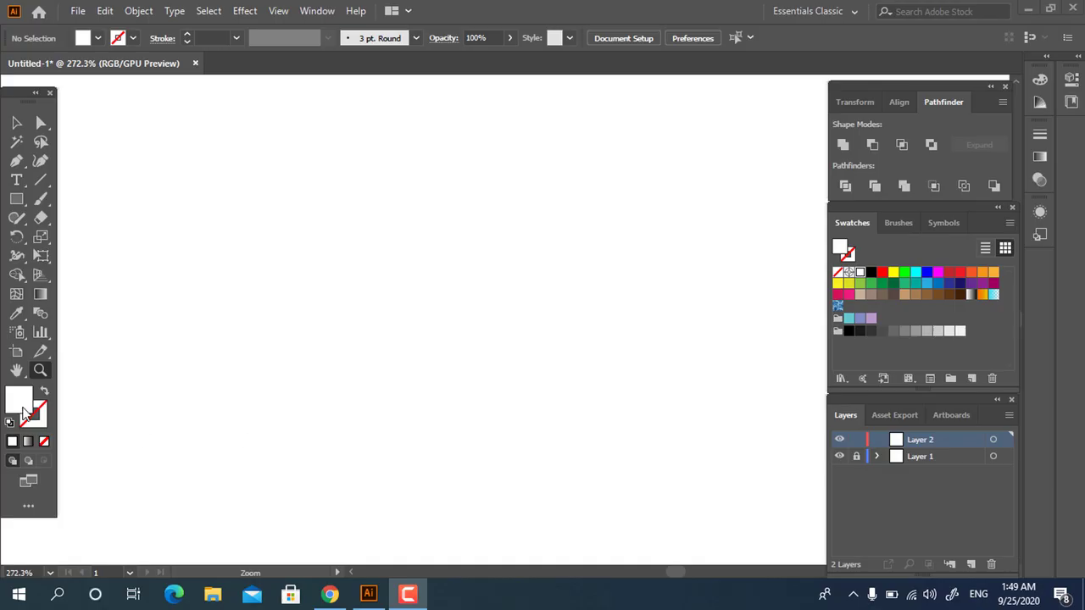
Set the fill to dark grey and draw a large circle with the Ellipse Tool.
double_click(25, 413)
click(422, 89)
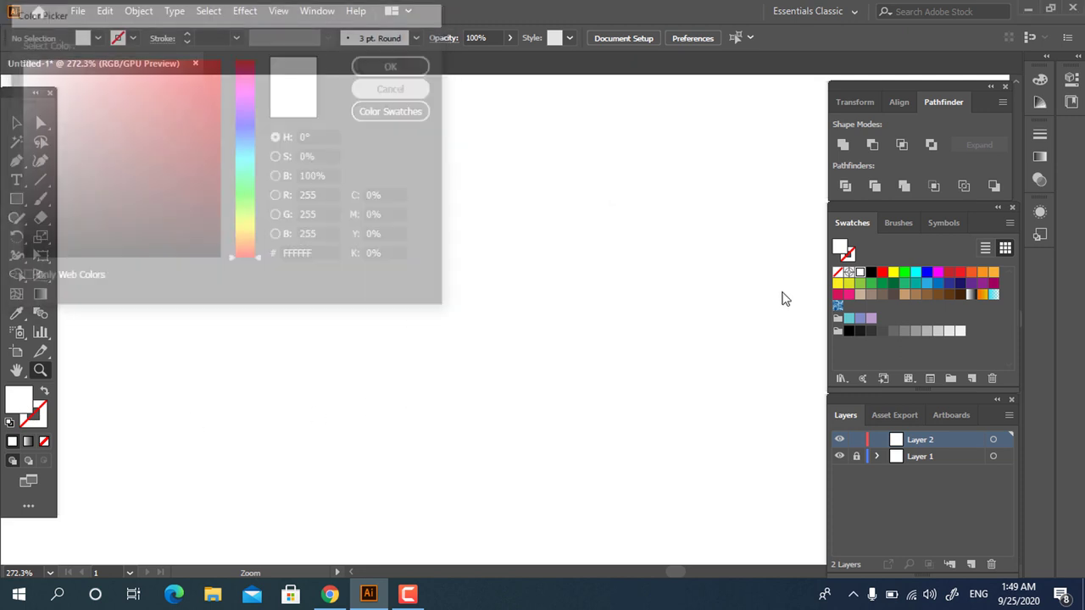
click(883, 330)
click(17, 200)
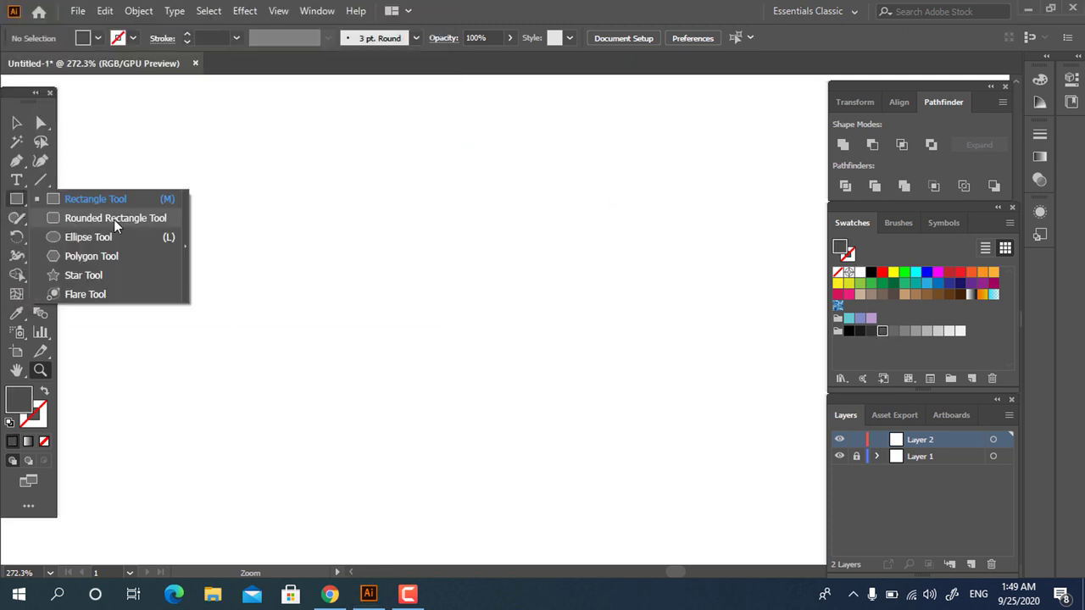
click(110, 219)
click(17, 202)
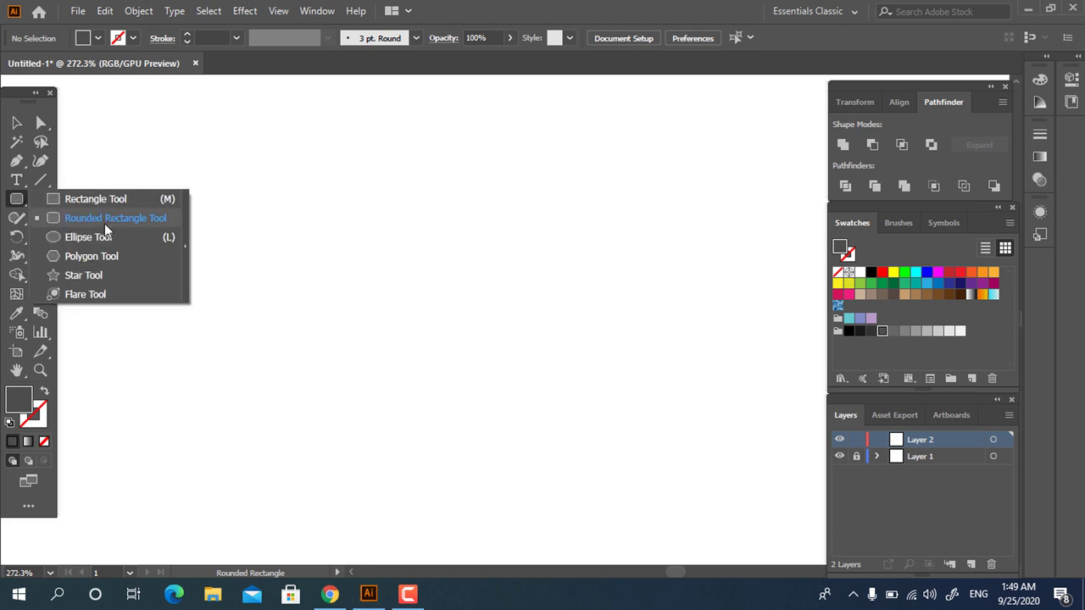
click(101, 235)
drag(288, 158, 649, 416)
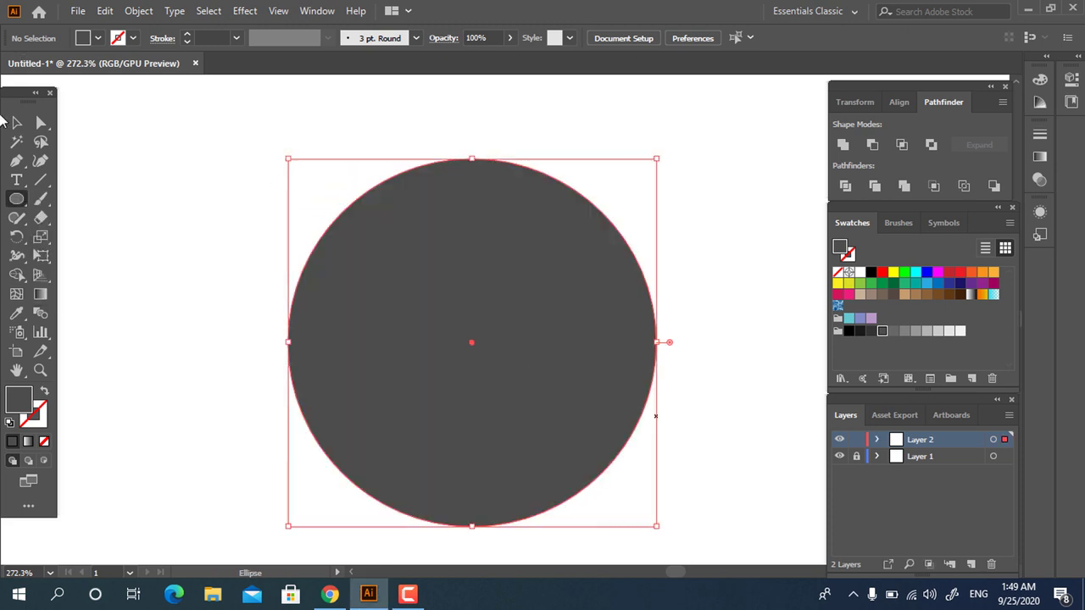
Drag the circle's side anchor points downward so it bulges toward the bottom.
key(v)
key(z)
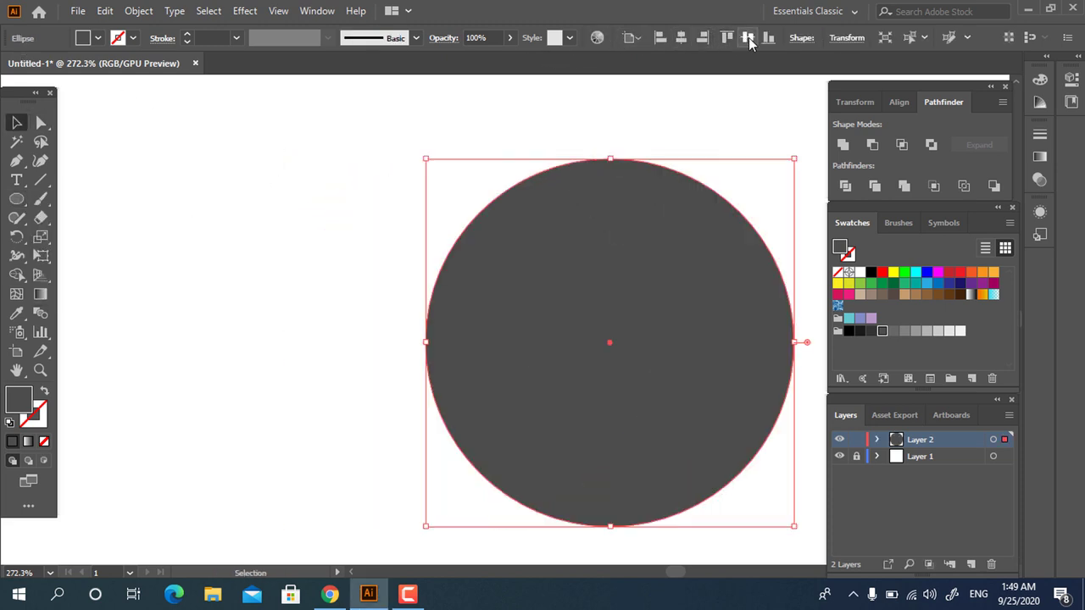
mouse_move(713, 382)
mouse_down()
mouse_move(558, 289)
mouse_move(543, 322)
mouse_up()
key(v)
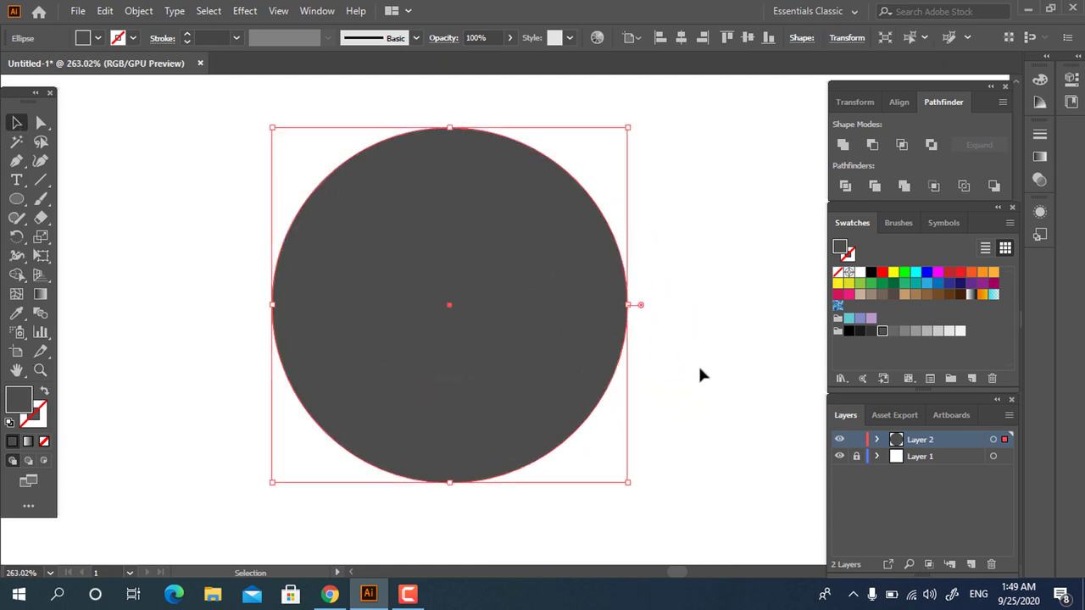
click(700, 375)
click(571, 353)
click(12, 204)
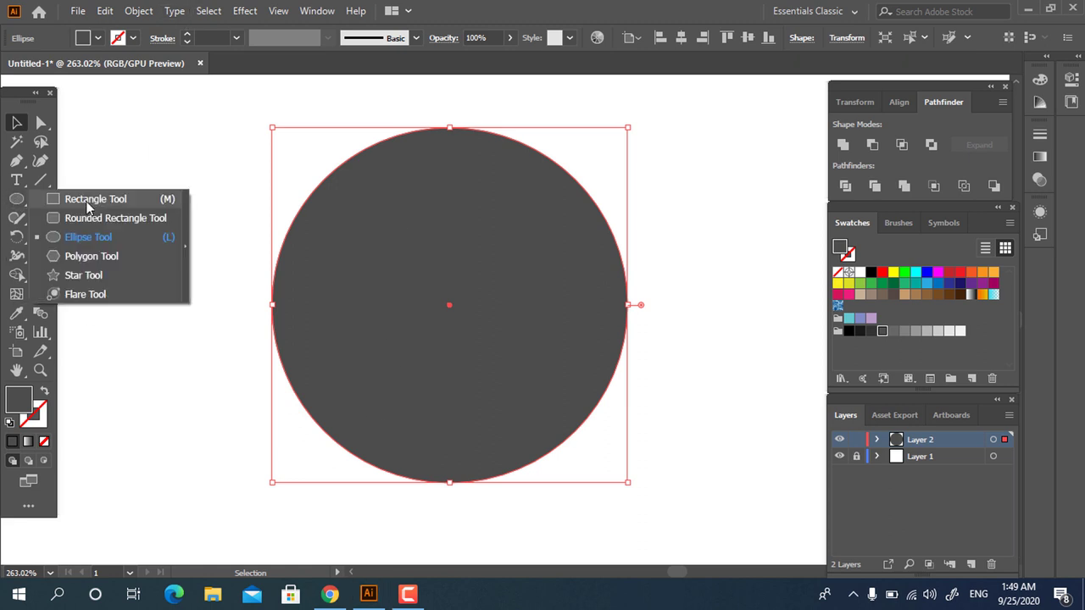
click(77, 196)
click(42, 123)
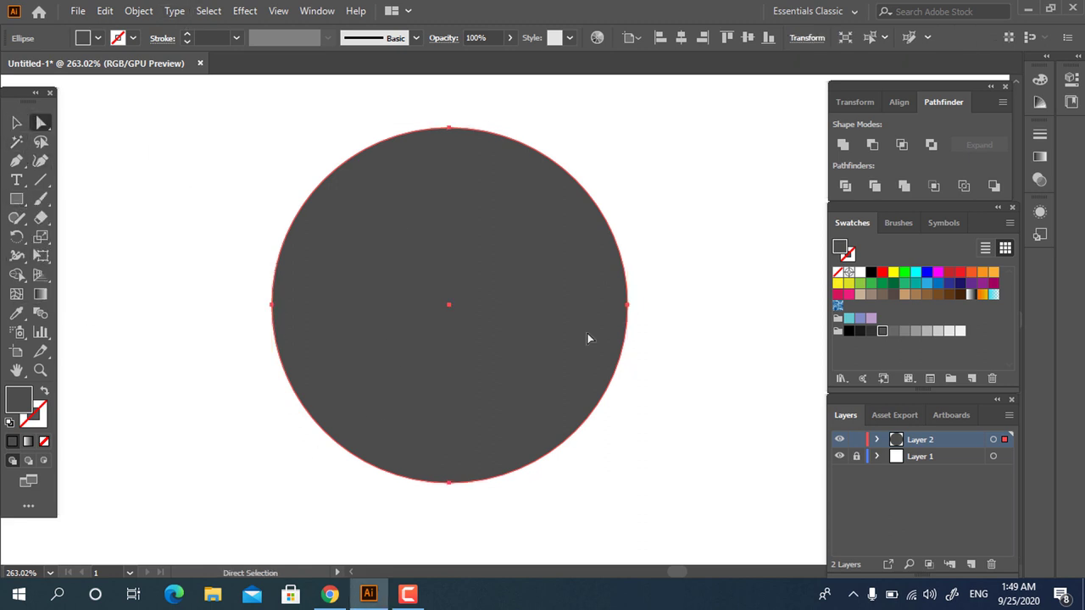
drag(249, 289, 273, 337)
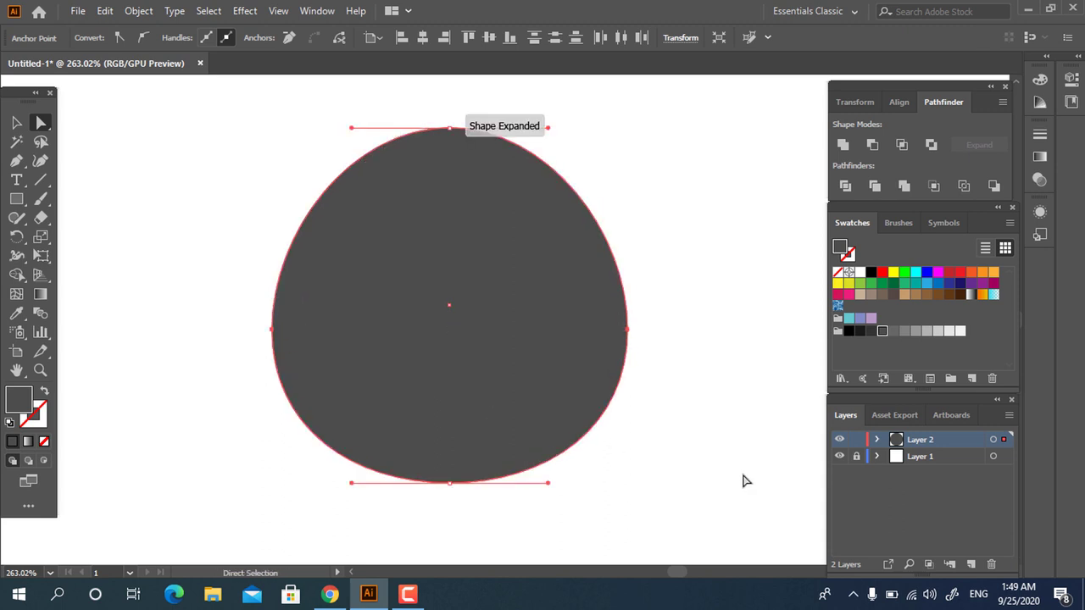
click(743, 477)
drag(704, 458, 661, 453)
Cut a flat base off the shape with a bottom rectangle and round its two bottom corners.
click(16, 198)
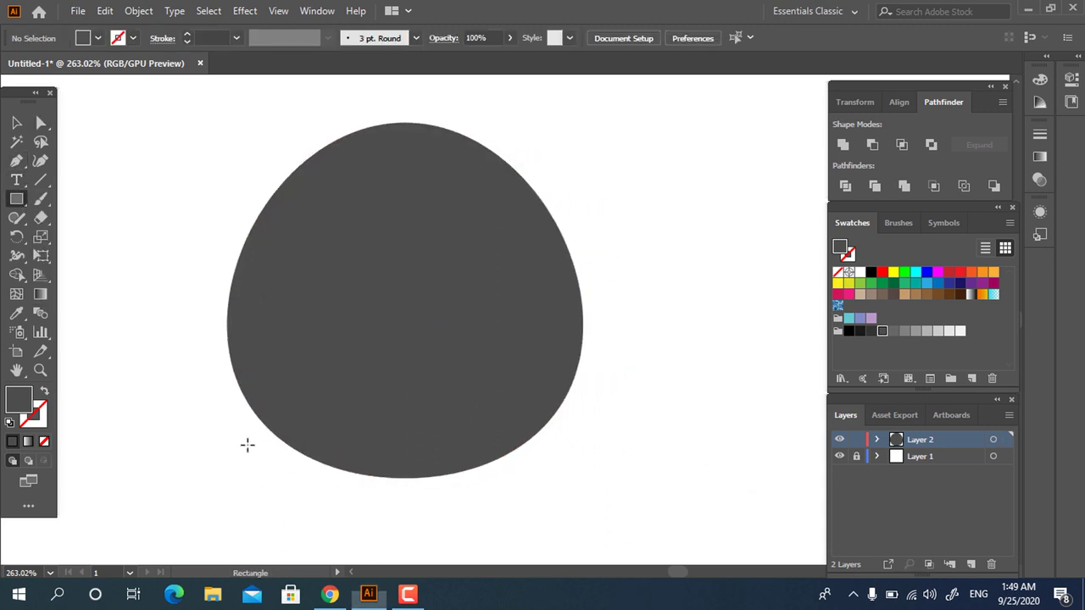
drag(216, 447, 656, 495)
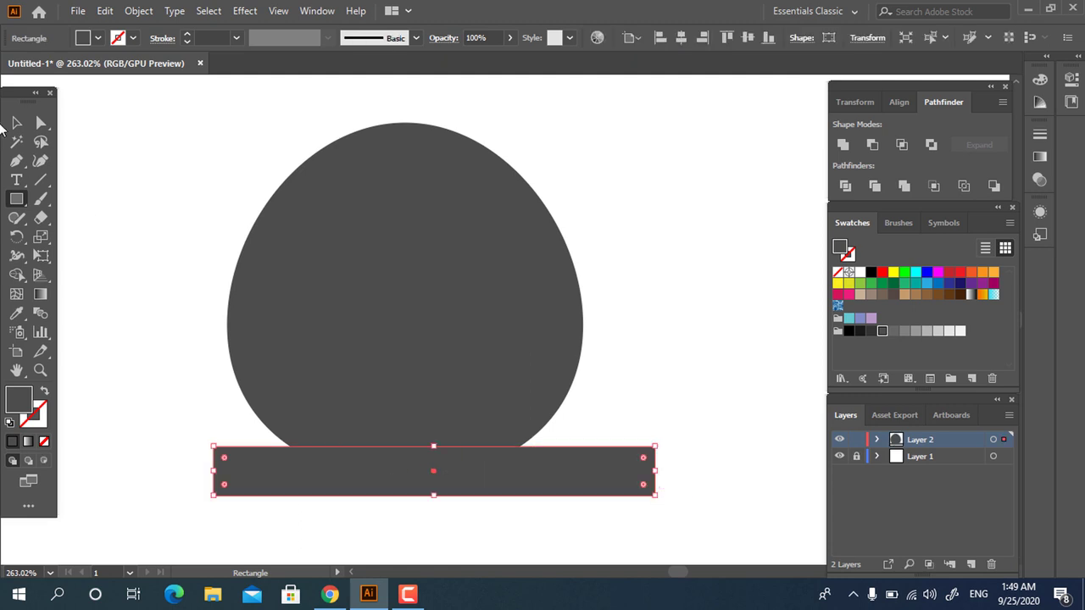
click(16, 123)
shift+click(261, 249)
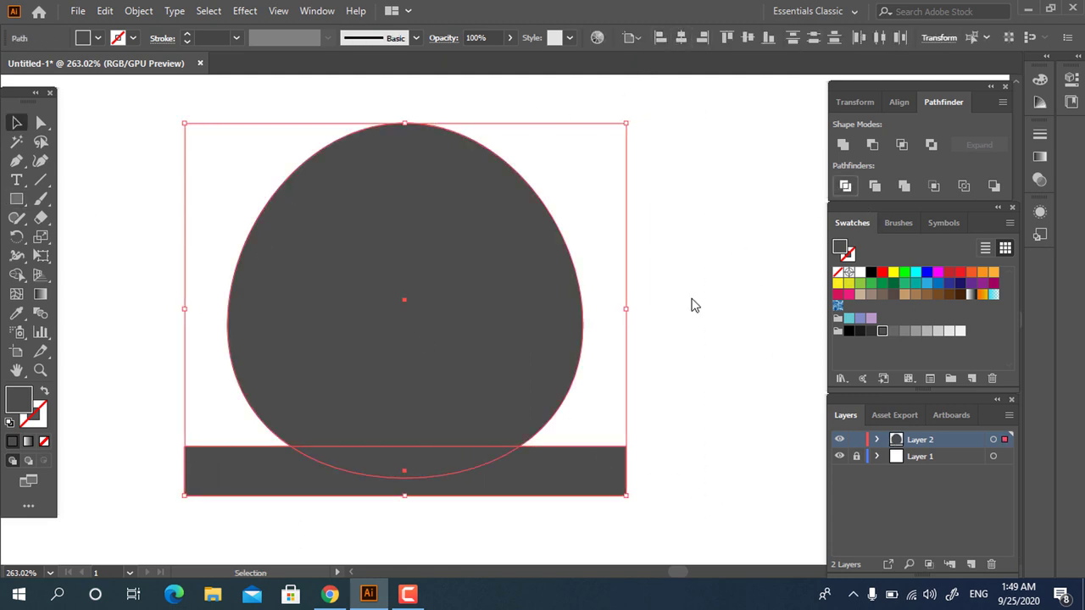
right_click(344, 406)
click(407, 252)
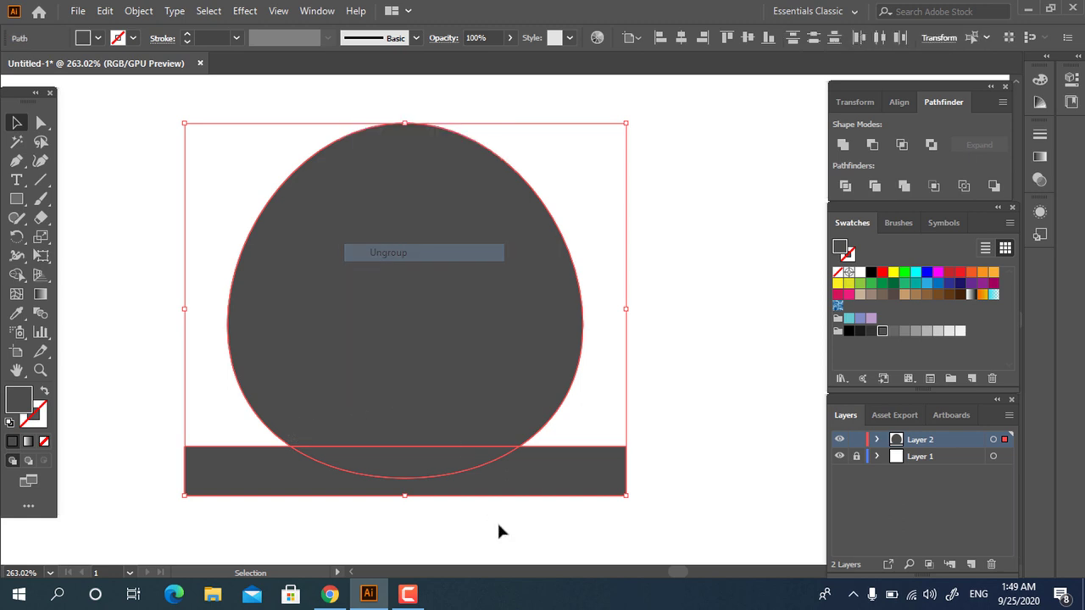
click(399, 470)
key(Delete)
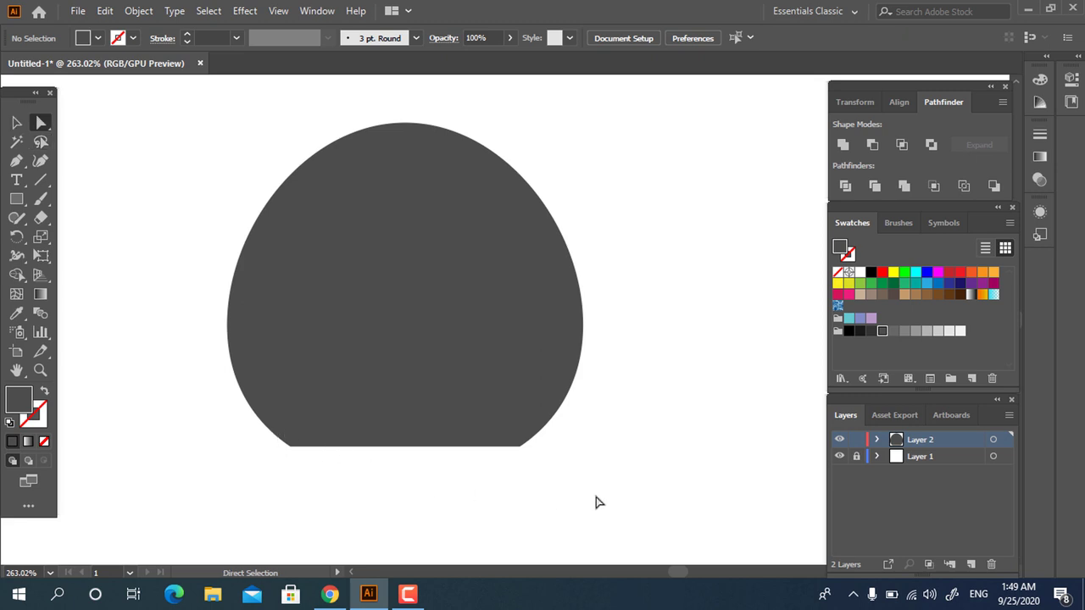
drag(244, 443, 411, 393)
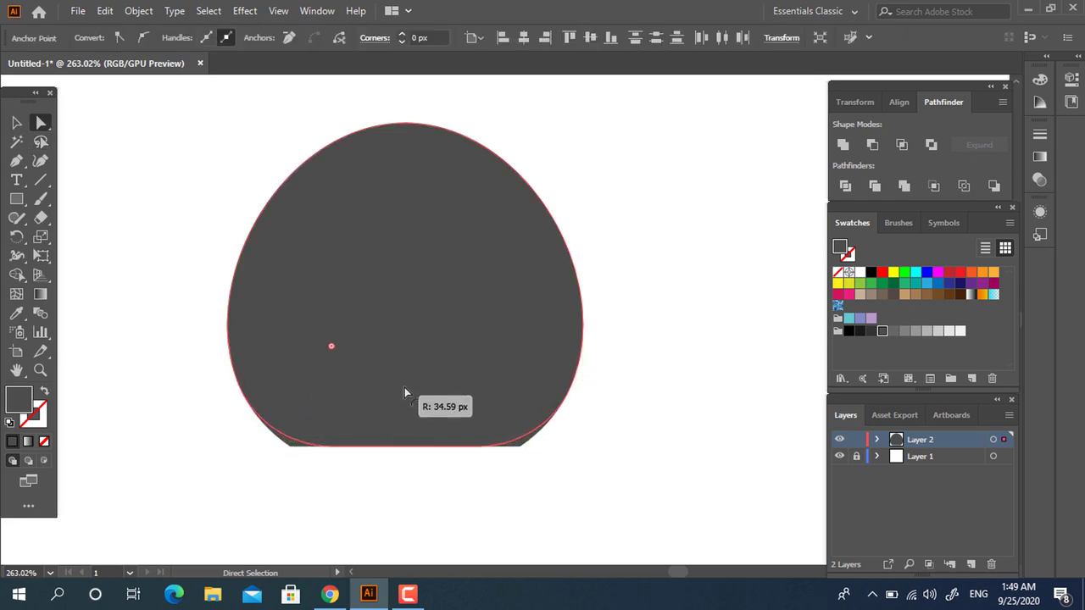
click(662, 505)
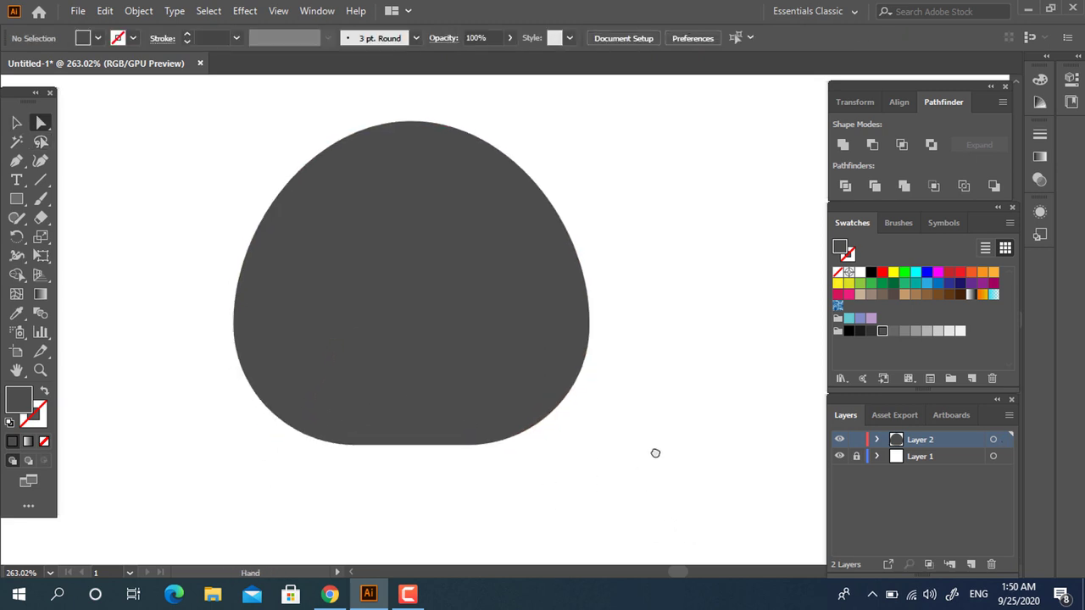
Divide the shape with a wide top rectangle and delete the top pieces, leaving a flat-topped bowl.
drag(24, 195, 65, 203)
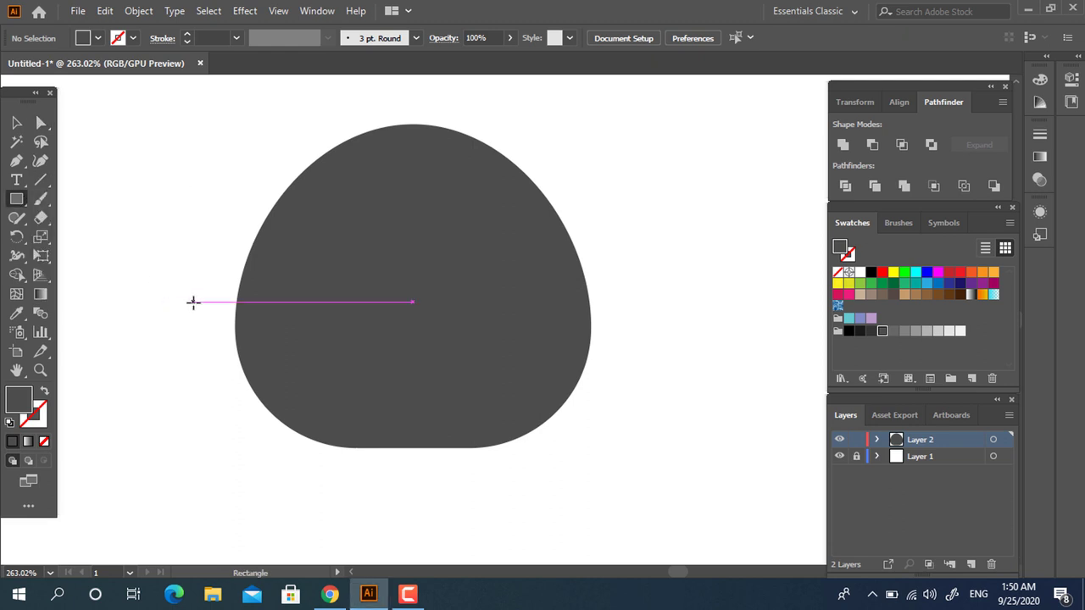
click(193, 303)
key(Escape)
drag(216, 264, 737, 113)
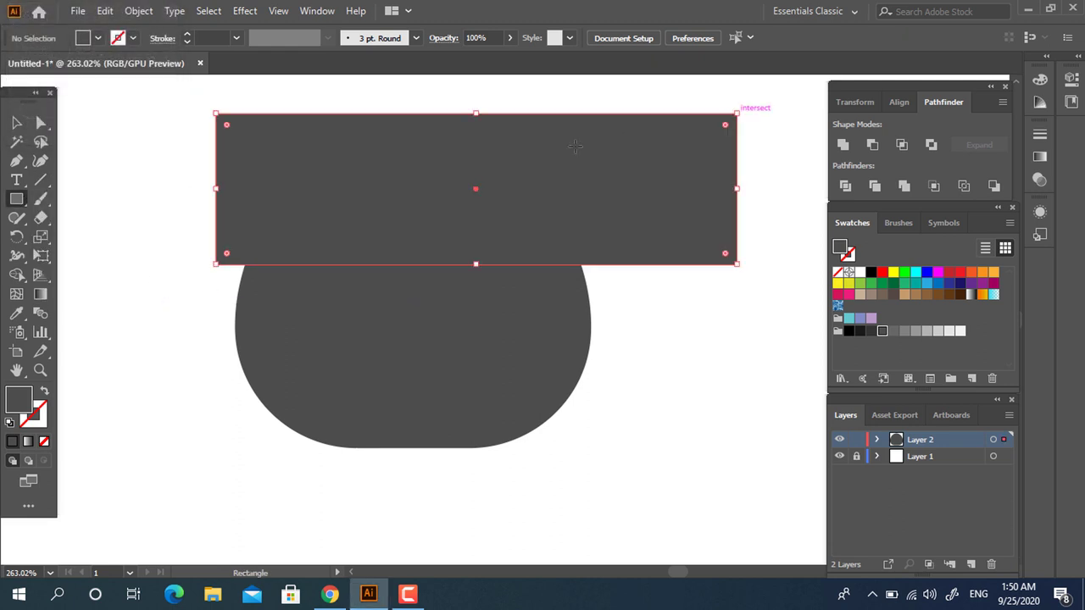
click(28, 125)
drag(650, 393, 573, 259)
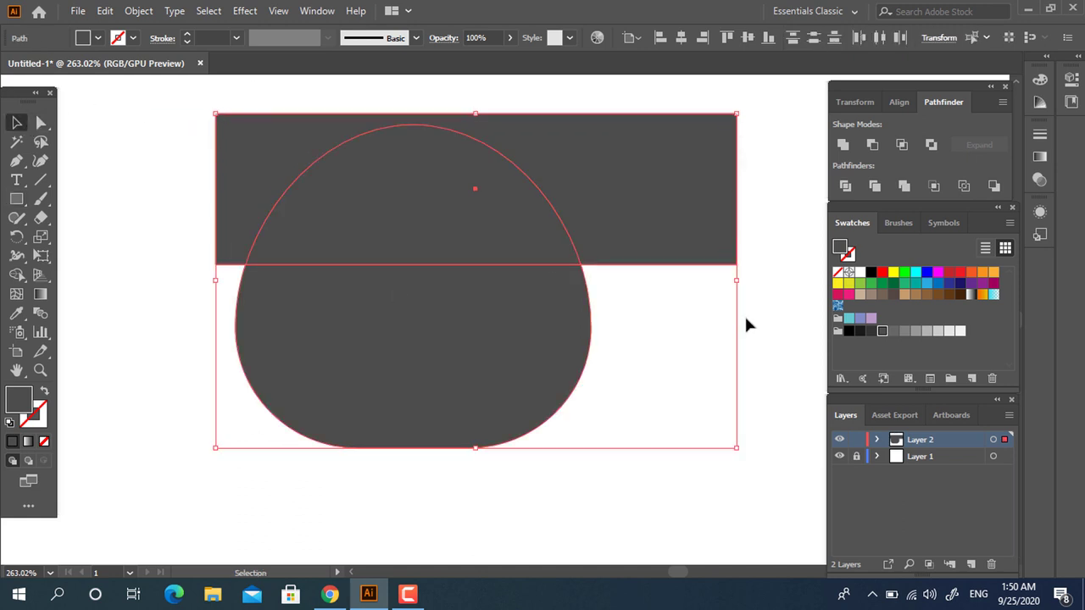
click(853, 188)
right_click(501, 197)
click(544, 329)
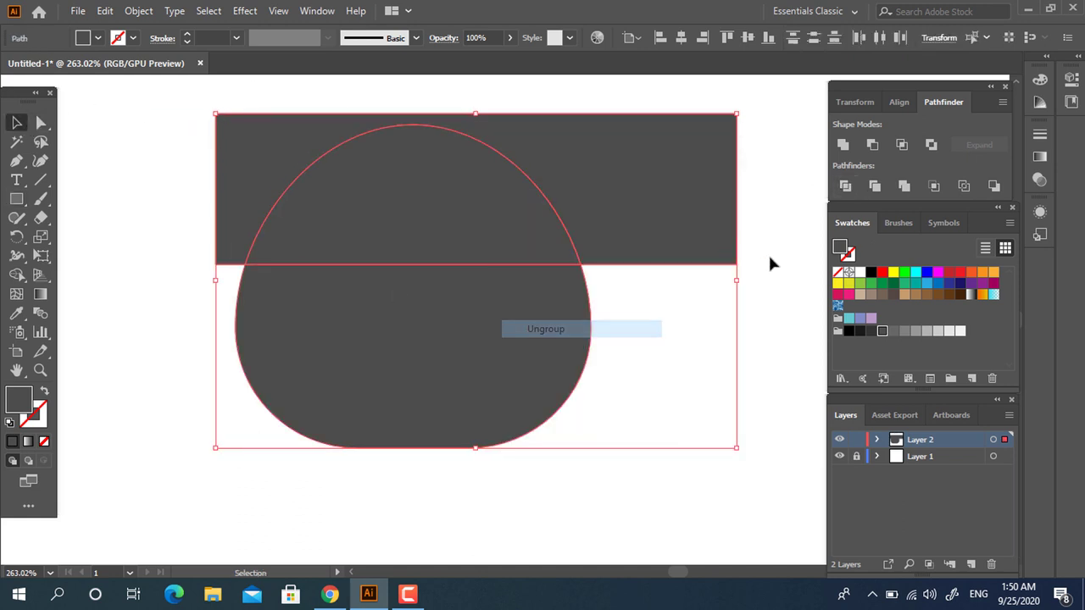
drag(772, 248, 362, 167)
key(Delete)
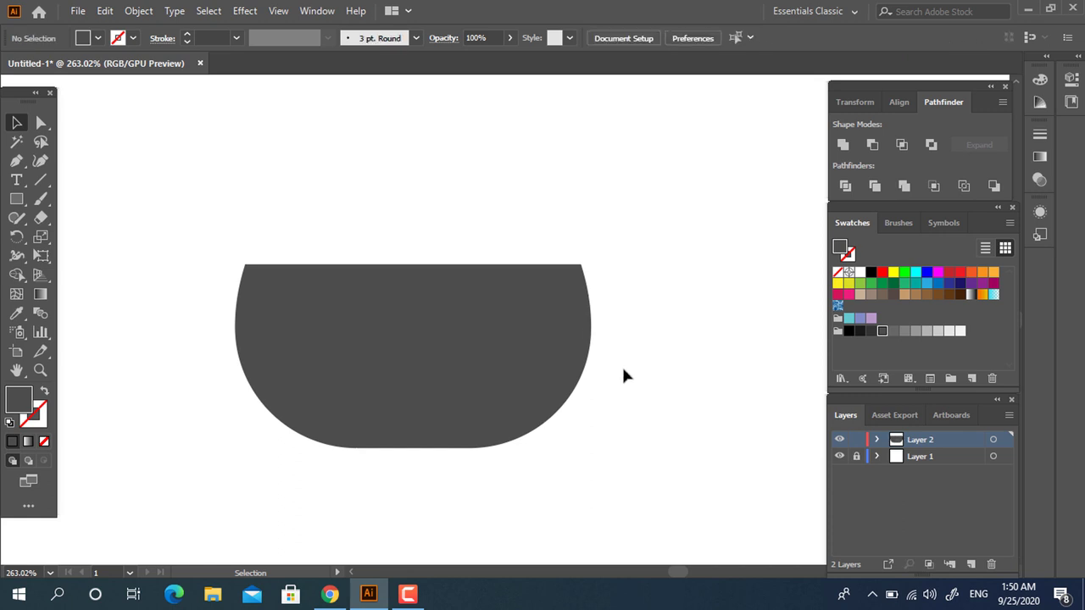
key(z)
click(445, 344)
click(445, 344)
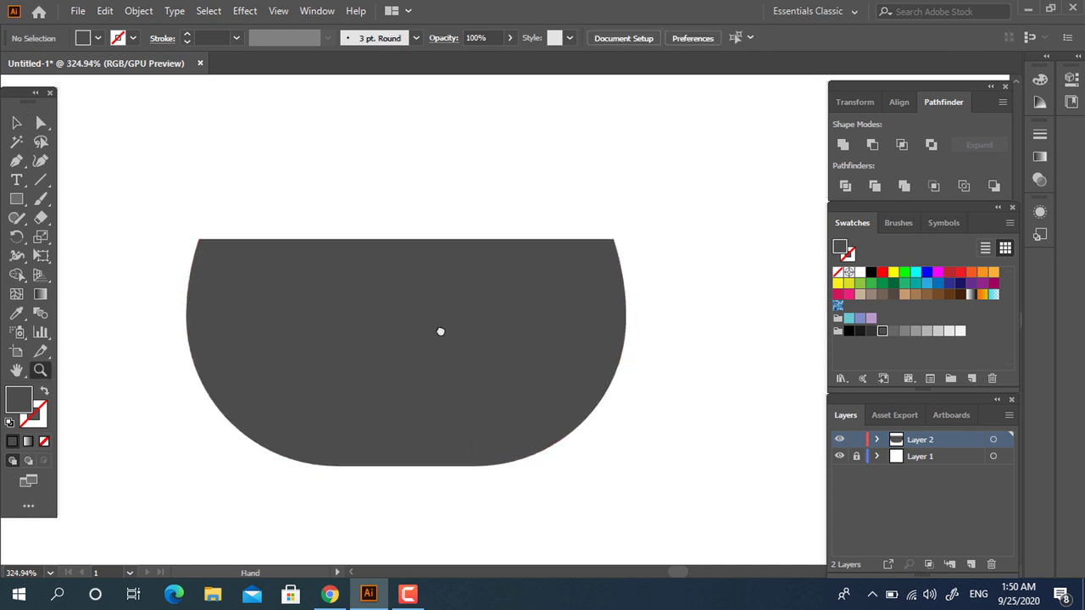
click(402, 375)
Paste a slightly smaller copy of the bowl in front and fill it darker grey.
click(105, 10)
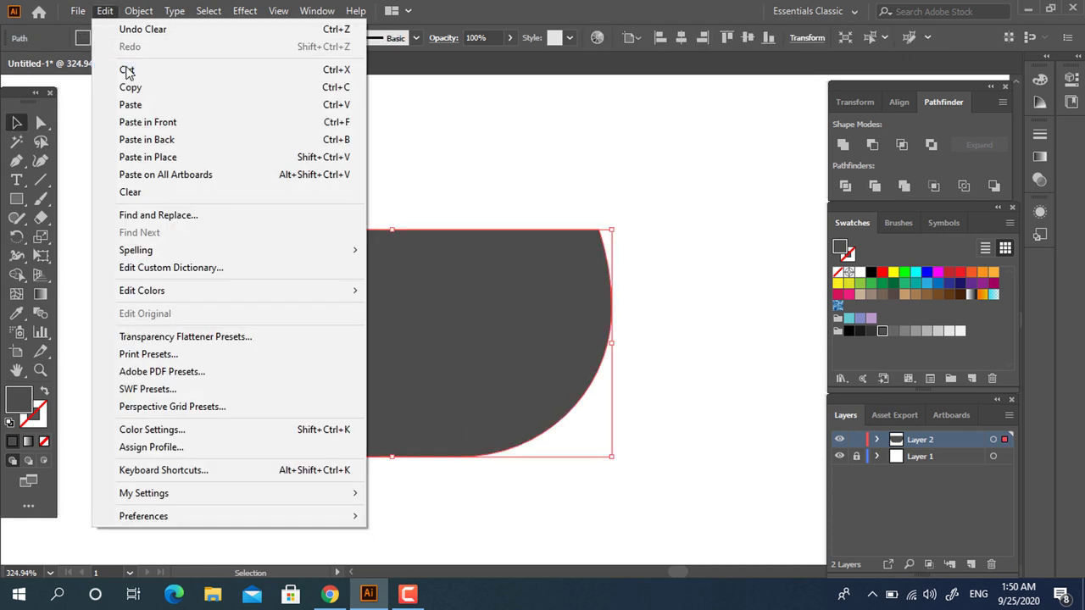
click(130, 87)
click(106, 10)
click(193, 124)
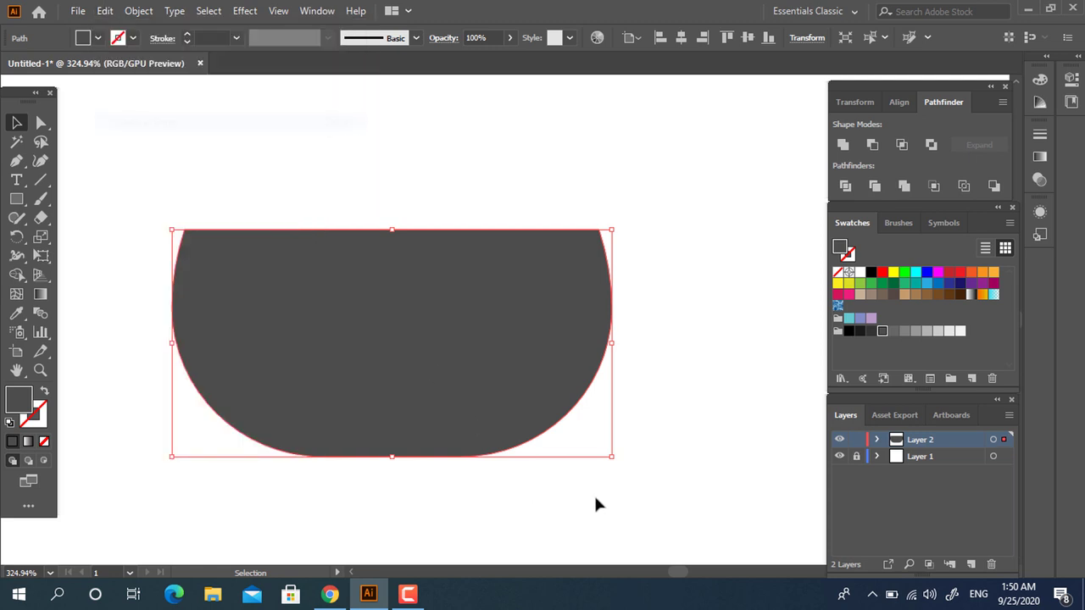
drag(614, 459, 599, 450)
click(869, 332)
click(591, 407)
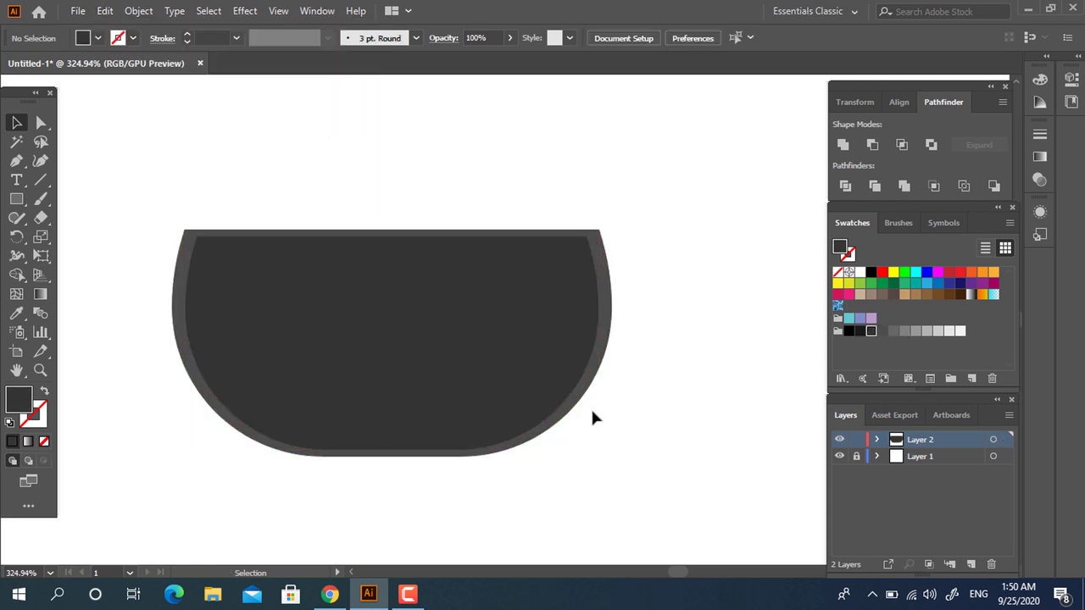
click(531, 370)
Stretch the inner copy's top edge up flush with the outer bowl's top.
key(z)
drag(311, 311, 337, 313)
click(16, 123)
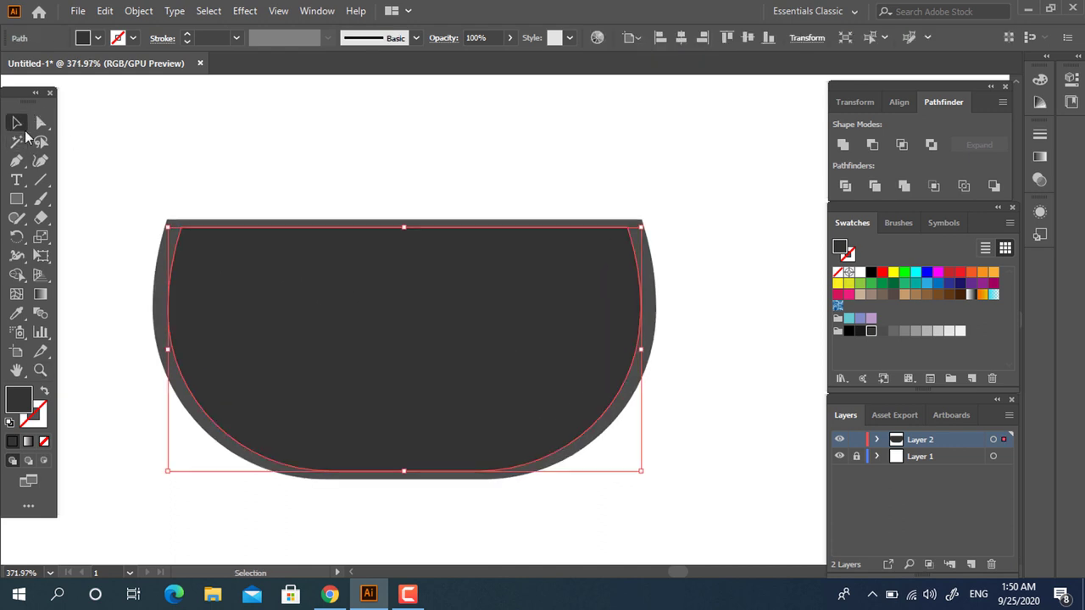
drag(404, 227, 405, 220)
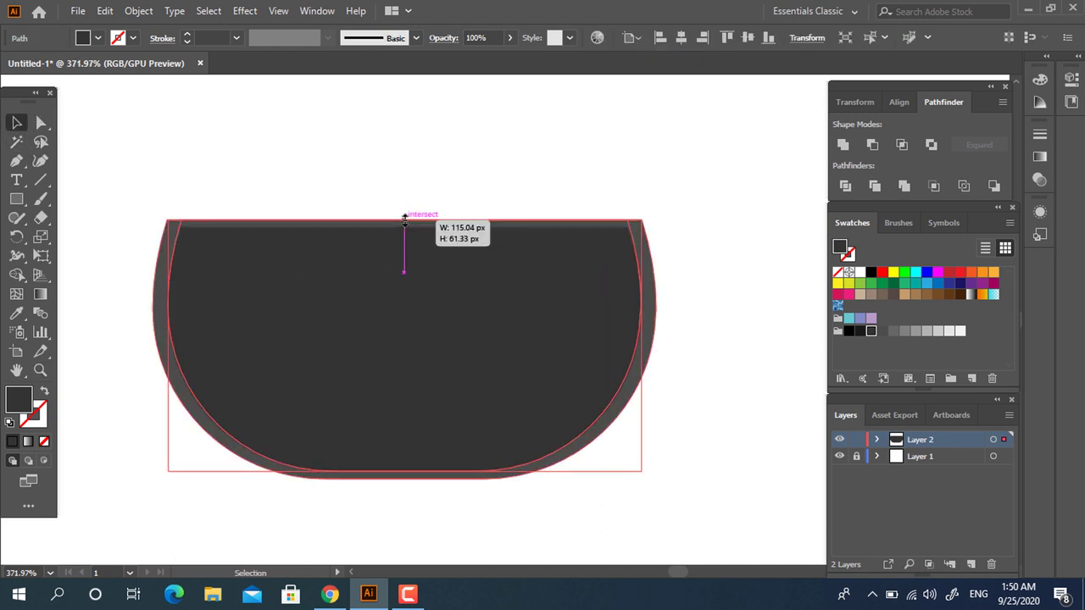
click(709, 446)
drag(726, 461, 735, 458)
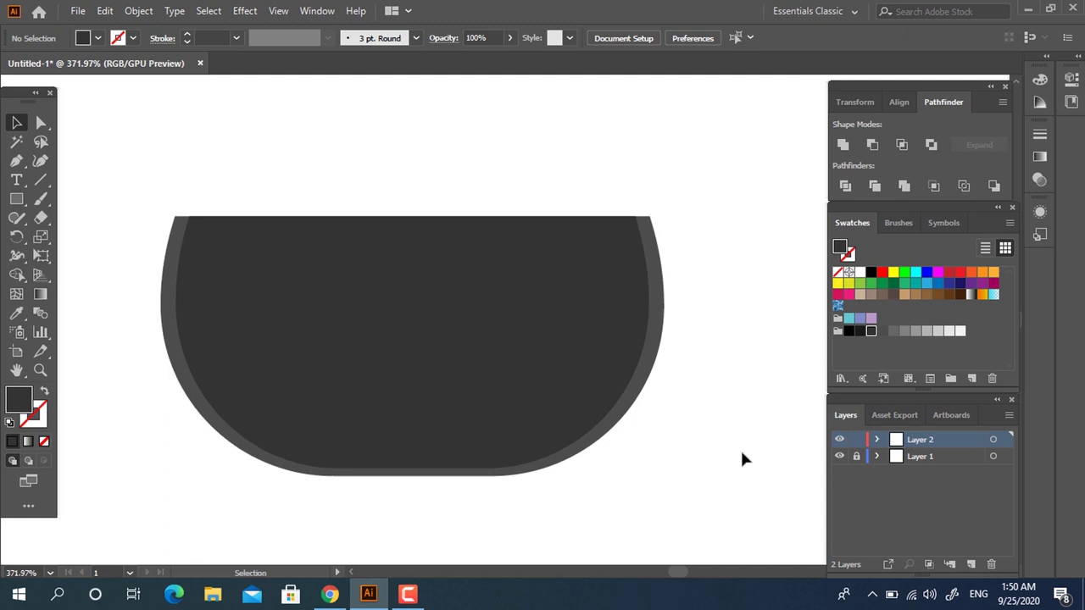
click(507, 365)
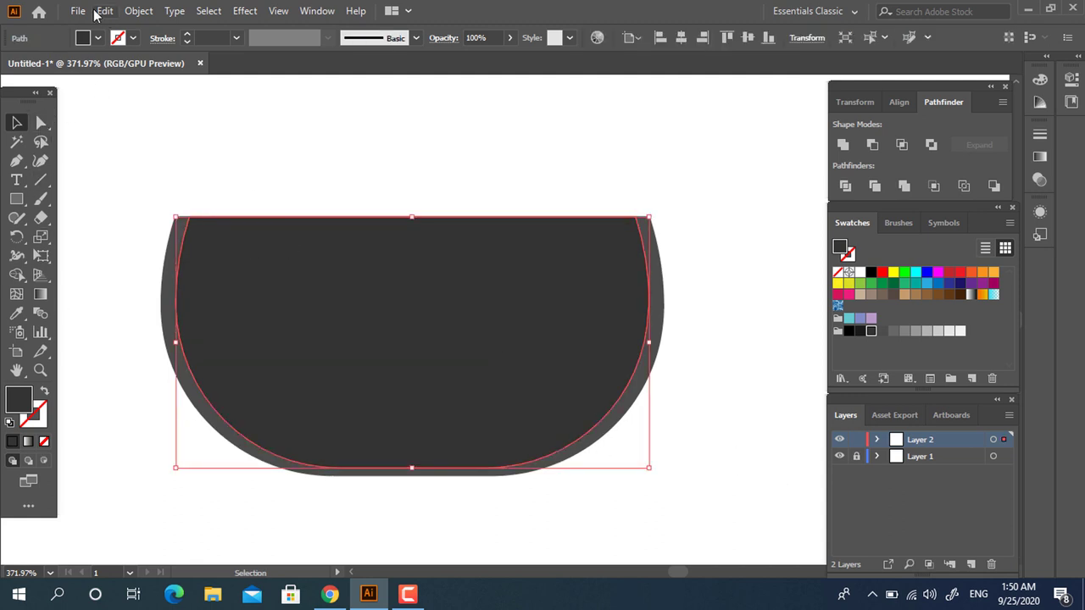
Paste a copy of the inner bowl in front, shifted right, with a mid-grey fill.
click(98, 12)
click(157, 88)
click(102, 11)
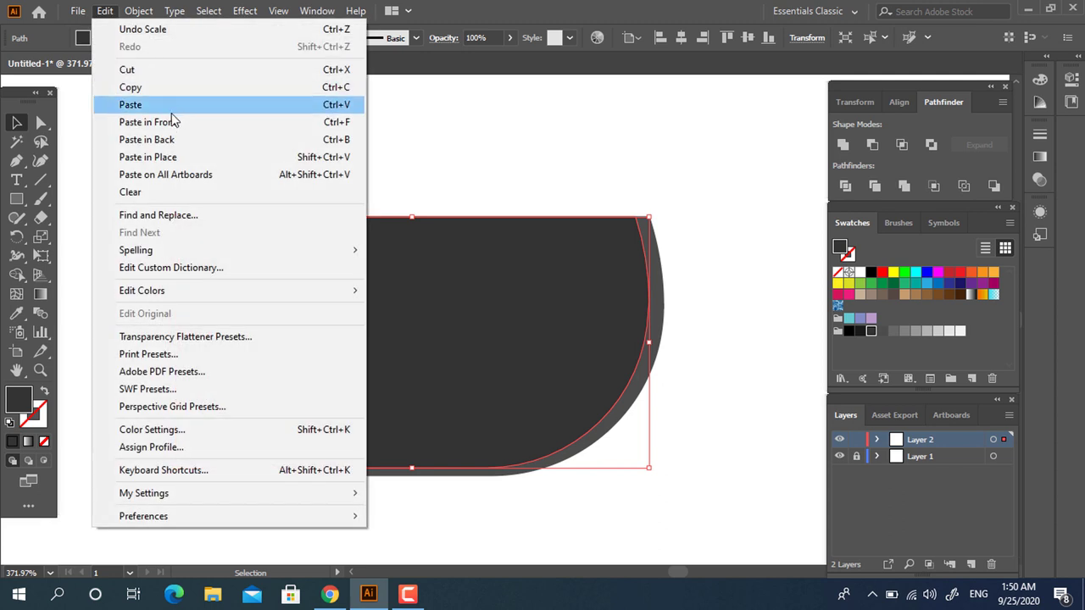
click(172, 121)
drag(393, 342, 468, 368)
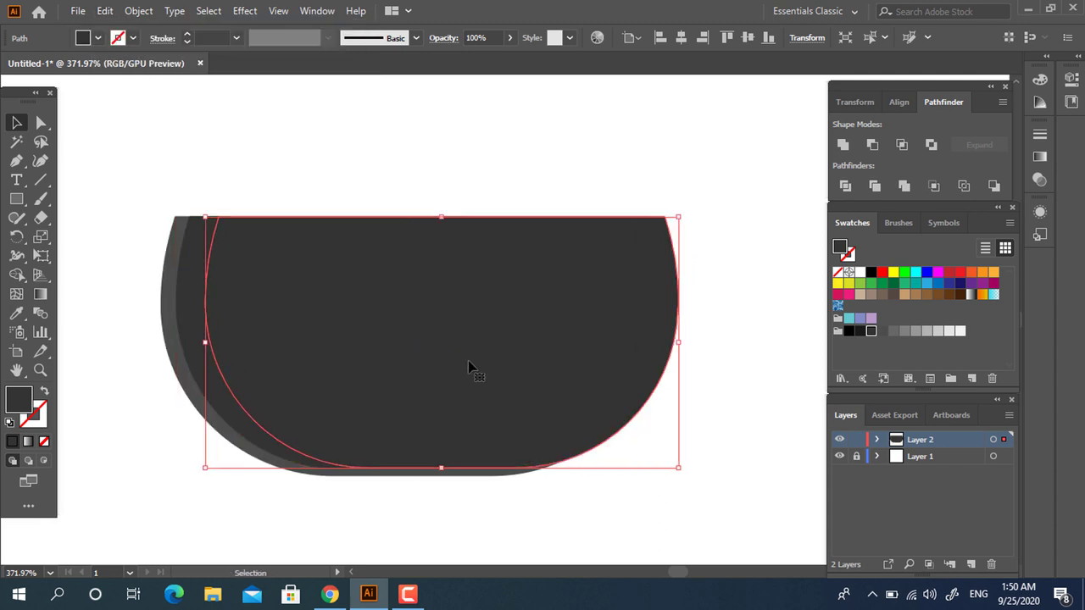
click(892, 332)
Overlap an enlarged copy, divide, ungroup, and remove the extra pieces to leave the left highlight crescent.
click(105, 11)
click(153, 88)
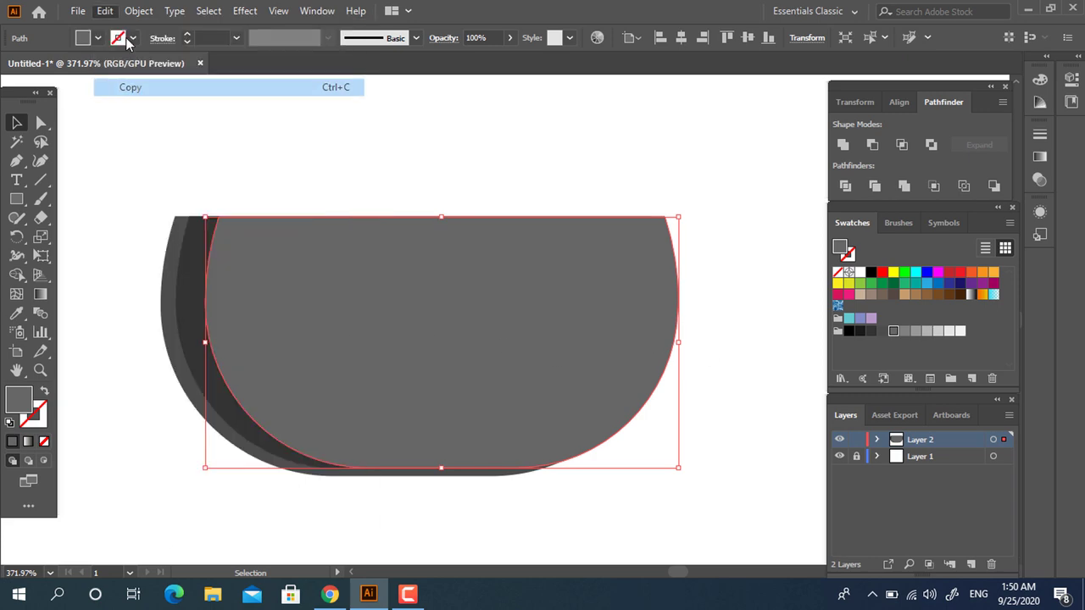
click(107, 11)
click(148, 122)
drag(372, 357, 426, 357)
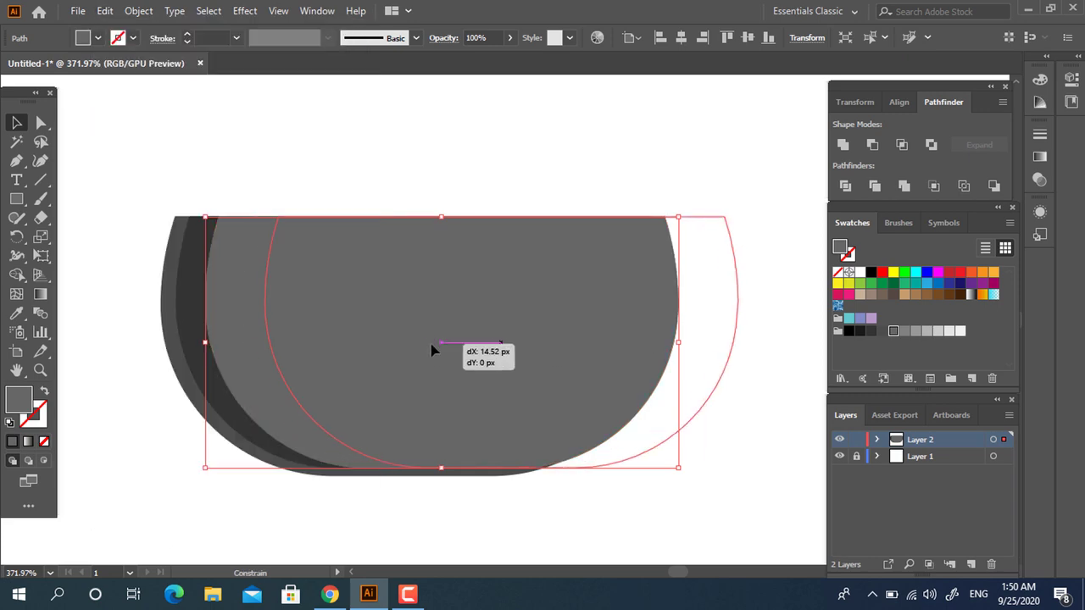
drag(730, 468, 773, 484)
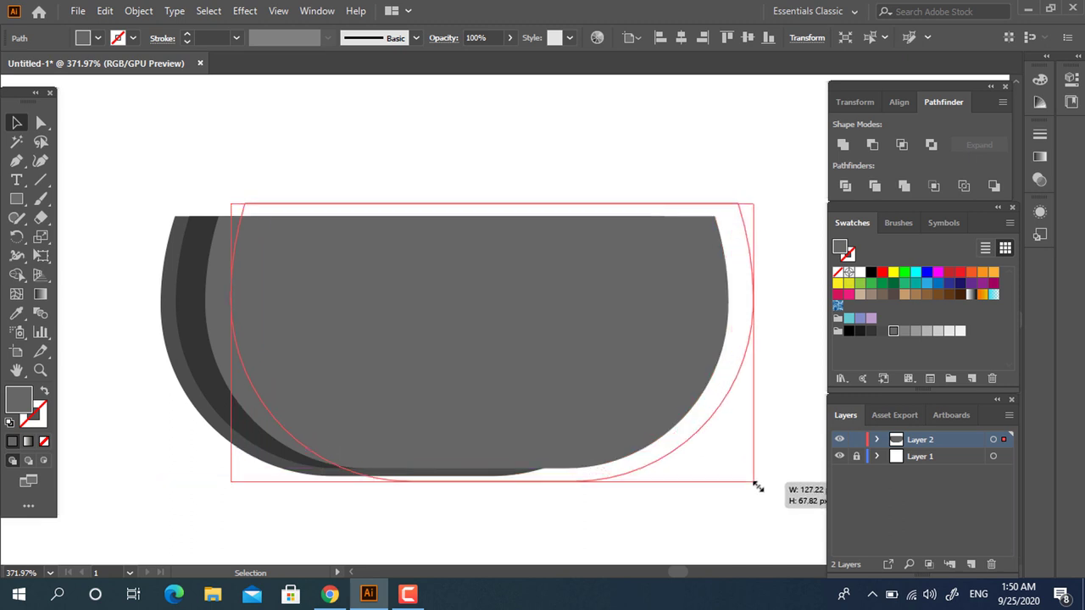
shift+click(235, 379)
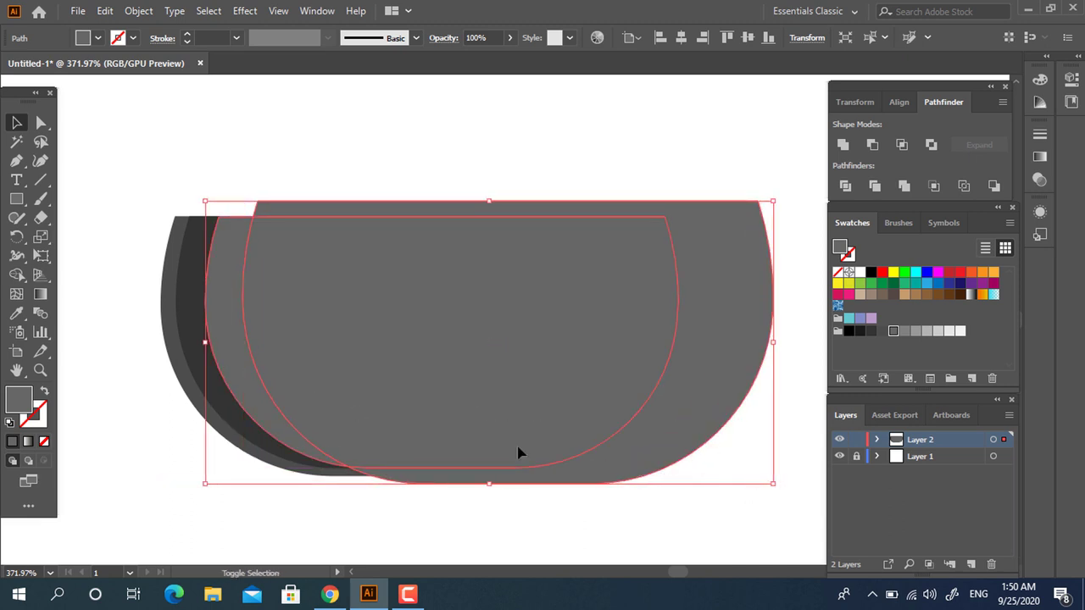
right_click(397, 337)
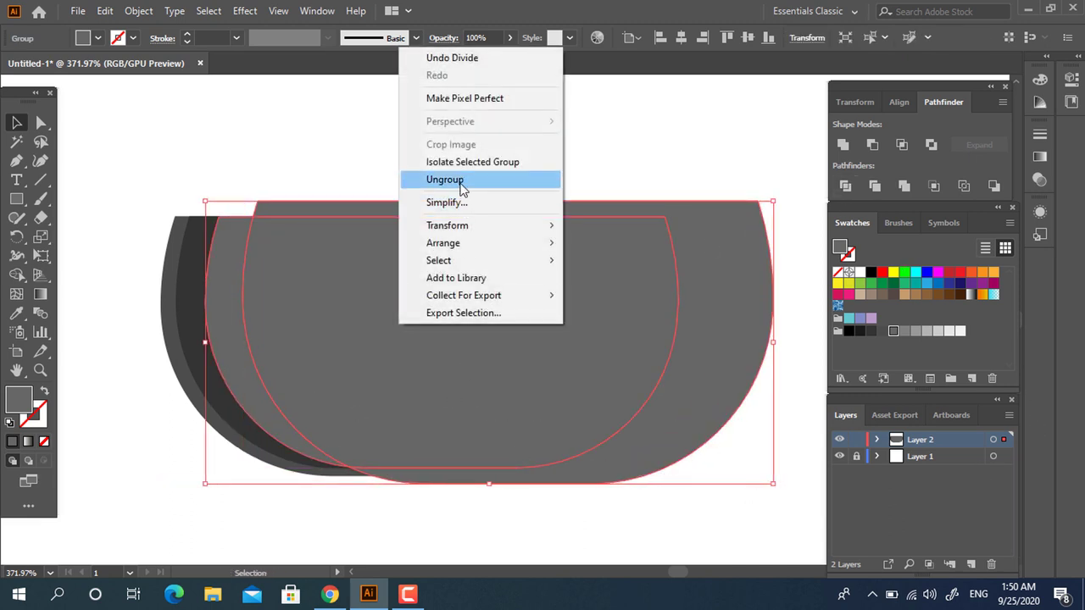
click(431, 179)
click(504, 142)
click(473, 290)
shift+click(709, 307)
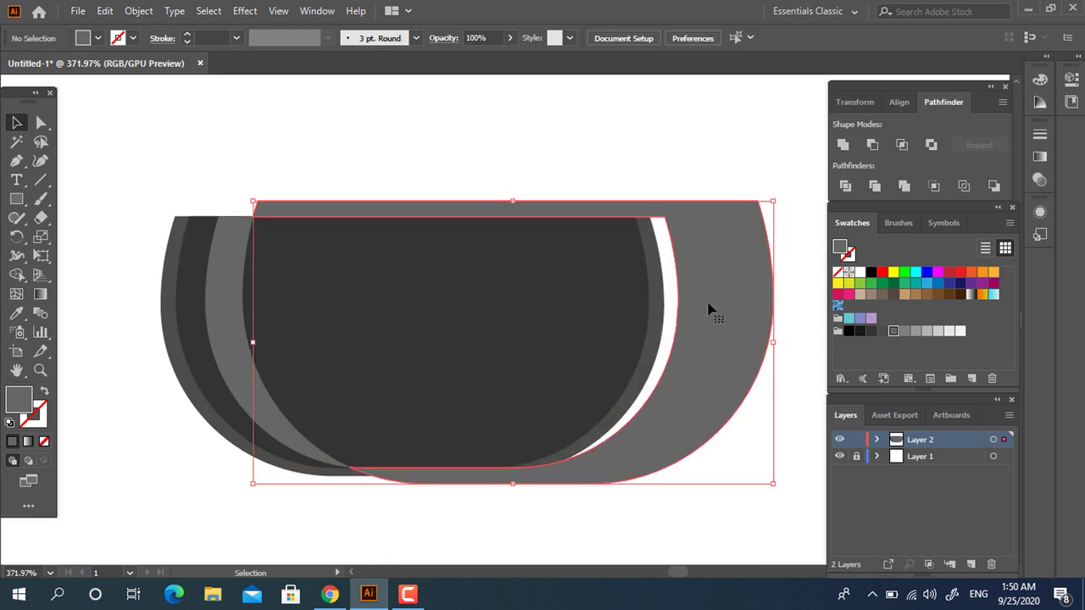
key(ctrl+7)
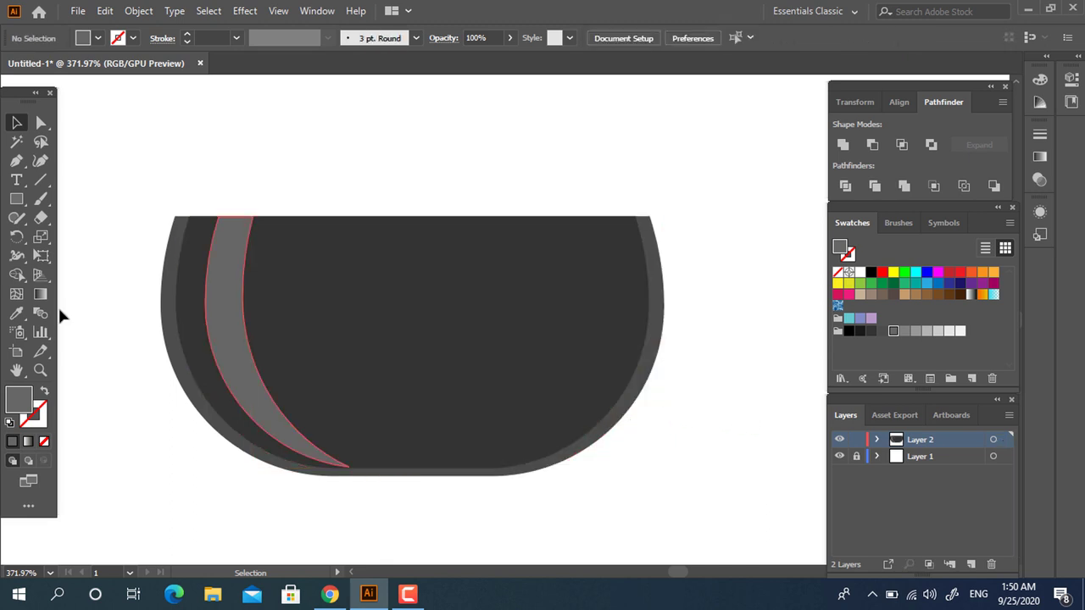
Paste a copy of the inner bowl in front, shifted left, with a near-black fill.
click(421, 317)
click(105, 11)
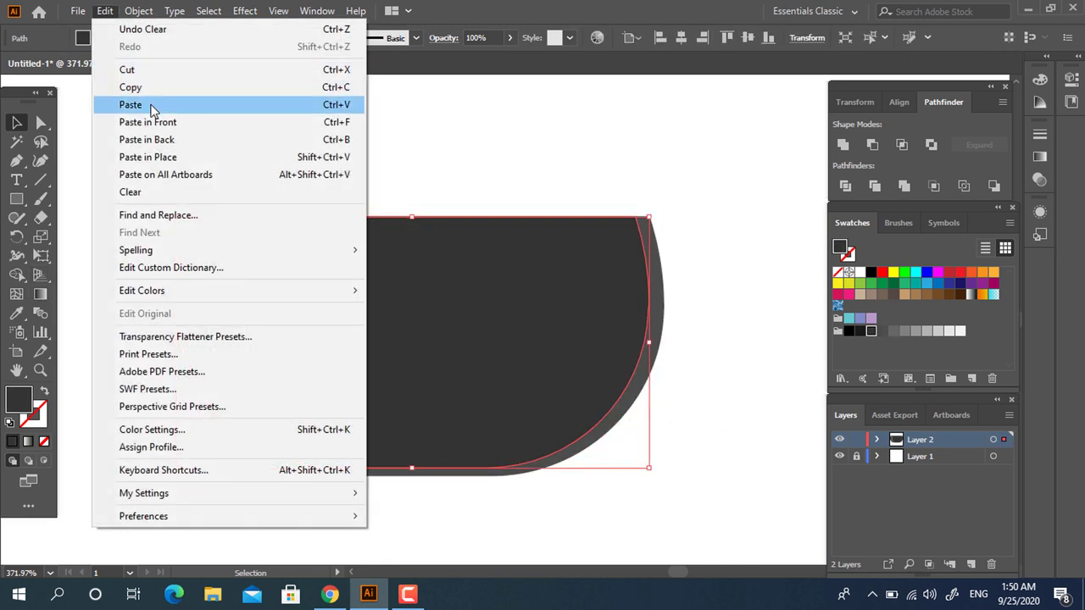
click(150, 88)
click(104, 11)
click(294, 156)
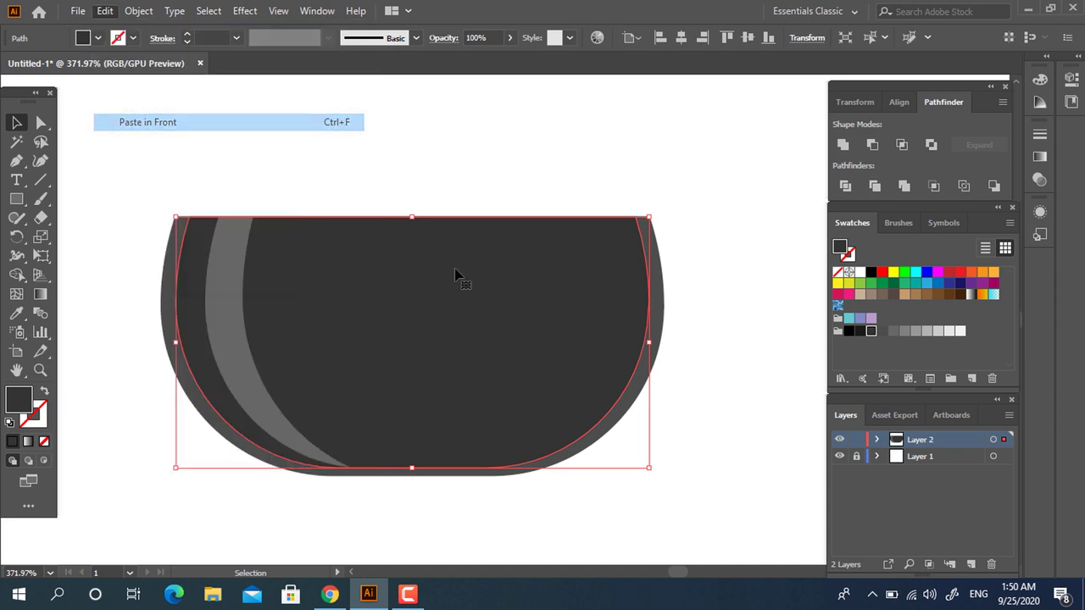
drag(552, 337, 511, 338)
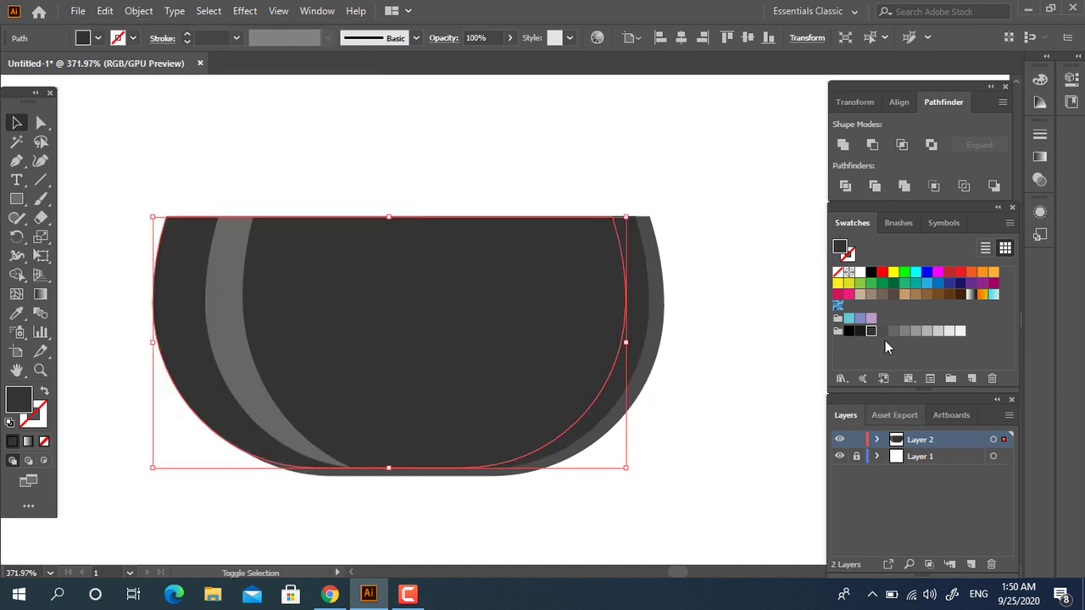
click(859, 332)
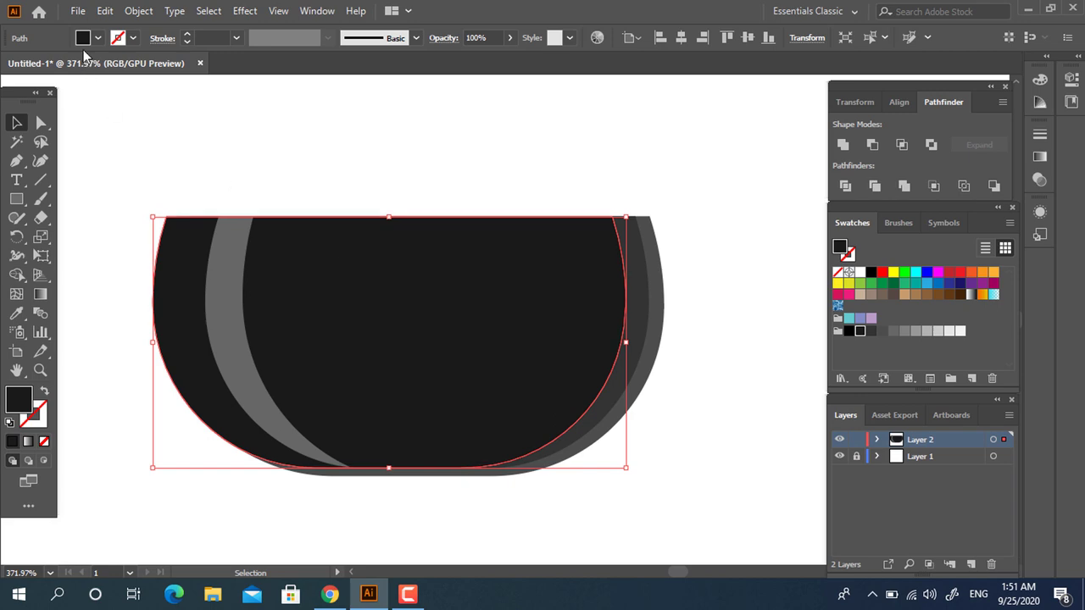
Duplicate the near-black shape, enlarge it from the centre, and move it further left.
click(104, 10)
click(130, 87)
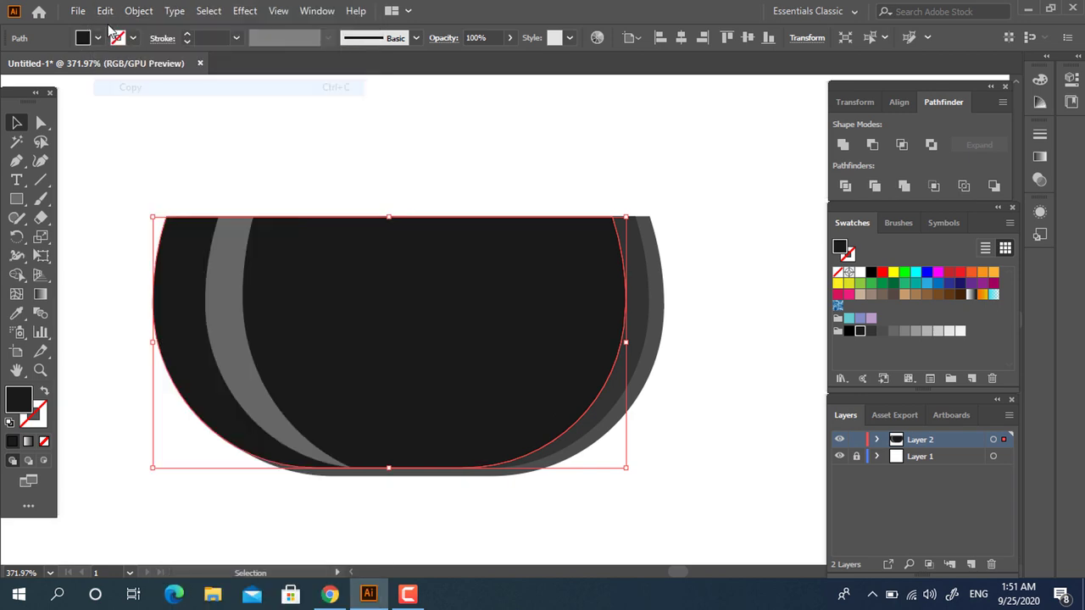
click(104, 11)
click(161, 122)
drag(552, 339, 512, 341)
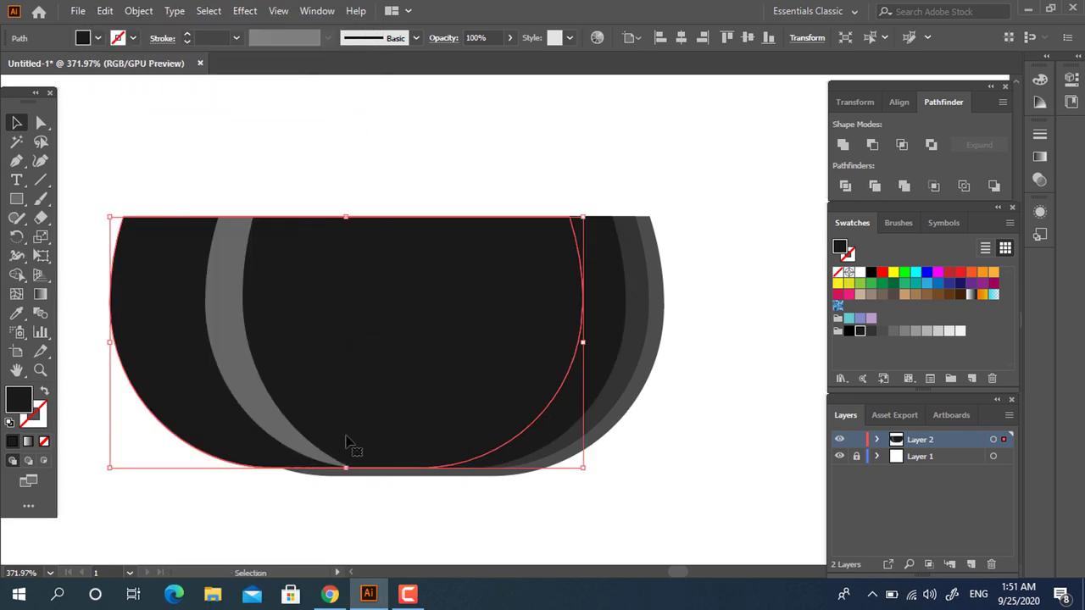
drag(108, 471, 66, 497)
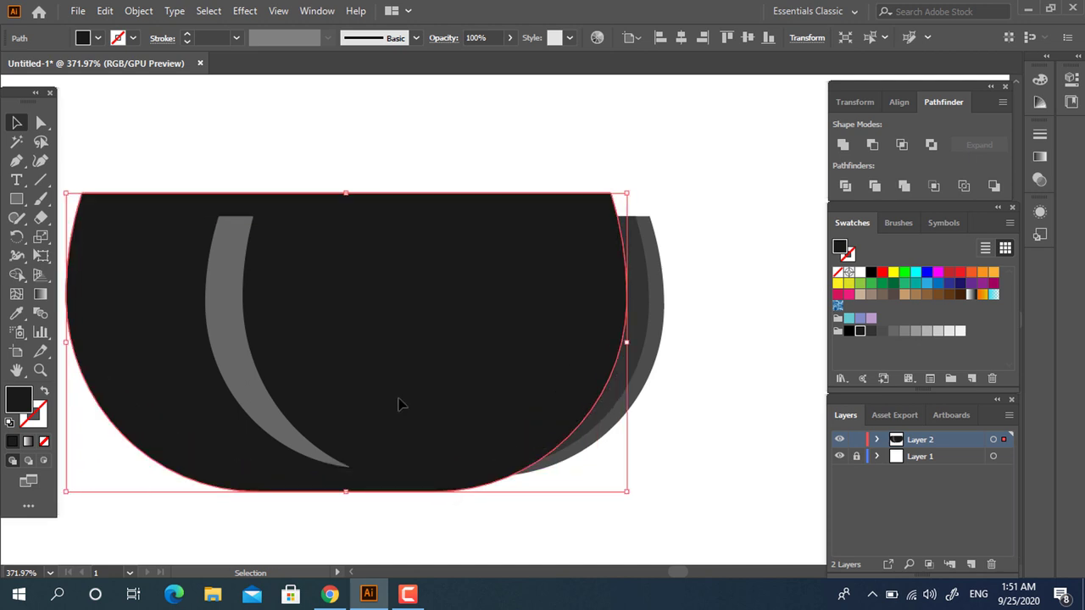
drag(399, 402, 311, 399)
Divide the two near-black shapes, ungroup, and delete the unwanted pieces to leave the right shadow band.
shift+click(591, 335)
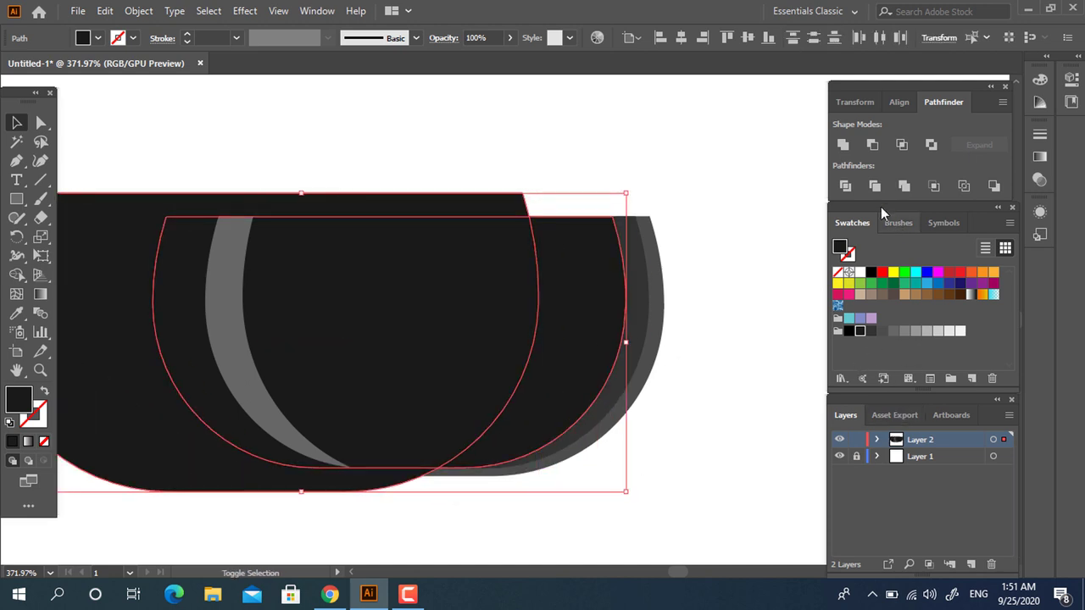
click(845, 186)
right_click(566, 307)
click(641, 165)
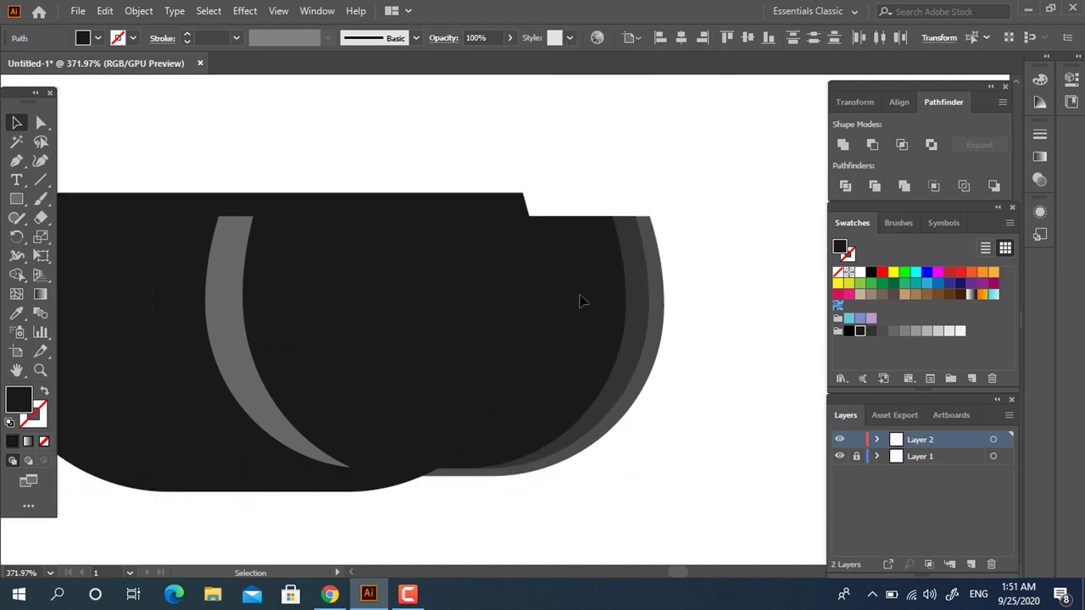
click(514, 298)
key(Delete)
click(559, 266)
key(Delete)
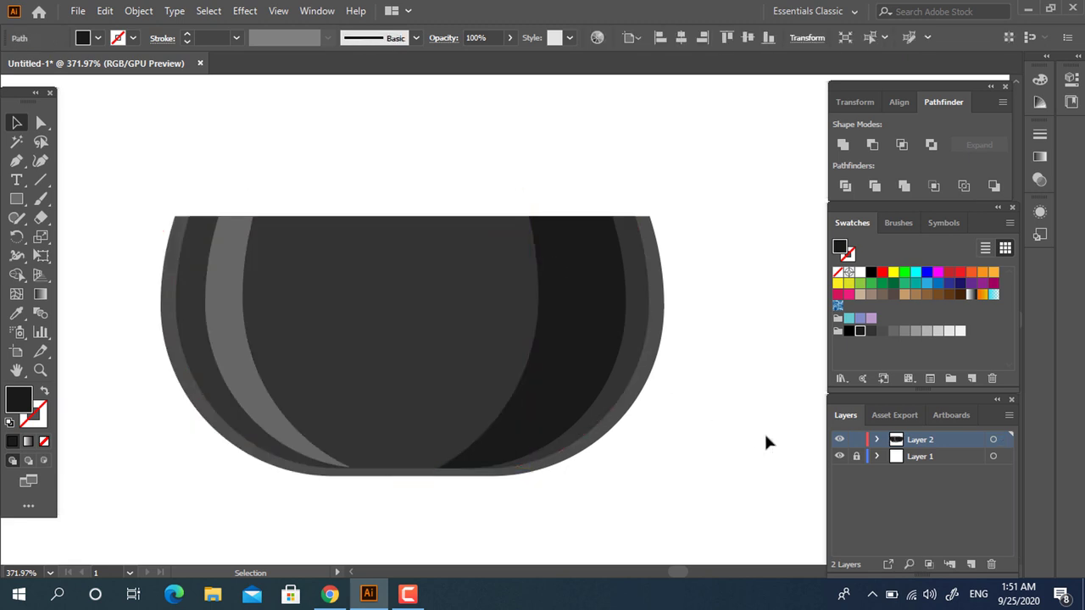
click(765, 441)
key(z)
alt+click(467, 308)
alt+click(509, 322)
Draw a bar across the bowl's top and round its corners fully.
click(631, 352)
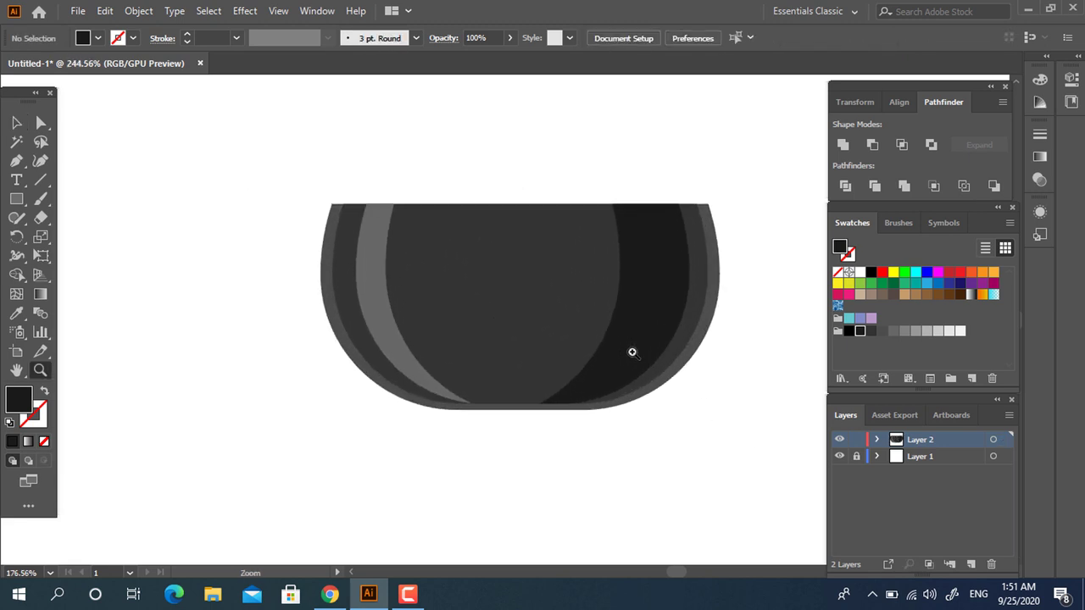
drag(631, 352, 560, 331)
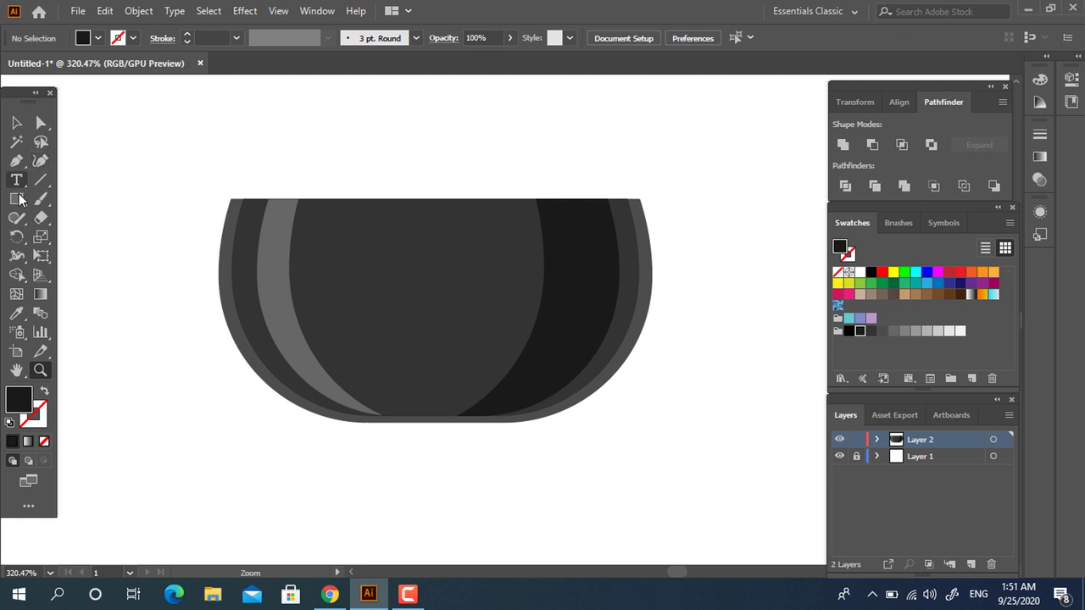
mouse_move(162, 198)
mouse_down()
mouse_move(381, 162)
mouse_move(652, 162)
mouse_up()
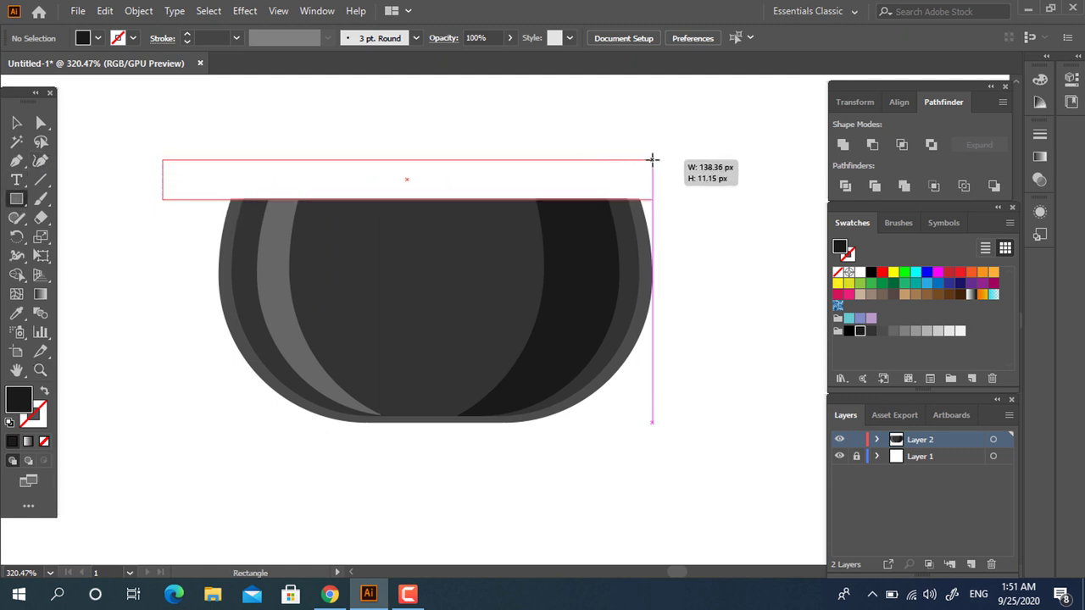
key(ctrl+z)
drag(219, 199, 659, 173)
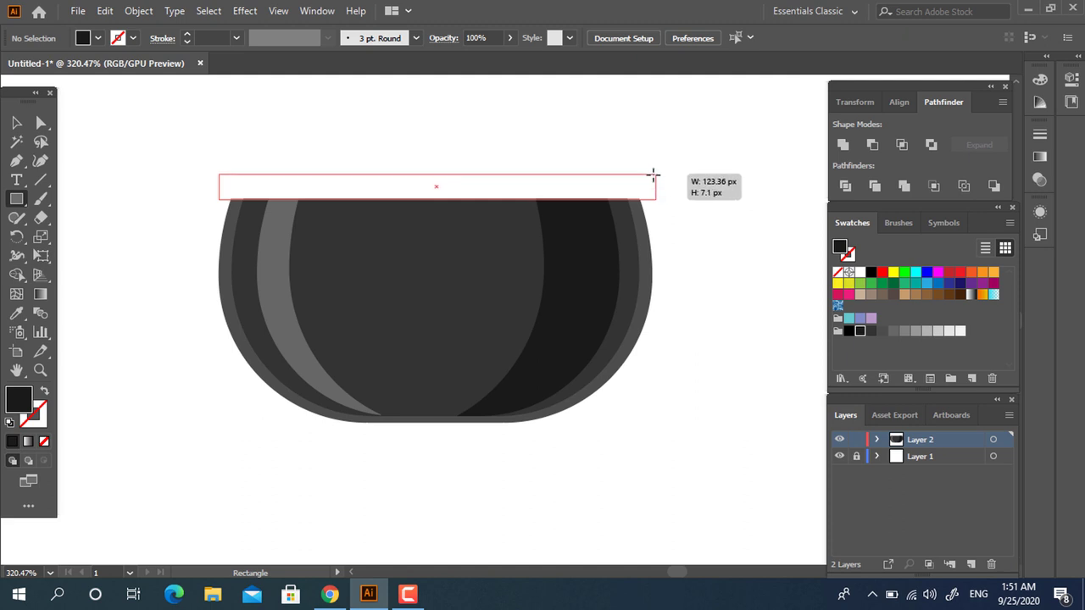
drag(660, 173, 652, 174)
click(40, 123)
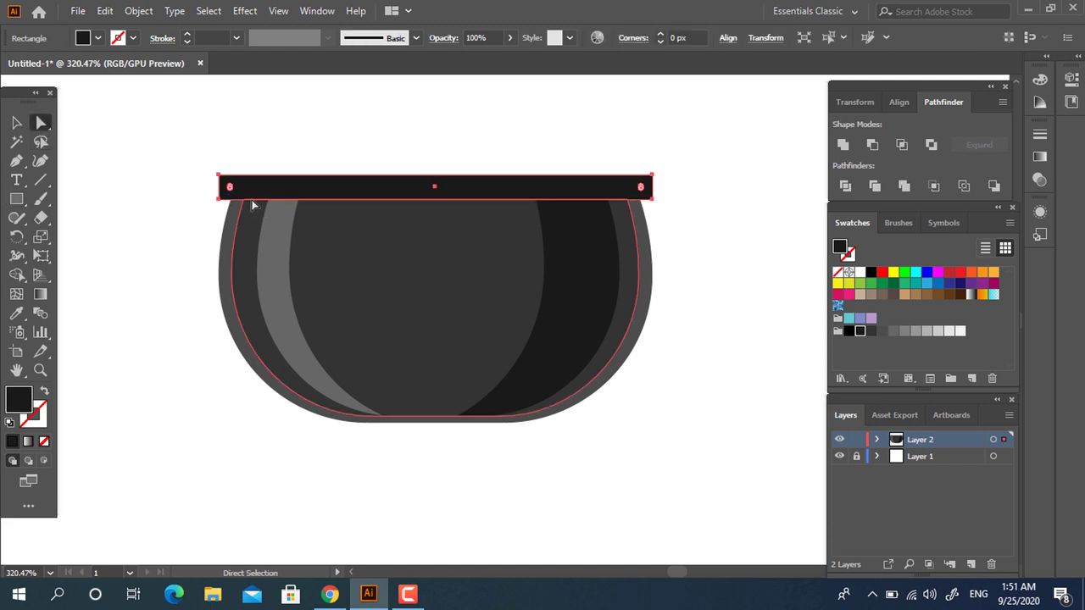
drag(241, 190, 231, 188)
Fill the rounded rim bar with dark grey and preview it with selection edges hidden.
click(683, 309)
key(z)
drag(561, 158, 608, 181)
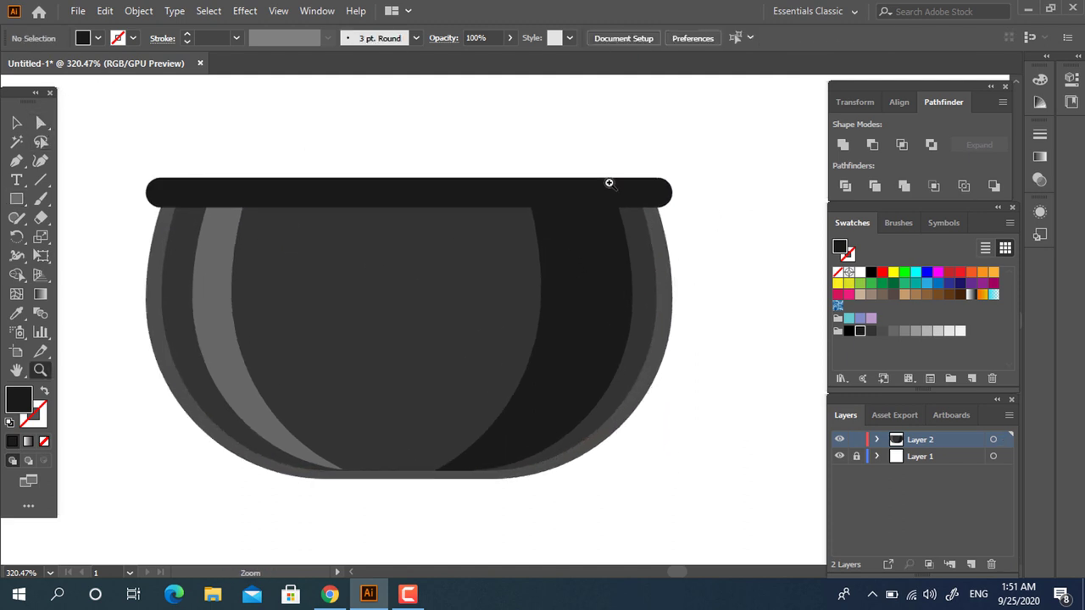
key(v)
click(290, 195)
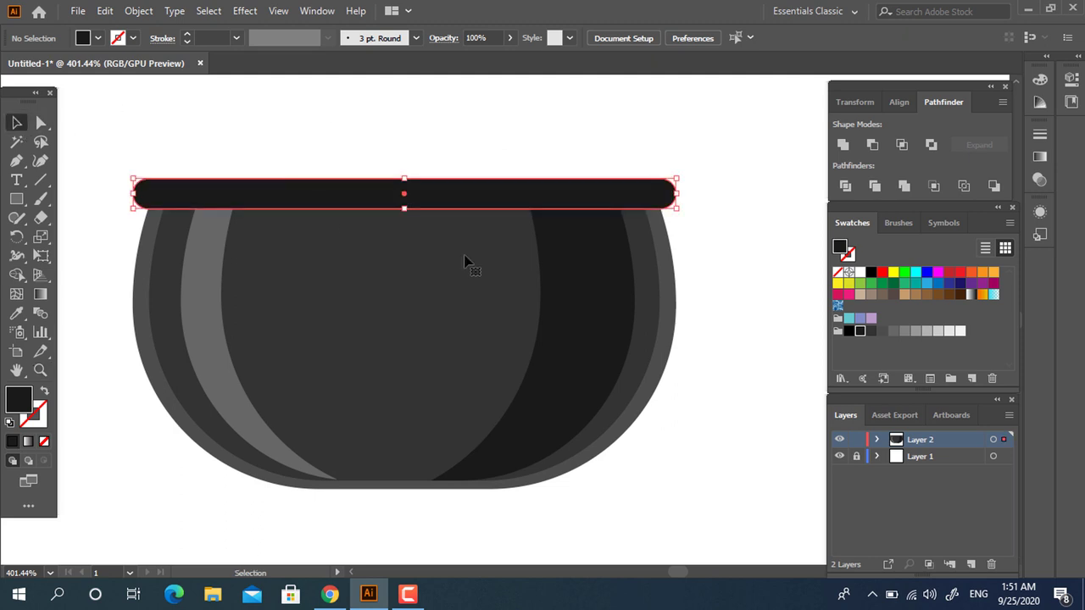
click(882, 330)
key(ctrl+h)
click(738, 393)
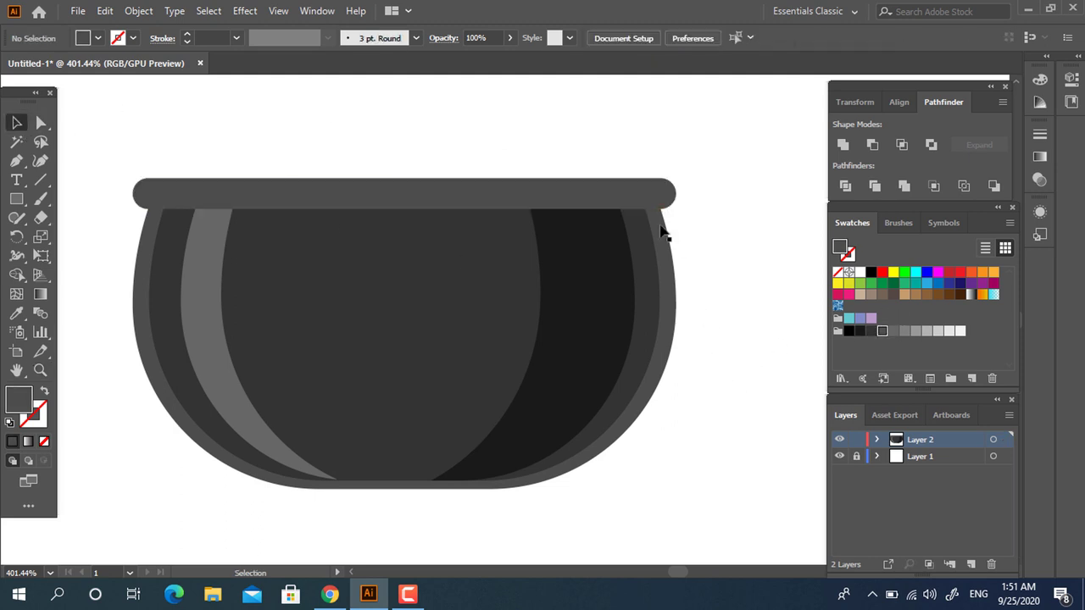
click(666, 197)
click(727, 272)
Draw a small dark-grey rectangle just under the rim.
key(z)
mouse_move(550, 186)
mouse_down()
mouse_move(606, 201)
mouse_move(528, 213)
mouse_move(560, 221)
mouse_up()
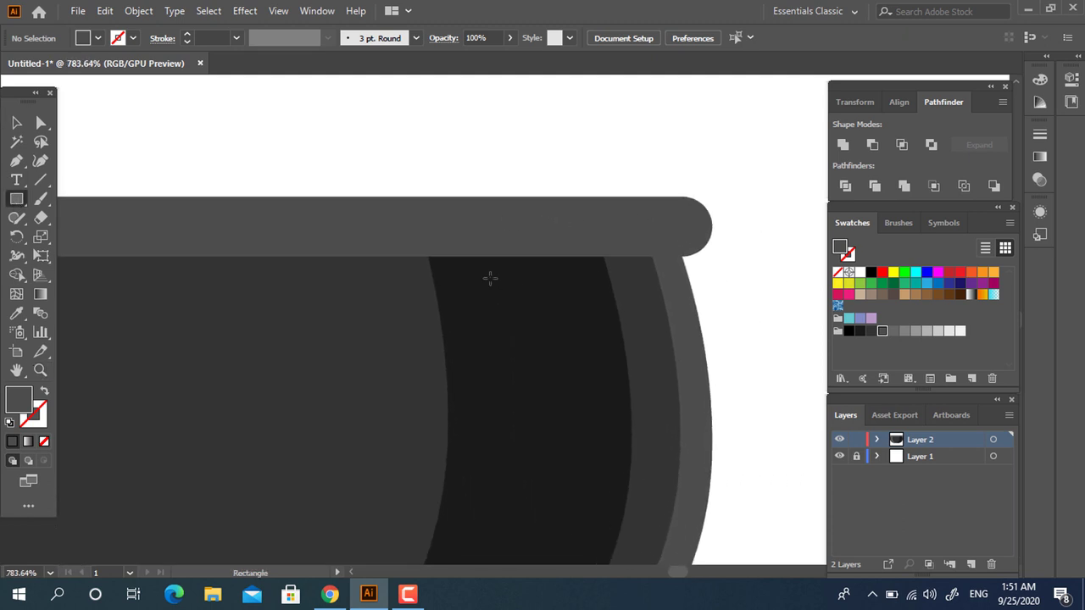
drag(428, 256, 603, 228)
drag(516, 337, 526, 378)
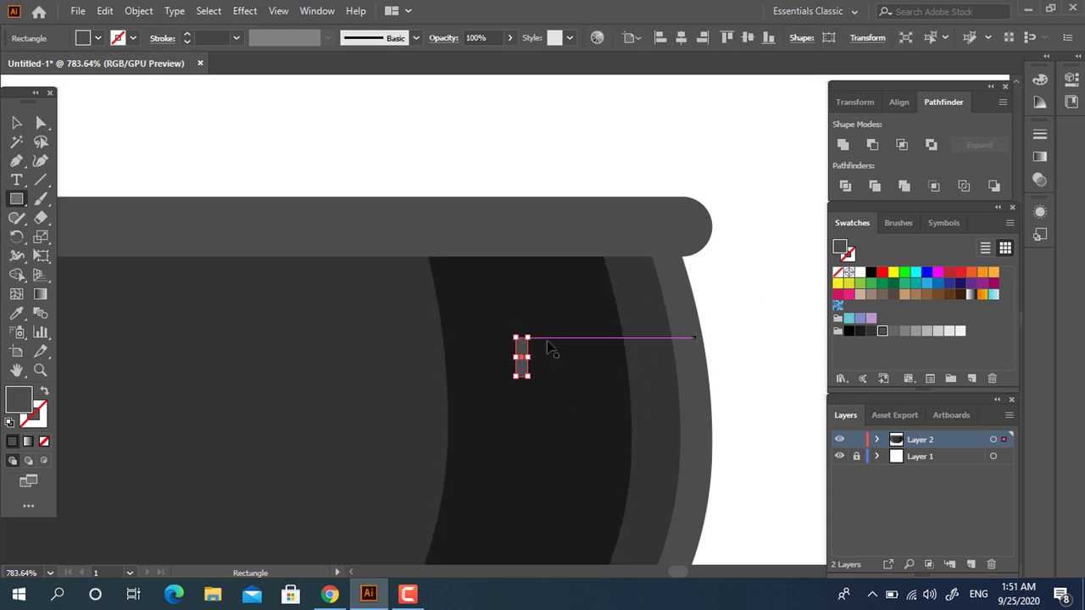
key(ctrl+z)
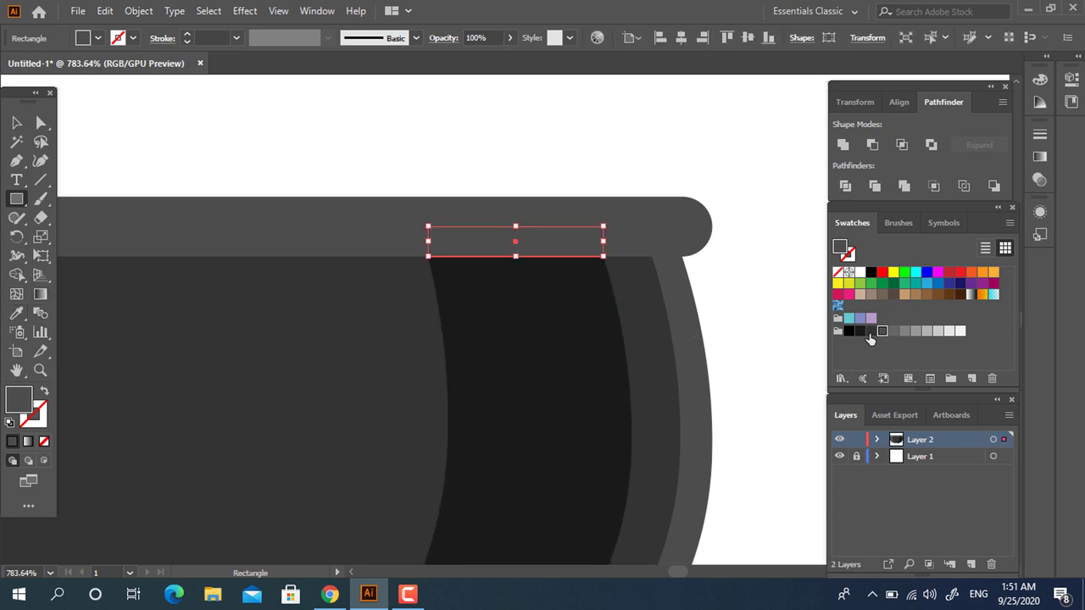
click(870, 332)
key(z)
drag(610, 211, 769, 269)
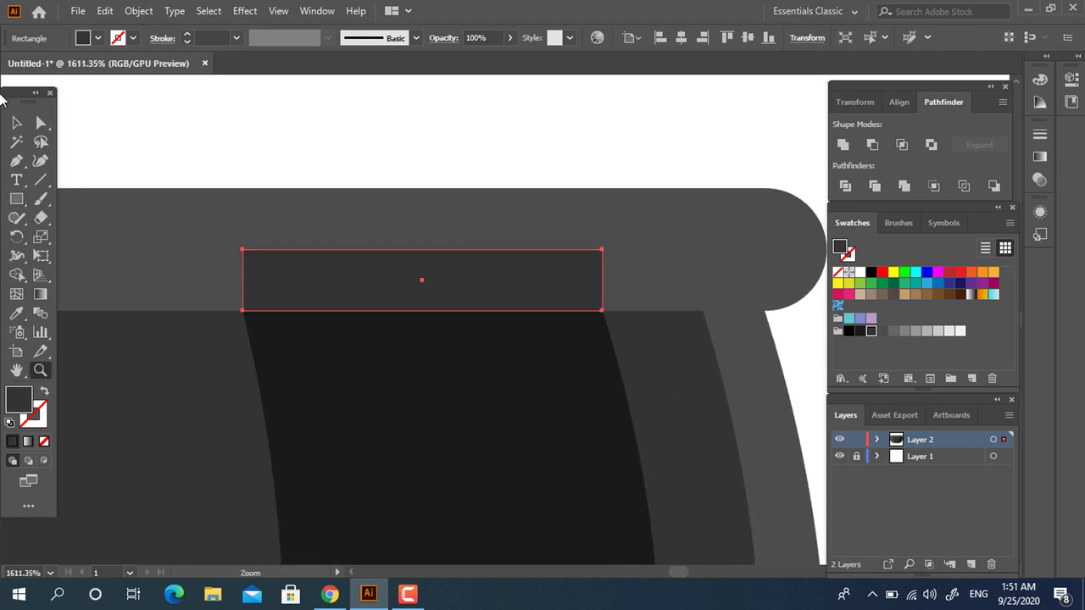
Duplicate the rectangle and stack the copy directly above the original.
key(v)
click(105, 10)
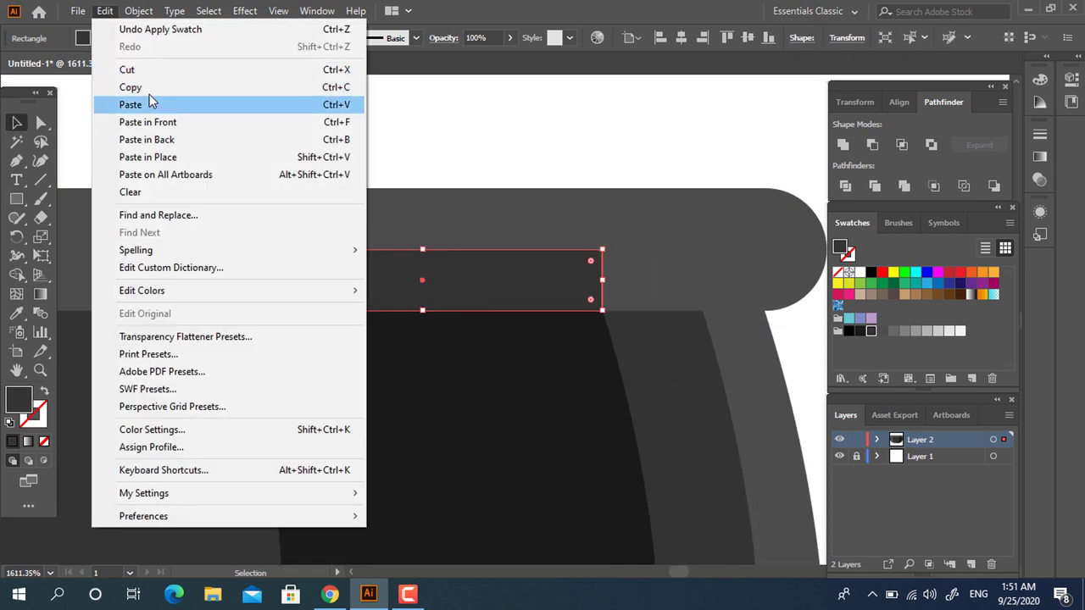
click(105, 10)
click(106, 12)
click(182, 116)
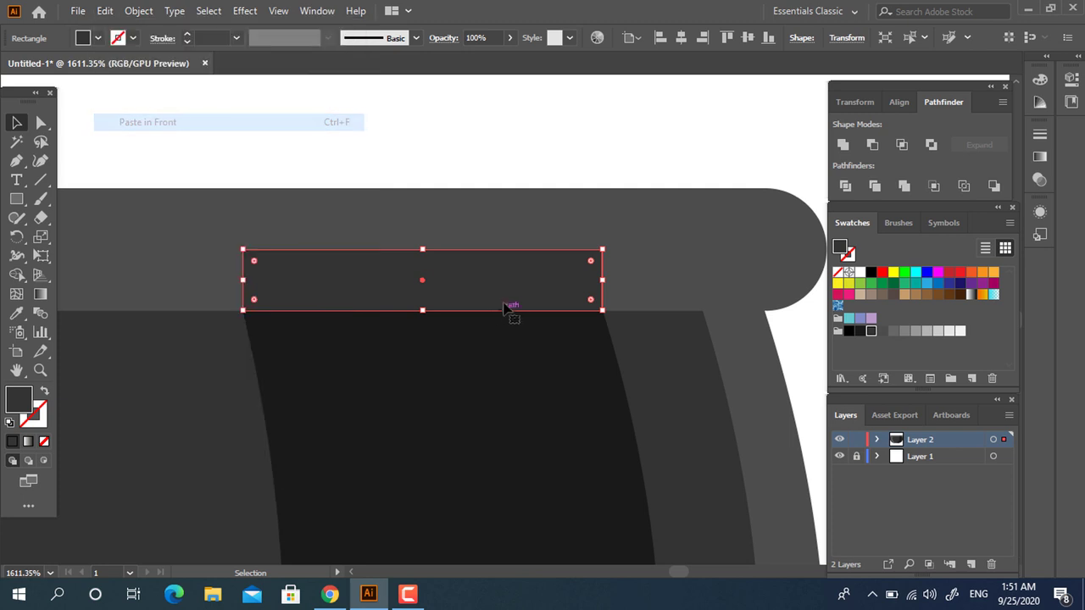
drag(511, 307, 503, 228)
Select both stacked rim rectangles and group them.
shift+click(547, 295)
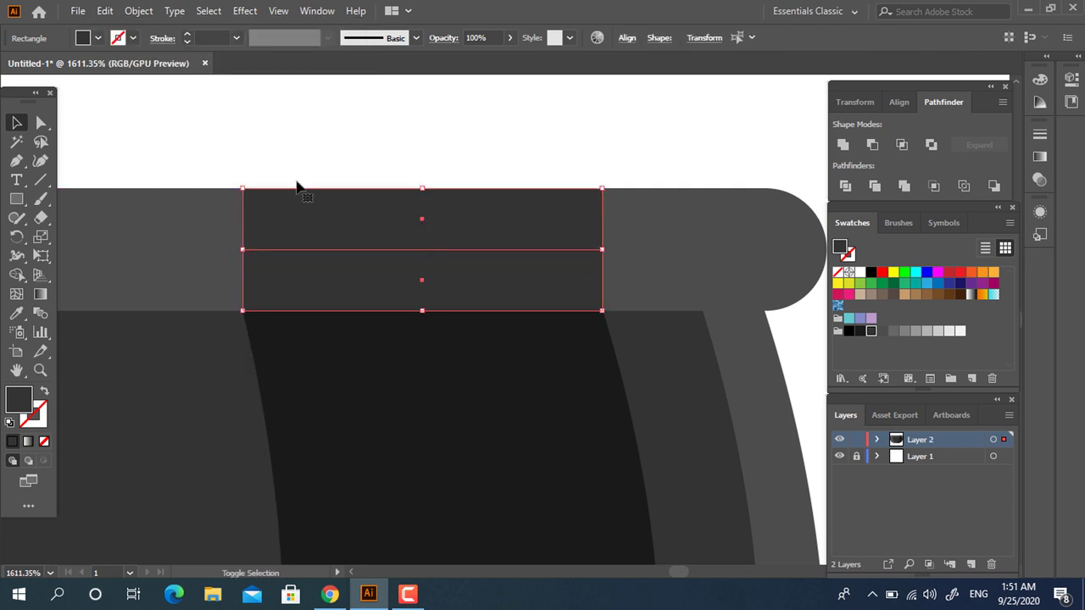
click(41, 123)
click(243, 250)
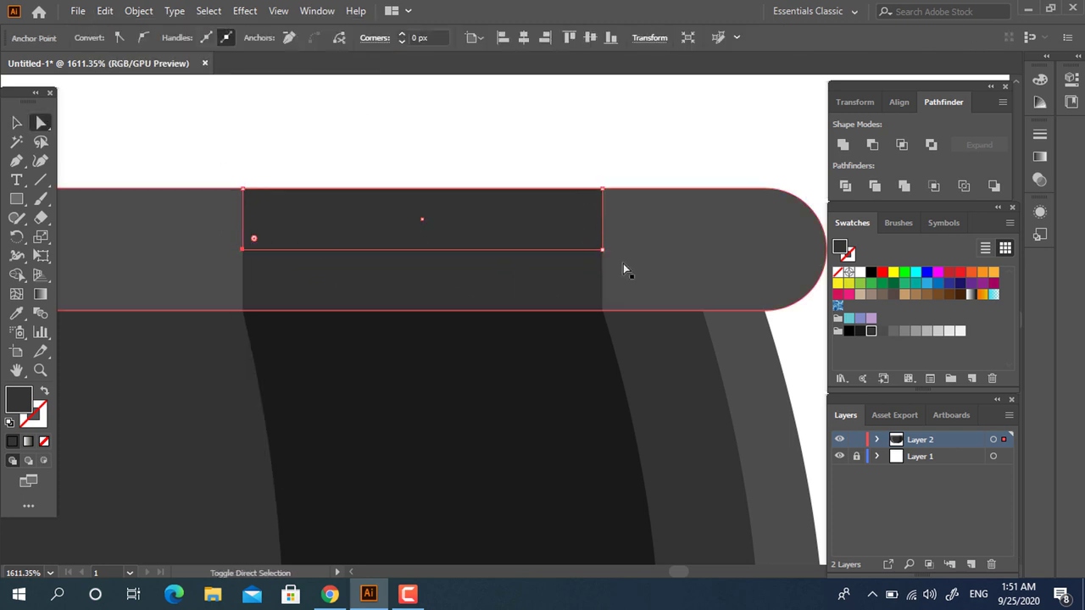
click(603, 250)
click(16, 123)
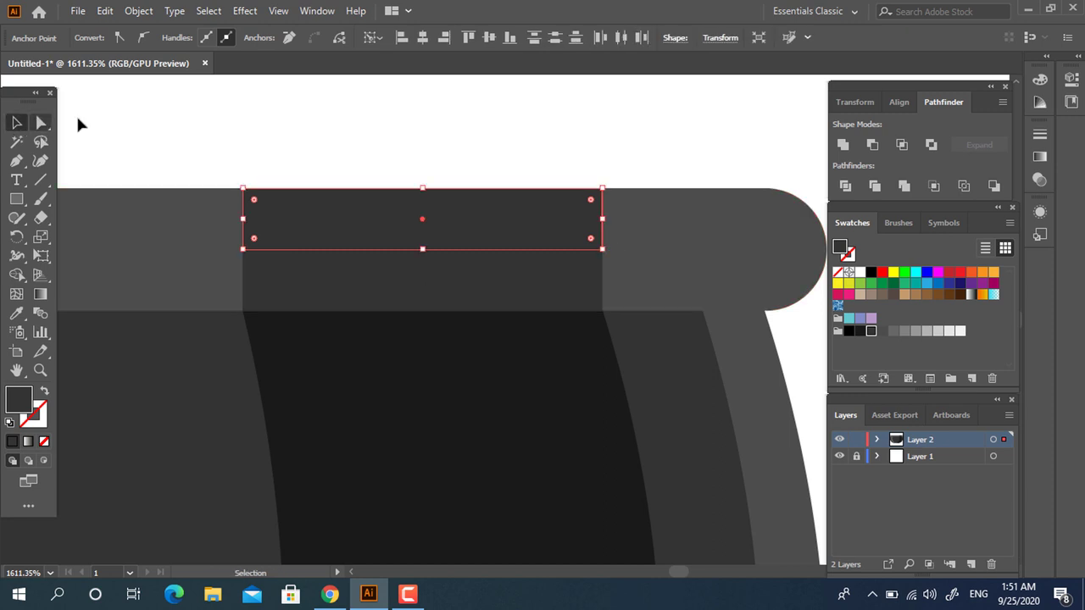
click(254, 169)
click(359, 209)
shift+click(348, 282)
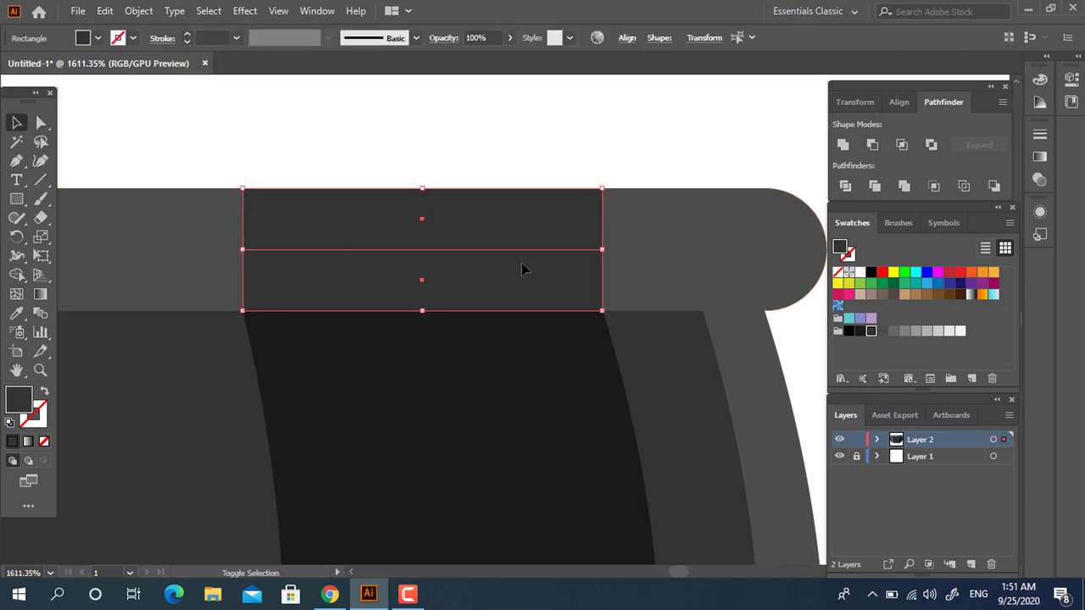
right_click(463, 231)
click(558, 322)
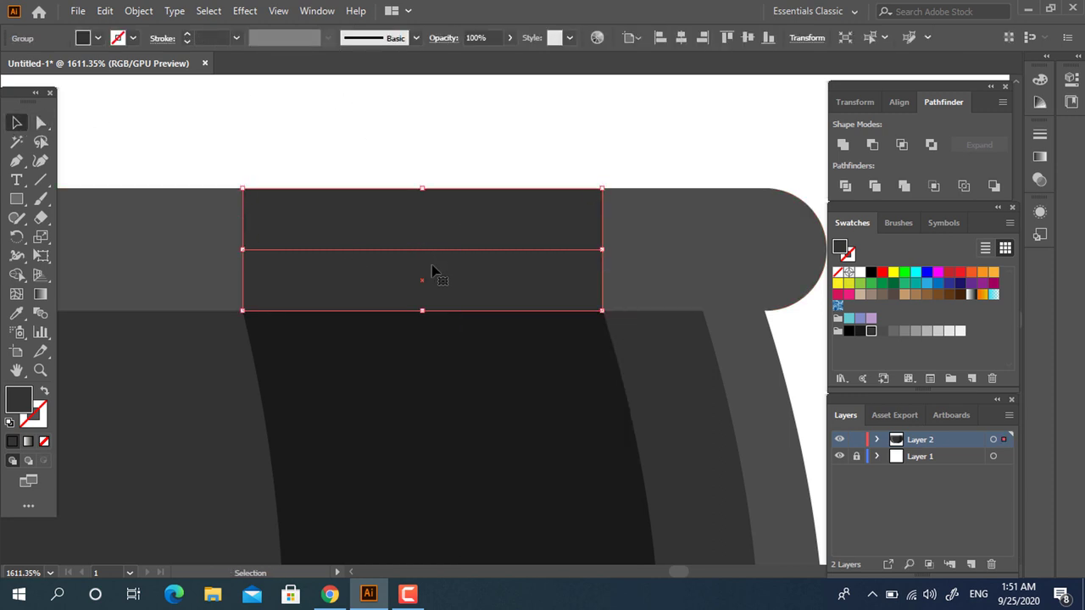
Inside the group, pull both rectangles' middle anchors outward into arrow points.
double_click(383, 269)
click(106, 152)
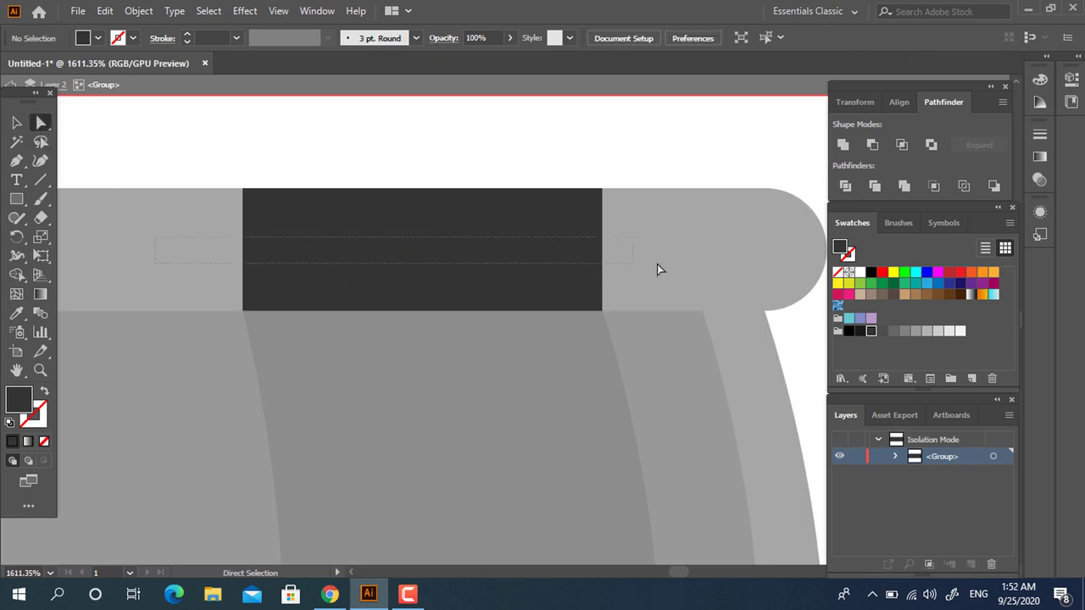
drag(657, 269, 680, 269)
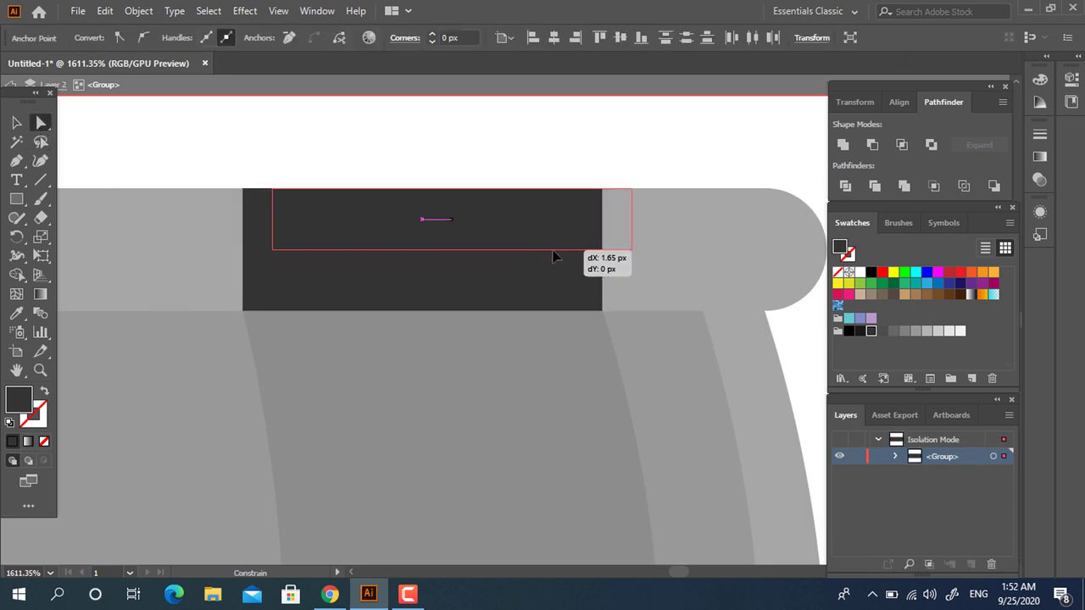
drag(522, 251, 588, 295)
key(ctrl+z)
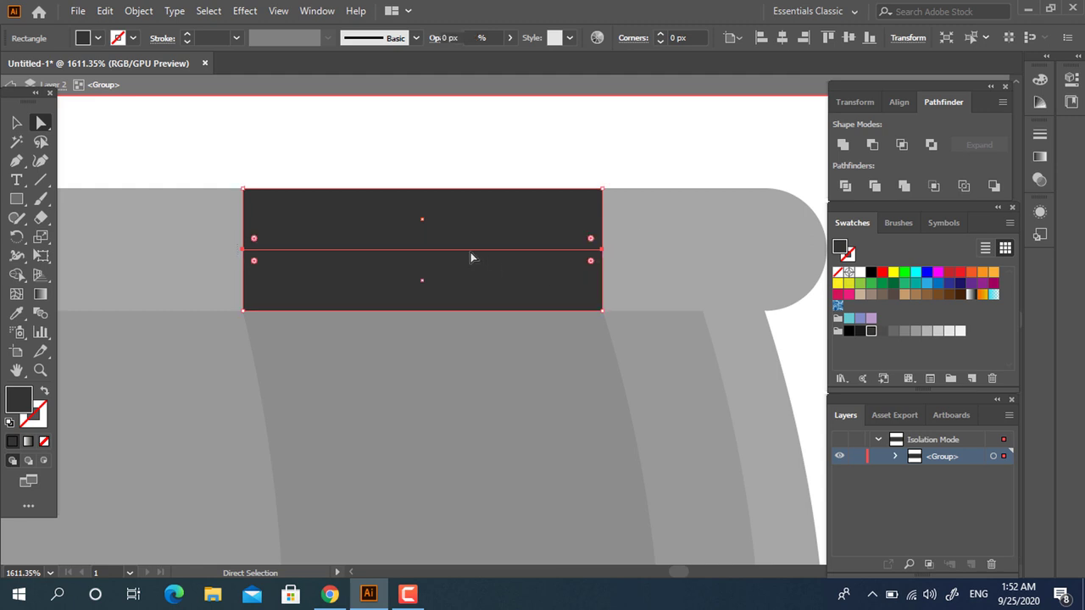
click(465, 254)
drag(460, 252, 507, 251)
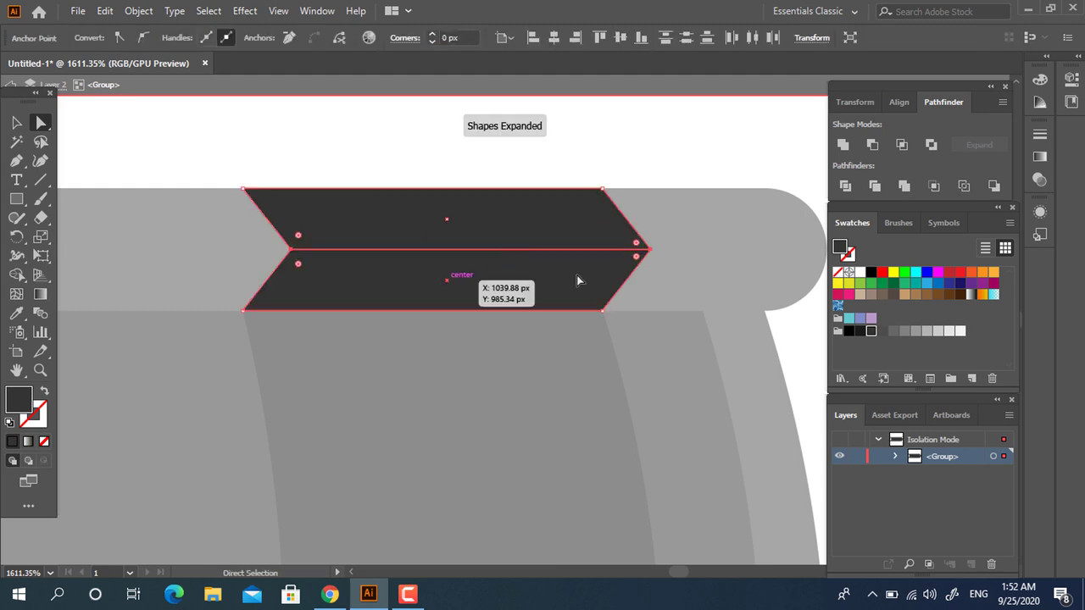
Unite the two halves into one band, round its pointed ends, and exit isolation.
click(843, 144)
click(666, 254)
drag(268, 245, 197, 219)
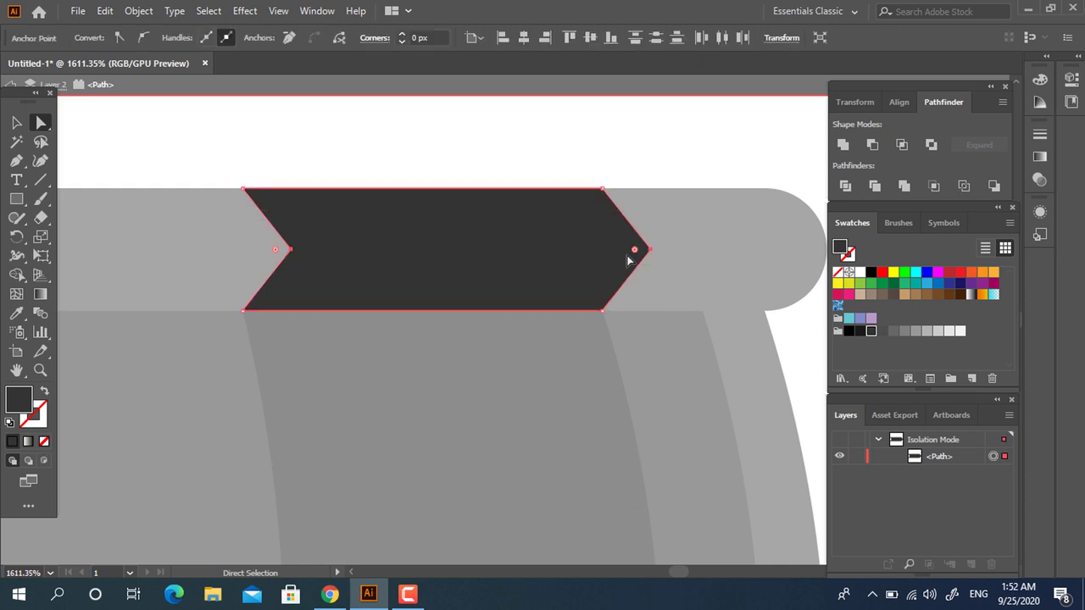
drag(635, 251, 316, 281)
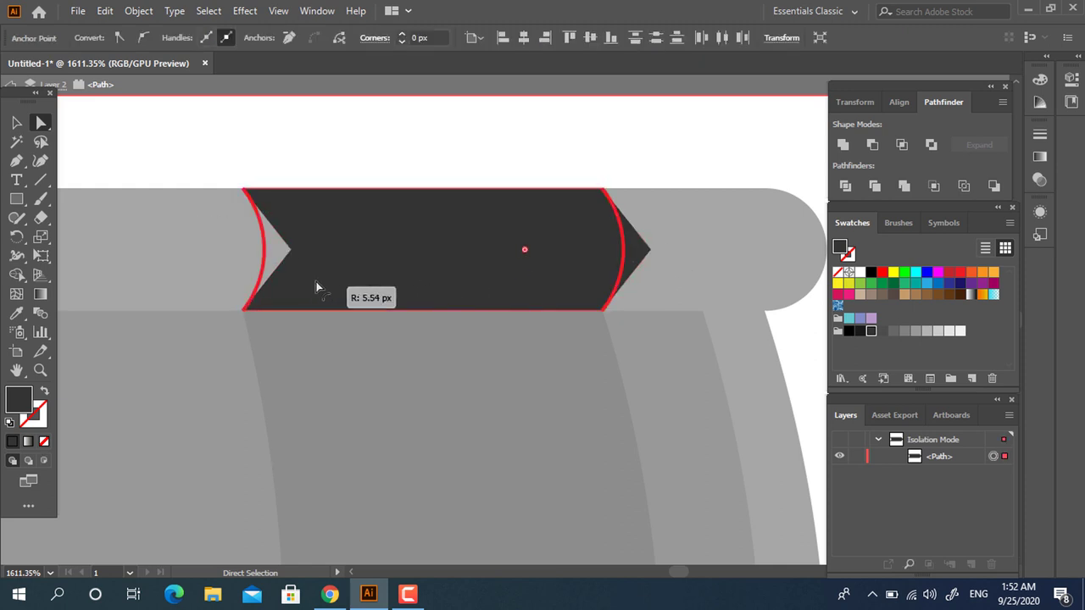
double_click(487, 145)
key(z)
mouse_move(431, 209)
mouse_down()
mouse_move(209, 221)
mouse_move(274, 230)
mouse_up()
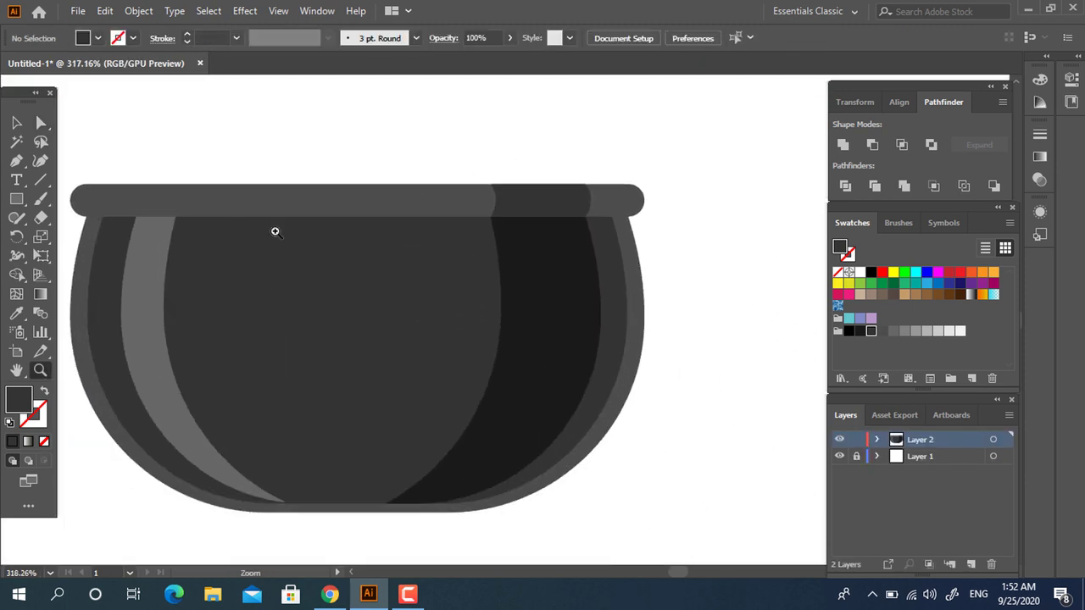
Eyedrop the dark right-side pot panel's near-black fill onto the curved rim band.
drag(468, 237, 417, 249)
drag(197, 183, 288, 215)
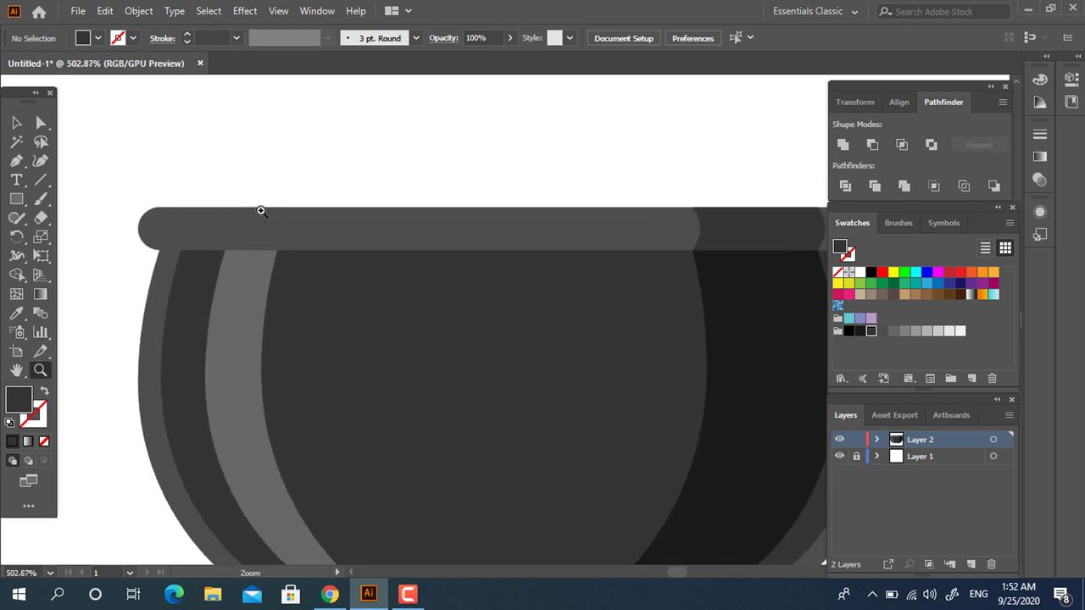
drag(206, 189, 334, 220)
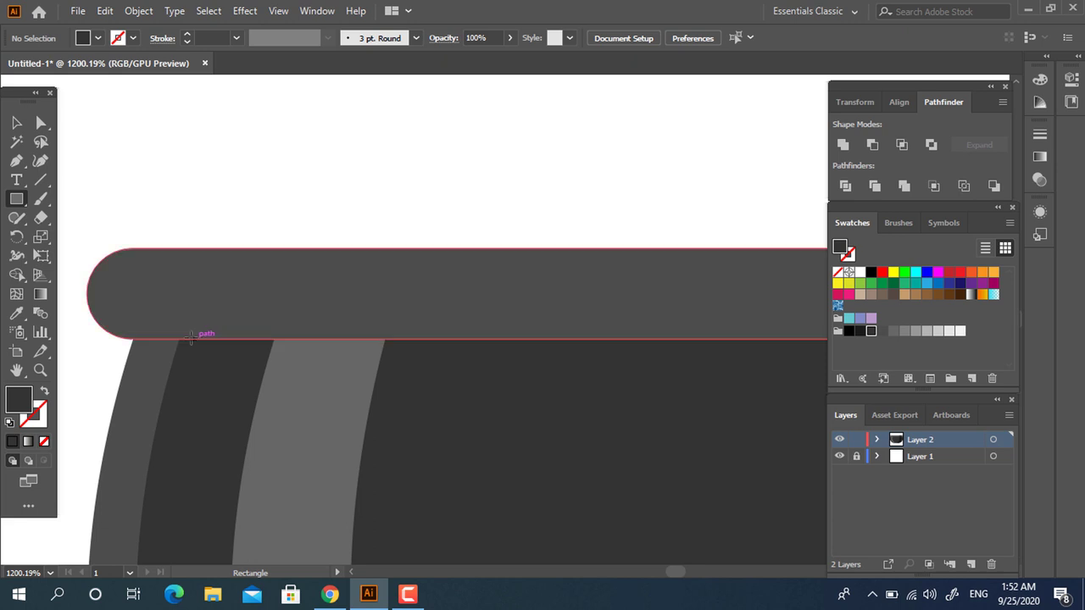
key(ctrl+0)
drag(324, 262, 441, 247)
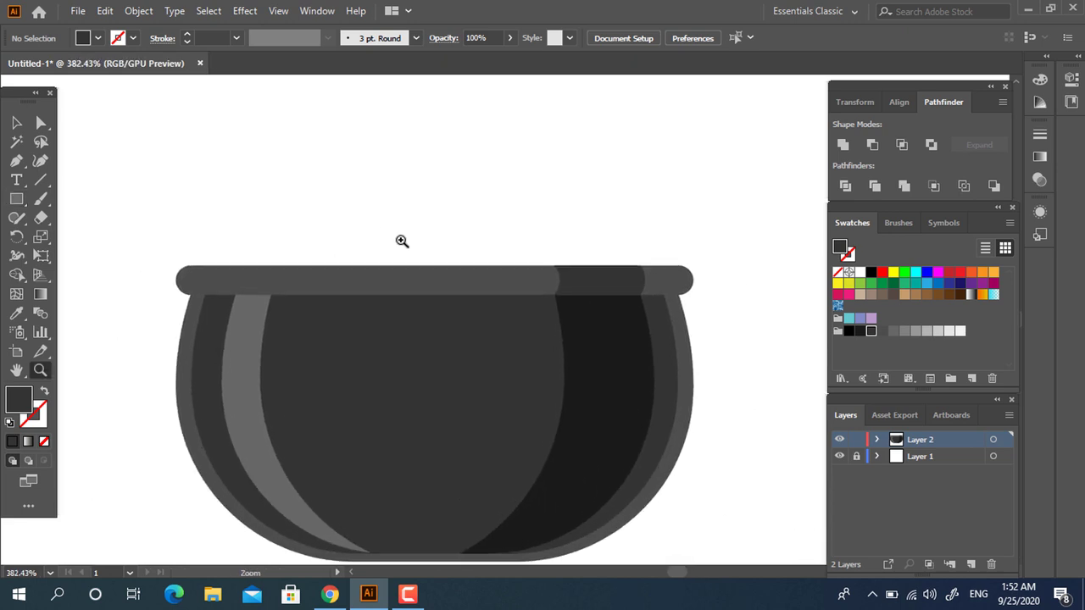
click(441, 247)
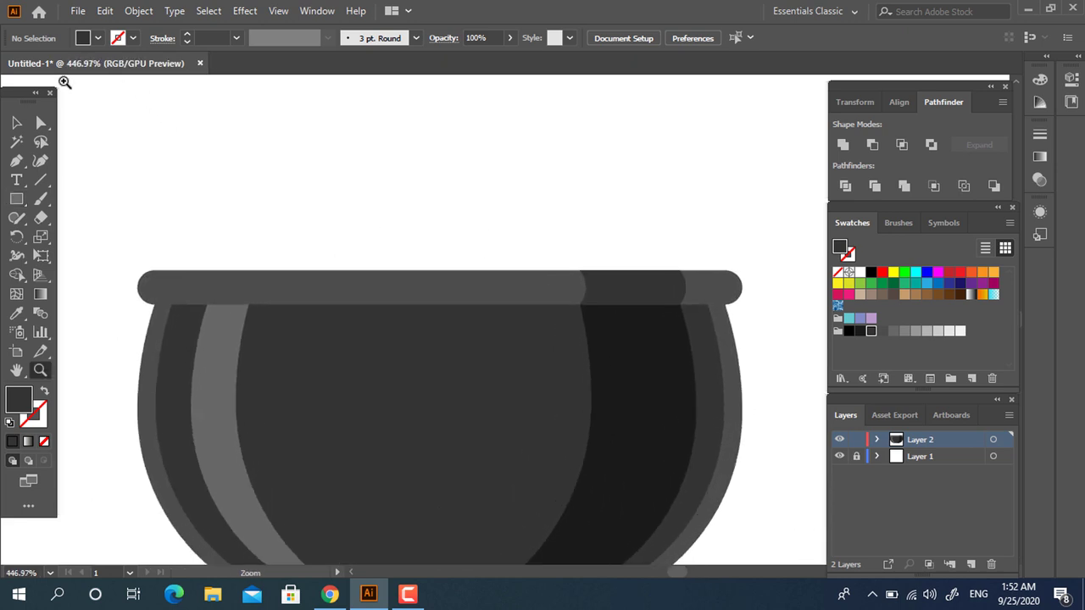
click(634, 289)
click(16, 312)
click(679, 402)
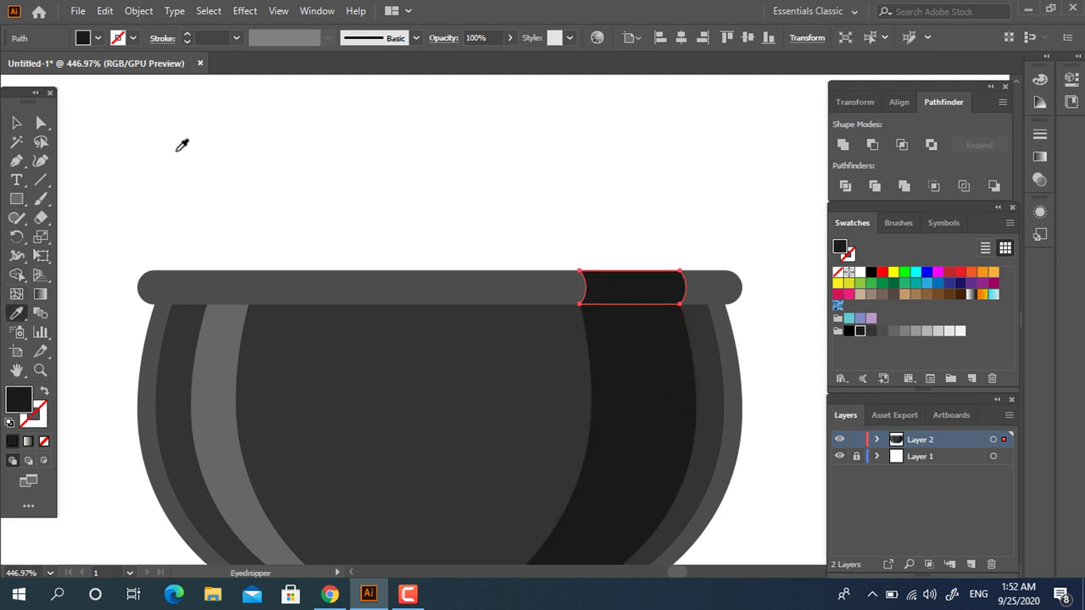
click(17, 123)
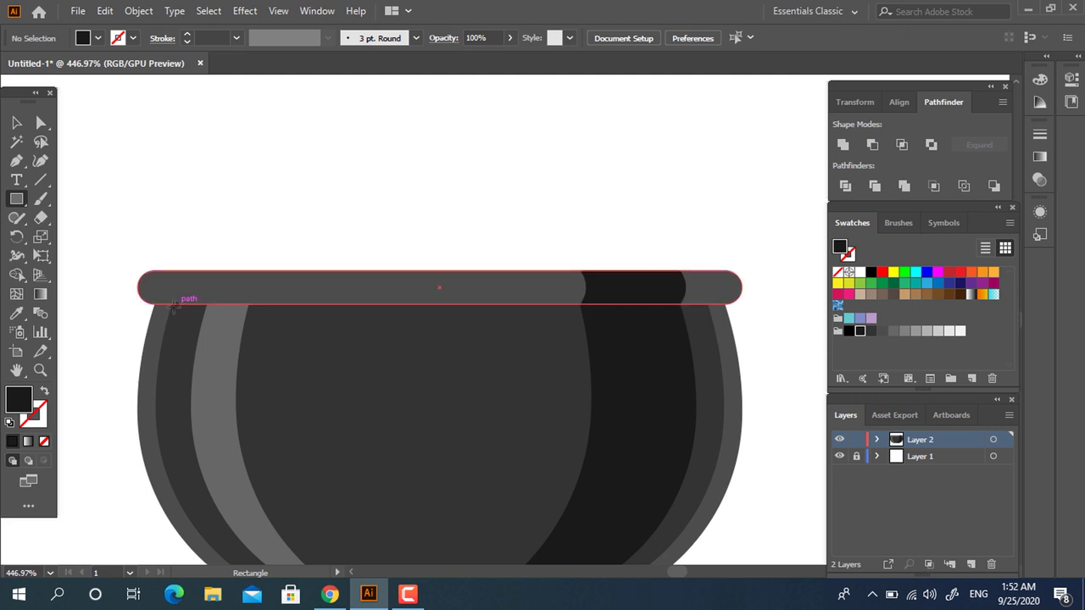
Draw a thin grey strip across the rim and bring the dark band in front of it.
mouse_move(173, 301)
mouse_down()
mouse_move(723, 289)
mouse_move(709, 288)
mouse_up()
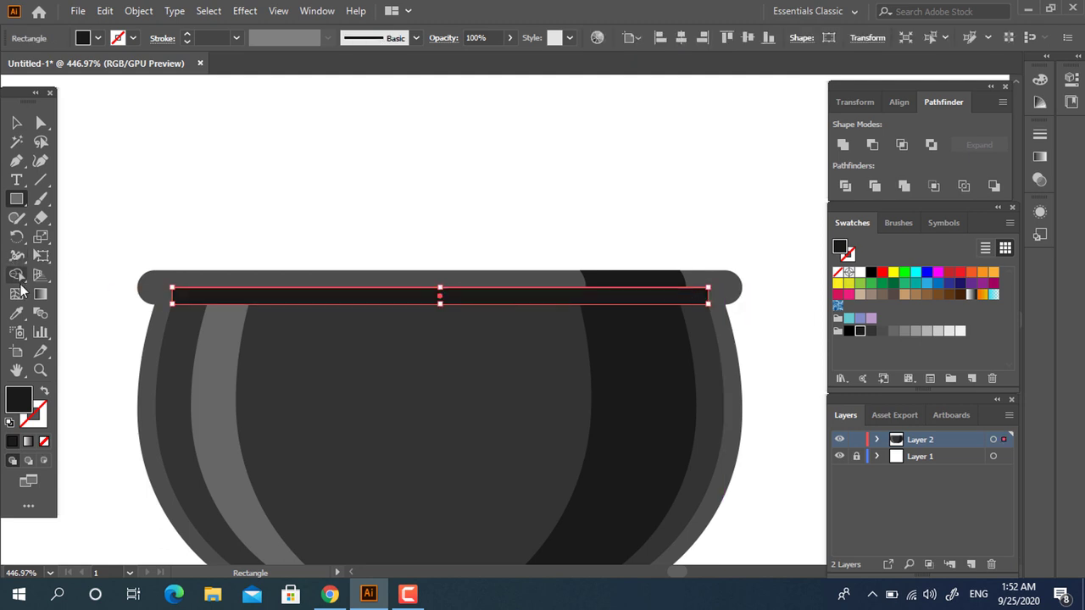
click(16, 313)
click(279, 353)
key(z)
drag(334, 266, 359, 293)
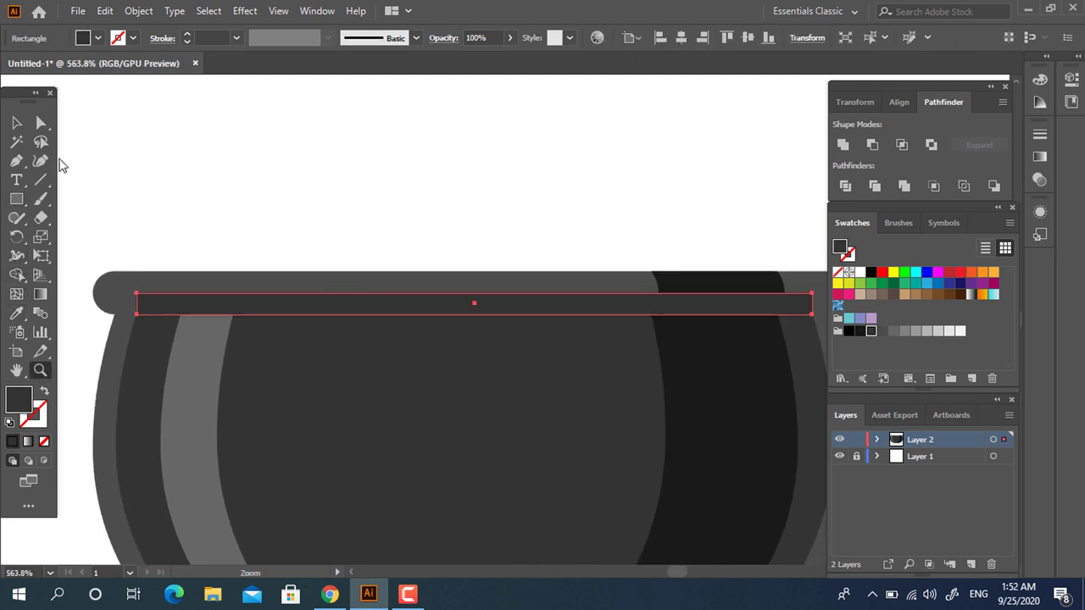
click(16, 123)
right_click(692, 290)
mouse_move(735, 497)
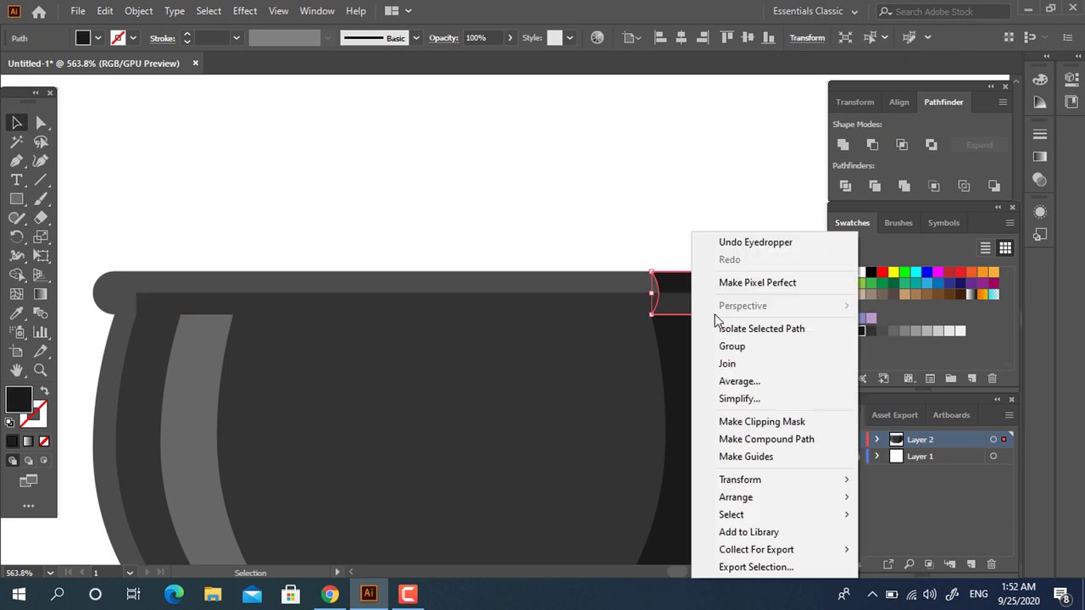
click(911, 500)
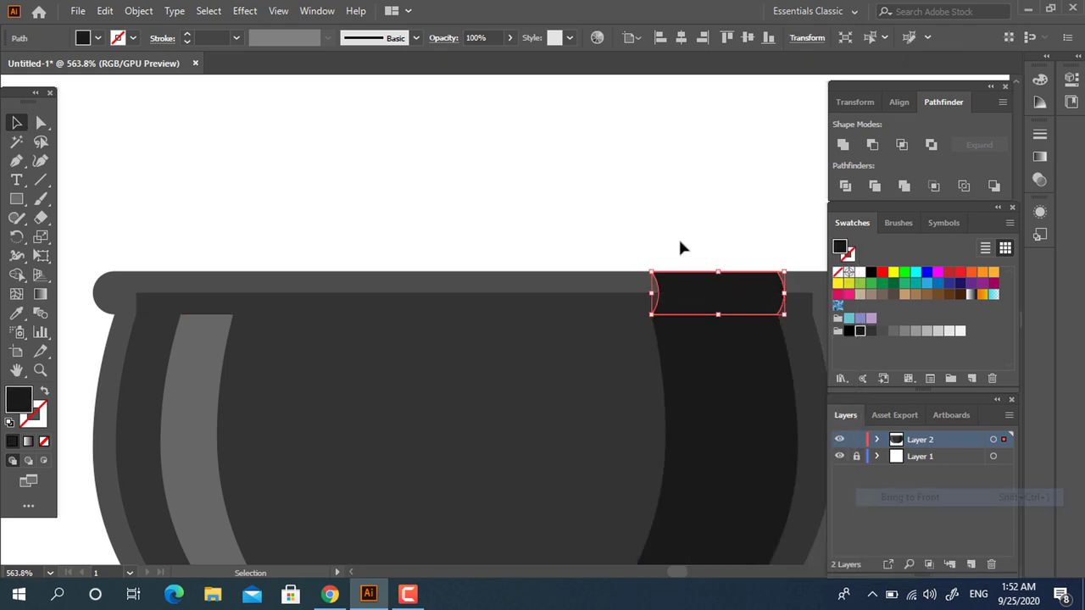
Paste a copy of the rim strip in front, nudge it up, and group both strips.
click(674, 241)
click(594, 297)
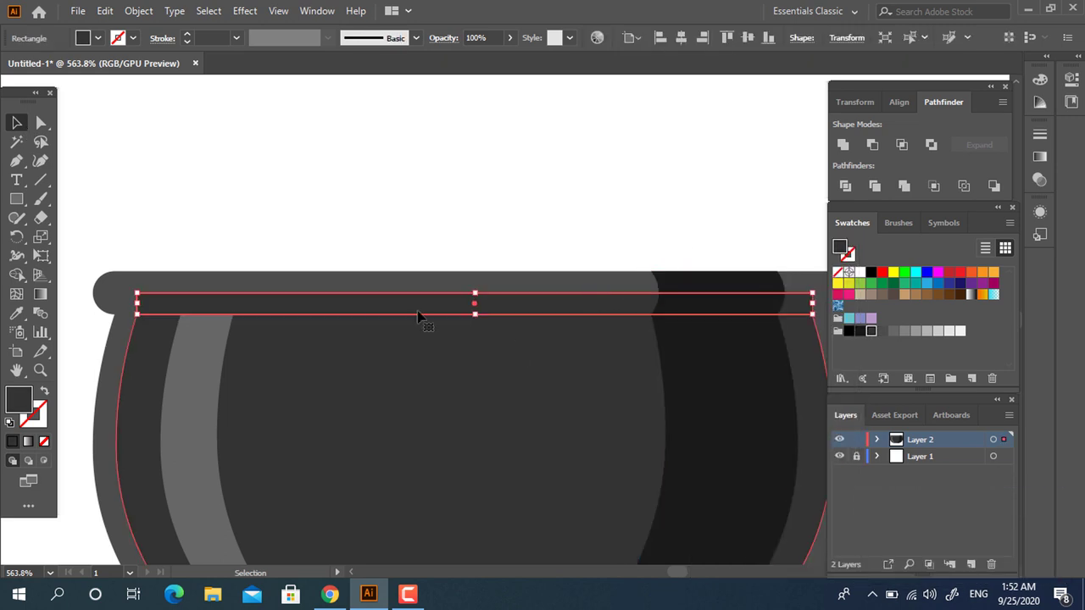
click(105, 11)
click(105, 11)
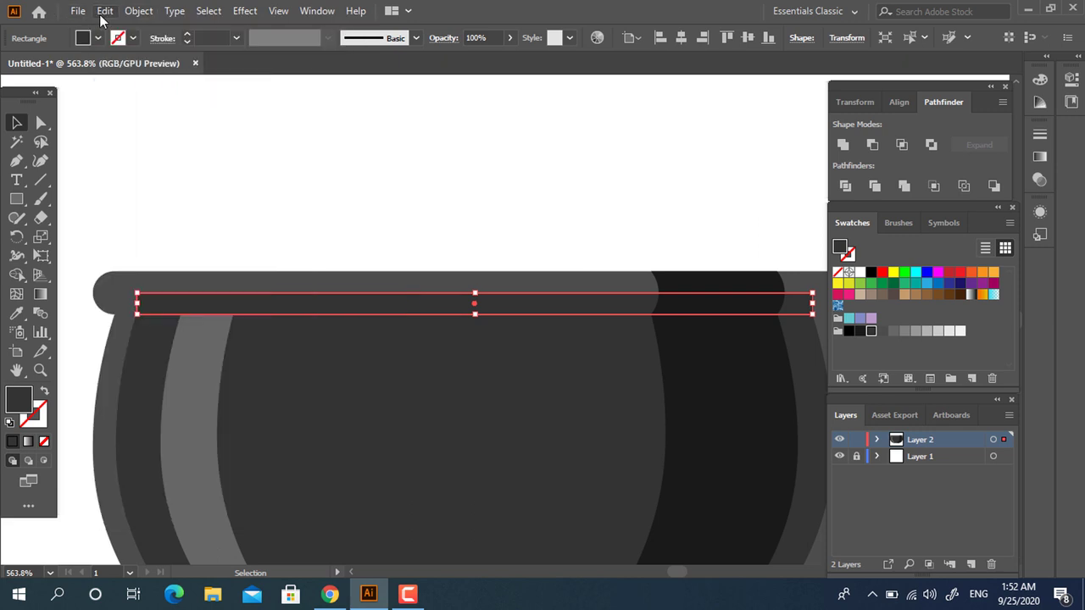
click(104, 11)
click(148, 122)
drag(427, 310, 422, 291)
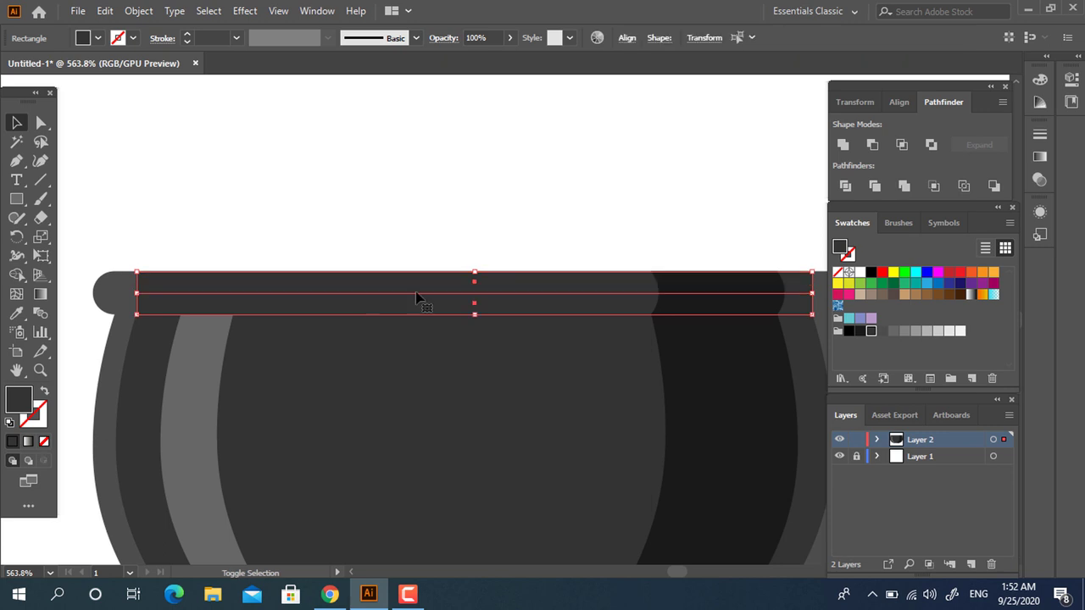
shift+click(416, 301)
right_click(423, 298)
click(487, 350)
Stretch the strips' left and right ends outward and unite them into one shape.
double_click(334, 308)
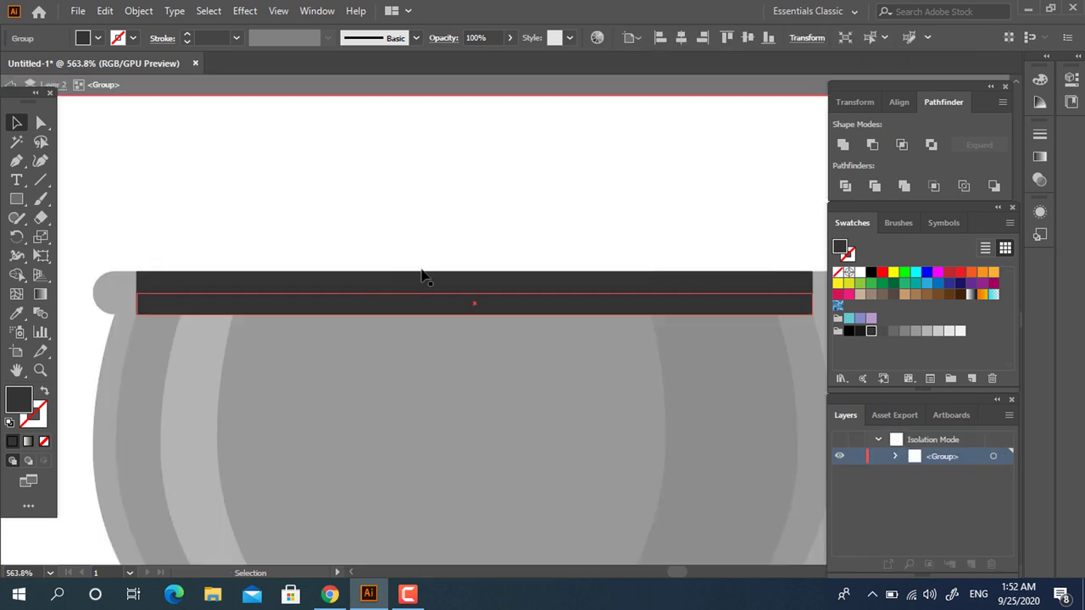
key(z)
mouse_move(581, 329)
mouse_down()
mouse_move(539, 315)
mouse_move(593, 310)
mouse_up()
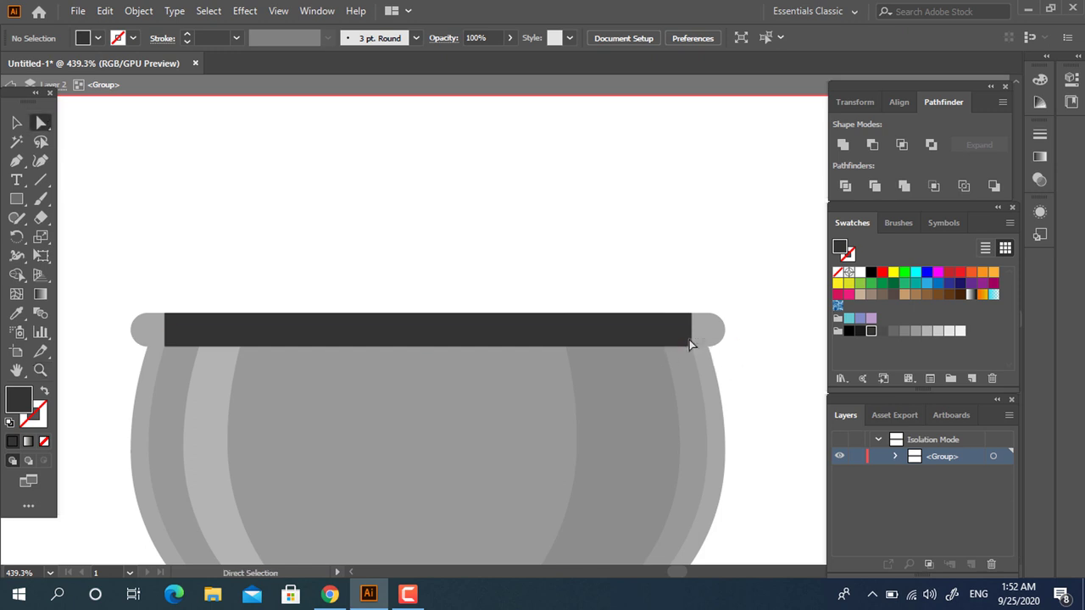
click(668, 325)
drag(696, 337, 705, 330)
drag(162, 338, 149, 337)
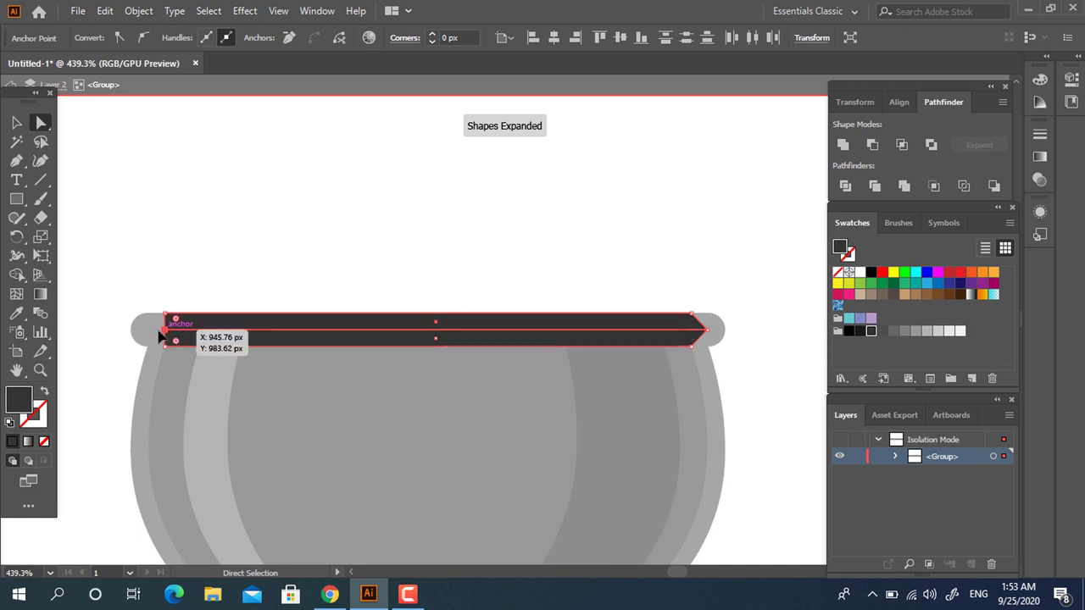
click(842, 145)
Round the merged band's pointed ends and exit isolation mode.
click(714, 339)
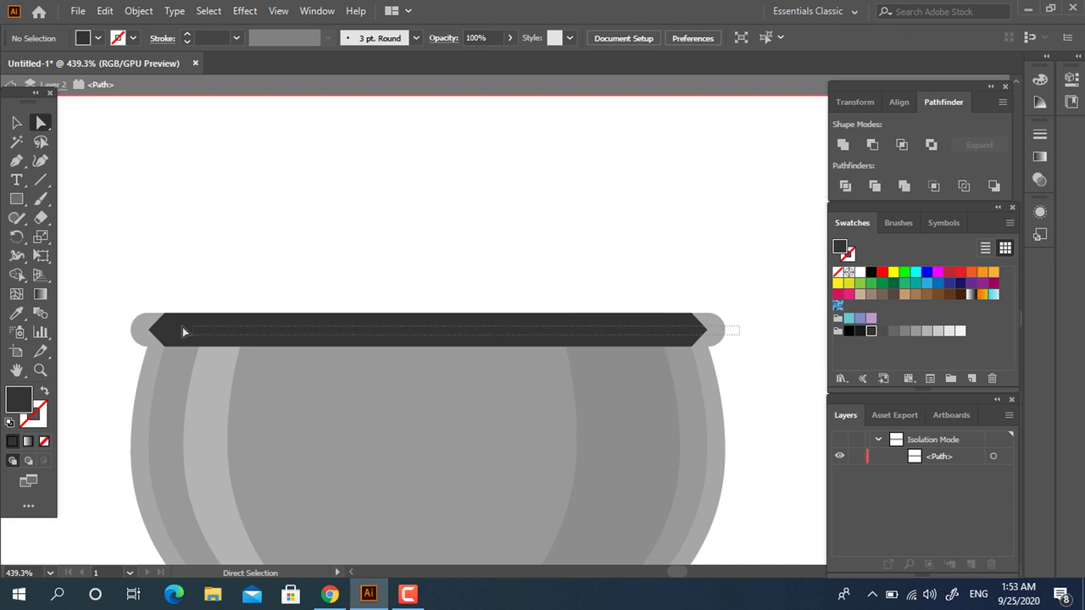
click(146, 330)
drag(166, 330, 271, 342)
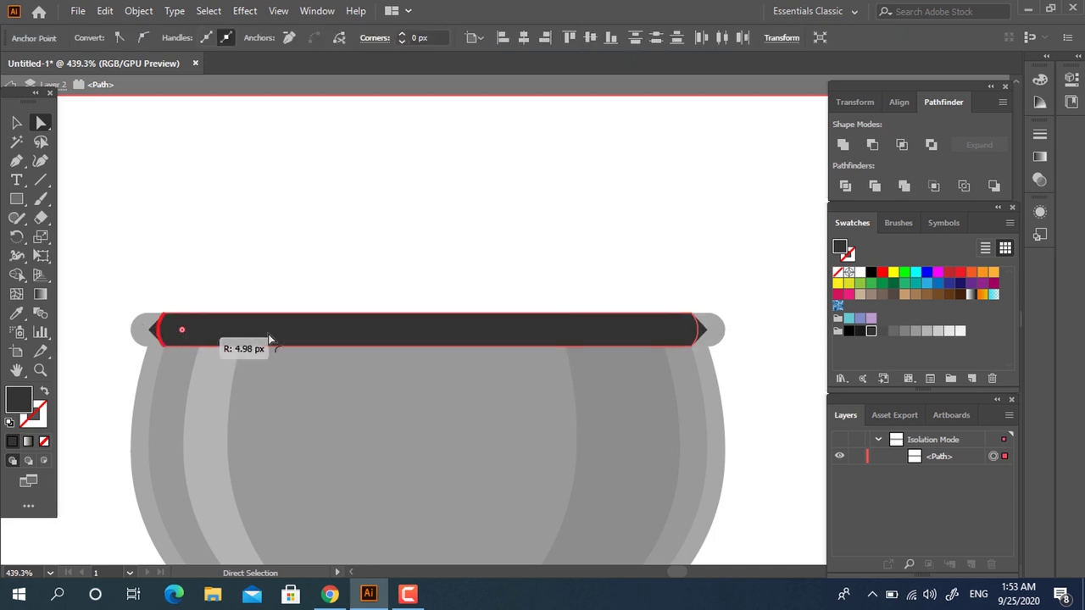
double_click(833, 415)
key(Escape)
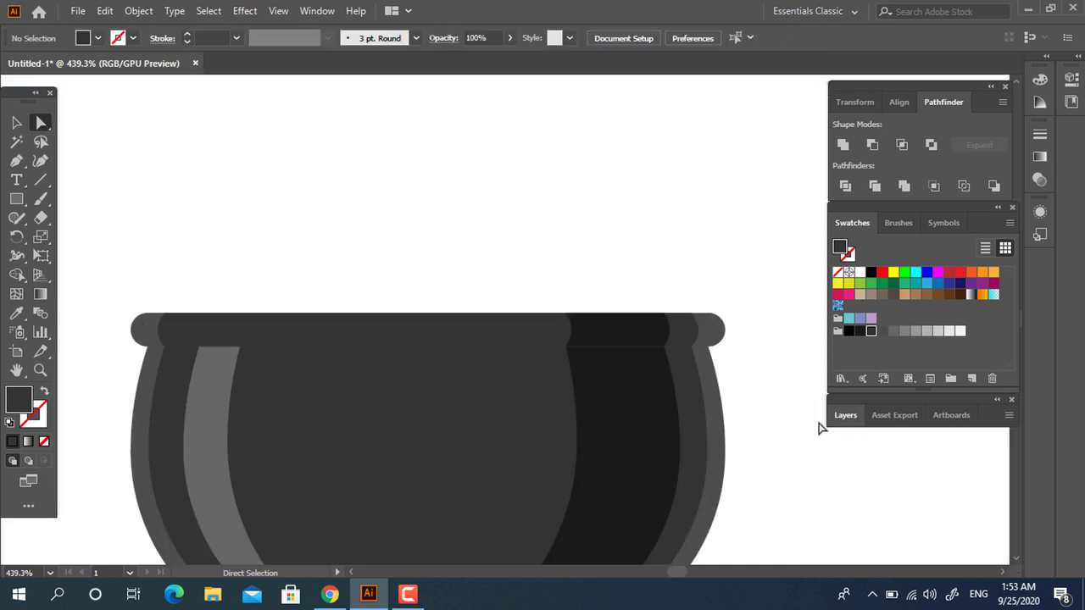
Draw a small rectangle over the light stripe's top and fill it with the stripe grey.
alt+click(634, 352)
click(438, 317)
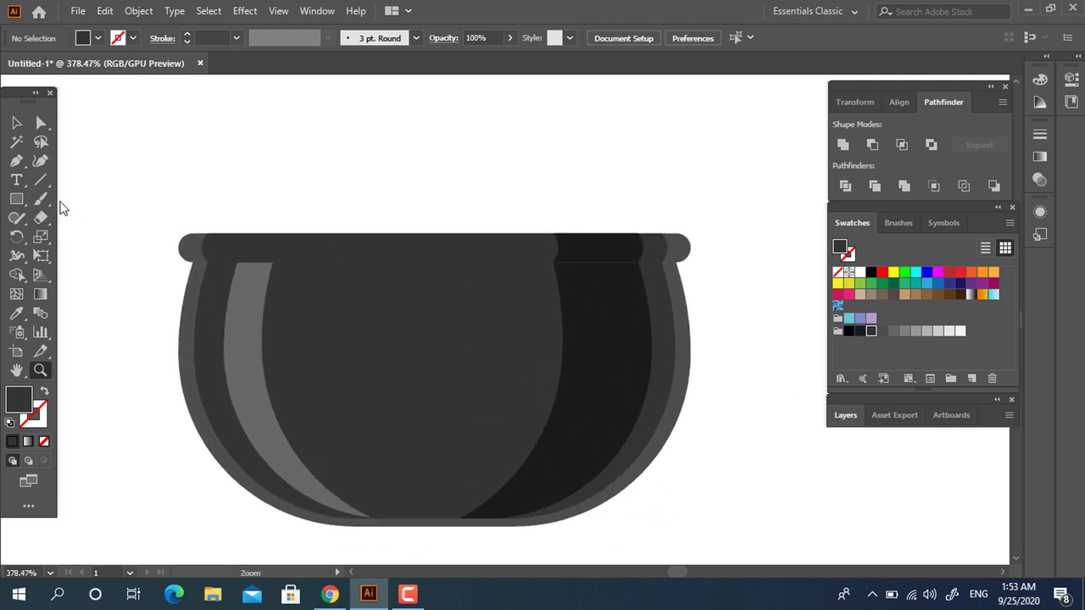
click(316, 322)
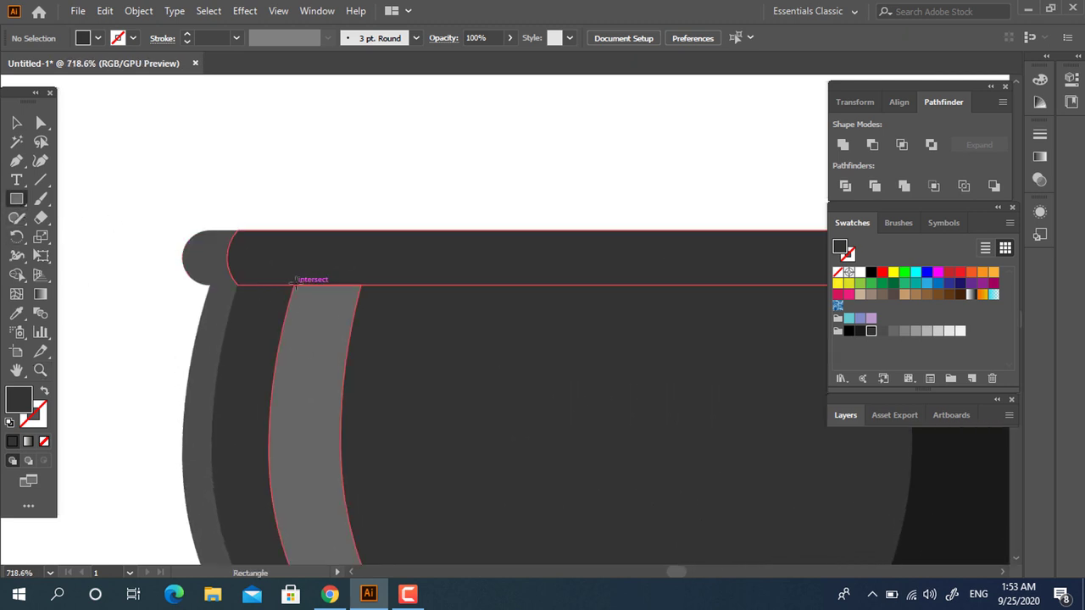
drag(294, 284, 362, 258)
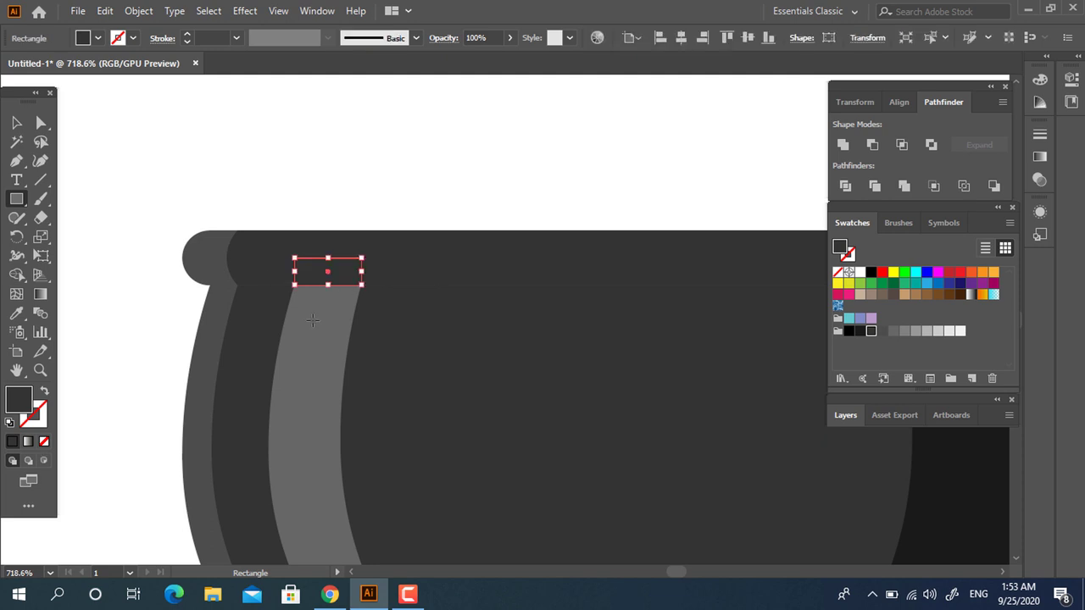
click(20, 312)
click(340, 325)
scroll(368, 310, up, 2)
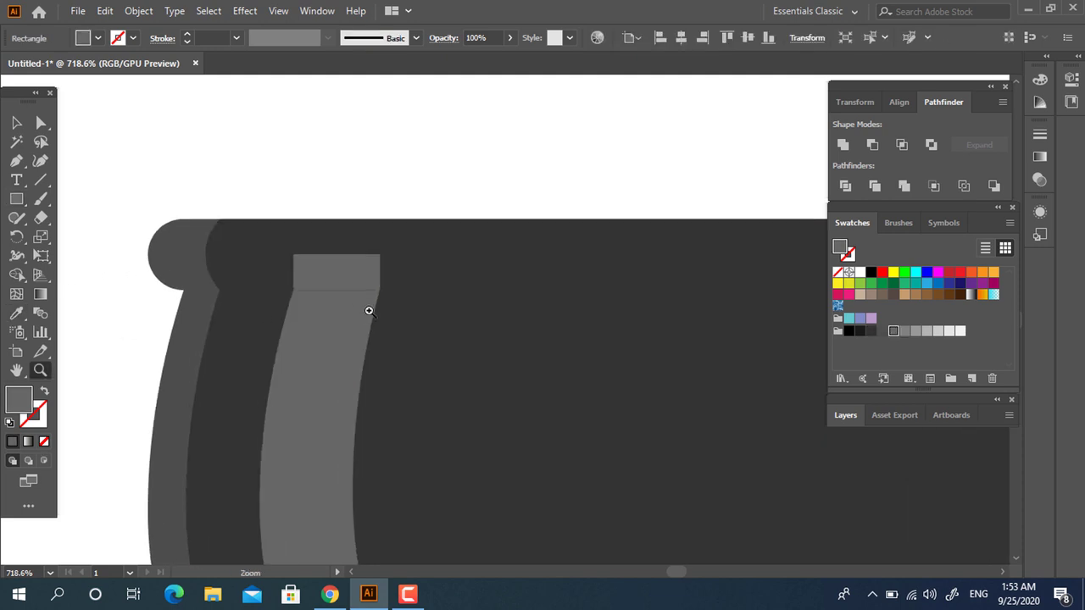
Paste a copy in front, move it up to the rim's top edge, and group both.
click(16, 123)
click(105, 10)
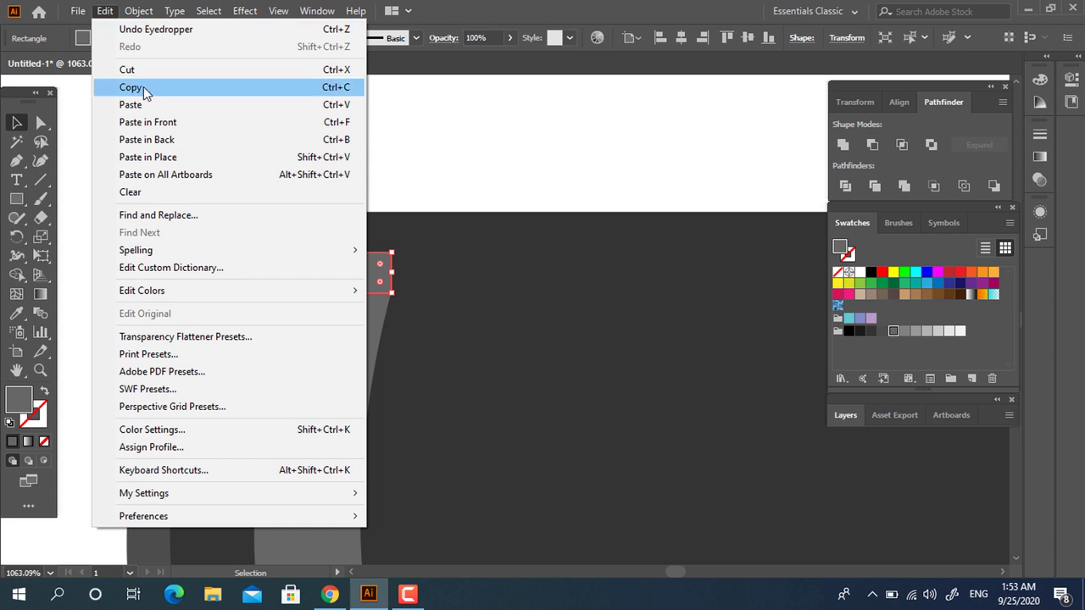
click(135, 87)
click(104, 11)
click(197, 122)
drag(359, 276, 359, 259)
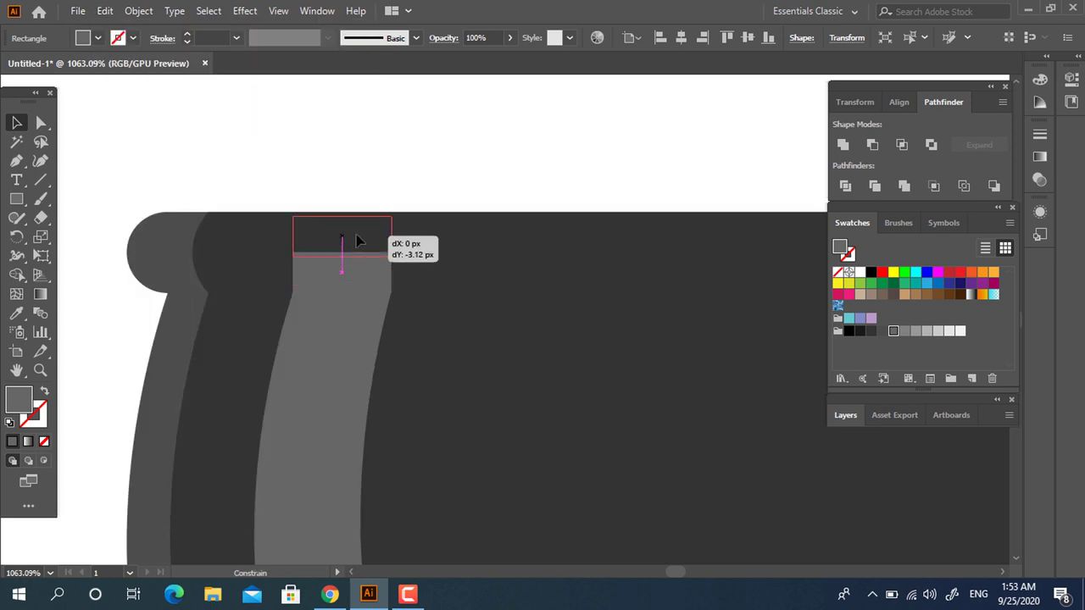
right_click(362, 284)
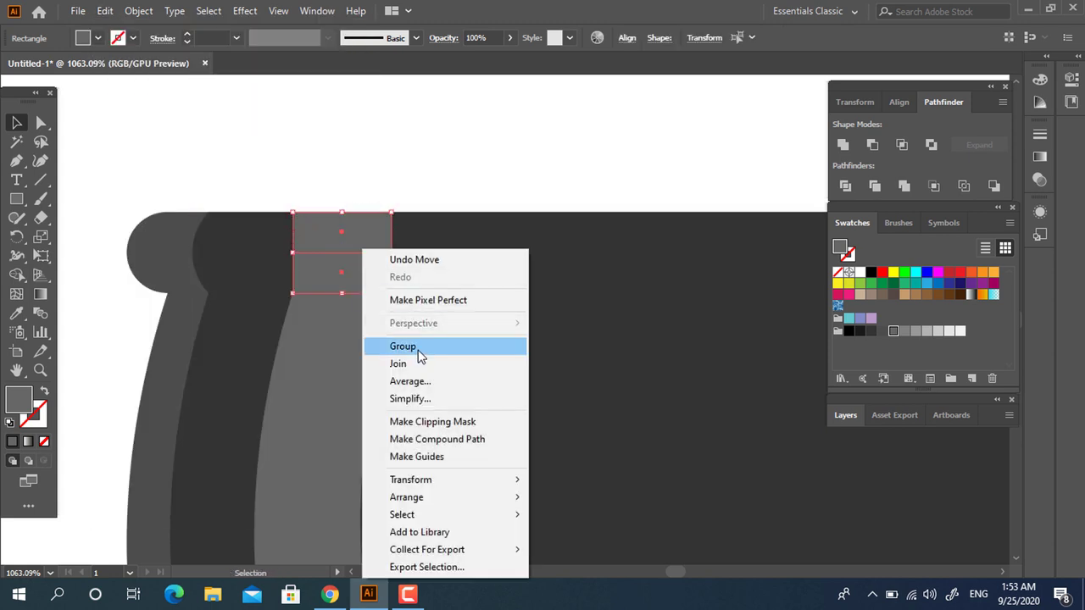
click(421, 348)
Unite the two rectangles into one curved-sided grey cap and leave isolation.
double_click(354, 276)
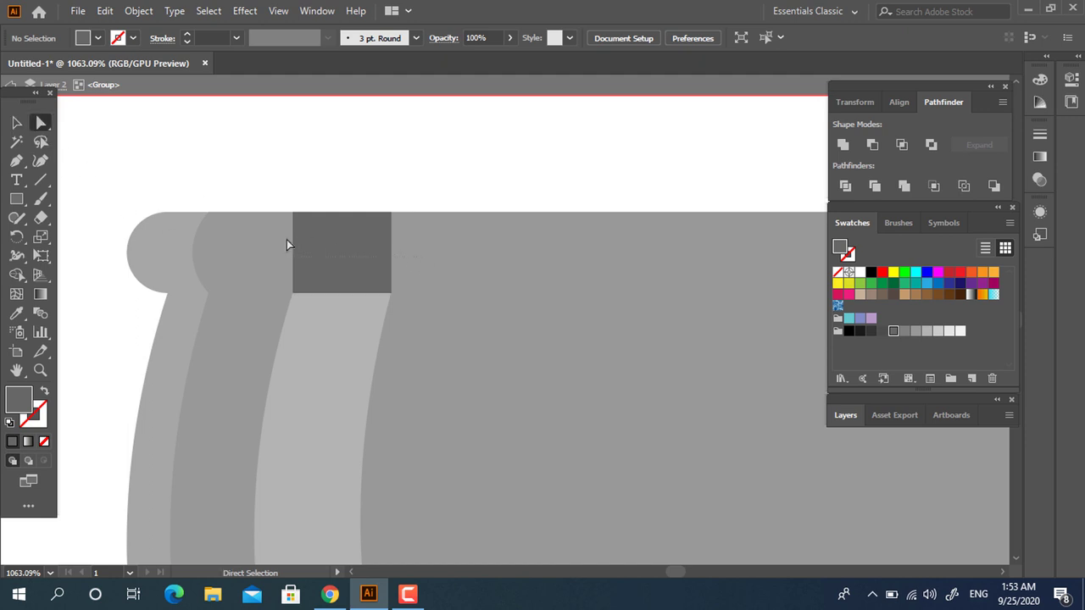
drag(286, 245, 325, 259)
key(ctrl+z)
click(841, 146)
click(376, 266)
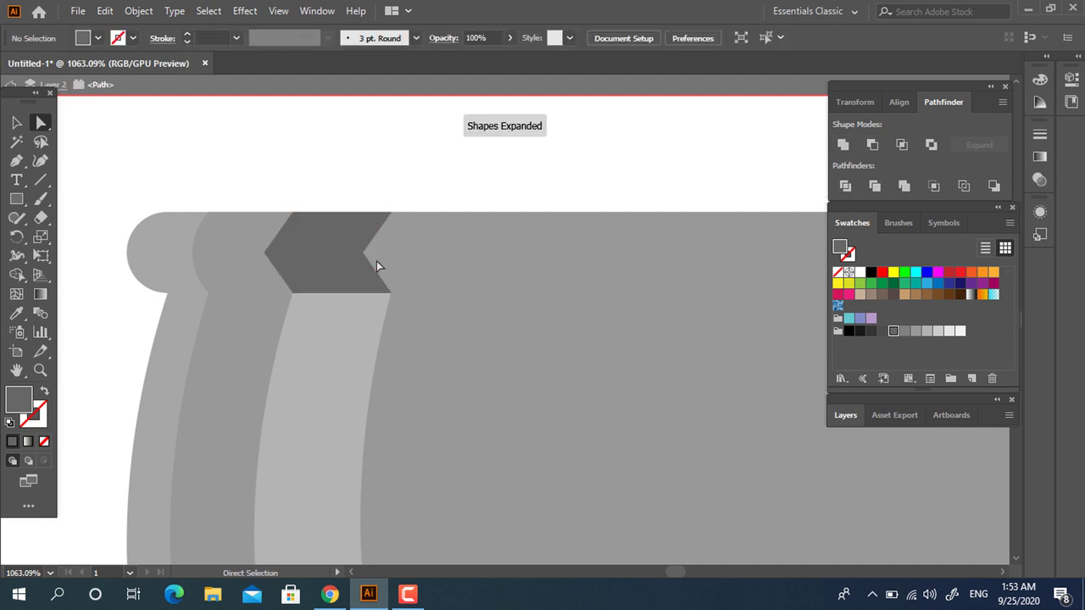
click(363, 253)
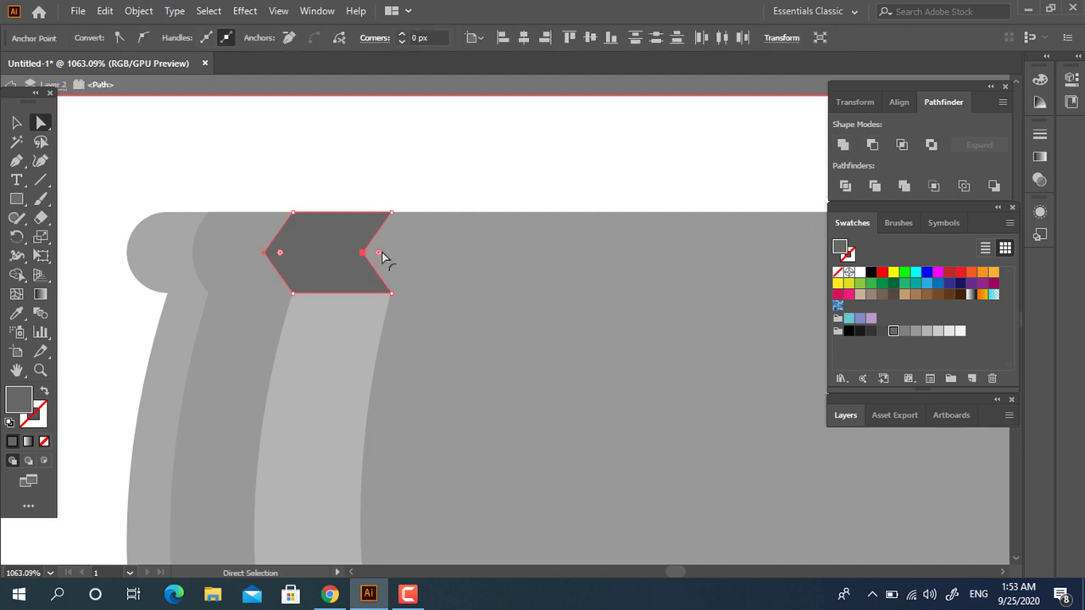
double_click(509, 180)
key(z)
alt+click(521, 189)
mouse_move(565, 330)
mouse_down()
mouse_move(657, 354)
mouse_move(450, 238)
mouse_move(531, 232)
mouse_move(551, 248)
mouse_up()
Draw a bar across the rim's centre and fully round its corners into a grey pill.
key(m)
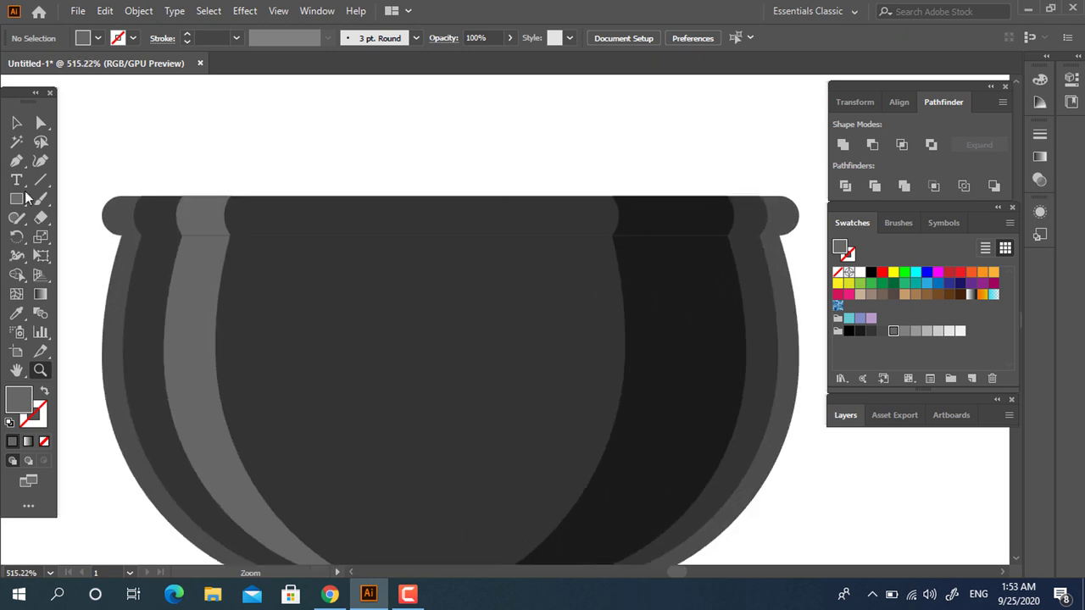
drag(357, 203, 541, 226)
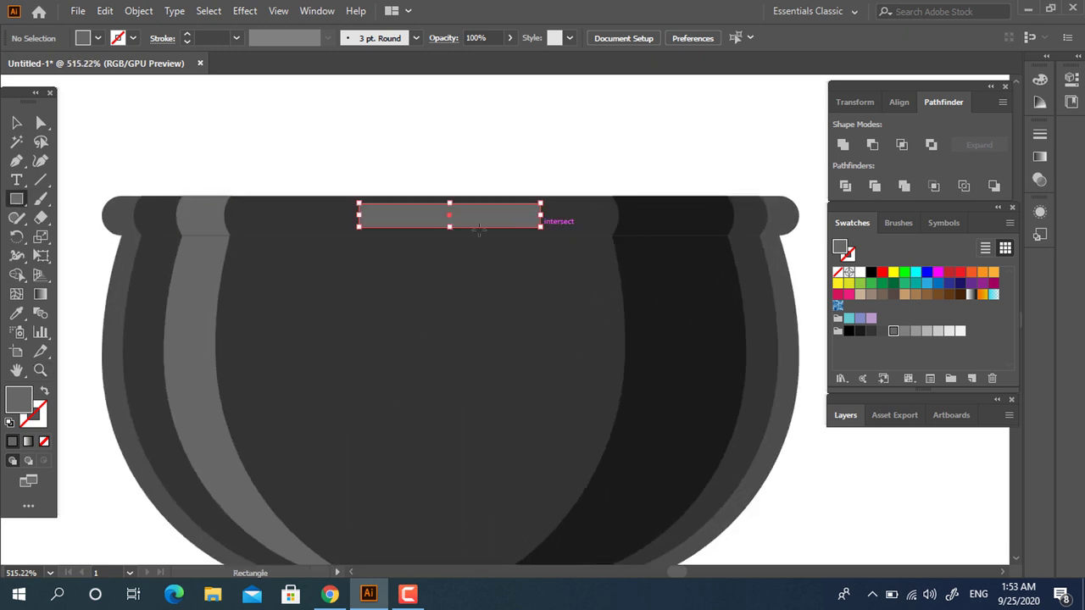
click(41, 123)
mouse_move(384, 218)
mouse_down()
mouse_move(527, 234)
mouse_move(308, 252)
mouse_move(421, 290)
mouse_up()
key(z)
click(17, 124)
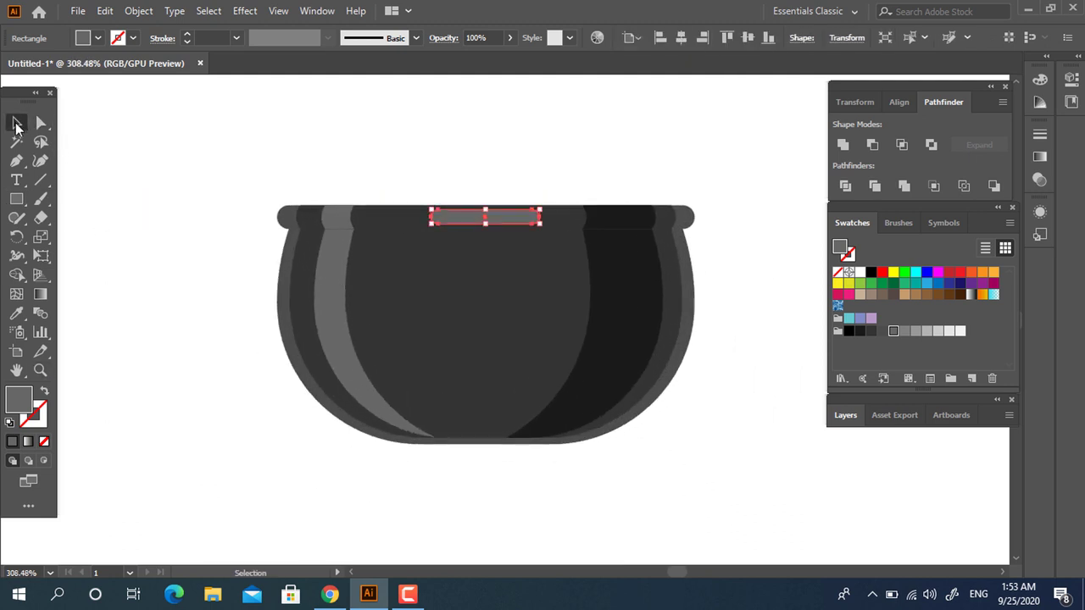
click(842, 145)
click(797, 218)
key(z)
click(743, 266)
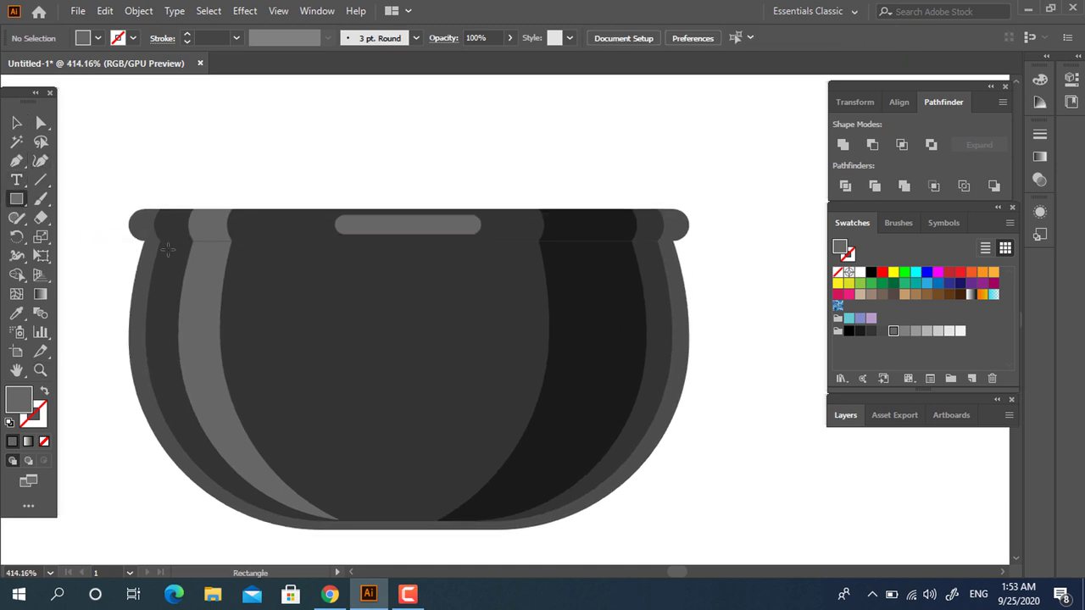
Draw a thin near-black band below the rim and select it with the pot shapes.
drag(121, 241, 705, 259)
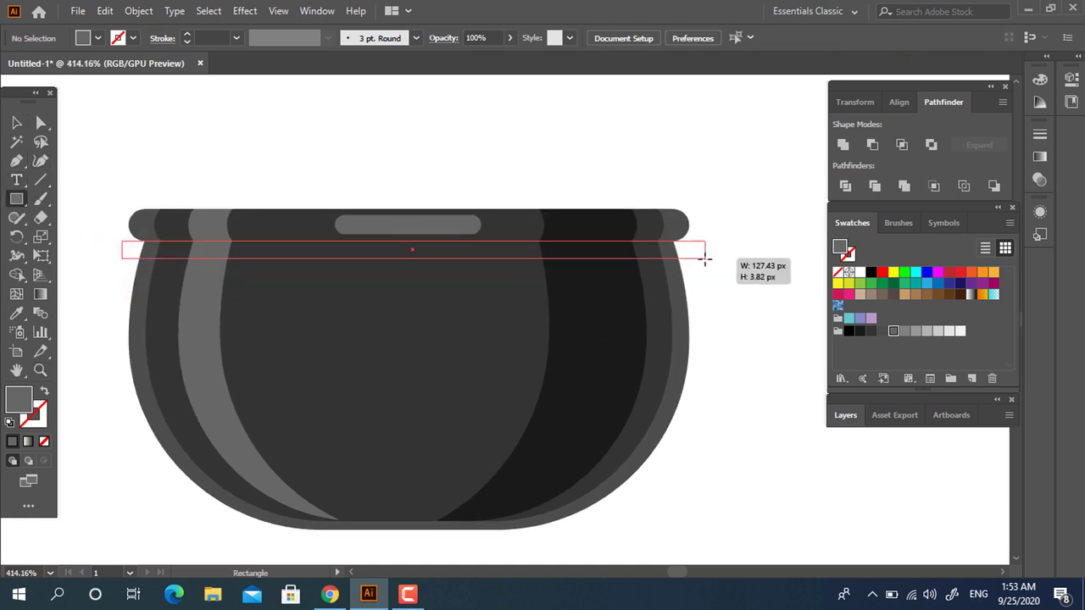
click(16, 313)
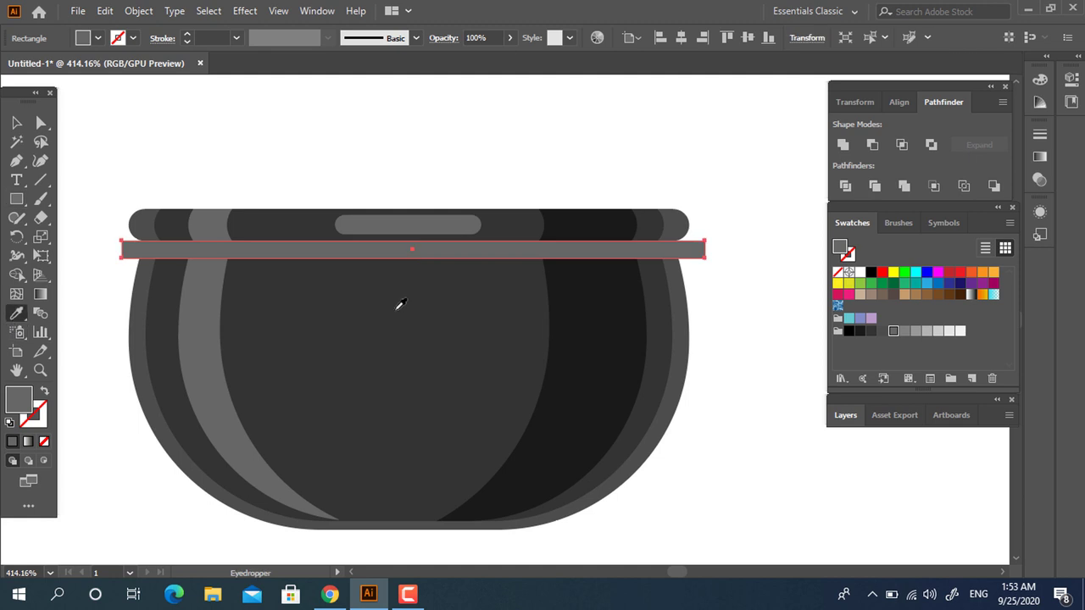
click(563, 283)
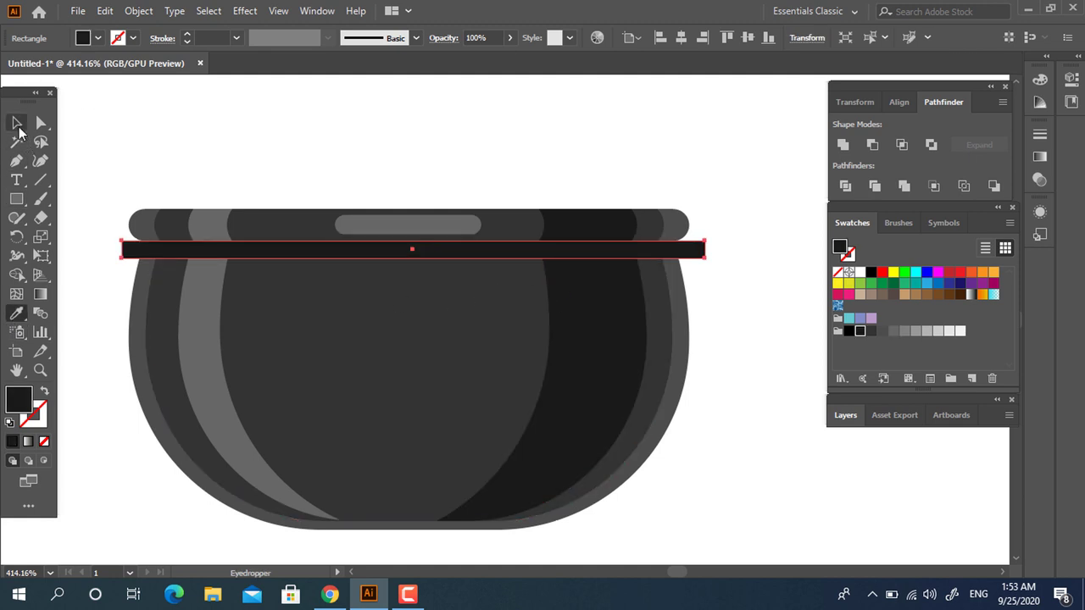
click(17, 123)
drag(729, 315, 496, 254)
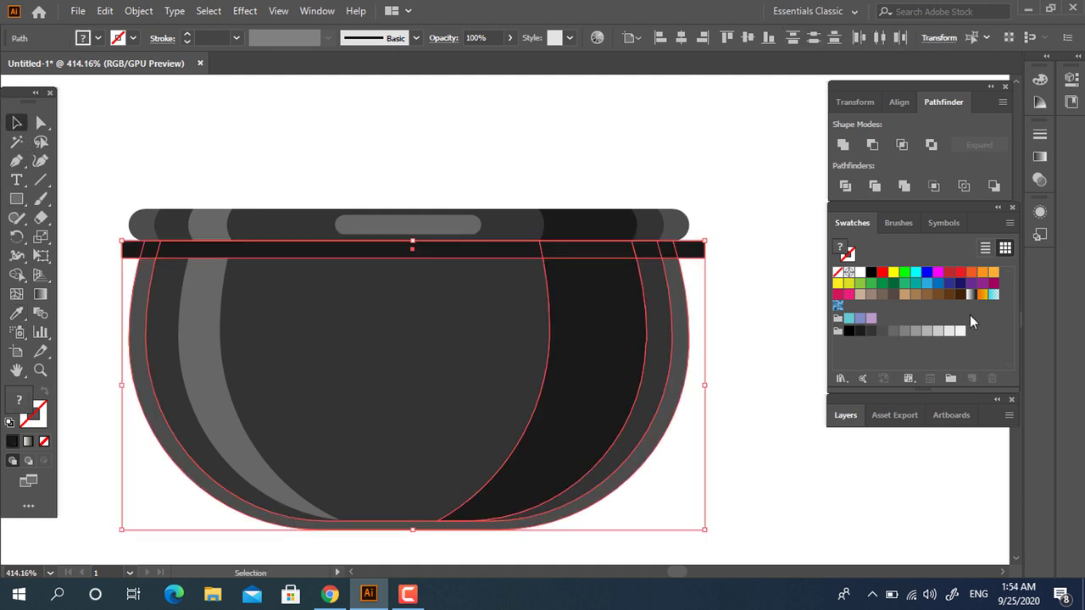
mouse_move(734, 327)
mouse_down()
mouse_move(94, 268)
mouse_move(91, 258)
mouse_up()
Divide the band against the pot, ungroup, and delete the ends outside the pot.
click(845, 188)
right_click(751, 250)
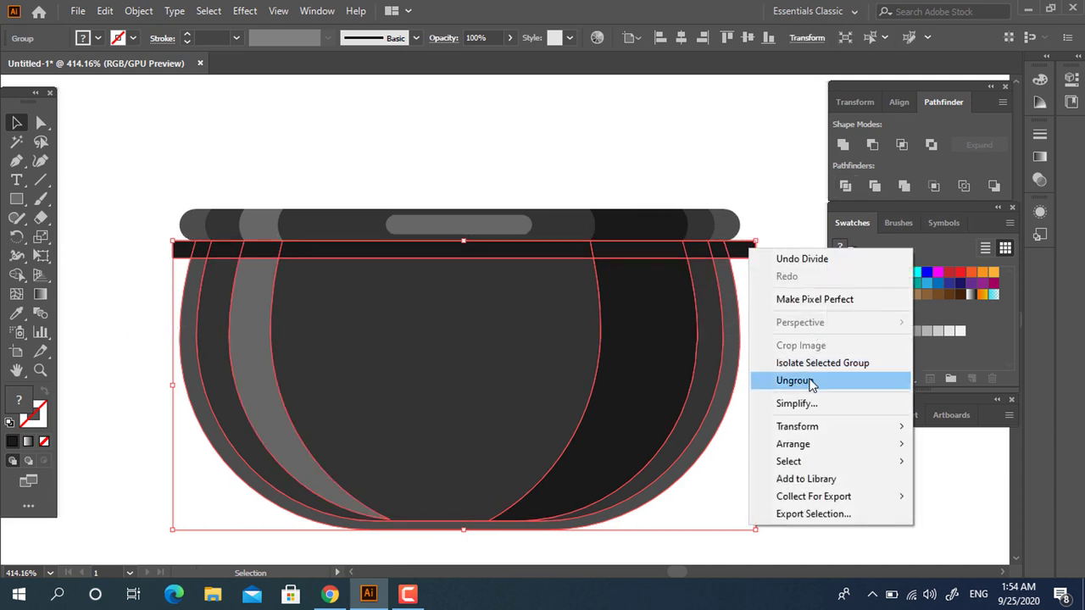
click(811, 381)
click(777, 328)
click(752, 254)
shift+click(182, 254)
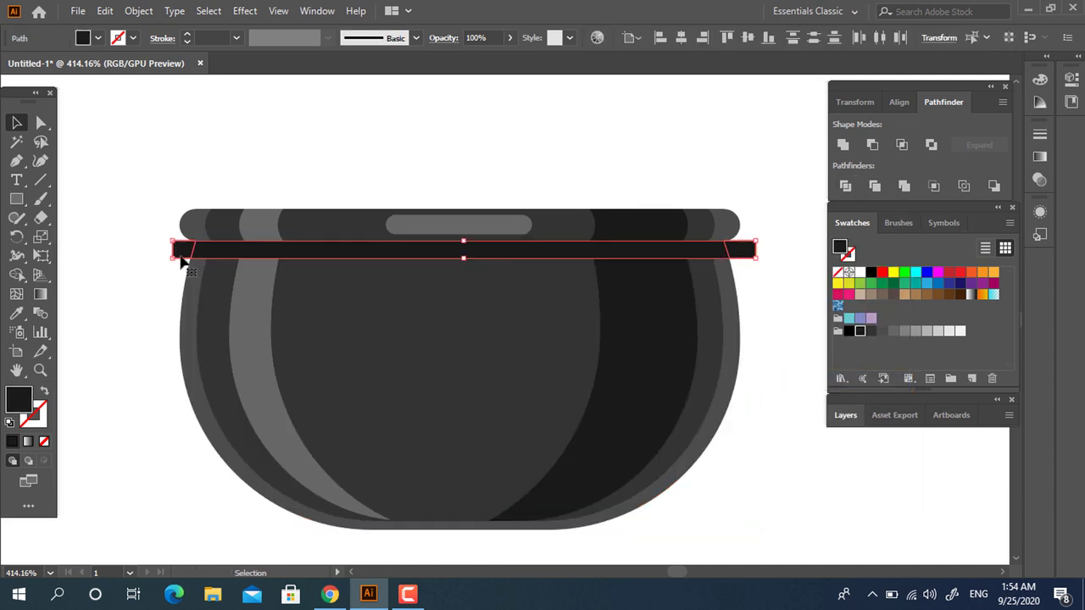
key(Delete)
Check the trimmed band's small piece at the right rim and zoom out to the whole pot.
click(429, 314)
click(746, 314)
drag(765, 267, 686, 278)
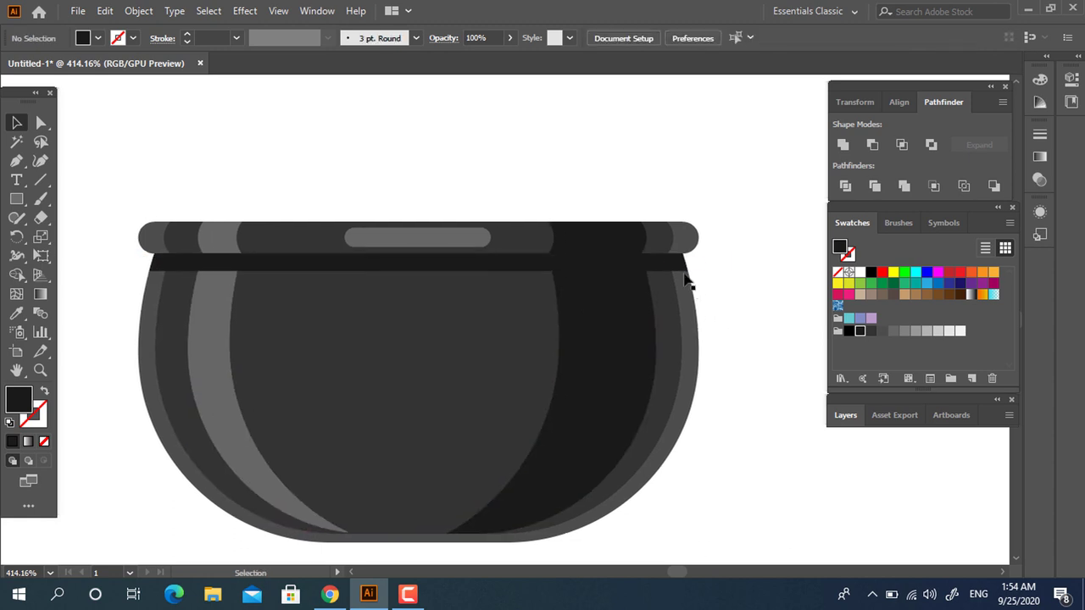
click(683, 271)
click(739, 347)
key(z)
alt+click(434, 361)
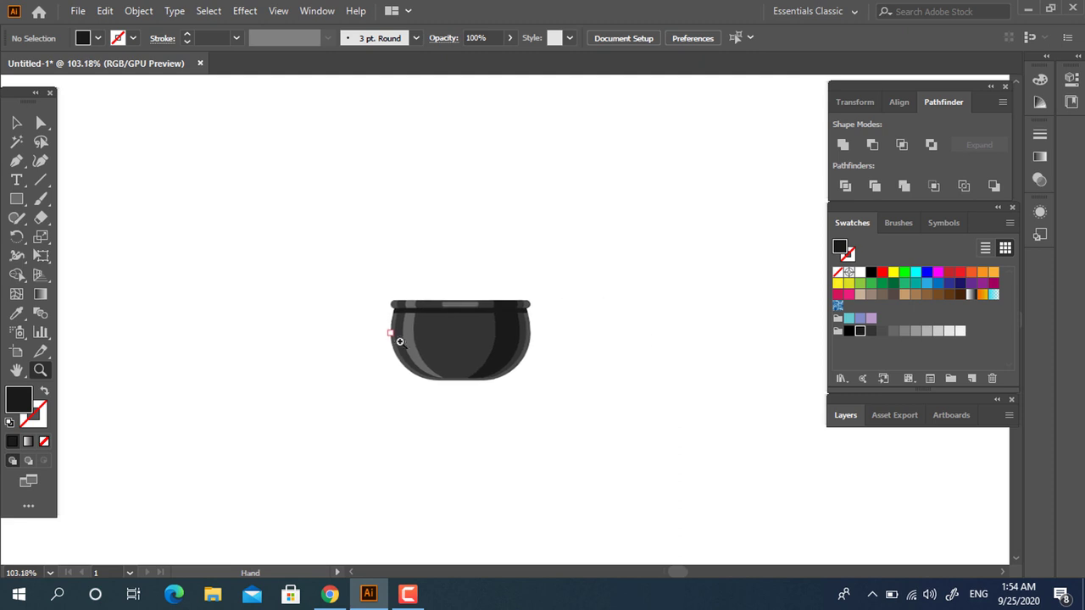
Stretch the rim band out to the rim's right edge.
mouse_move(399, 339)
mouse_down()
mouse_move(445, 386)
mouse_move(438, 402)
mouse_move(453, 393)
mouse_up()
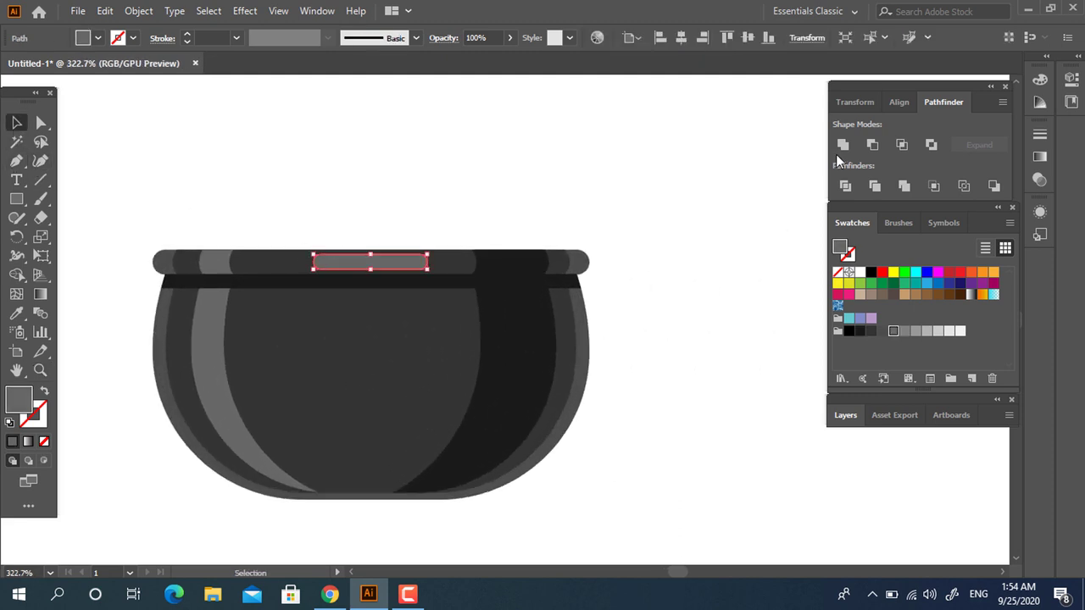
click(743, 227)
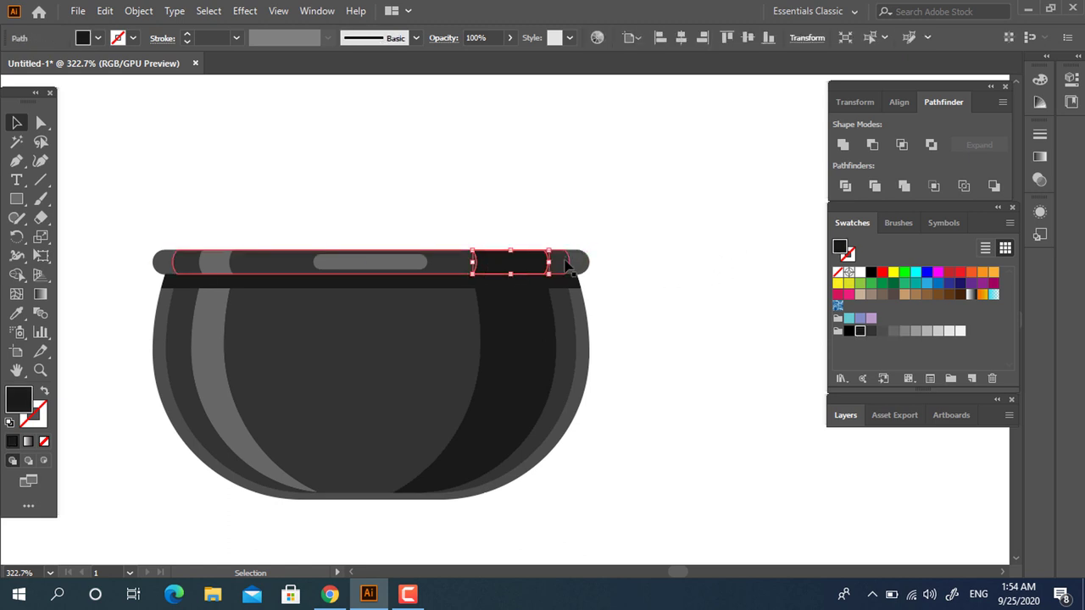
drag(569, 262, 588, 262)
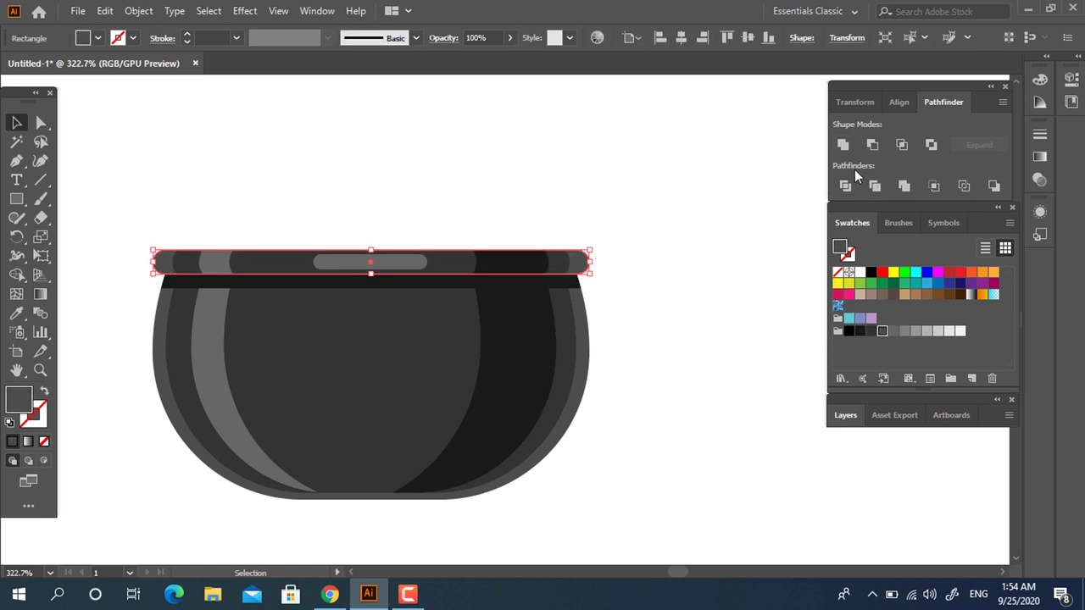
click(683, 259)
key(z)
mouse_move(645, 324)
mouse_down()
mouse_move(618, 346)
mouse_move(617, 314)
mouse_move(649, 339)
mouse_move(632, 360)
mouse_up()
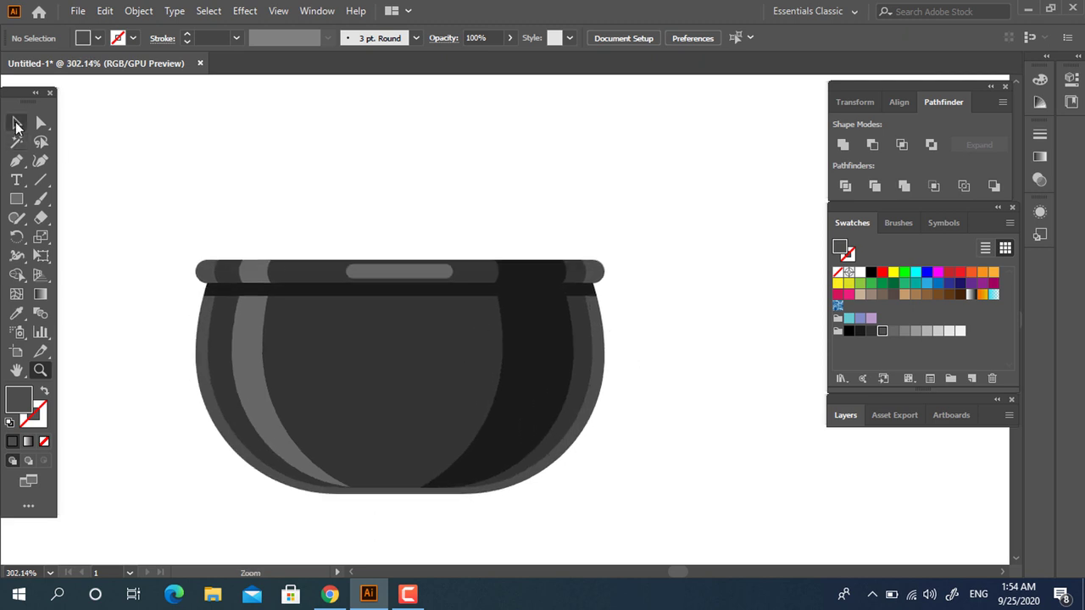
Select all of the pot's shapes and group them into one object.
click(17, 122)
drag(195, 234, 750, 462)
right_click(450, 317)
click(529, 346)
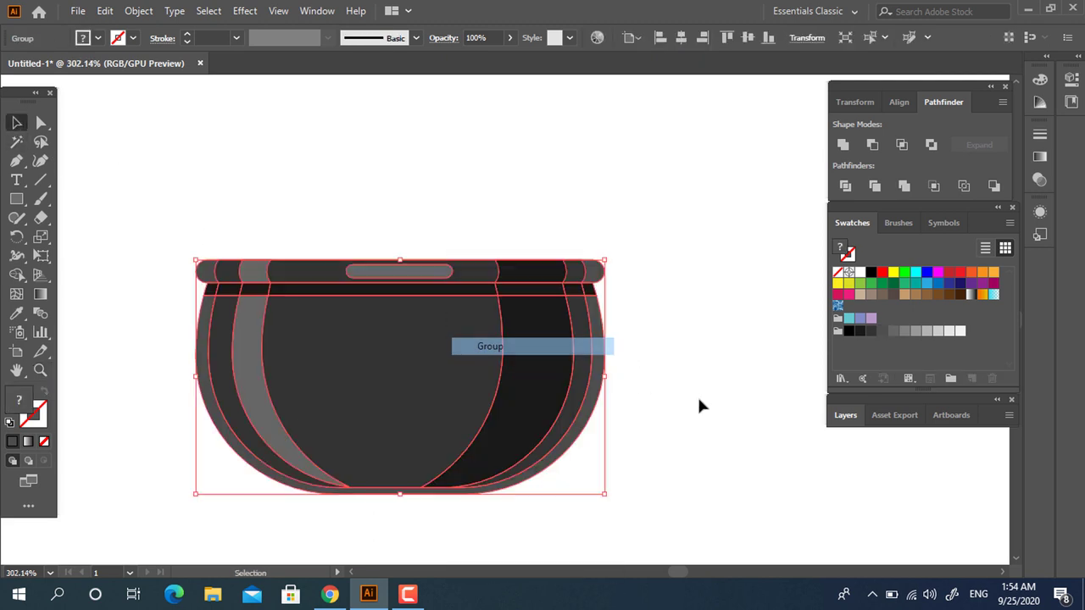
click(699, 407)
key(z)
mouse_move(669, 324)
mouse_down()
mouse_move(720, 342)
mouse_move(495, 276)
mouse_move(515, 310)
mouse_up()
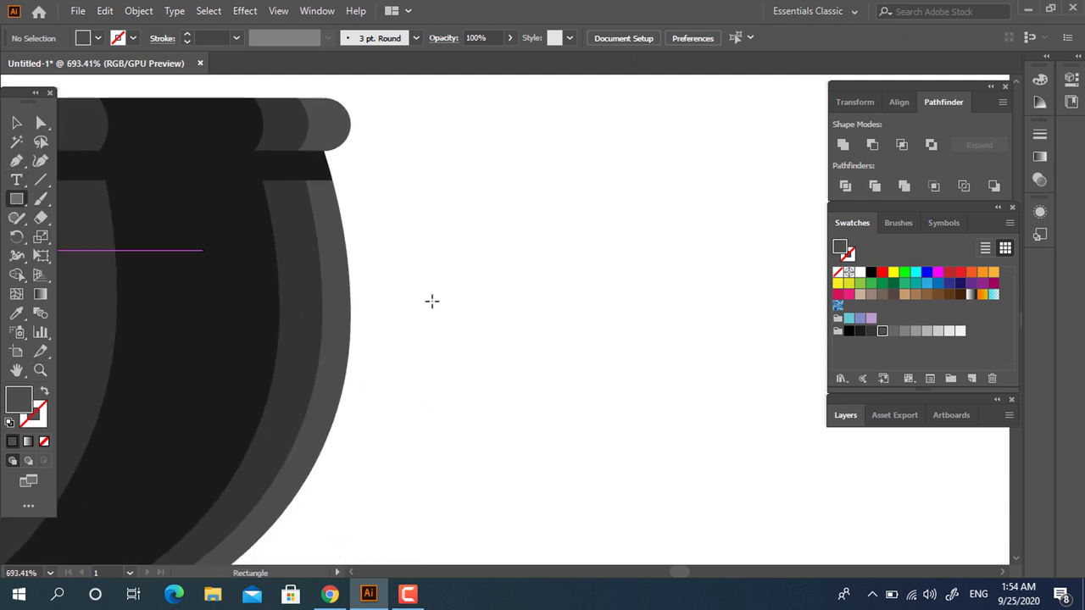
Draw a grey square beside the pot's right side, trying then undoing corner rounding.
drag(281, 192, 460, 400)
click(42, 123)
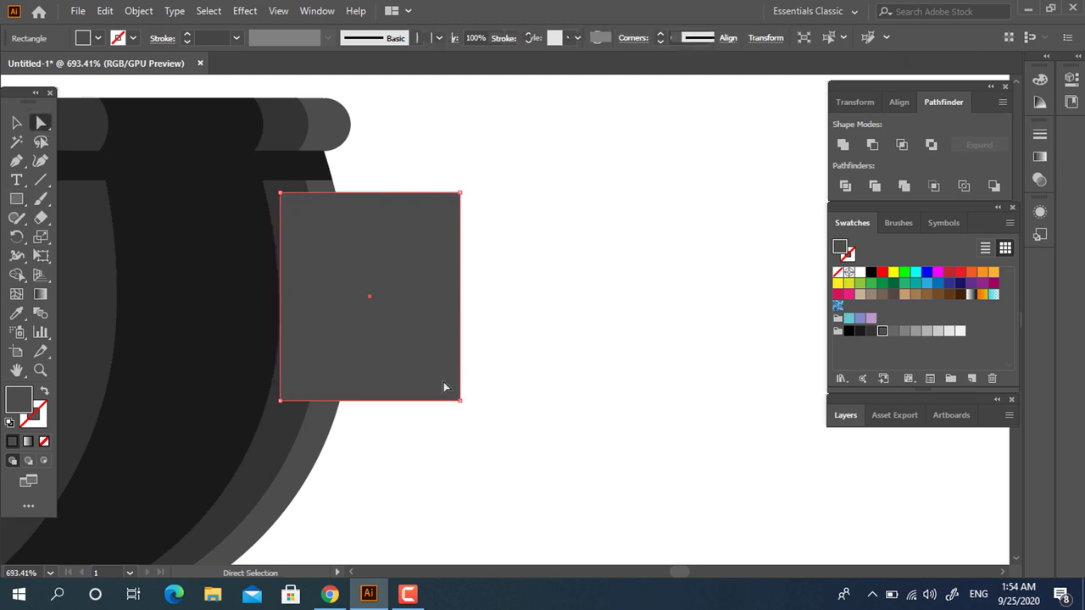
click(443, 387)
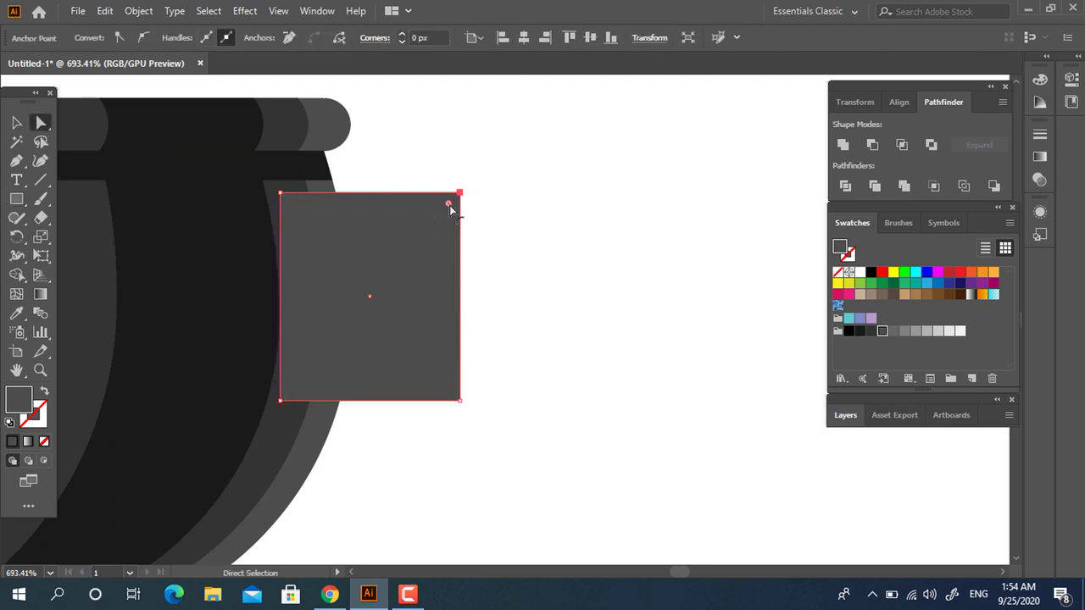
drag(450, 206, 332, 289)
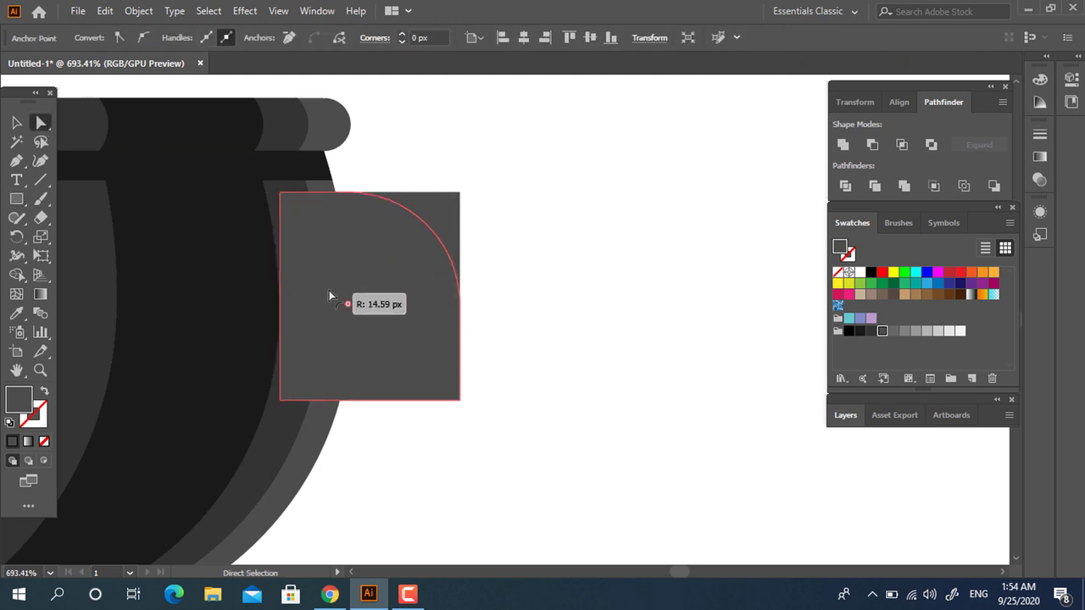
click(45, 395)
drag(565, 449, 314, 339)
click(524, 392)
key(ctrl+z)
key(ctrl+z)
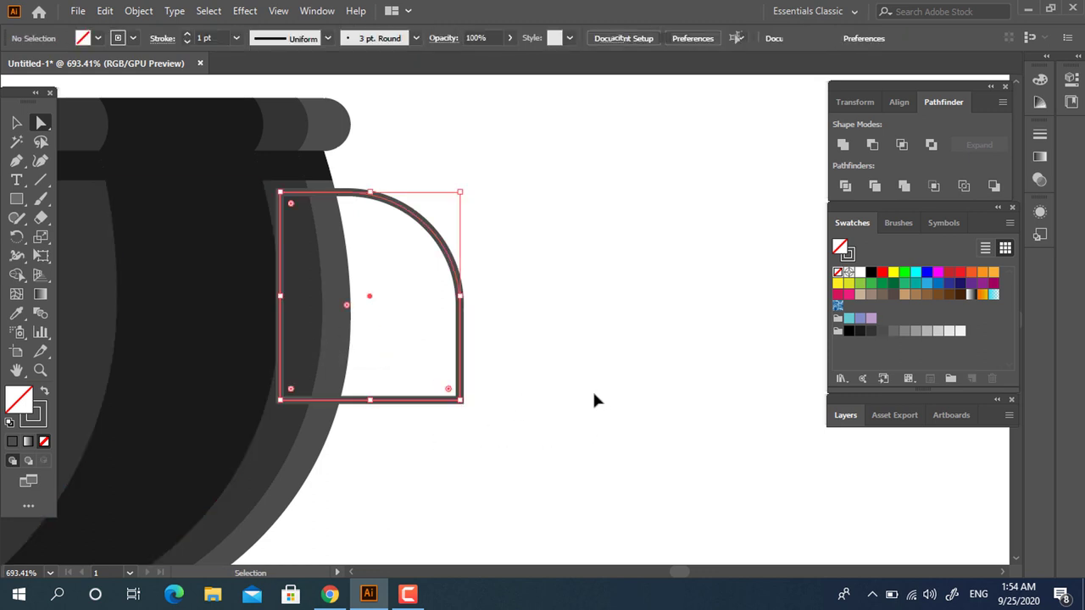
key(ctrl+z)
key(ctrl+z)
key(ctrl+z)
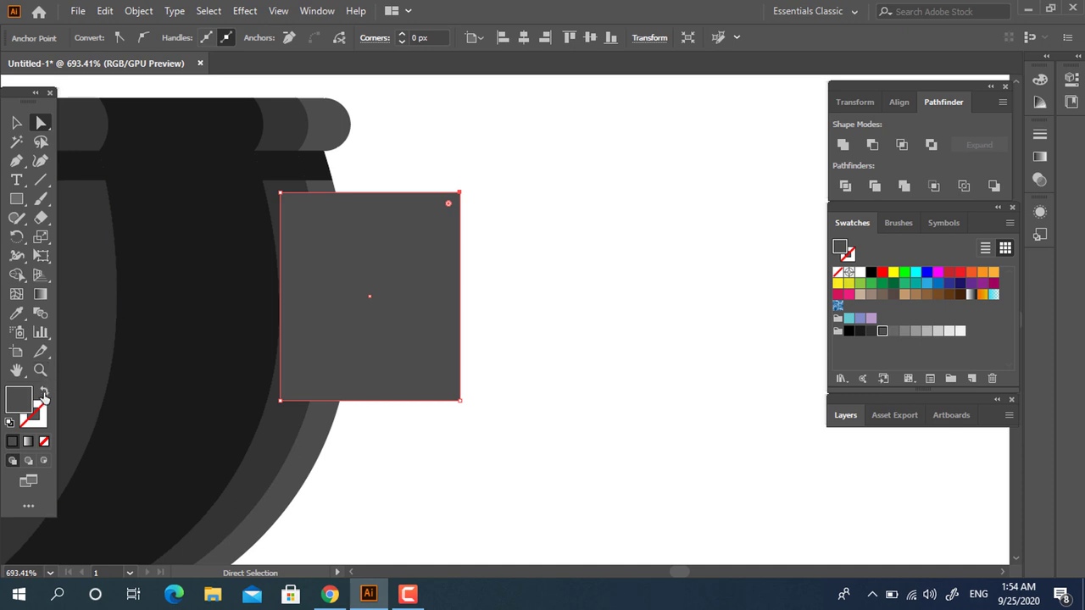
Make the square an unfilled 3 pt grey outline and send it behind the cauldron.
click(45, 395)
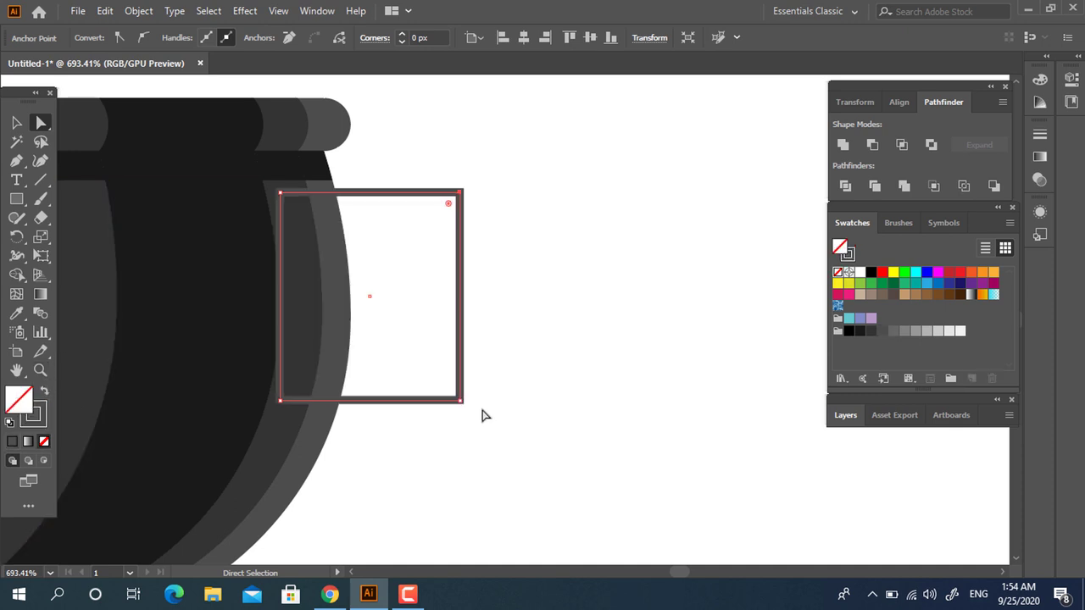
click(16, 122)
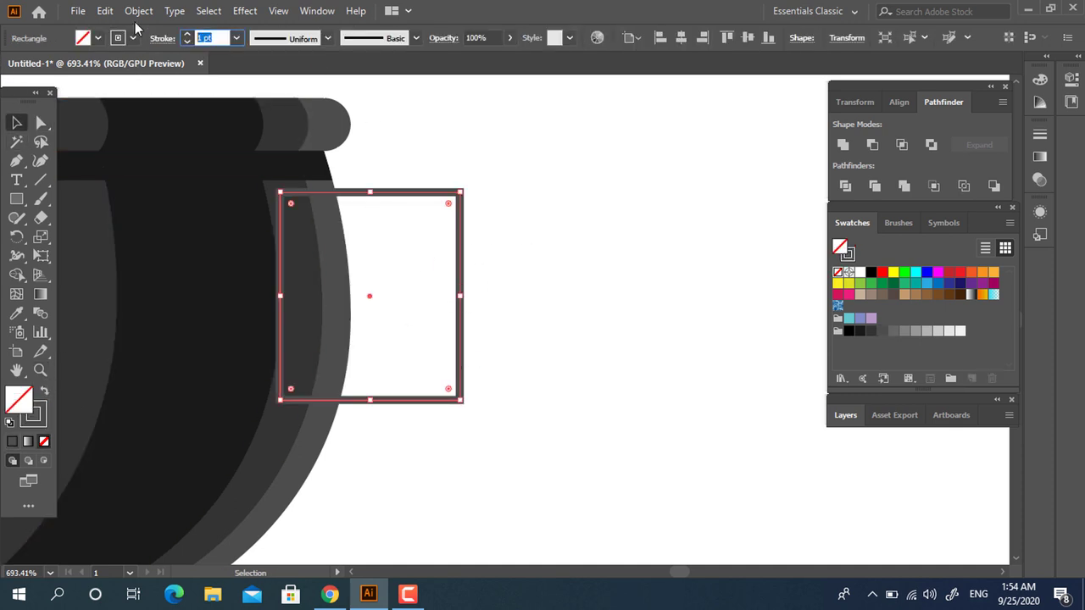
text(3)
key(Return)
right_click(470, 262)
mouse_move(515, 498)
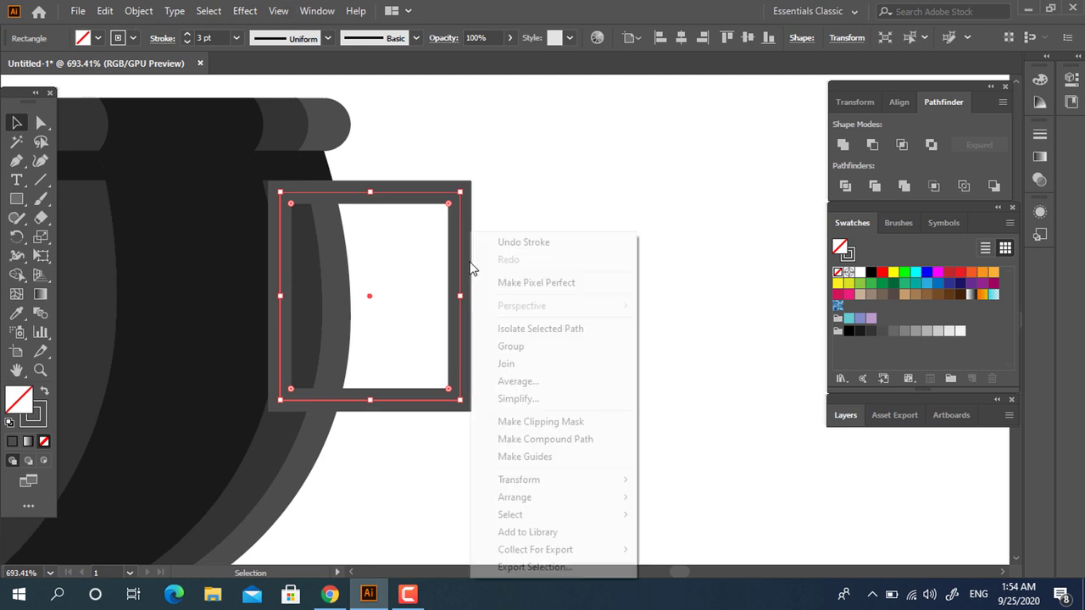
click(687, 549)
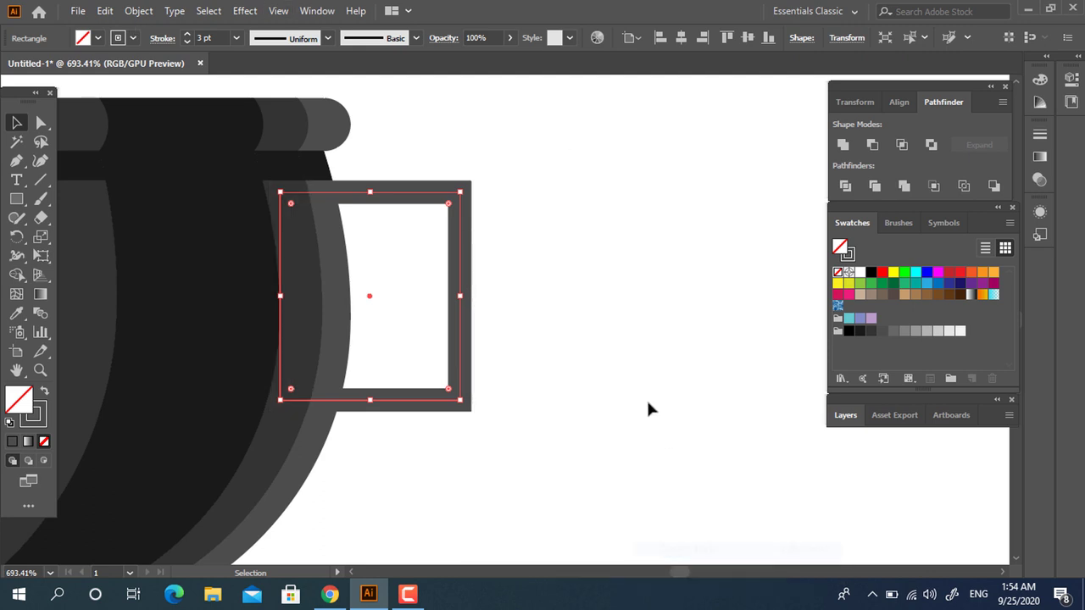
key(z)
scroll(564, 407, down, 5)
drag(424, 322, 644, 402)
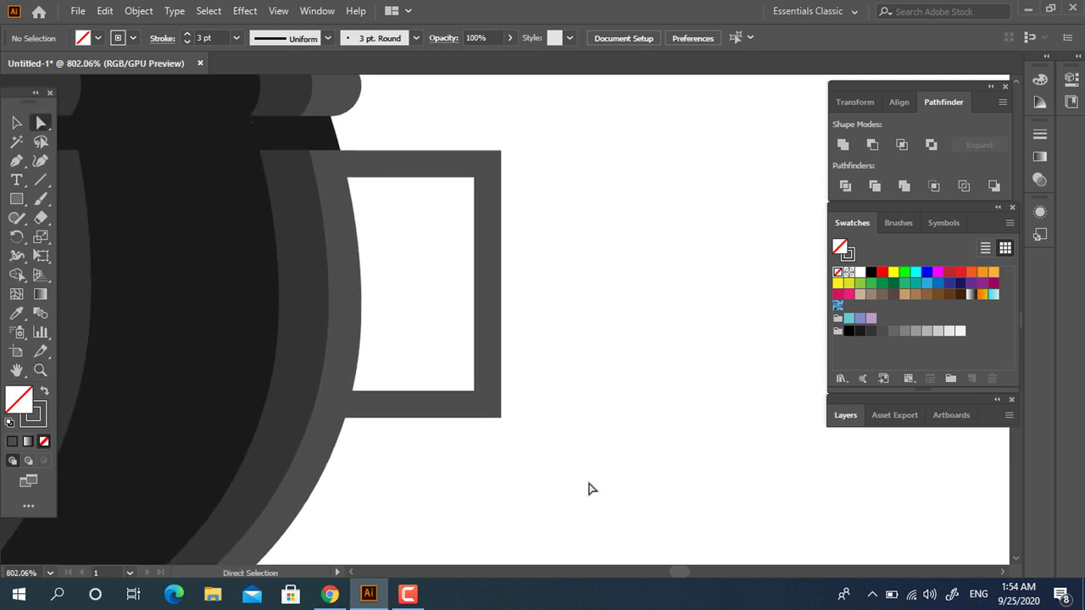
drag(479, 398, 227, 287)
Round the handle's right corner points into a D-shaped loop.
drag(451, 170, 608, 363)
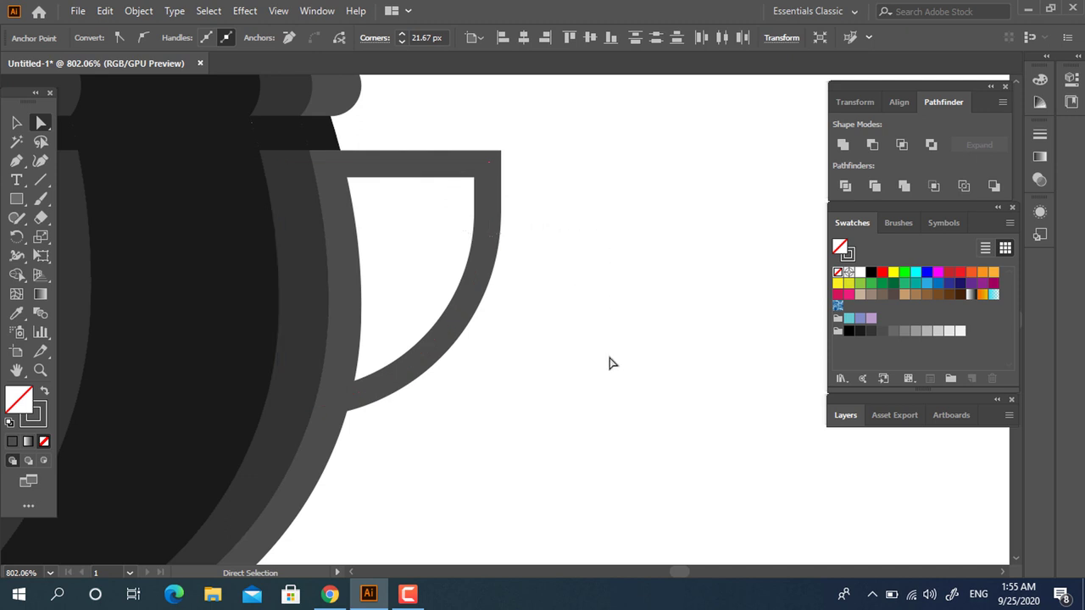
key(ctrl+z)
drag(545, 462, 444, 136)
drag(478, 188, 150, 245)
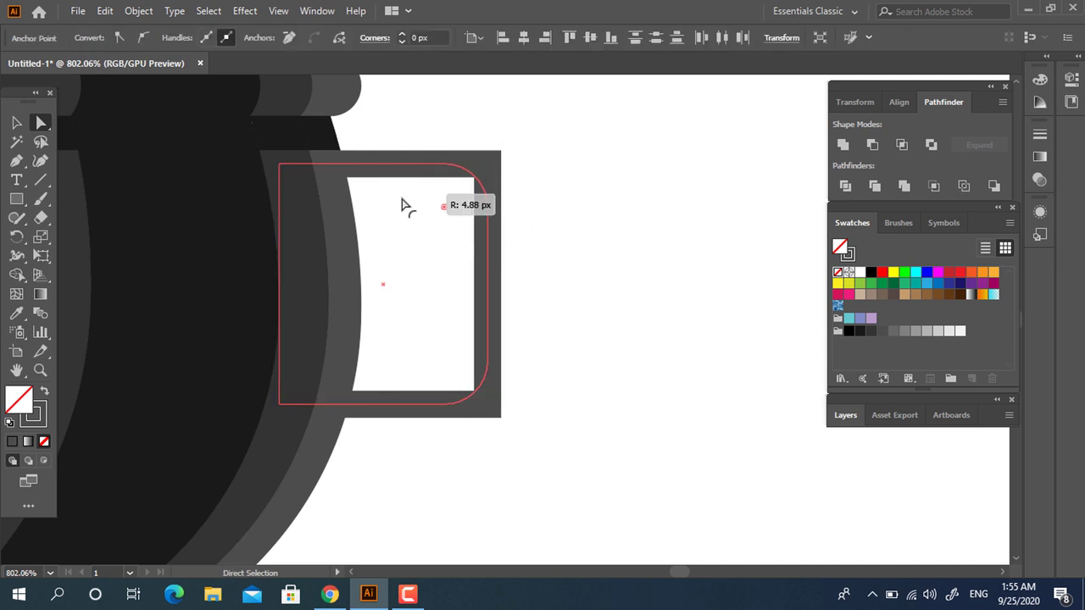
key(z)
mouse_move(588, 259)
mouse_down()
mouse_move(233, 261)
mouse_move(644, 310)
mouse_move(147, 234)
mouse_up()
click(17, 123)
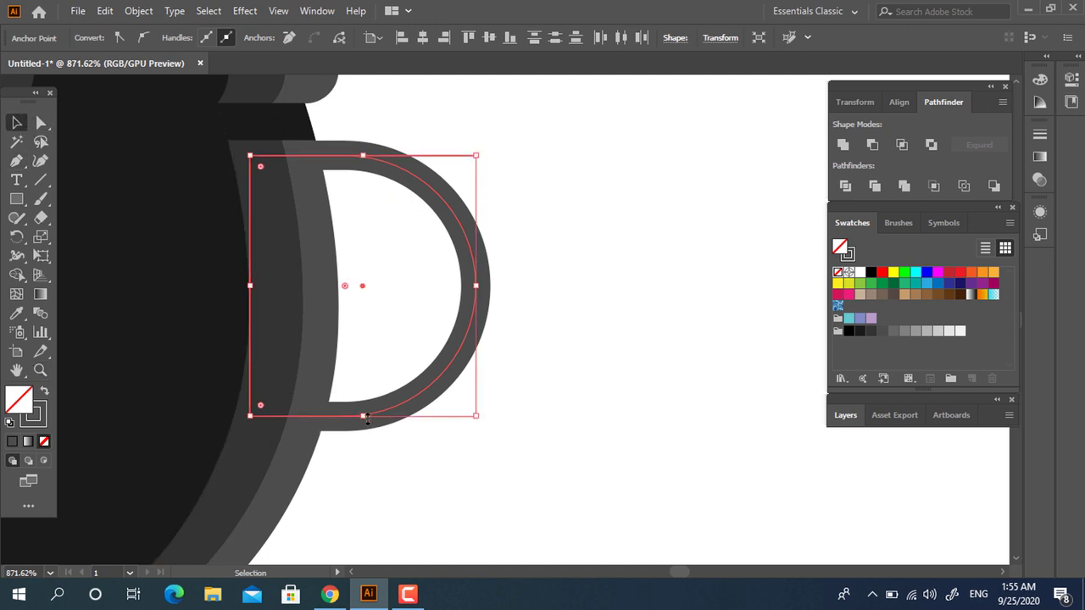
drag(366, 419, 363, 416)
click(594, 298)
Revert to sharp corners, shorten the handle rectangle, and round its outer corners.
key(z)
mouse_move(375, 235)
mouse_down()
mouse_move(243, 235)
mouse_move(466, 252)
mouse_move(507, 272)
mouse_up()
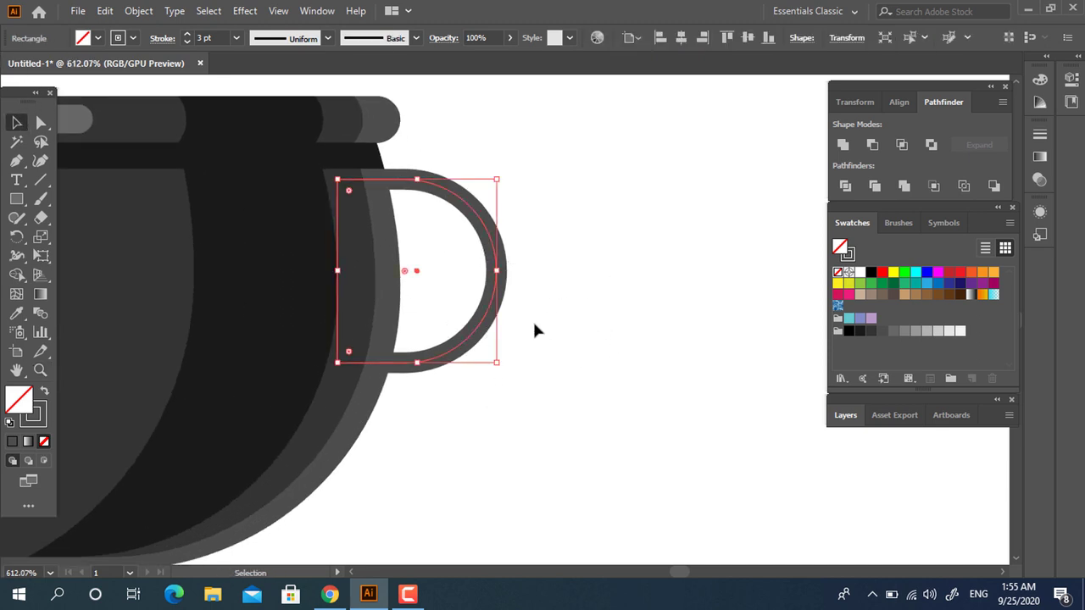
key(ctrl+z)
drag(417, 363, 417, 282)
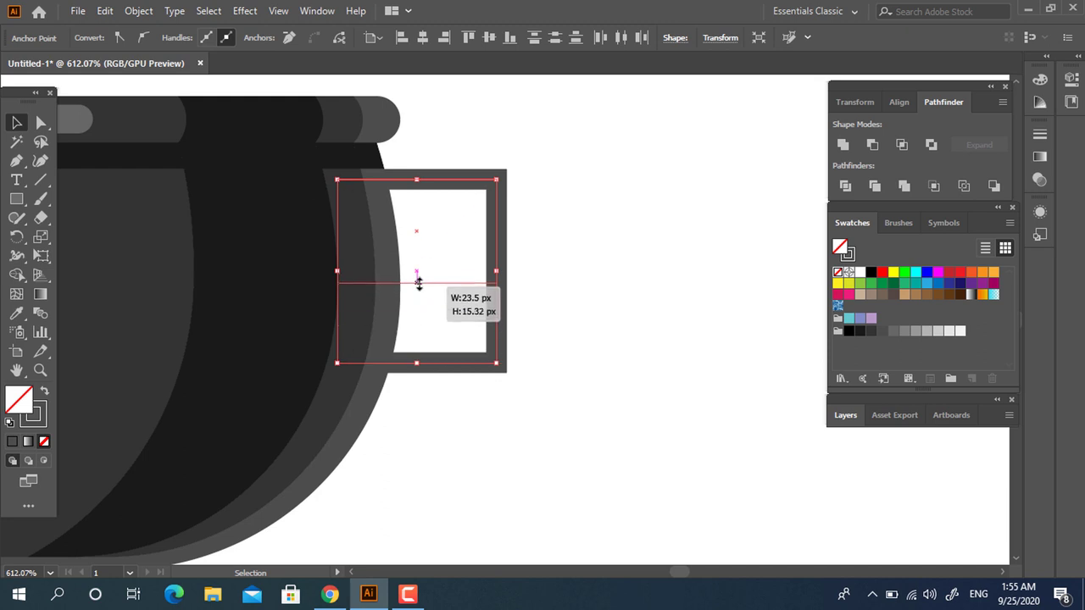
click(39, 123)
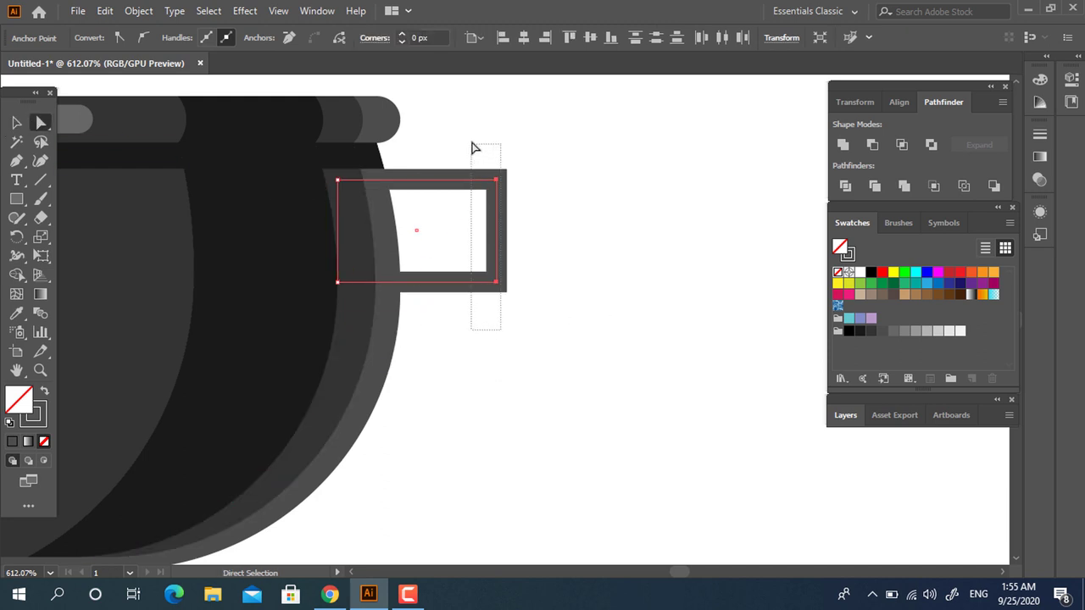
drag(485, 192, 433, 260)
key(z)
click(703, 298)
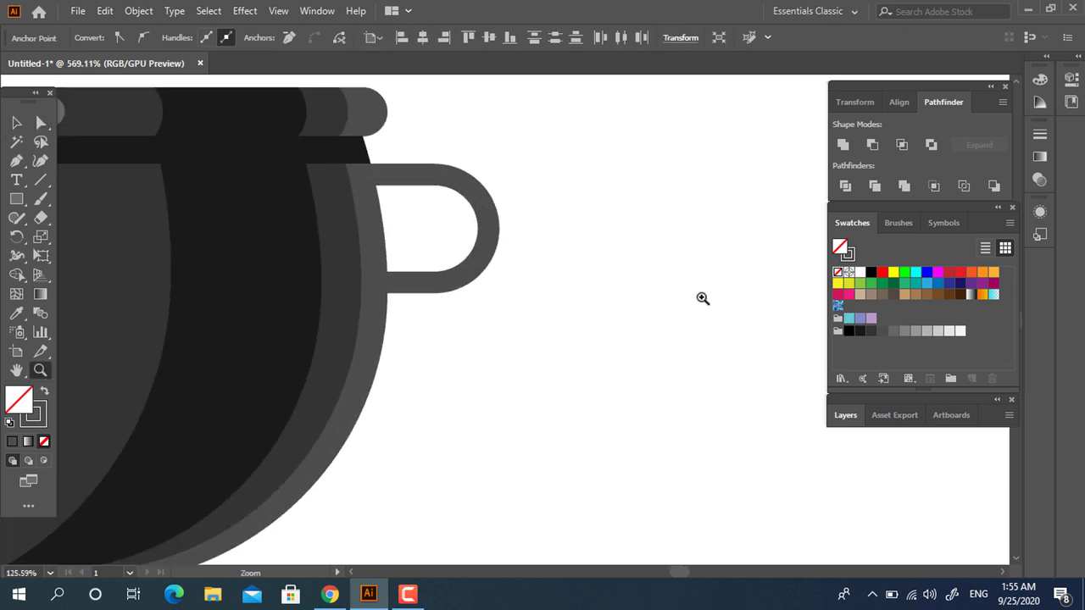
click(498, 206)
click(16, 123)
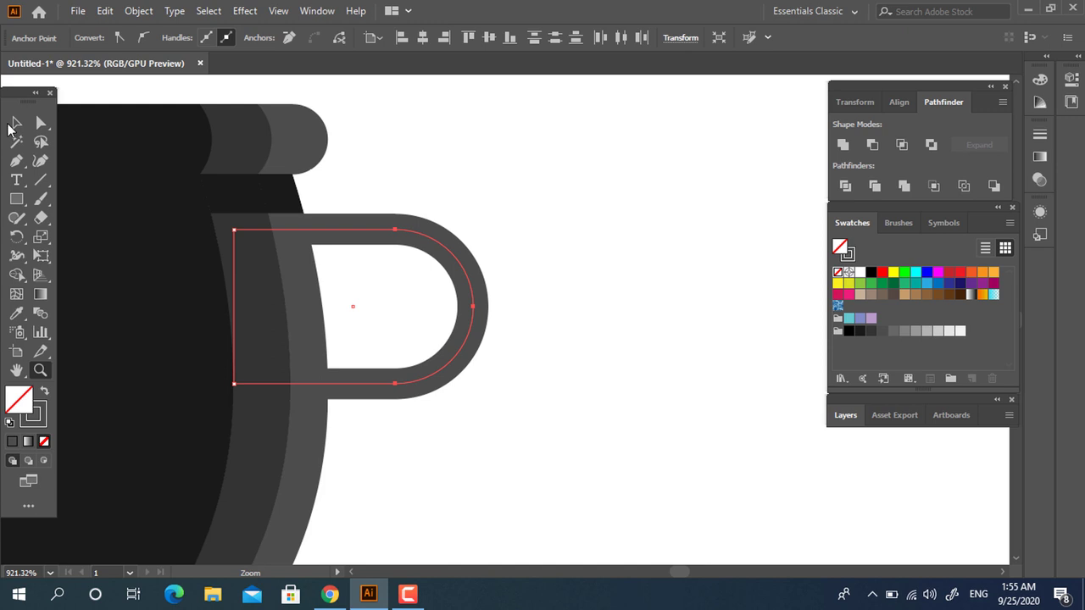
click(136, 11)
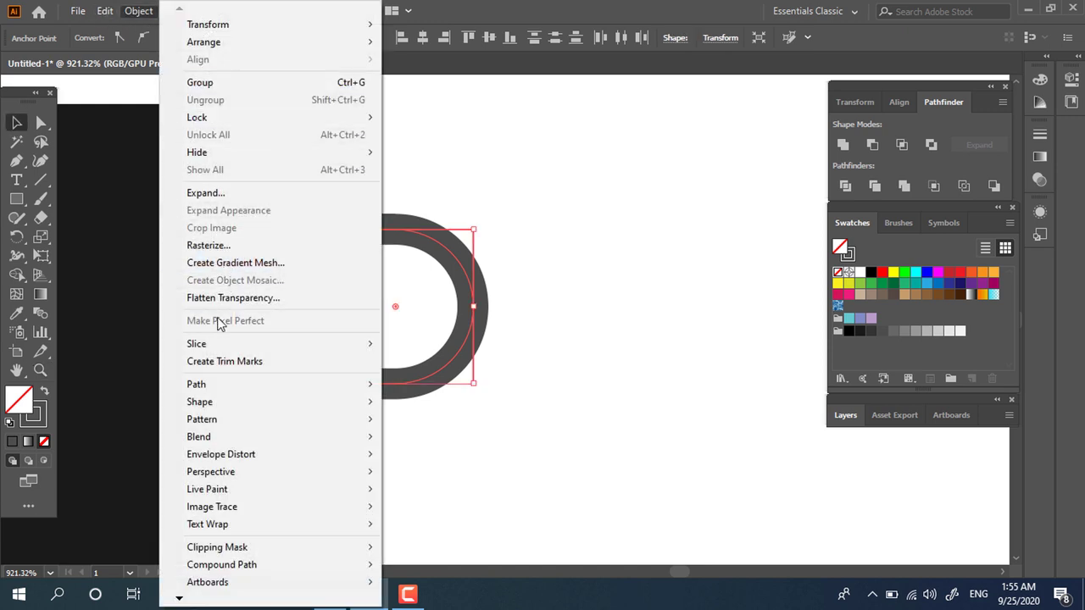
Expand the handle outline into a filled shape and nudge it onto the pot's side.
click(206, 193)
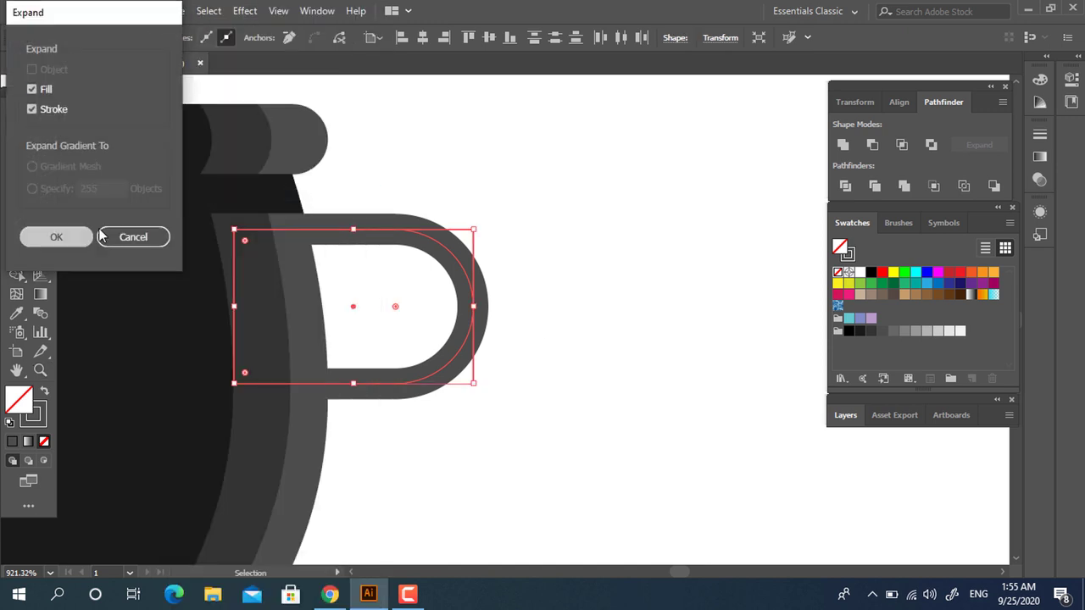
click(67, 236)
drag(468, 301, 438, 301)
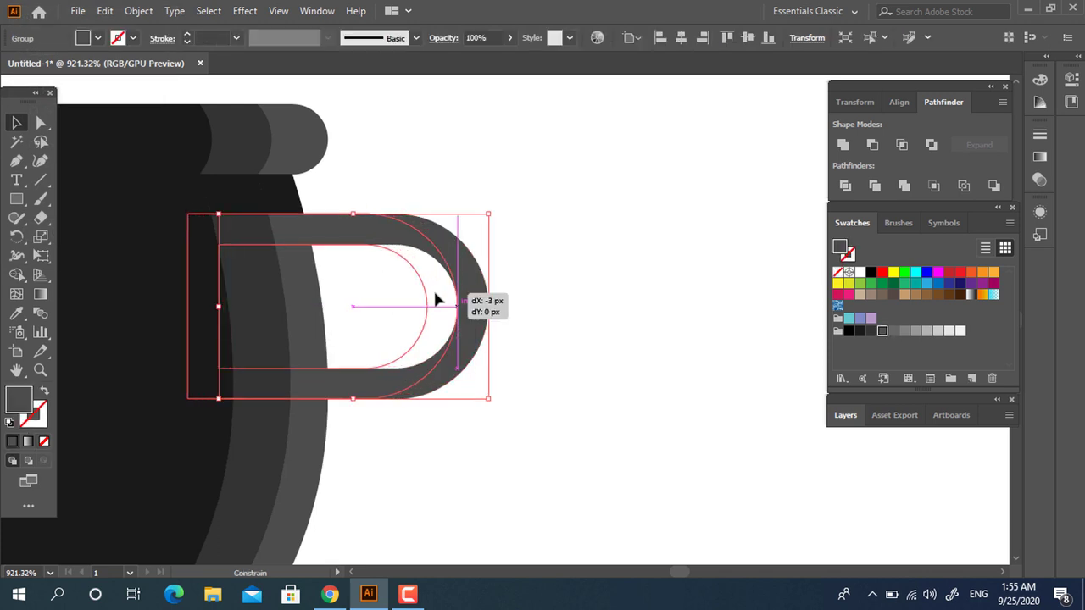
key(z)
mouse_move(499, 223)
mouse_down()
mouse_move(170, 257)
mouse_move(375, 375)
mouse_up()
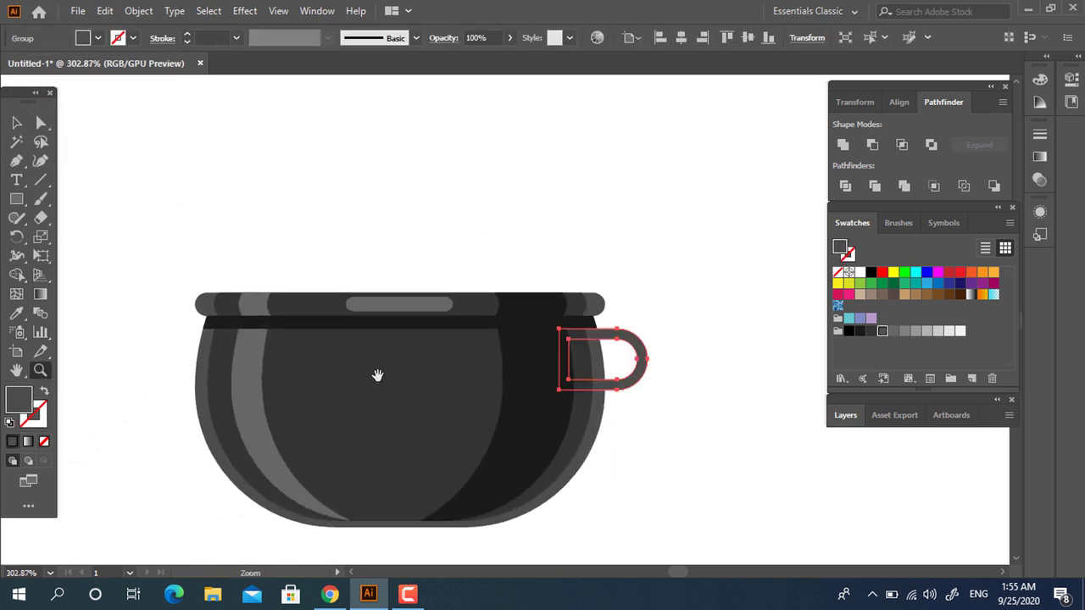
click(14, 124)
Copy and paste the handle in front, then reflect it onto the pot's left side.
click(106, 11)
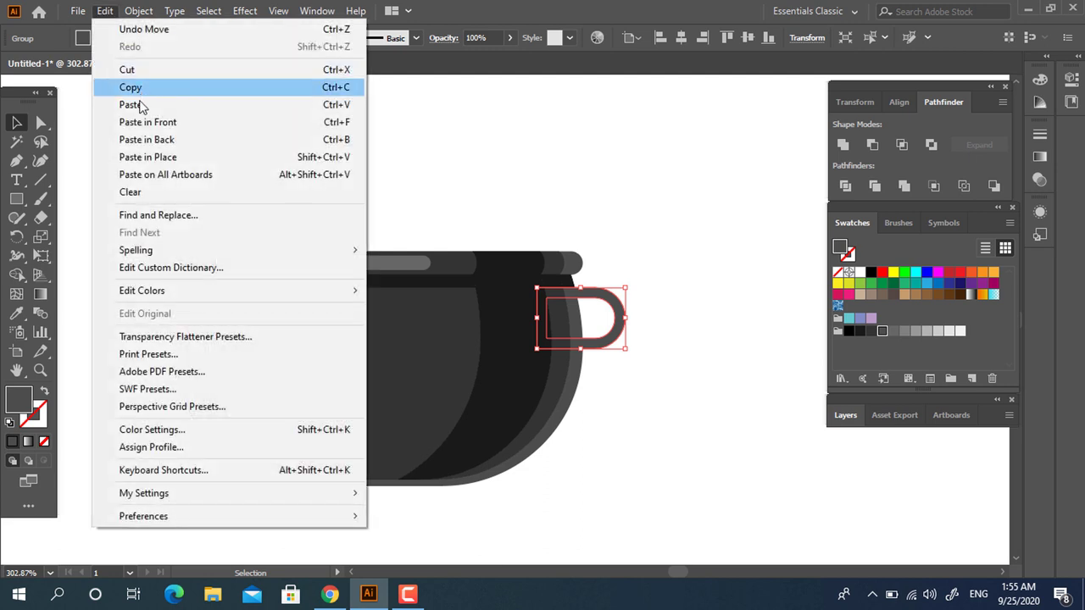
click(136, 87)
click(105, 11)
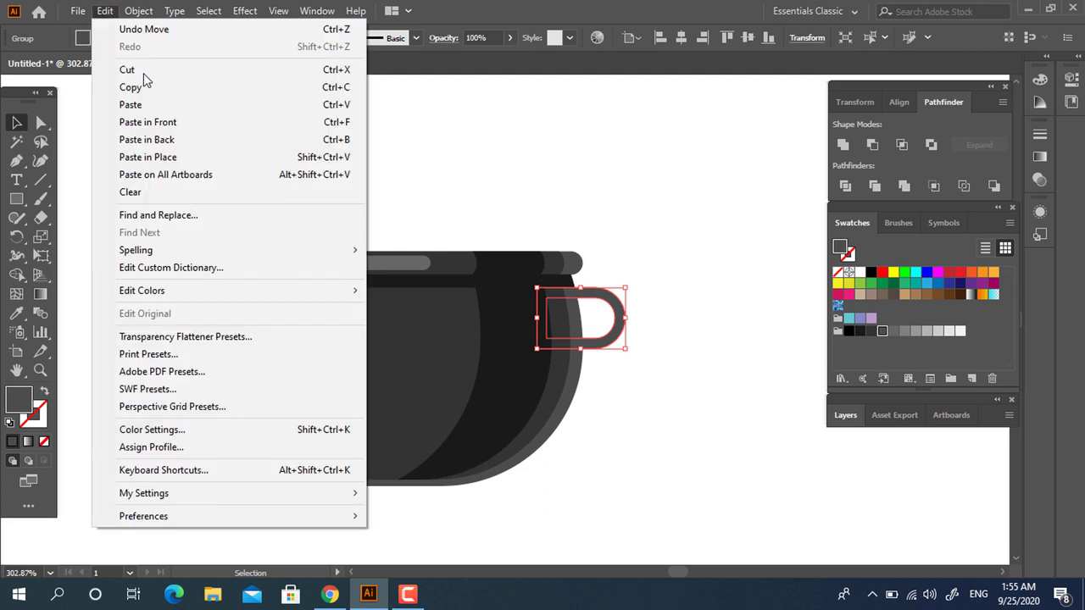
click(225, 128)
drag(598, 355, 211, 354)
right_click(141, 346)
mouse_move(221, 233)
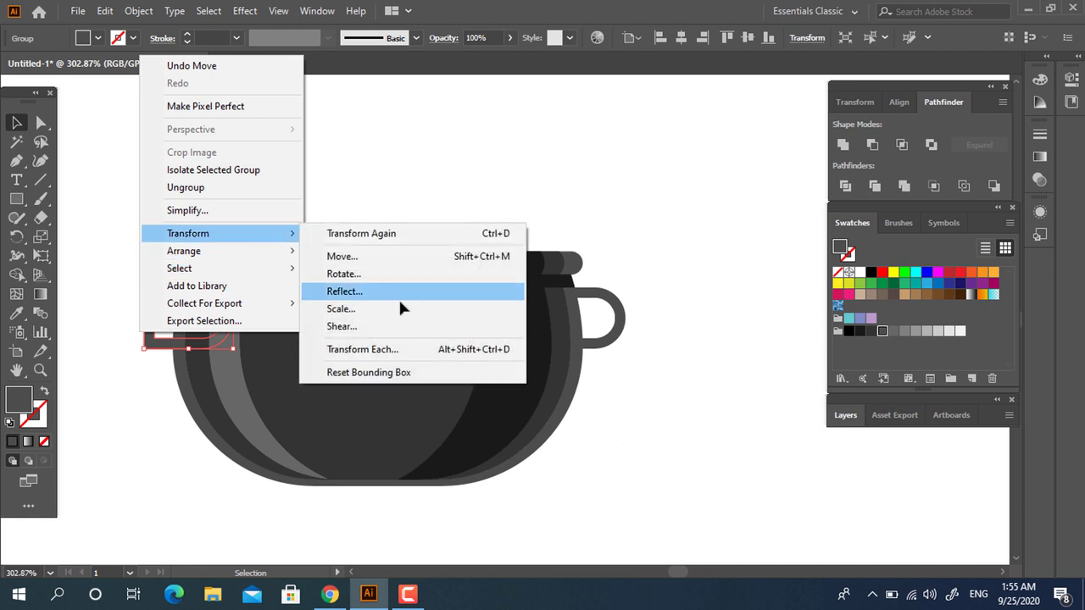
click(395, 292)
click(168, 258)
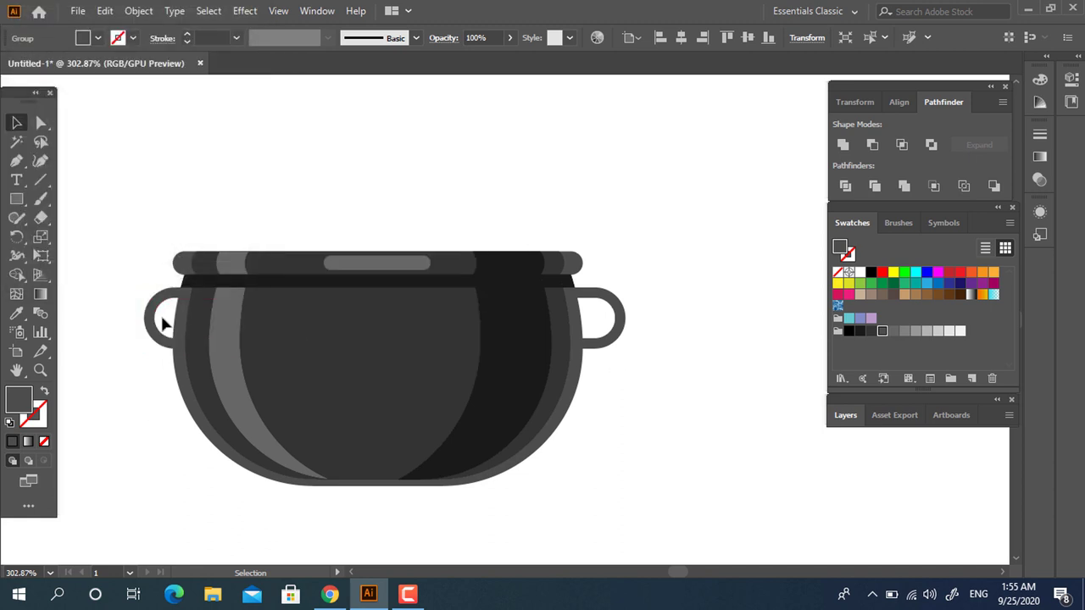
drag(163, 323, 155, 323)
click(576, 503)
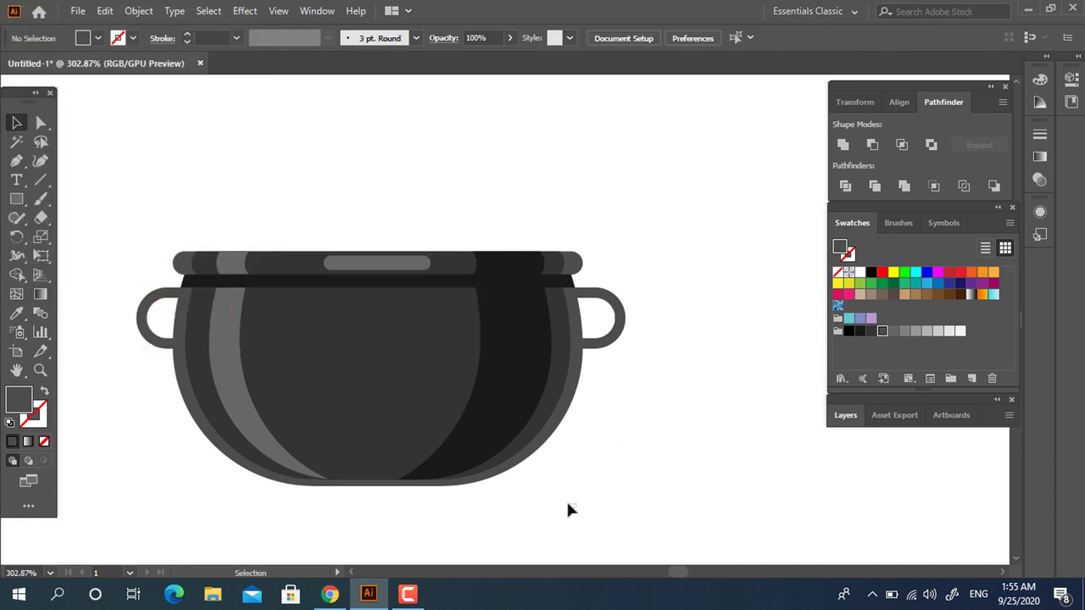
Select every cauldron part, including both handles, and apply Horizontal Align Center.
drag(567, 502, 183, 172)
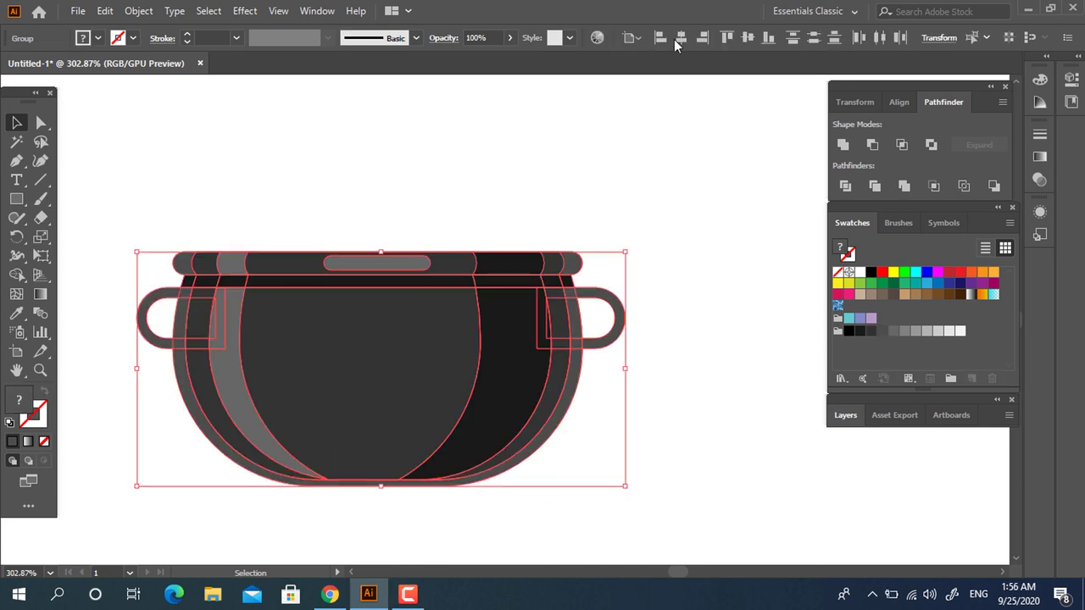
click(691, 38)
click(681, 424)
key(ctrl+z)
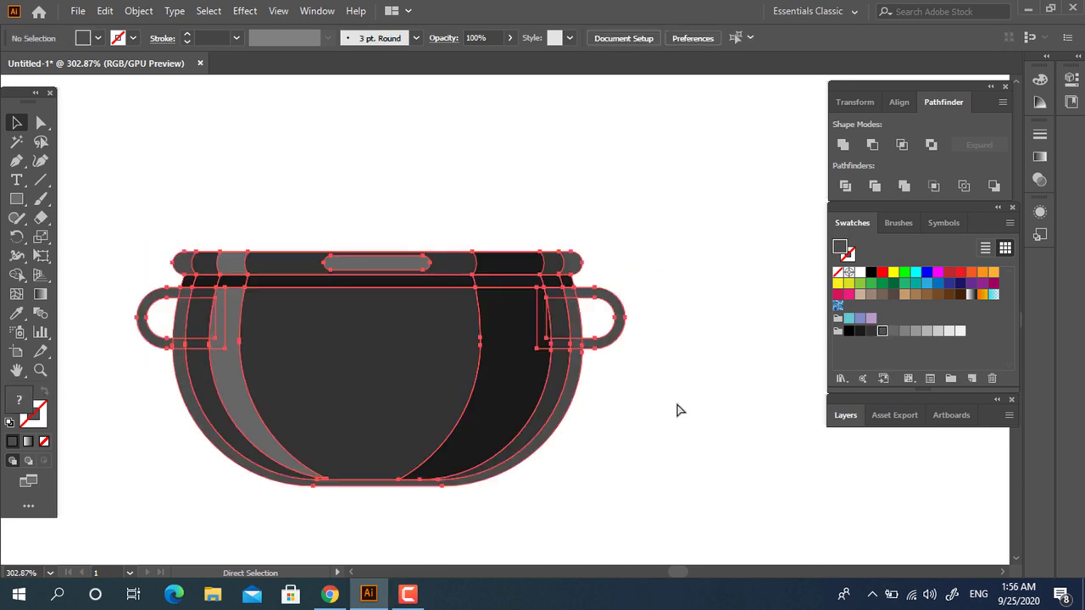
drag(664, 388, 589, 329)
right_click(143, 315)
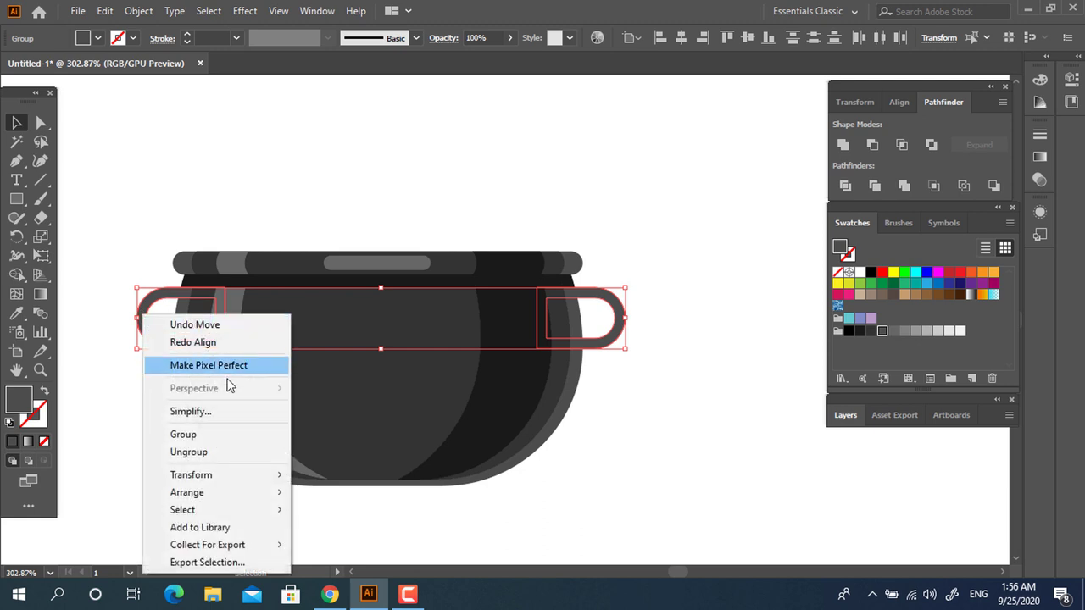
click(204, 434)
key(ctrl+a)
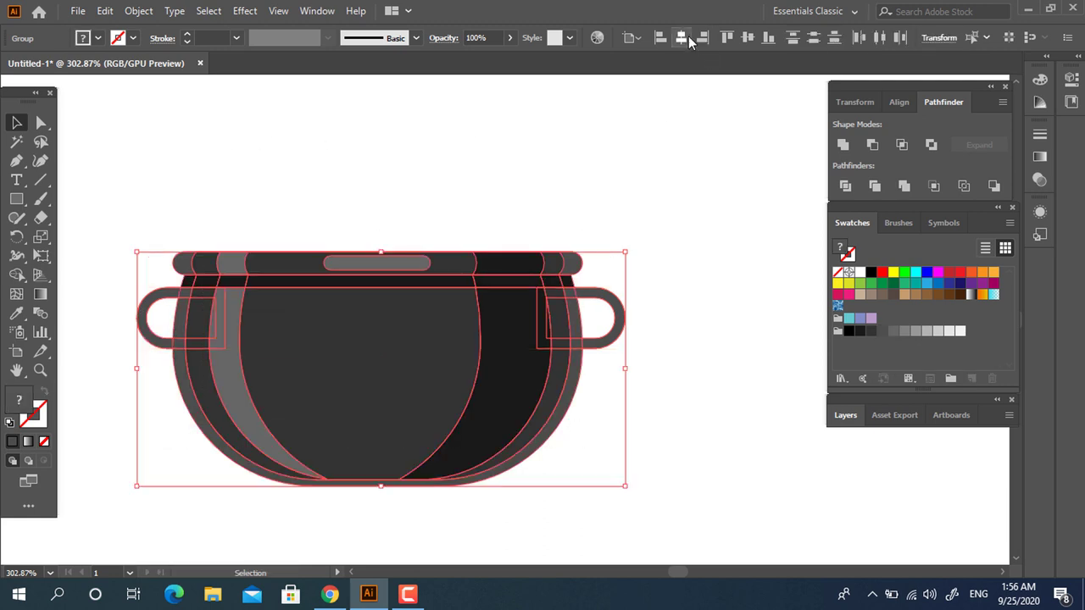
click(688, 37)
click(712, 307)
key(z)
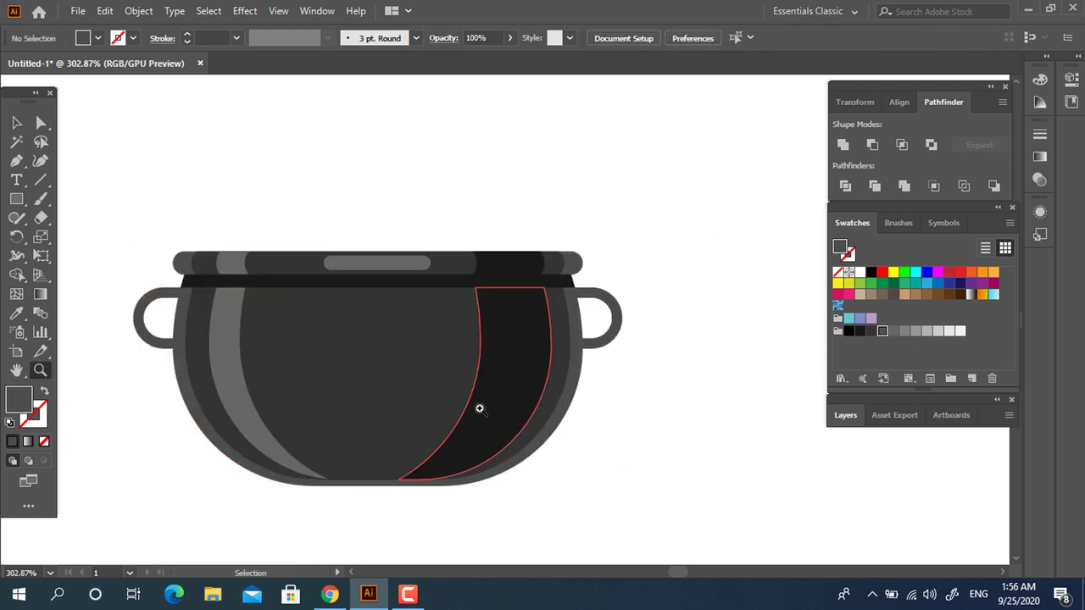
click(479, 409)
Draw a zigzag leg path below the pot as an outline with a 4 pt stroke.
scroll(566, 356, down, 2)
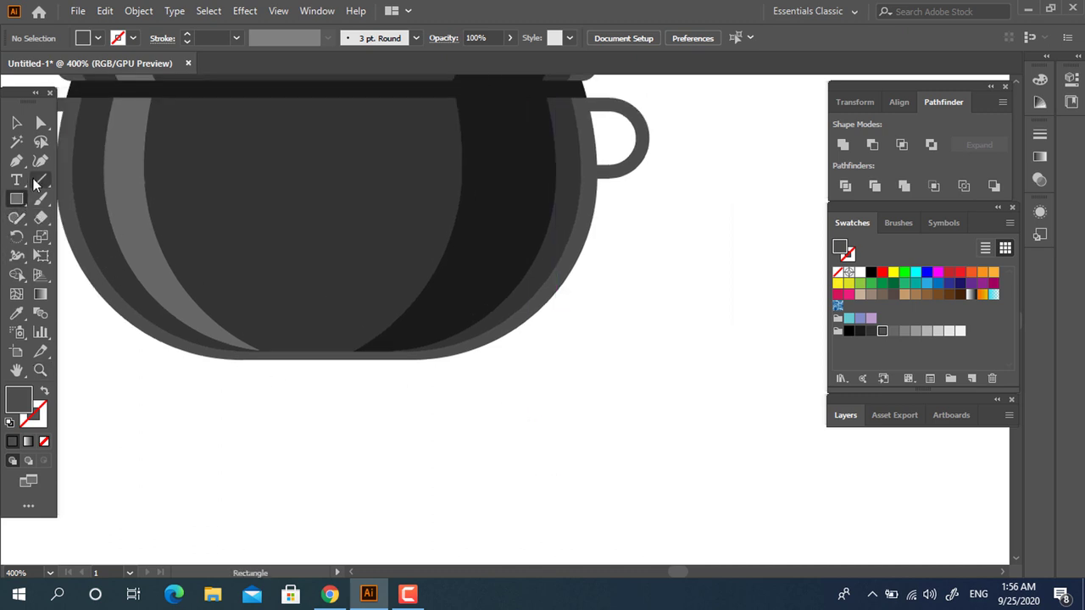
click(499, 380)
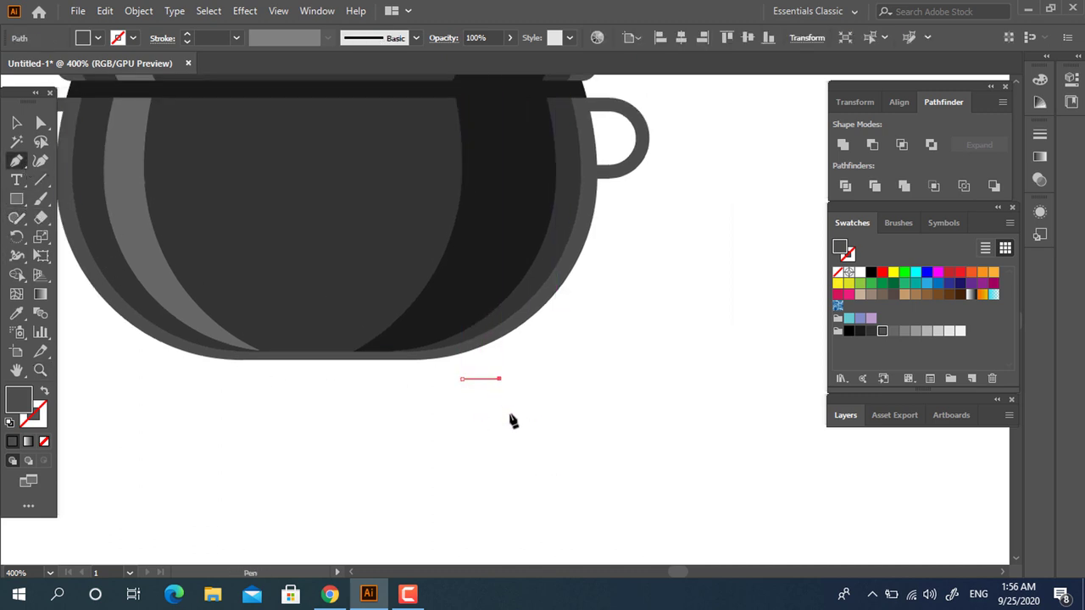
click(519, 439)
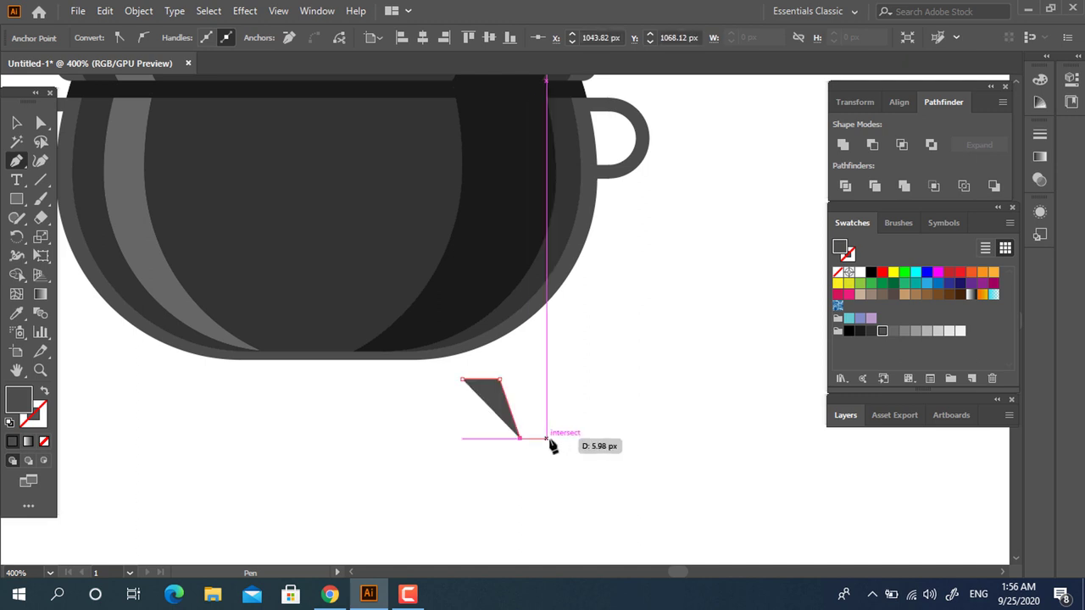
click(553, 439)
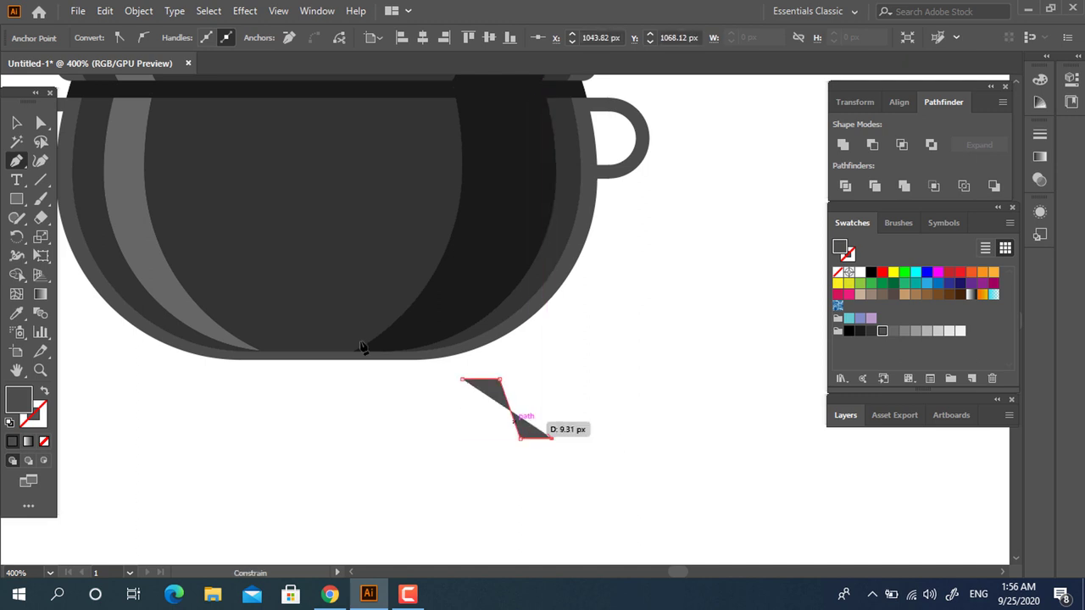
click(45, 390)
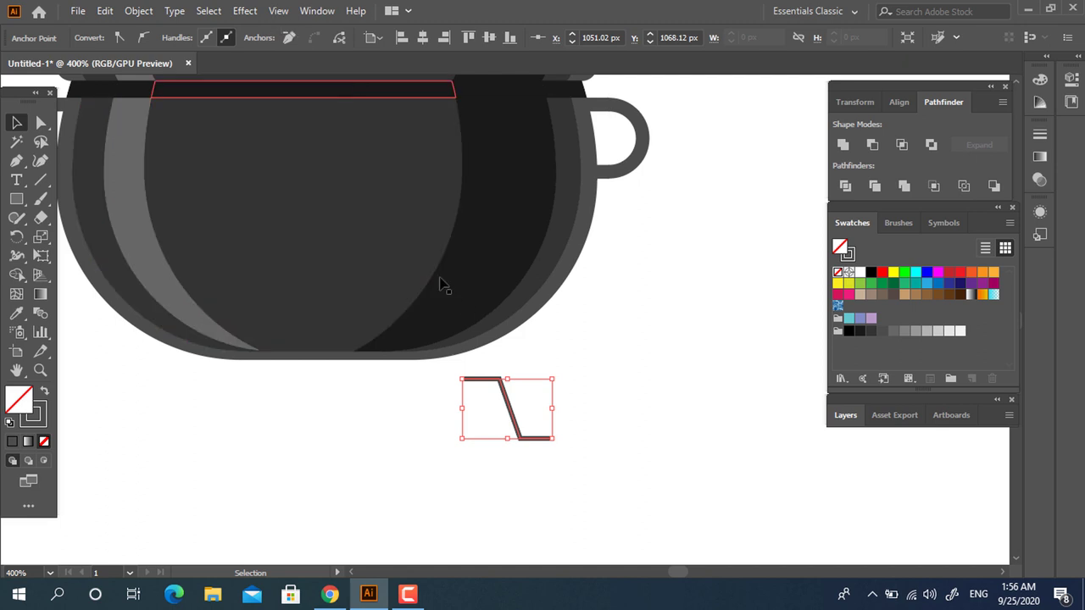
click(457, 380)
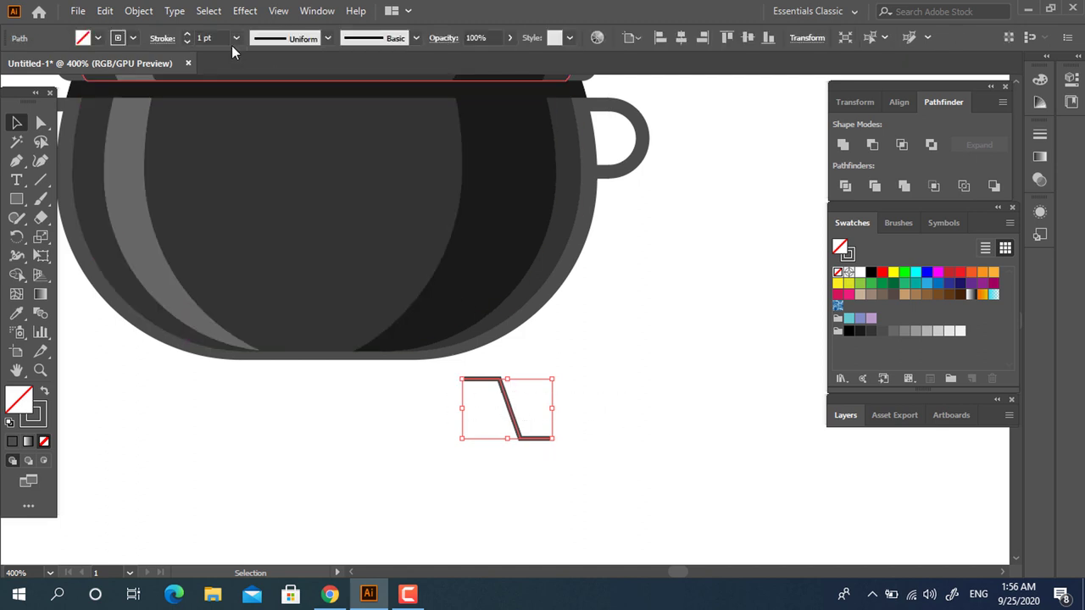
text(4)
key(Return)
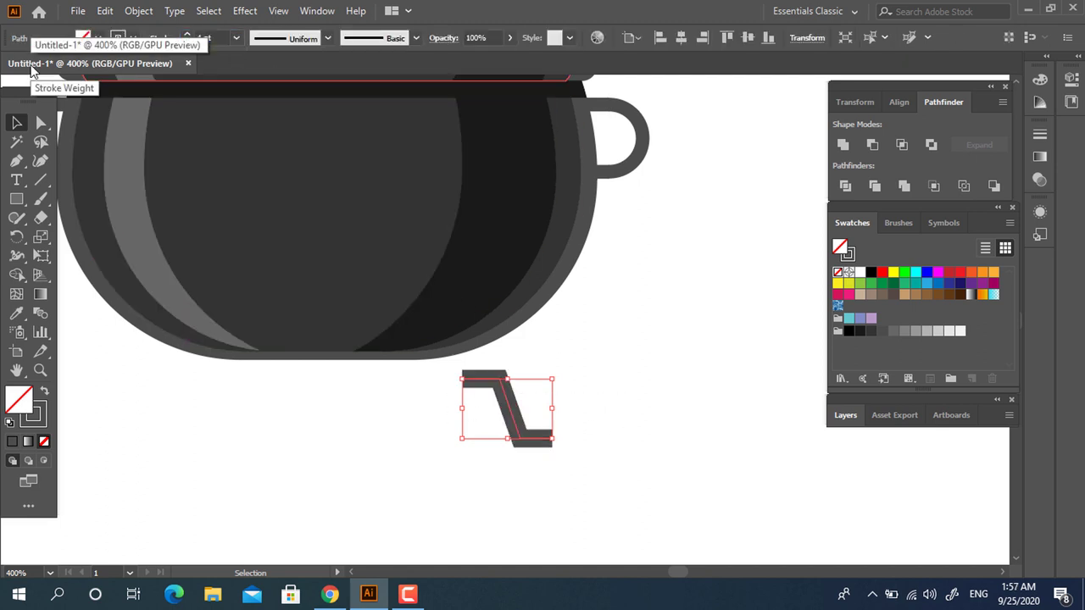
Round the zigzag's corners into an S-curve and give it round end caps.
click(41, 127)
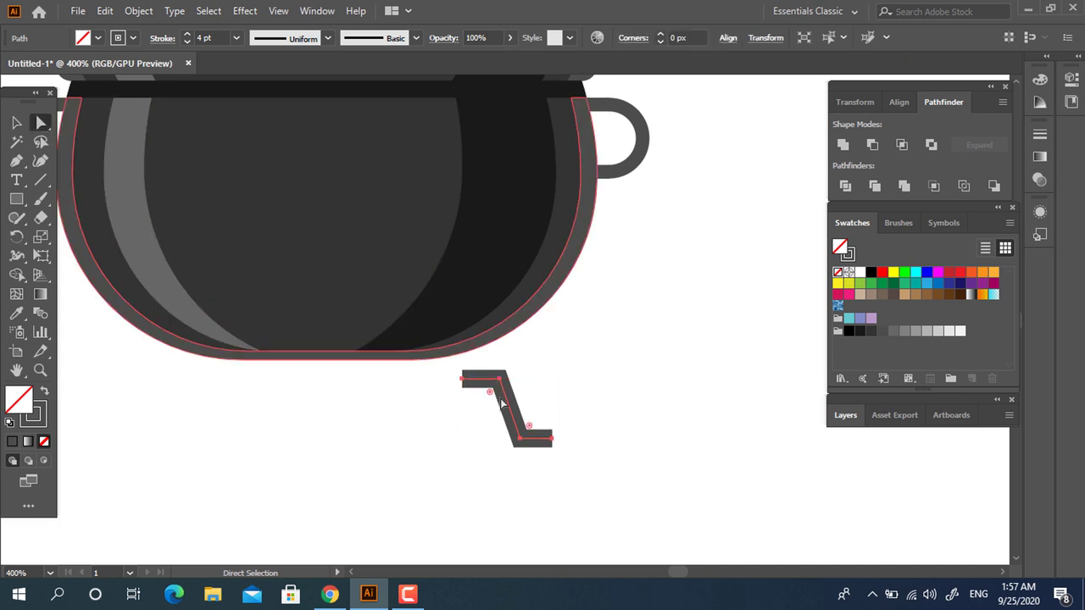
drag(508, 441, 518, 457)
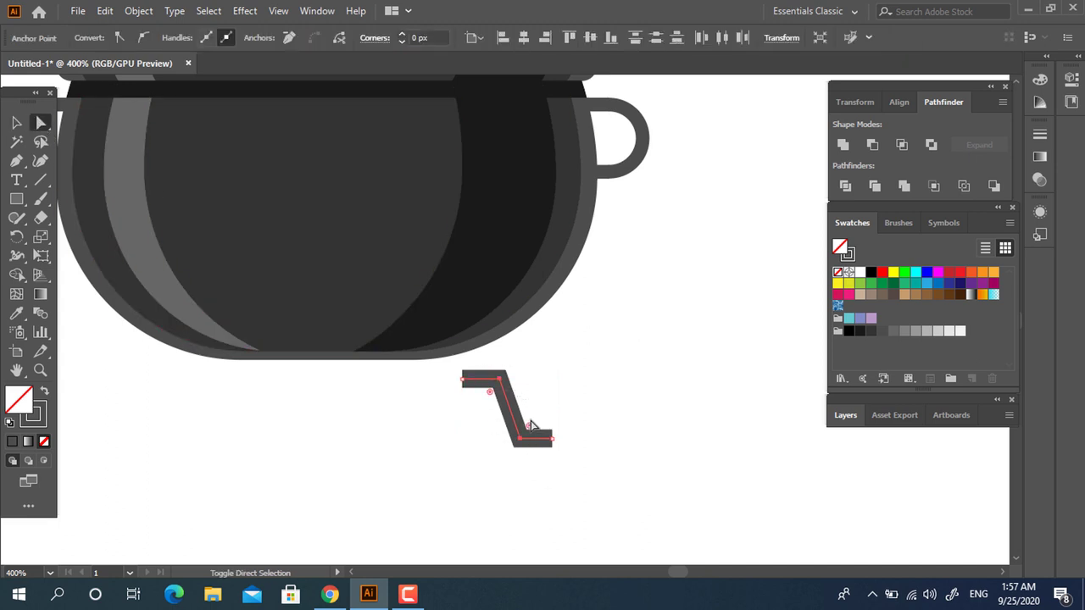
drag(555, 410, 700, 370)
click(622, 429)
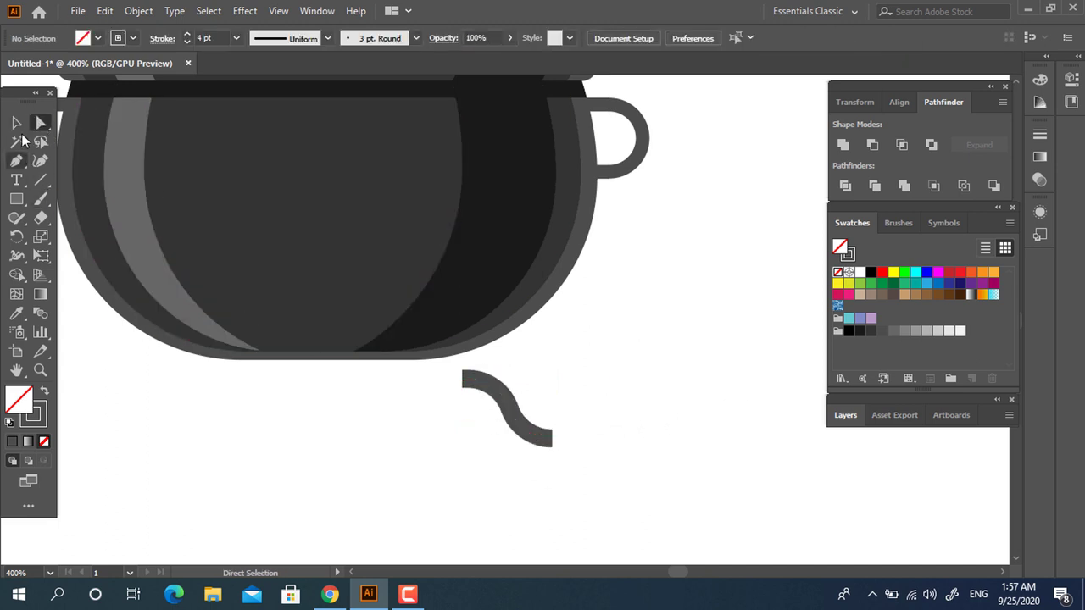
drag(488, 410, 486, 405)
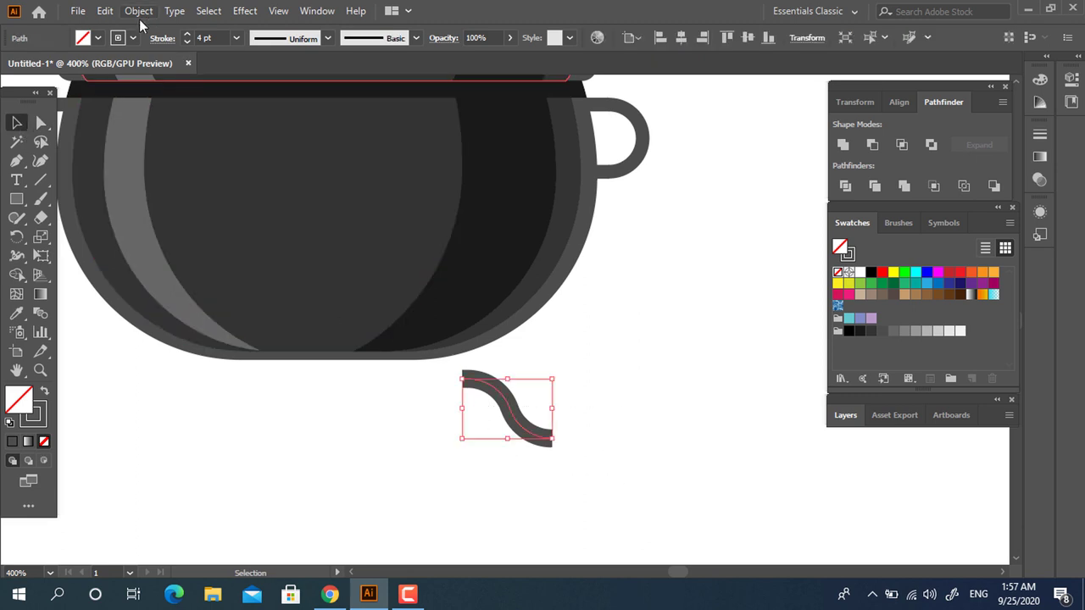
click(164, 38)
click(82, 81)
Move the S-curve leg against the cauldron's bottom and send it to the back.
drag(520, 416, 499, 372)
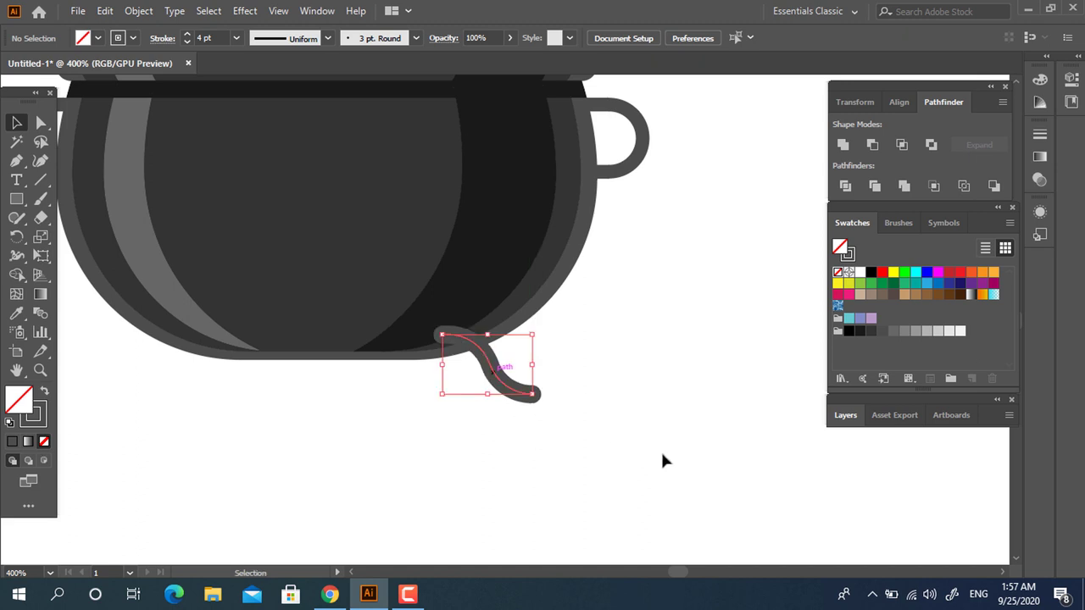
click(566, 430)
right_click(509, 390)
mouse_move(552, 302)
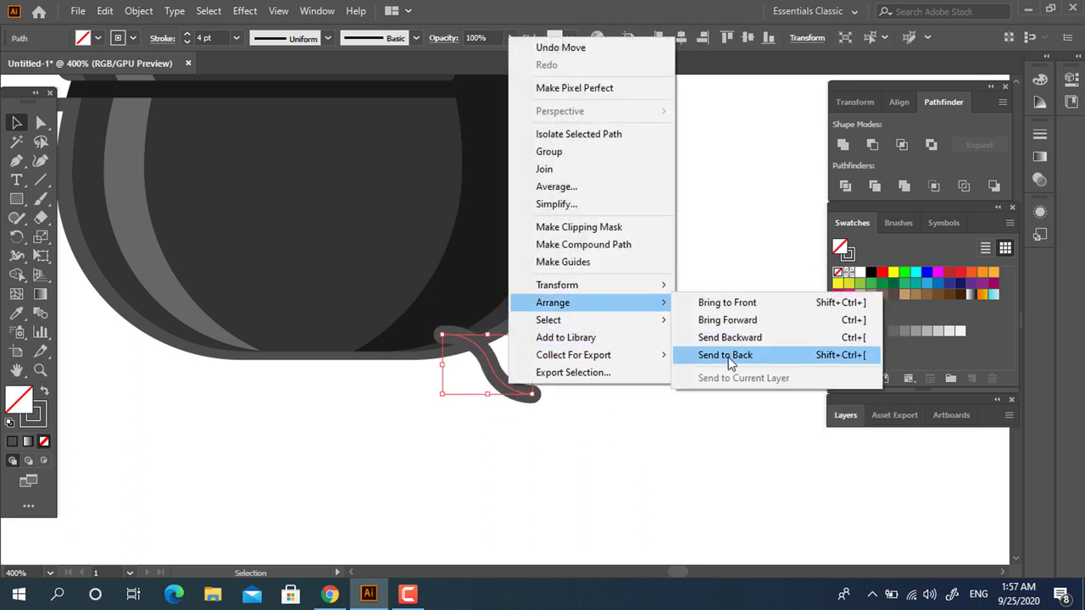
click(726, 357)
scroll(495, 407, down, 3)
scroll(550, 418, up, 4)
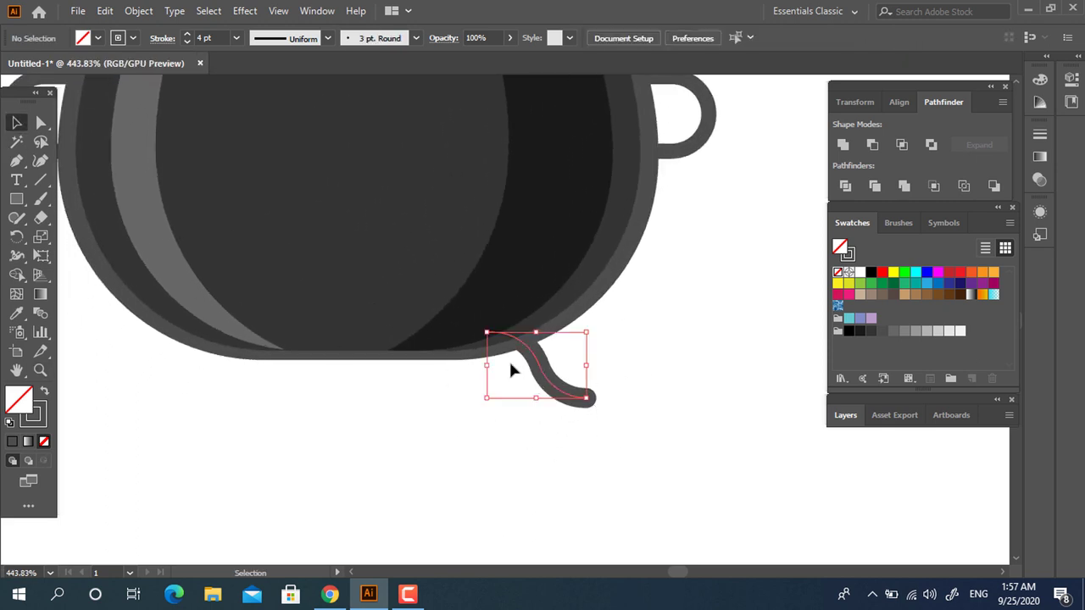
Expand the leg's fill and stroke into a solid shape.
click(138, 10)
click(220, 194)
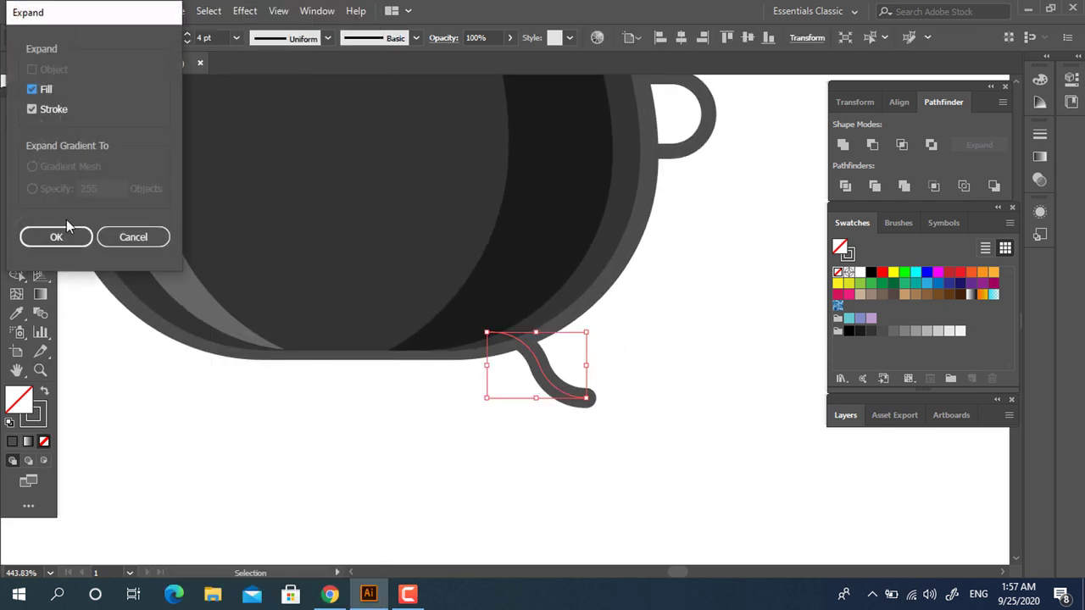
click(56, 237)
click(708, 389)
scroll(640, 458, left, 2)
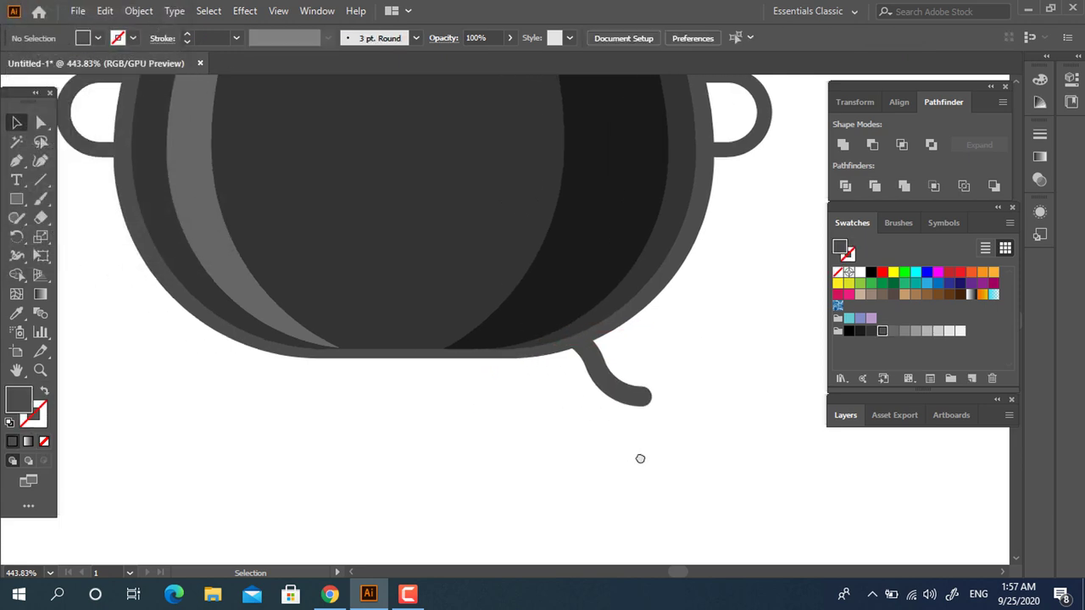
click(623, 390)
Copy and paste the leg in front, reflect it vertically, and place it under the left side.
click(105, 10)
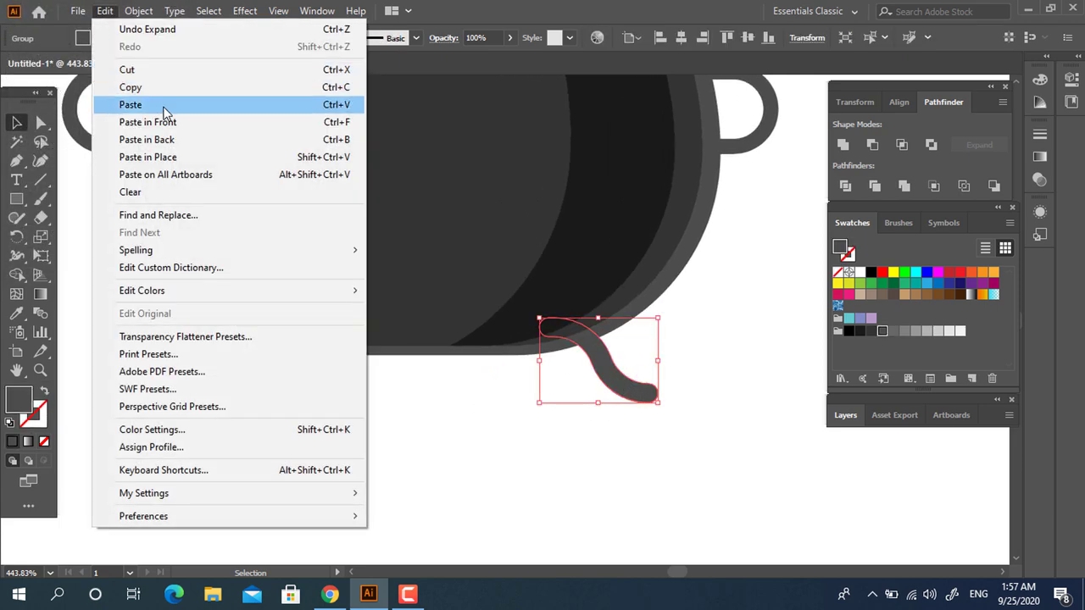
click(136, 88)
click(104, 10)
click(212, 123)
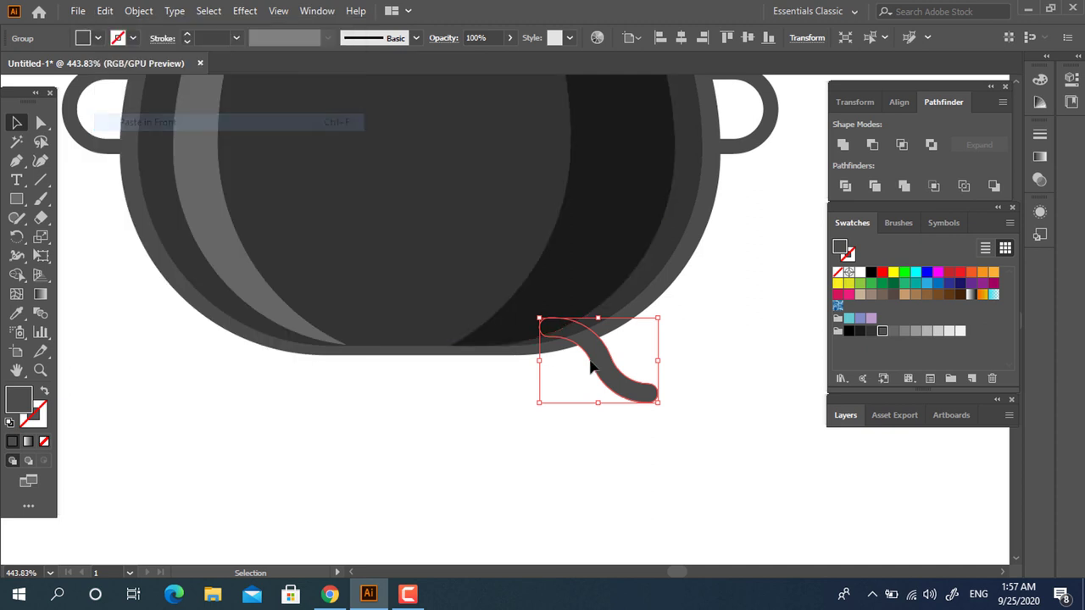
drag(606, 380, 203, 379)
right_click(204, 380)
mouse_move(253, 274)
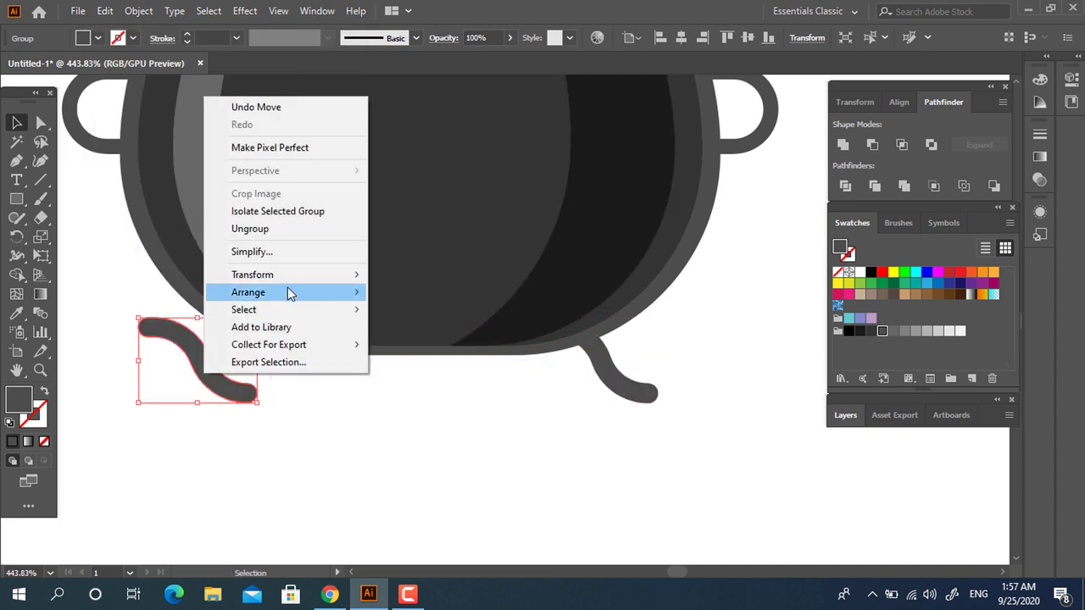
click(409, 332)
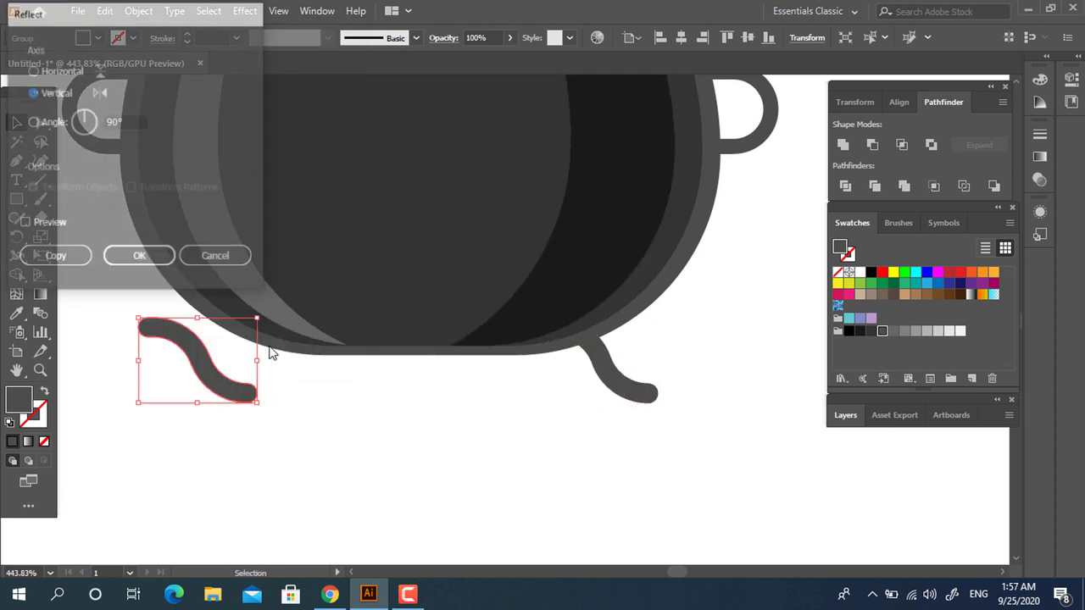
click(151, 257)
mouse_move(216, 381)
mouse_down()
mouse_move(276, 380)
mouse_move(253, 387)
mouse_up()
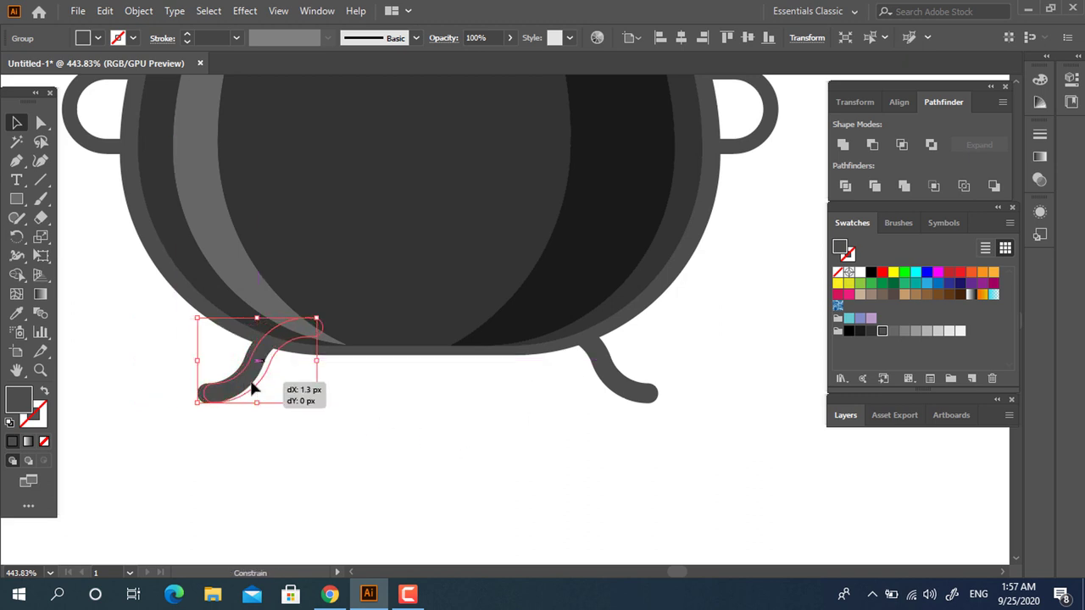
Group the two legs together and zoom in on the cauldron.
shift+click(623, 386)
right_click(610, 377)
click(651, 240)
click(712, 340)
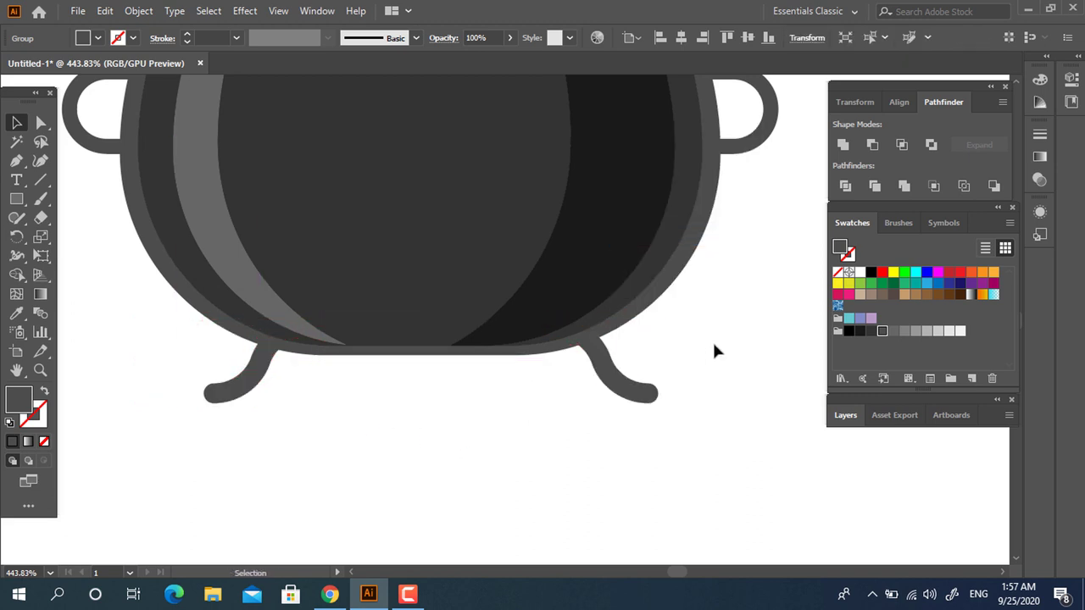
scroll(552, 396, down, 3)
drag(635, 442, 135, 123)
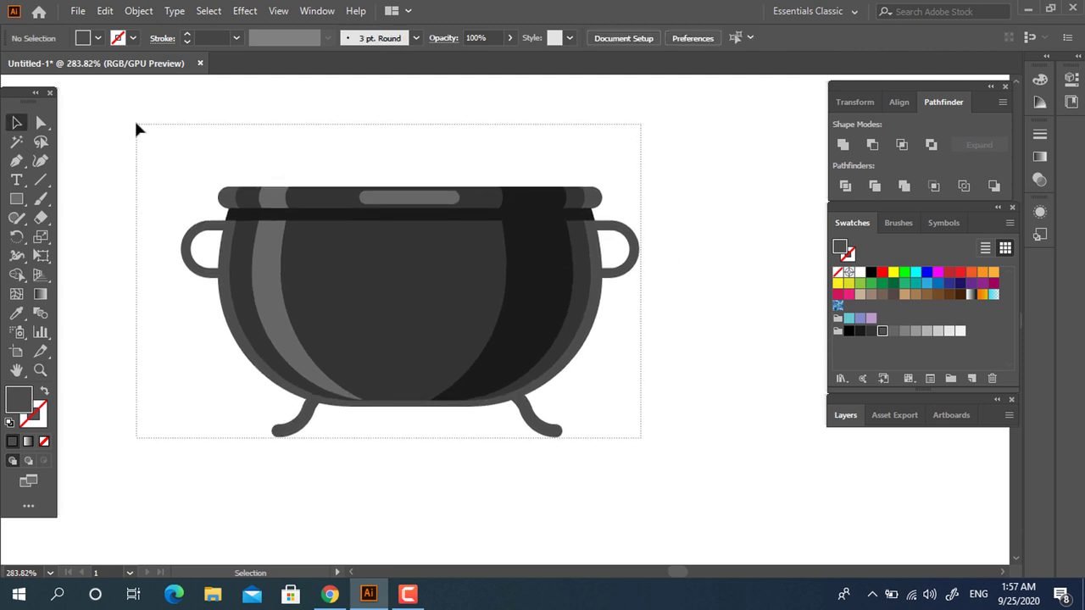
click(670, 392)
key(z)
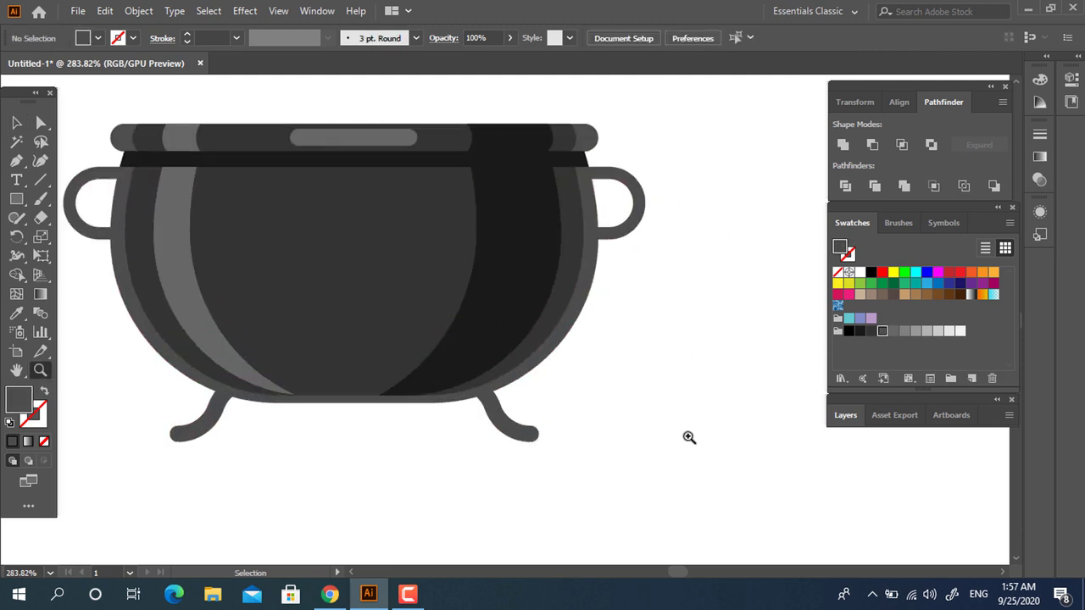
mouse_move(671, 393)
mouse_down()
mouse_move(621, 339)
mouse_move(266, 243)
mouse_up()
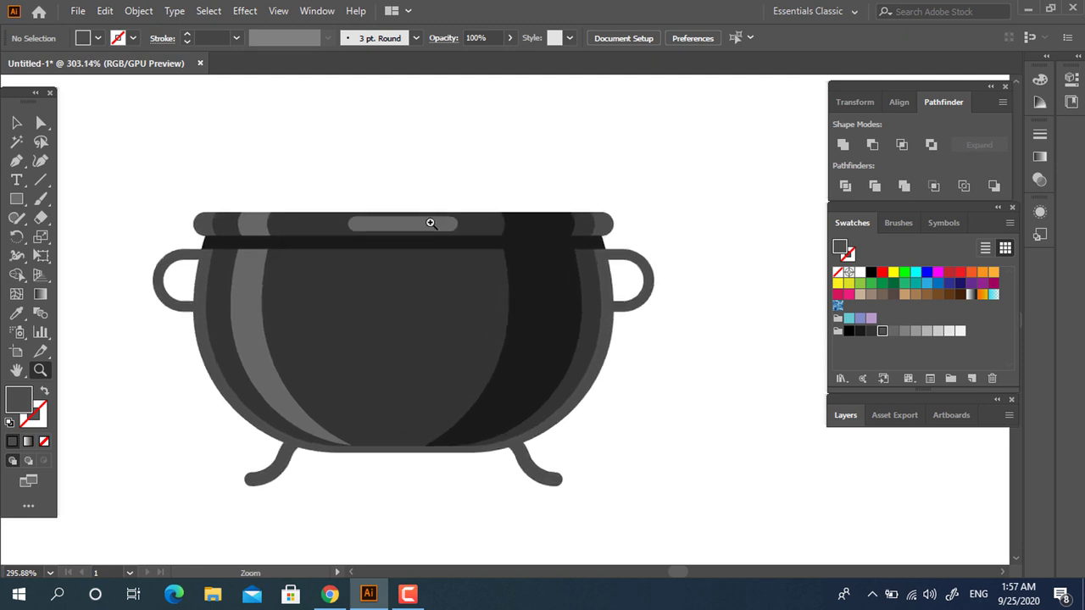
Draw a circle above the cauldron and fill it light green 77D84A.
drag(16, 199, 85, 235)
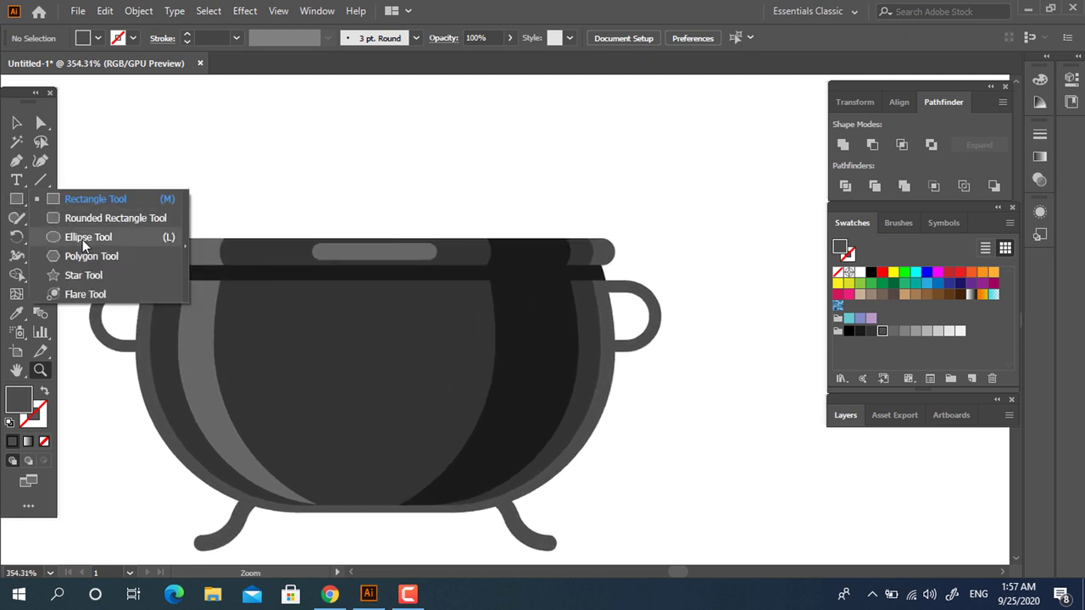
drag(243, 140, 314, 181)
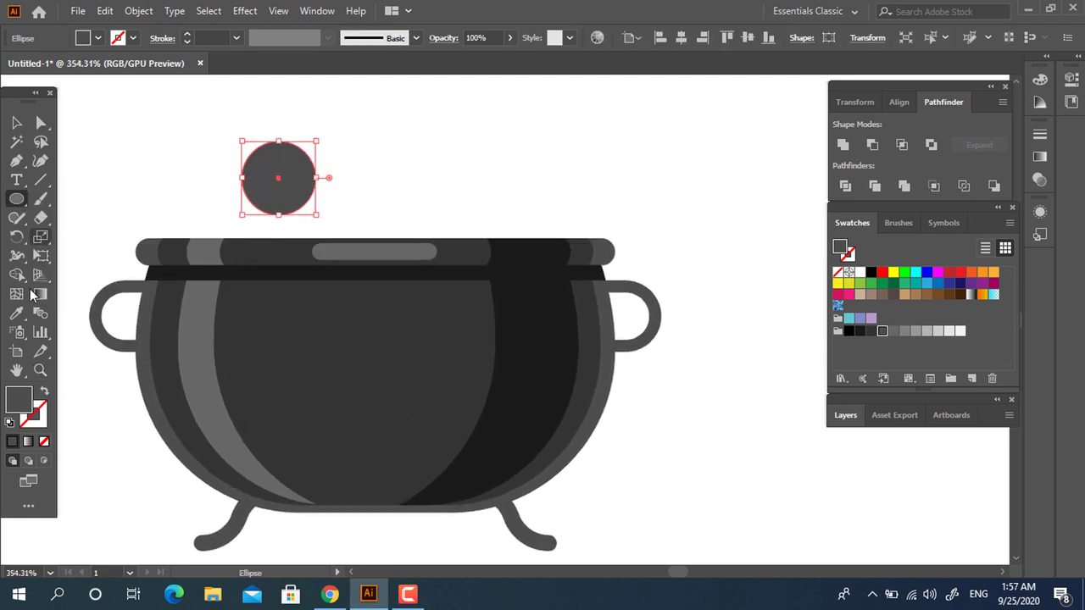
double_click(19, 400)
click(246, 204)
click(155, 81)
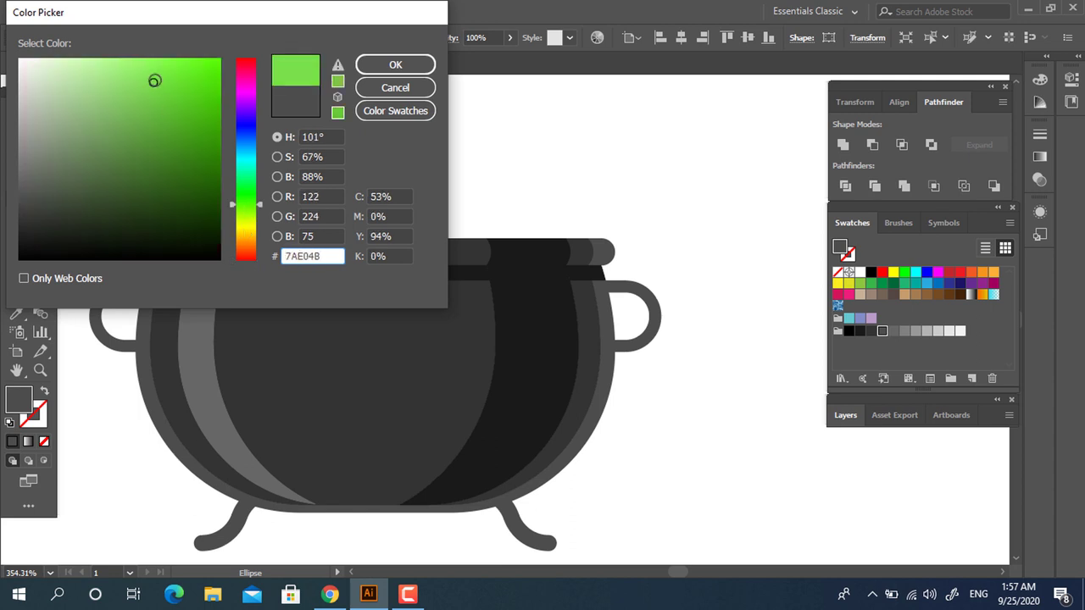
drag(154, 80, 152, 88)
click(396, 65)
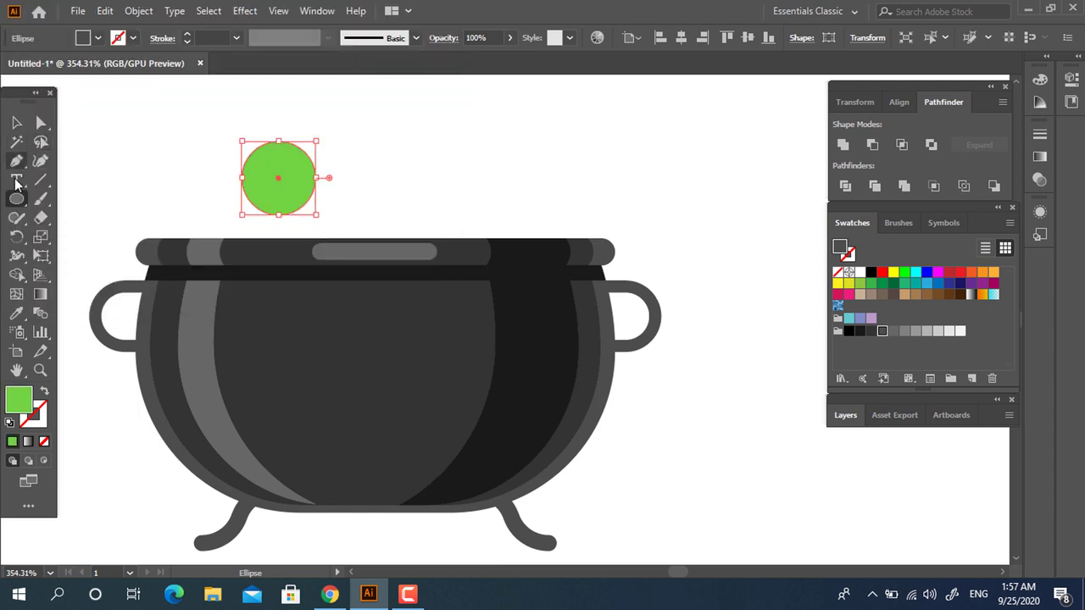
Cut the circle to a half-circle using a rectangle, Pathfinder Divide and Ungroup.
drag(16, 198, 85, 198)
drag(215, 178, 388, 229)
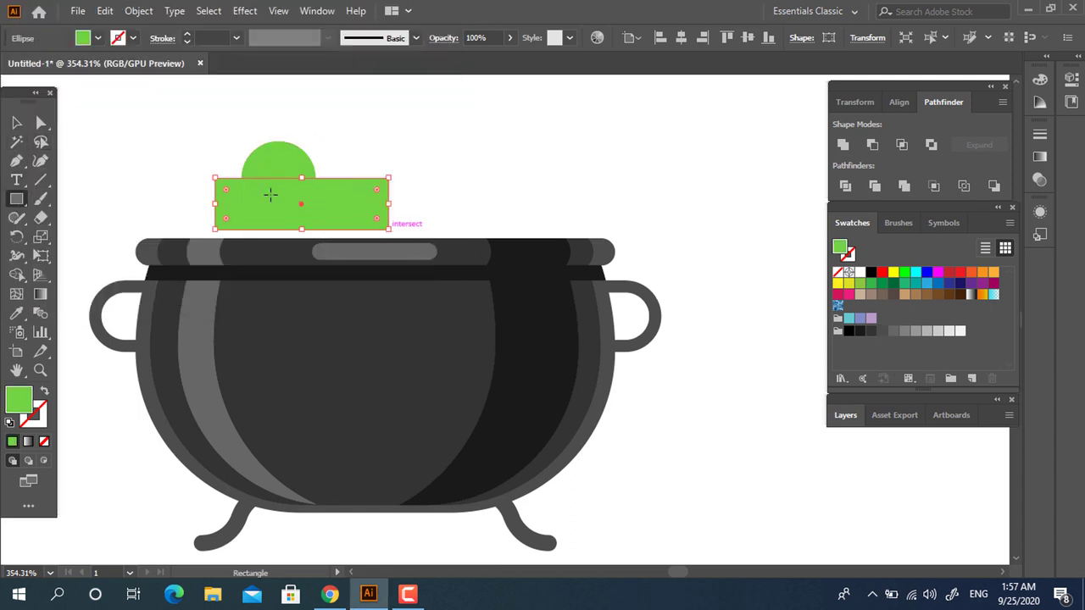
shift+click(278, 156)
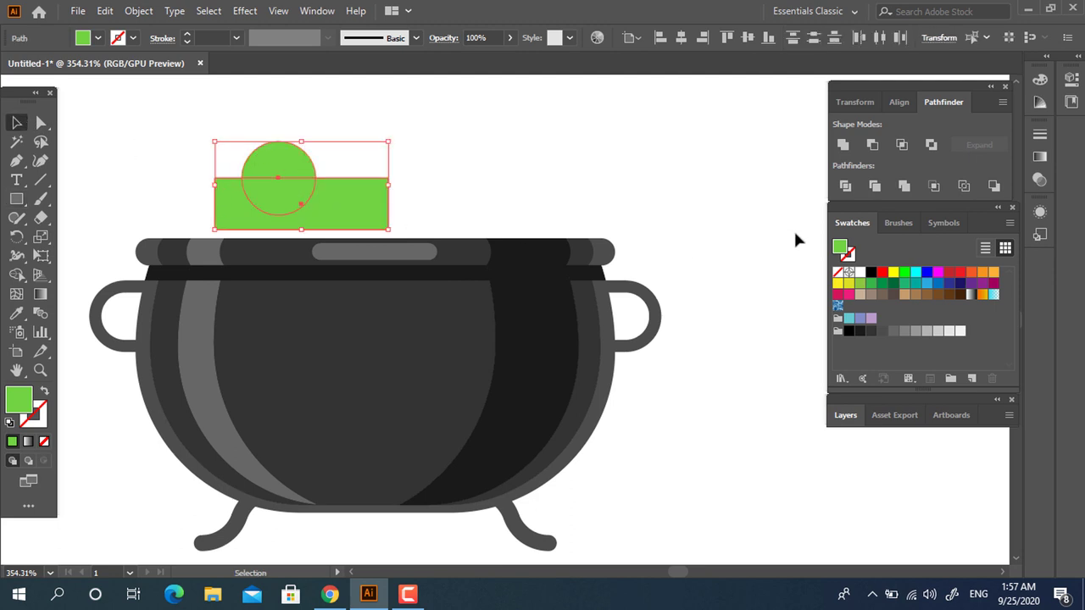
click(846, 186)
right_click(350, 204)
click(419, 334)
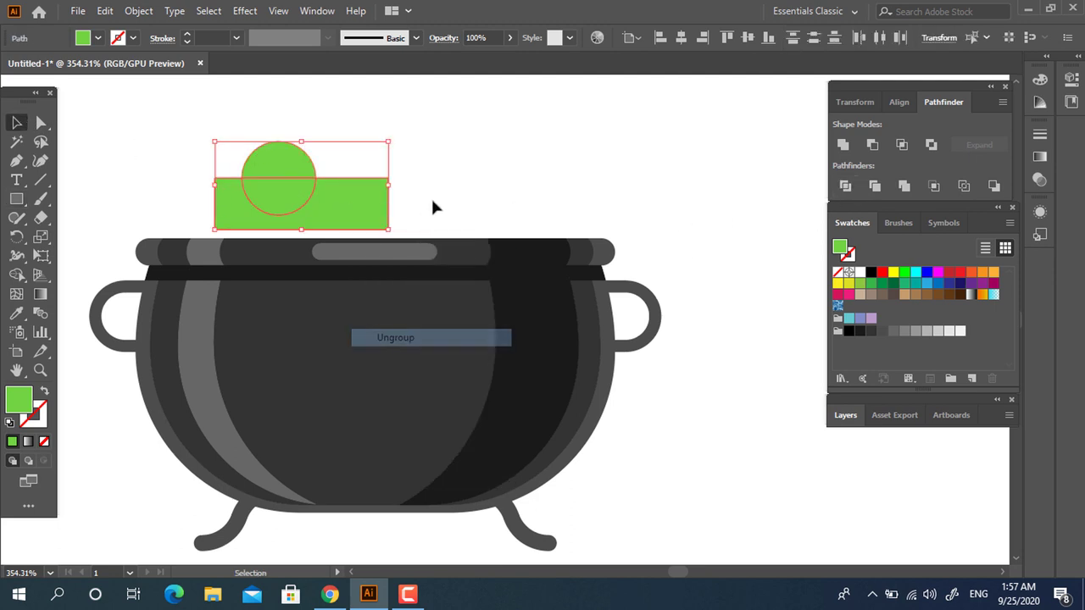
click(257, 206)
key(Delete)
Move the half-circle onto the rim and add a larger copy beside it.
mouse_move(310, 176)
mouse_down()
mouse_move(252, 246)
mouse_move(306, 245)
mouse_up()
drag(336, 204, 484, 180)
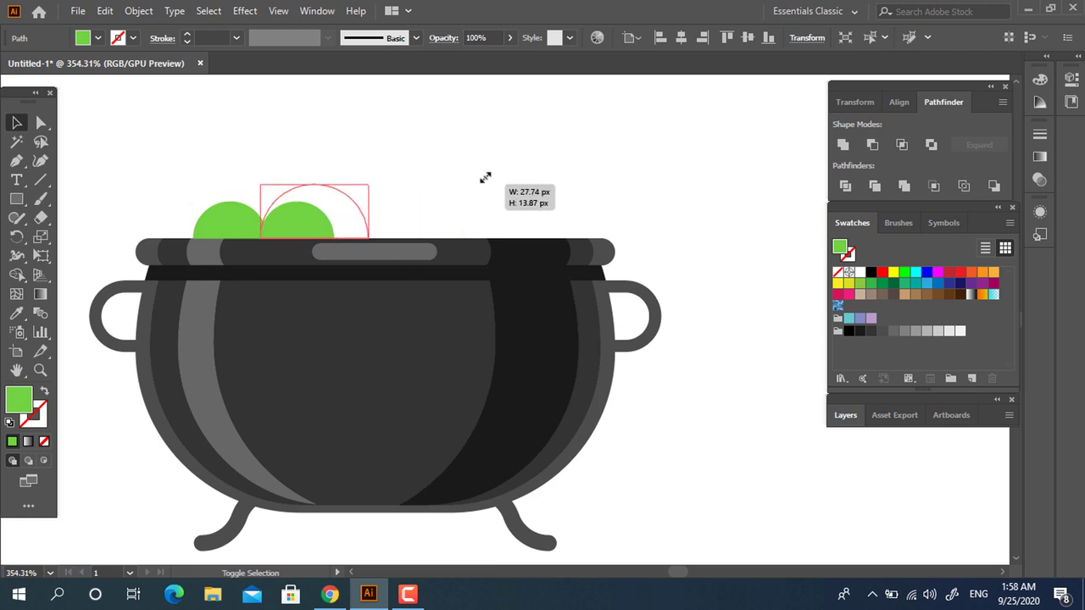
click(508, 144)
Add enlarged half-circle copies along the rim to form a row of mounds.
key(z)
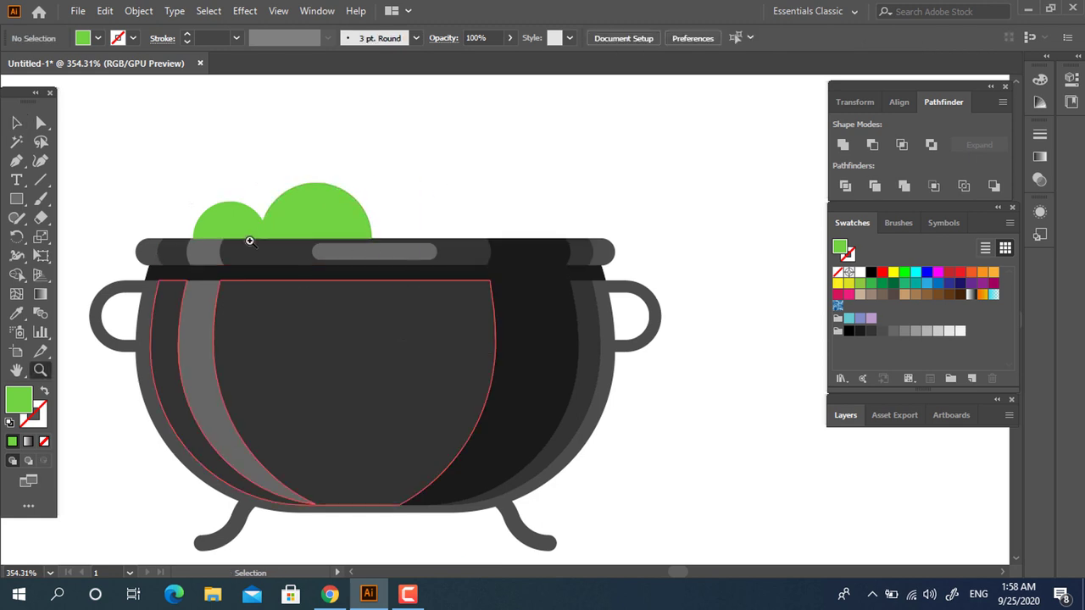
mouse_move(243, 242)
mouse_down()
mouse_move(484, 279)
mouse_move(320, 300)
mouse_up()
alt+click(321, 300)
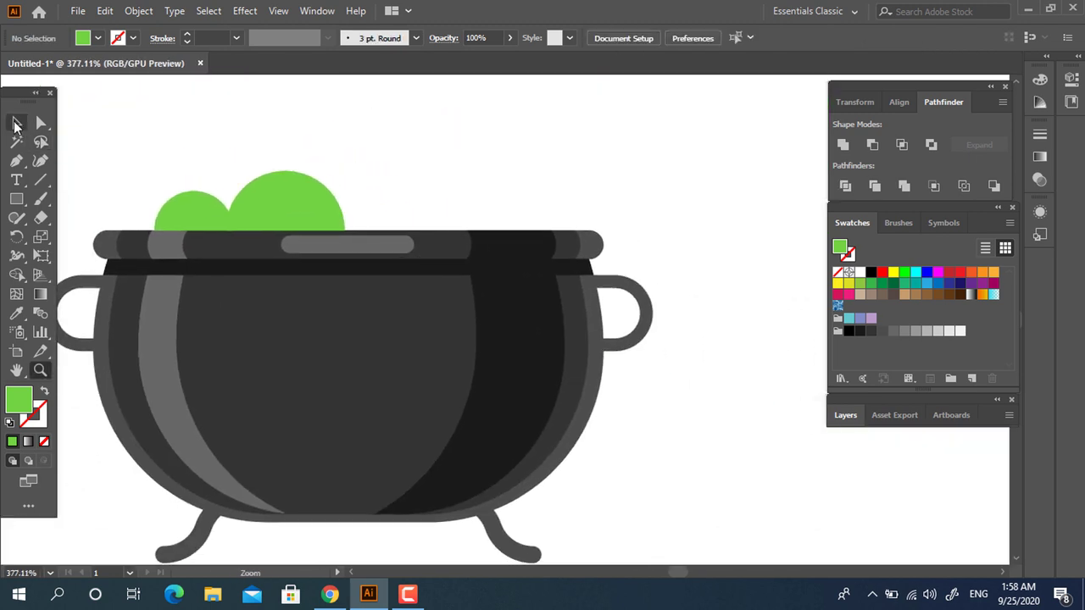
mouse_move(311, 210)
mouse_down()
mouse_move(391, 204)
mouse_move(466, 168)
mouse_move(569, 162)
mouse_up()
click(569, 162)
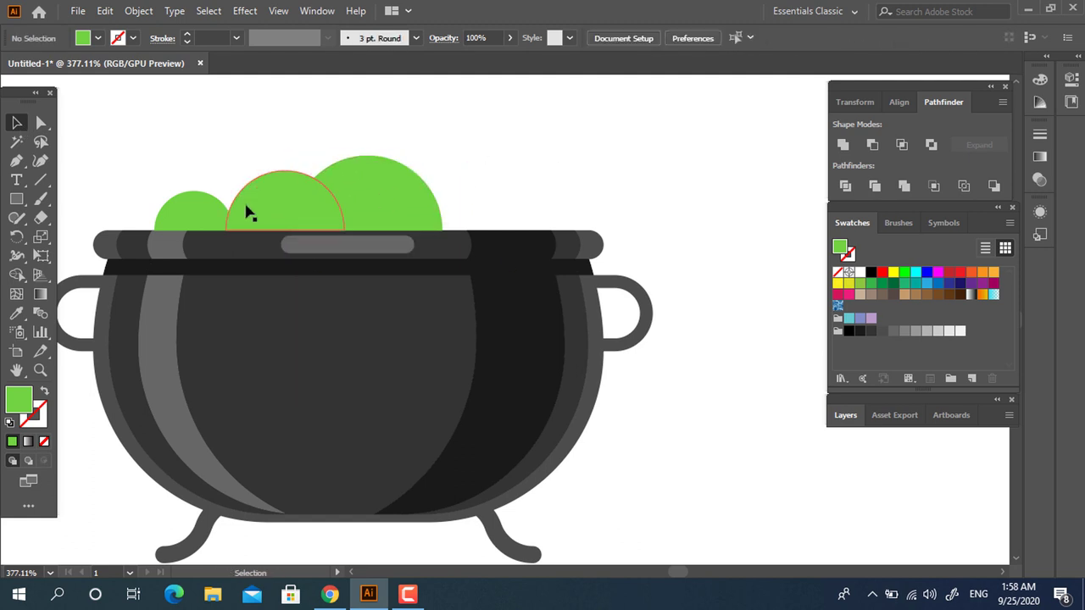
drag(250, 211, 533, 229)
drag(227, 202, 469, 183)
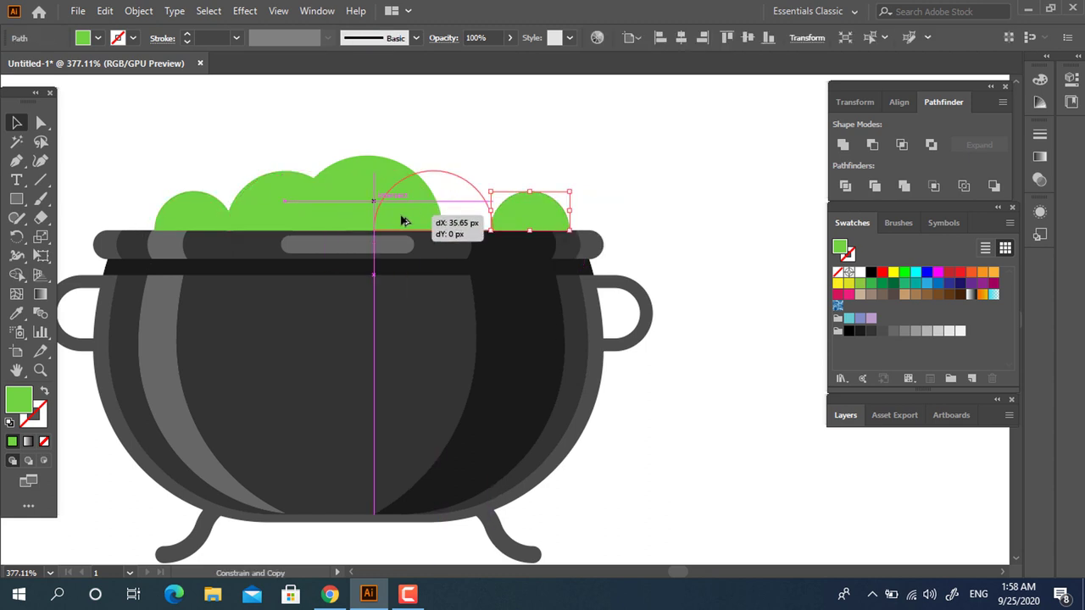
key(ctrl+shift+a)
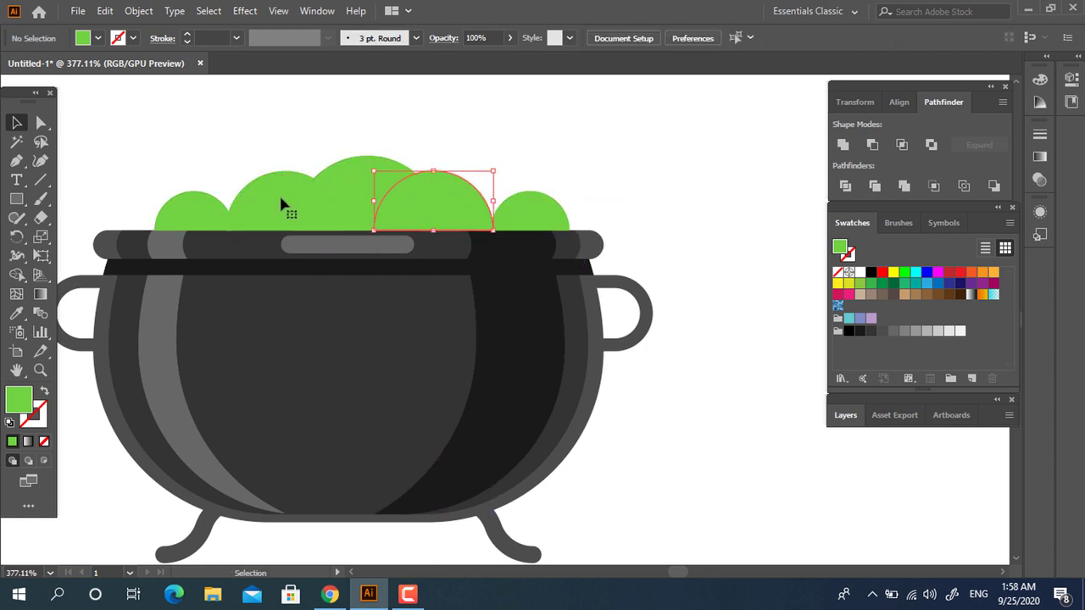
Group the green mounds in pairs, nudging the right half-circle slightly left.
click(282, 206)
shift+click(453, 203)
right_click(452, 204)
click(514, 293)
click(529, 212)
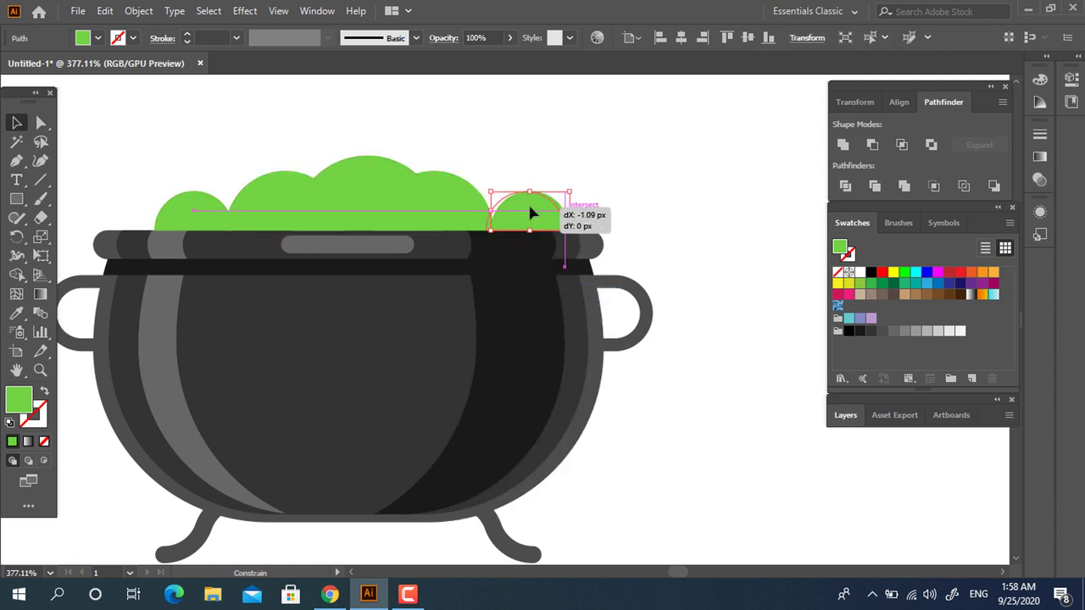
drag(533, 213, 528, 214)
click(676, 200)
click(548, 215)
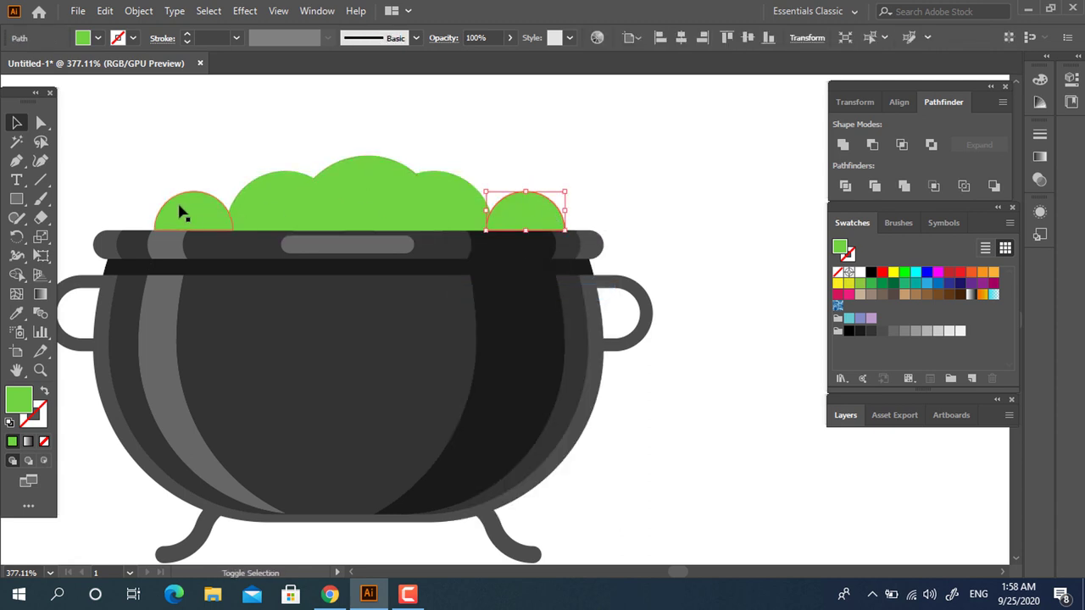
right_click(525, 206)
click(559, 303)
Zoom out and select every object in the drawing.
key(z)
alt+click(634, 308)
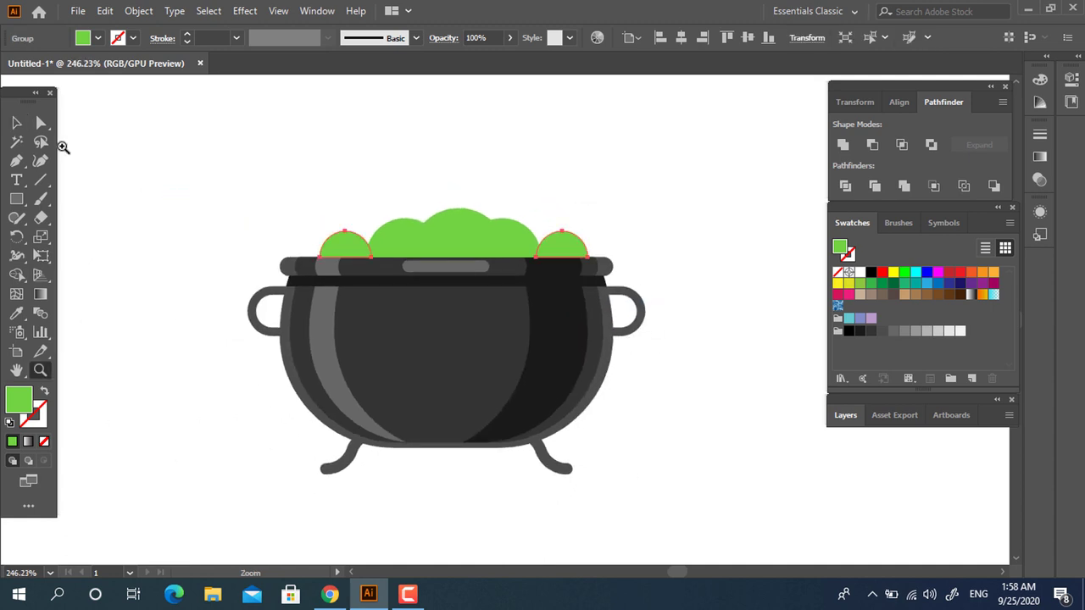
click(16, 123)
key(ctrl+a)
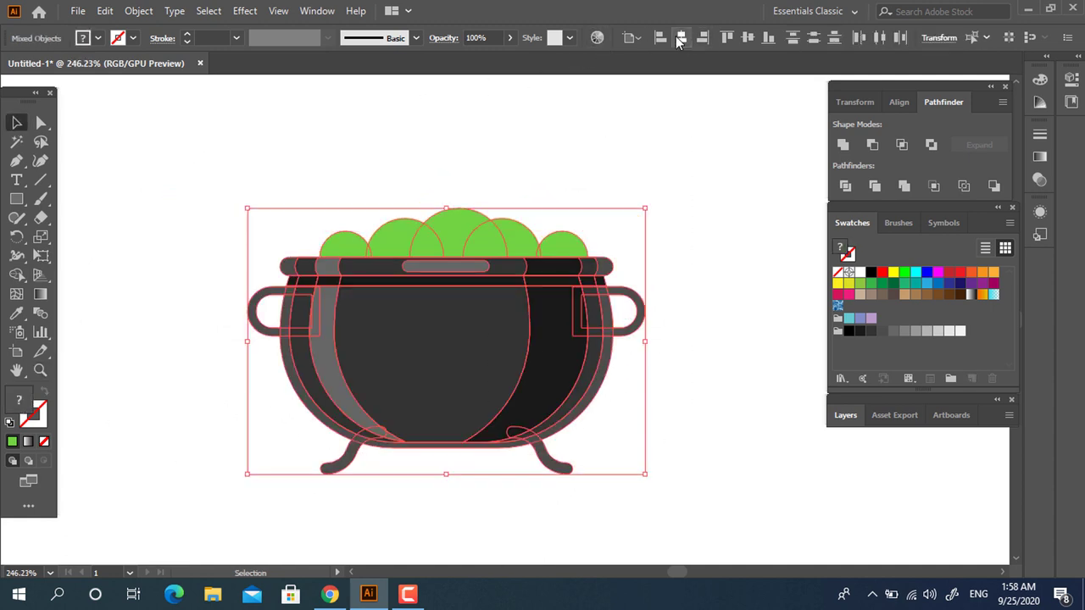
Draw a narrow green rectangle over the rim and round its bottom corners into a drip.
click(693, 179)
key(z)
click(542, 195)
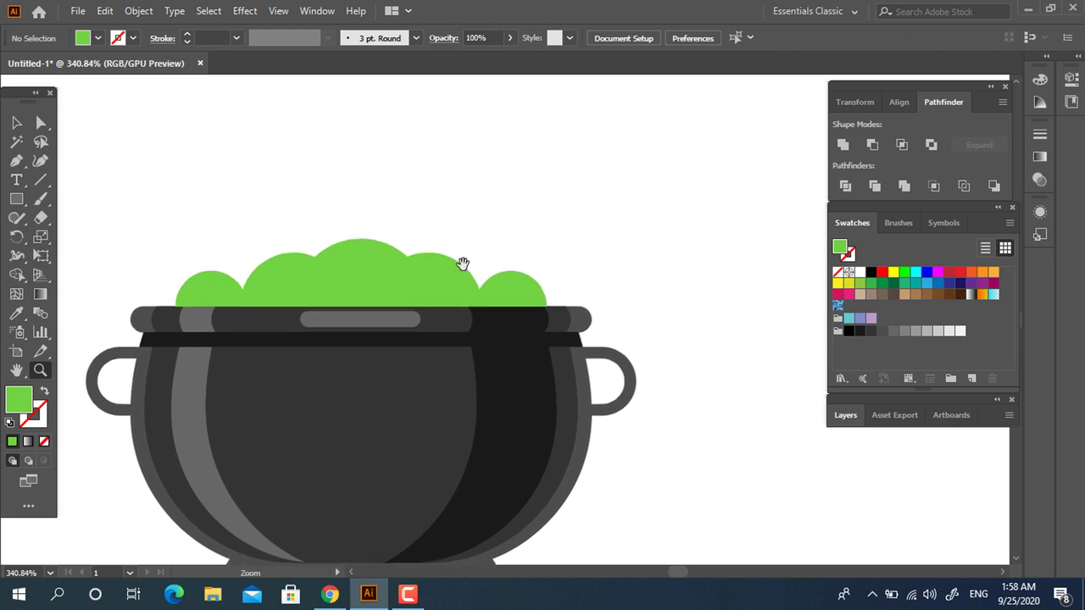
alt+click(412, 218)
click(548, 317)
click(66, 192)
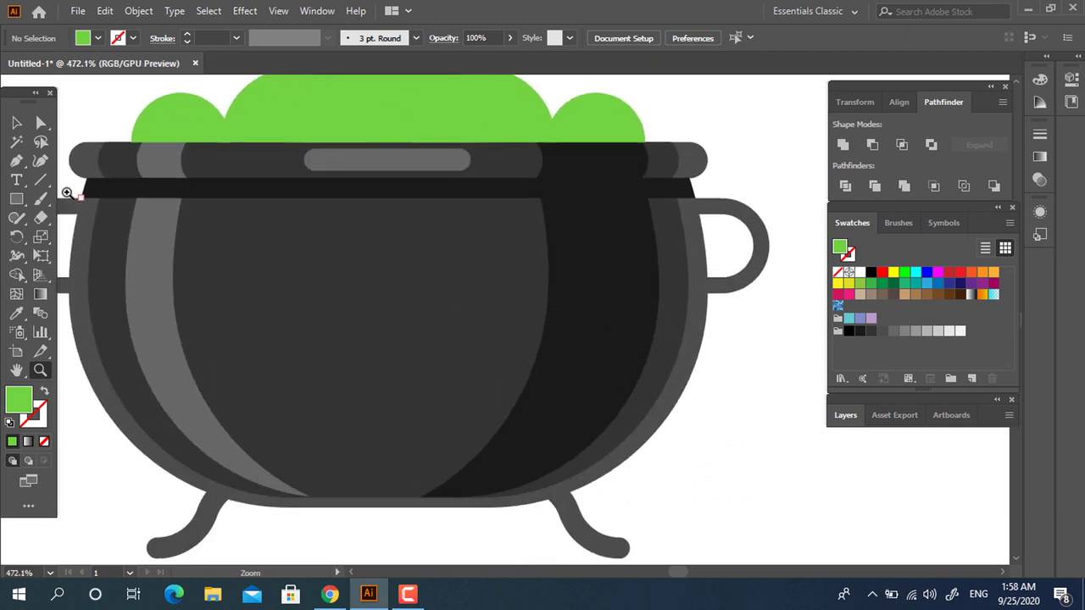
drag(167, 140, 209, 263)
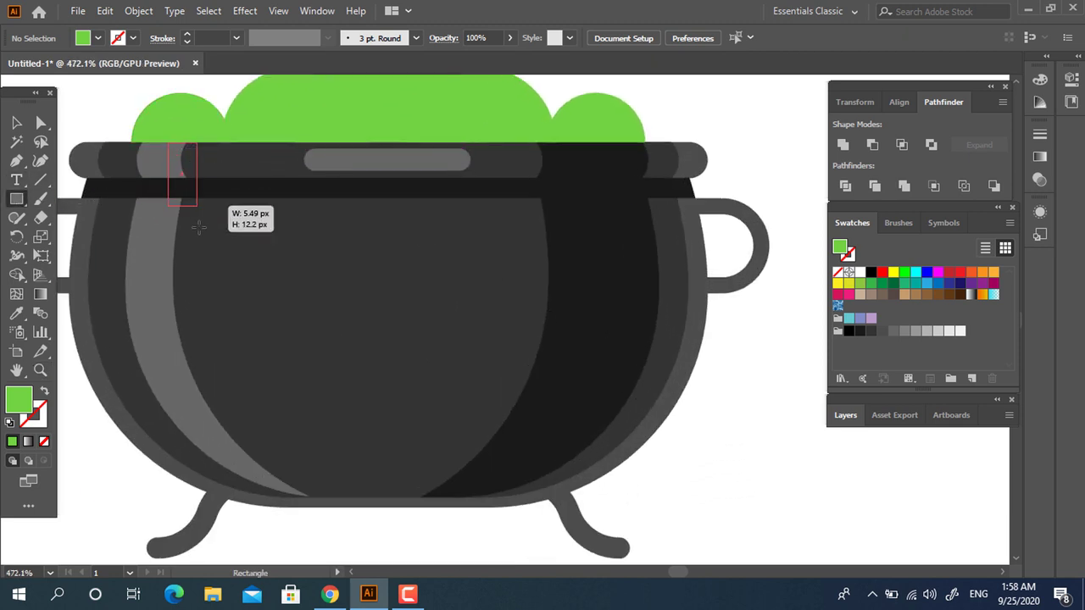
click(43, 125)
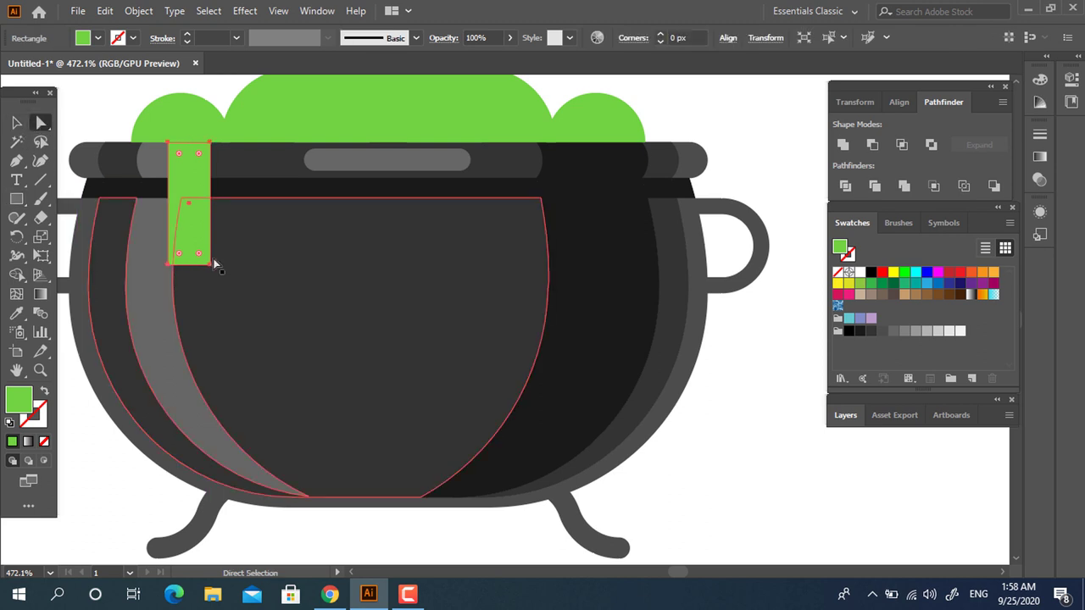
click(169, 264)
drag(179, 259, 303, 213)
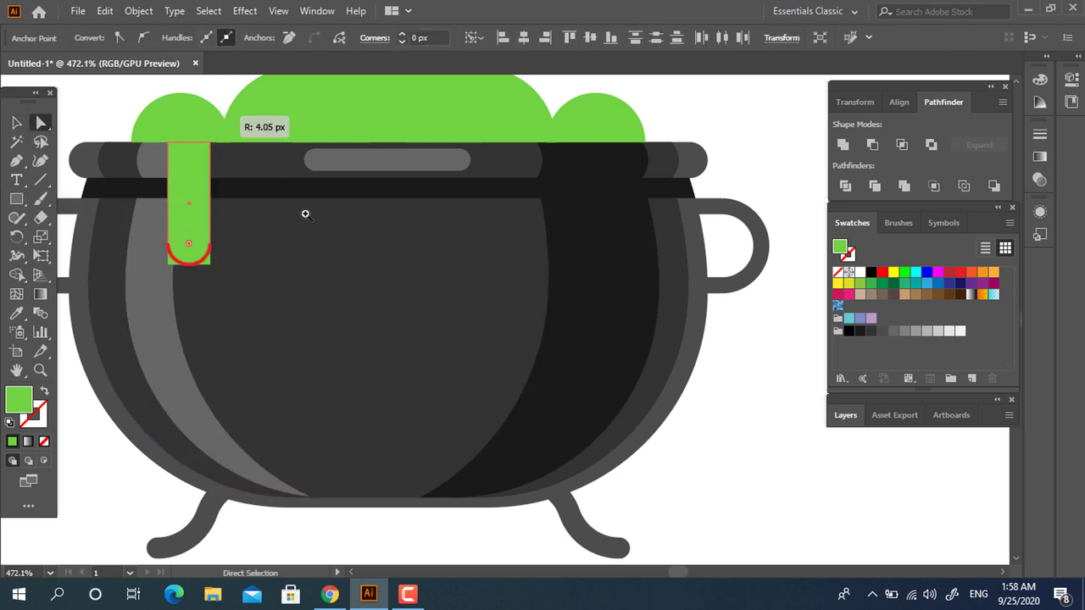
Zoom in and out to inspect the first rounded drip.
key(z)
alt+click(133, 298)
click(581, 283)
click(229, 272)
scroll(76, 209, left, 3)
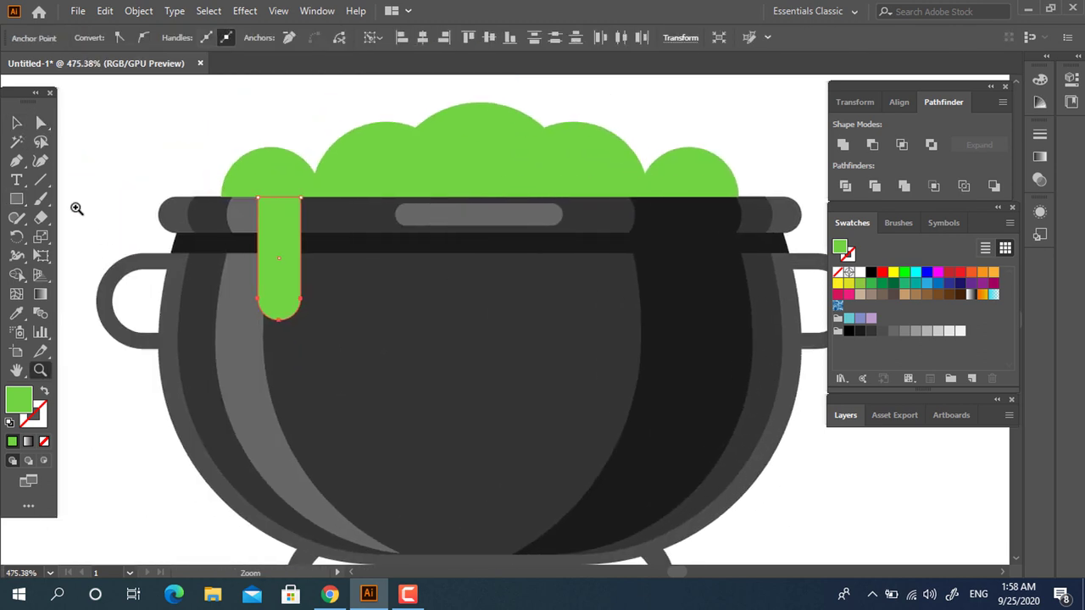
Add a second, longer green drip with a rounded bottom.
click(14, 199)
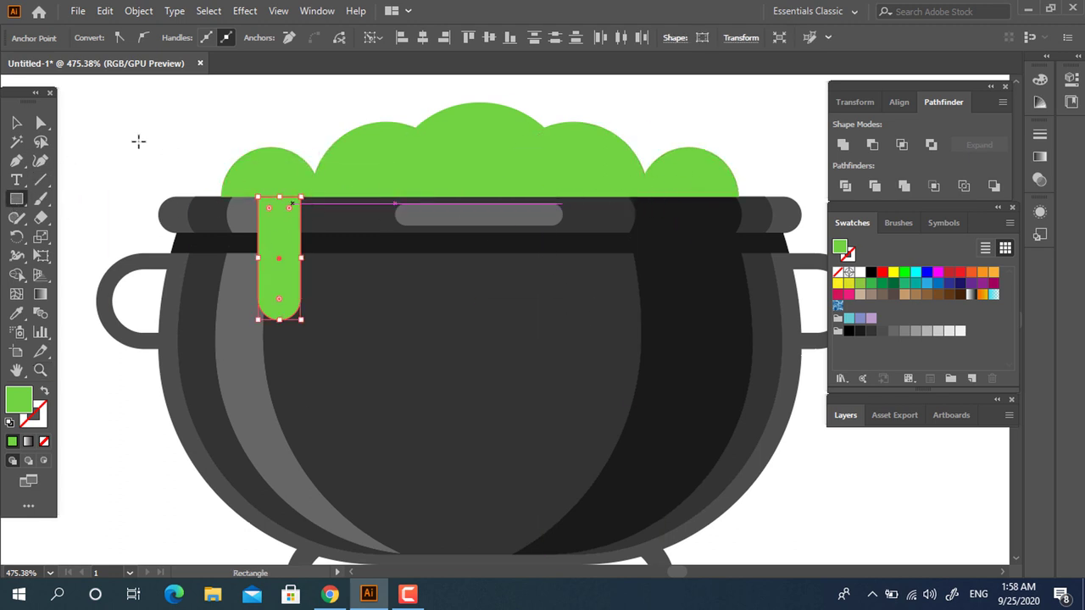
click(76, 225)
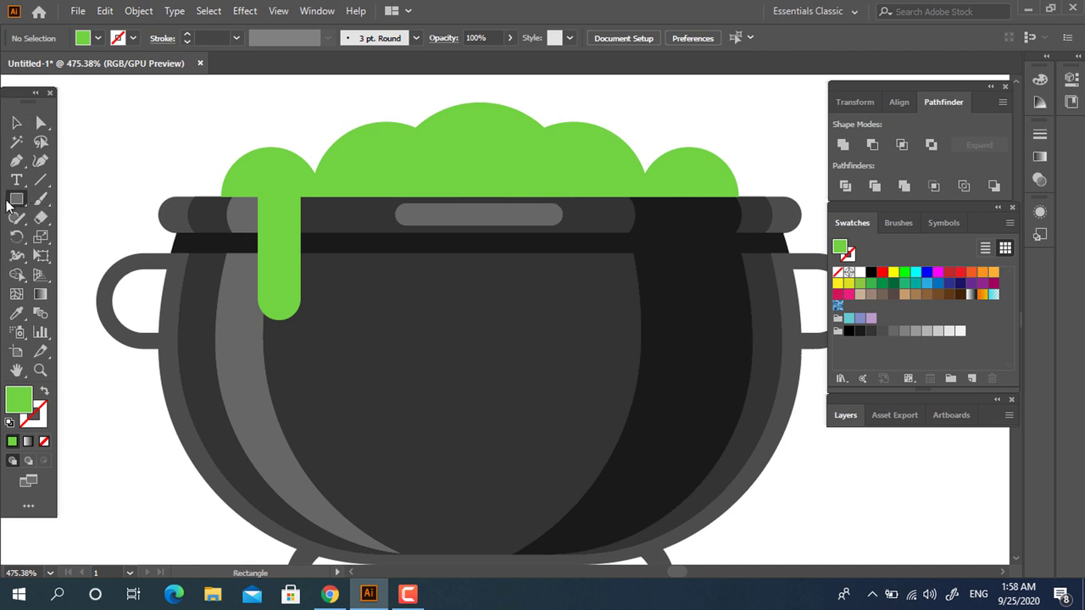
drag(327, 198, 365, 376)
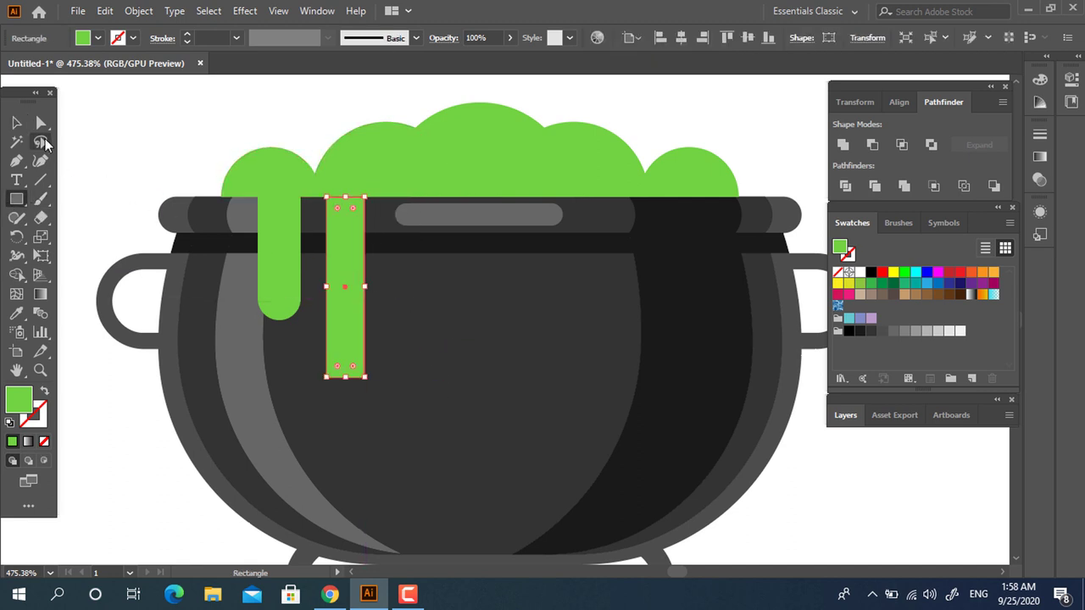
click(41, 123)
click(322, 379)
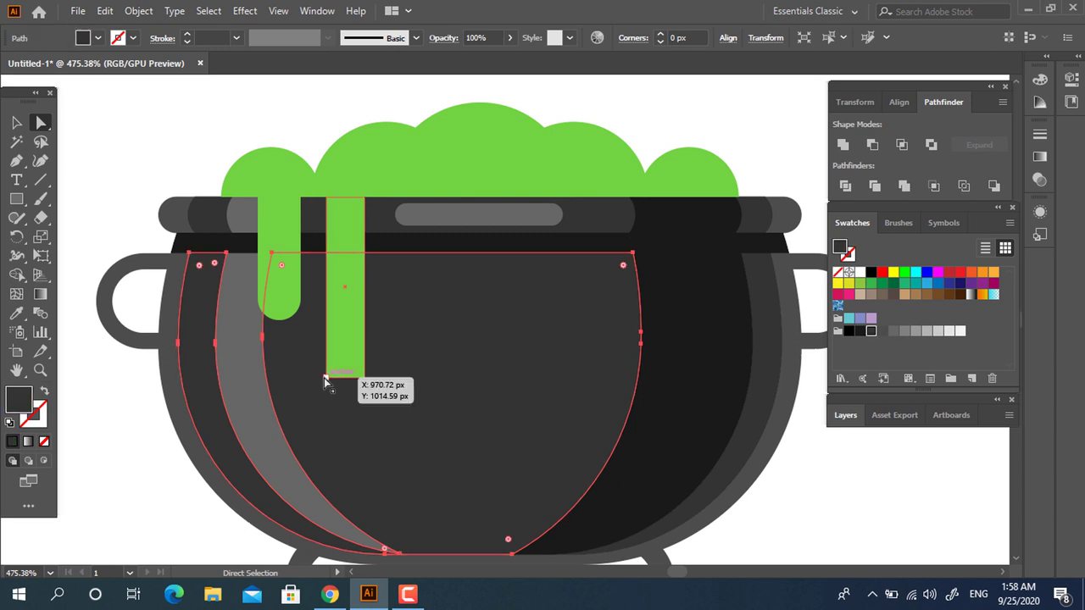
click(364, 376)
drag(338, 366, 359, 305)
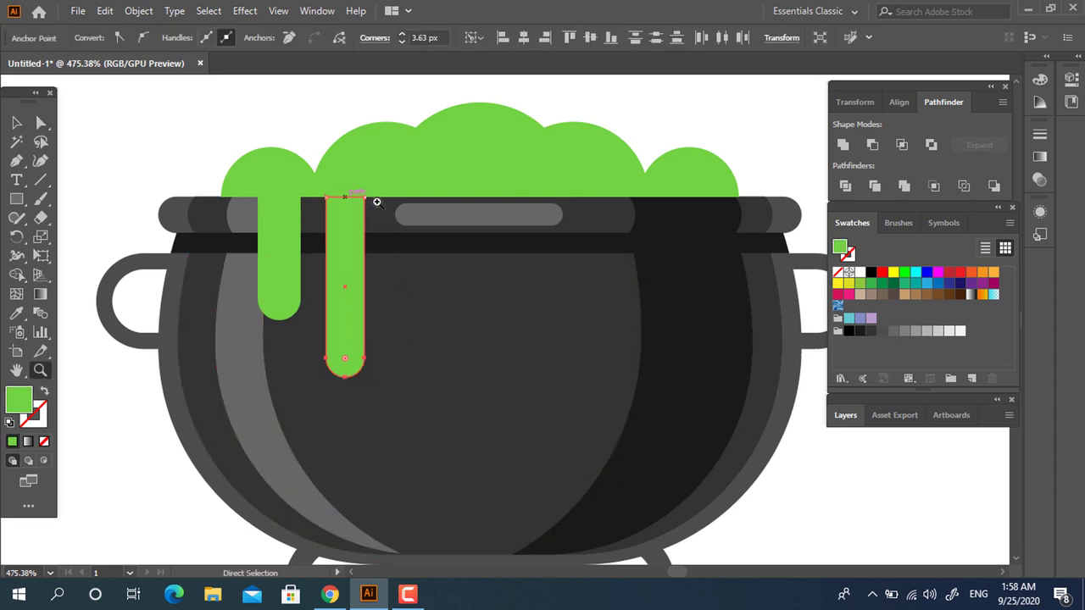
scroll(442, 256, down, 5)
scroll(442, 256, up, 2)
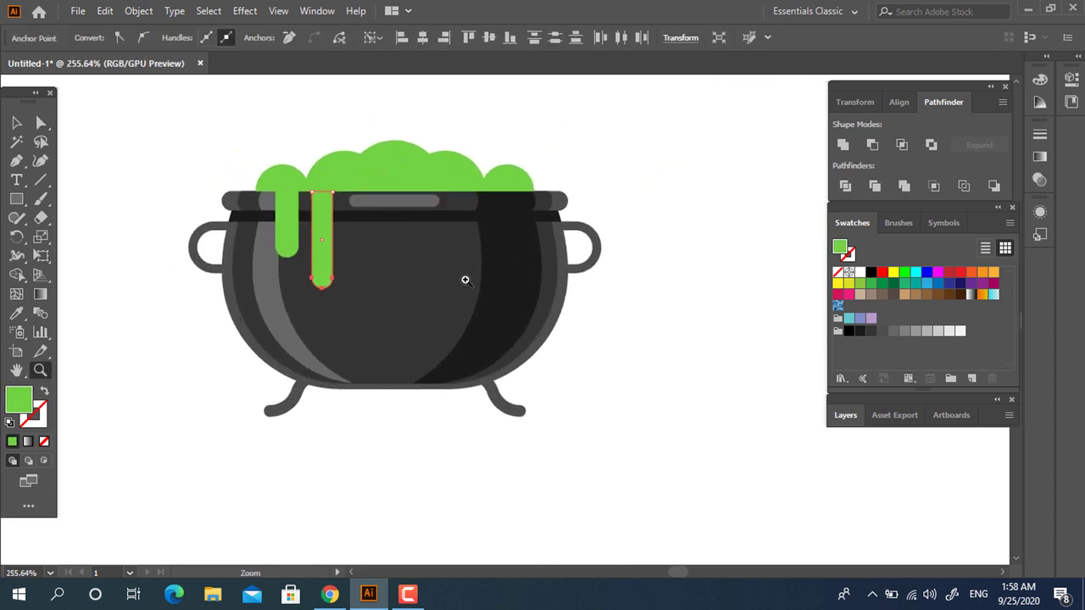
scroll(466, 279, down, 2)
scroll(438, 293, up, 4)
scroll(245, 297, up, 5)
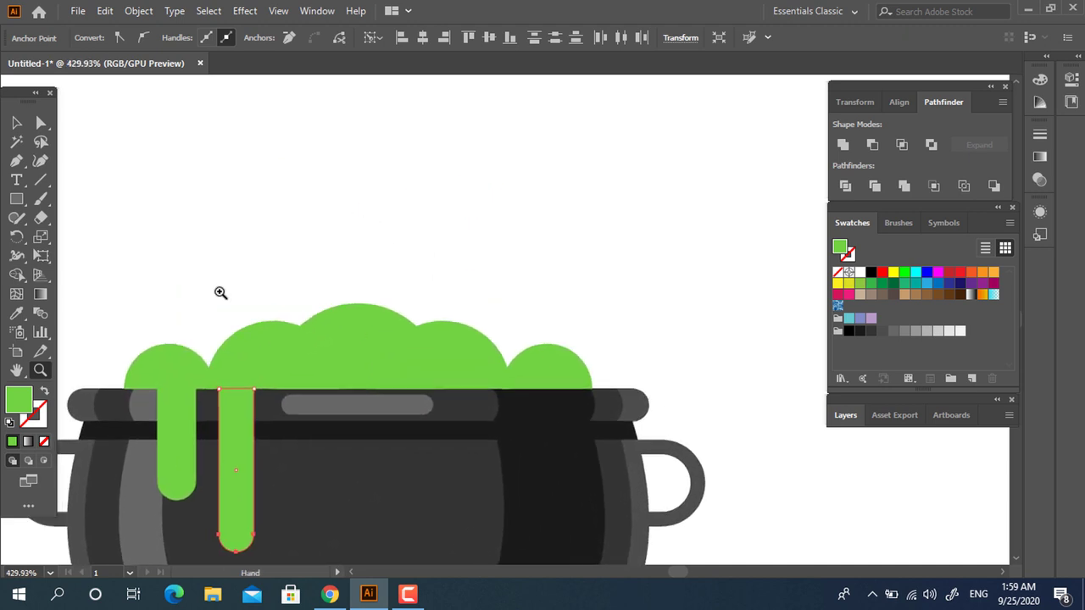
Draw several green circle bubbles of different sizes above the potion.
drag(22, 206, 74, 239)
mouse_move(164, 226)
mouse_down()
mouse_move(225, 285)
mouse_move(276, 293)
mouse_up()
drag(333, 154, 392, 214)
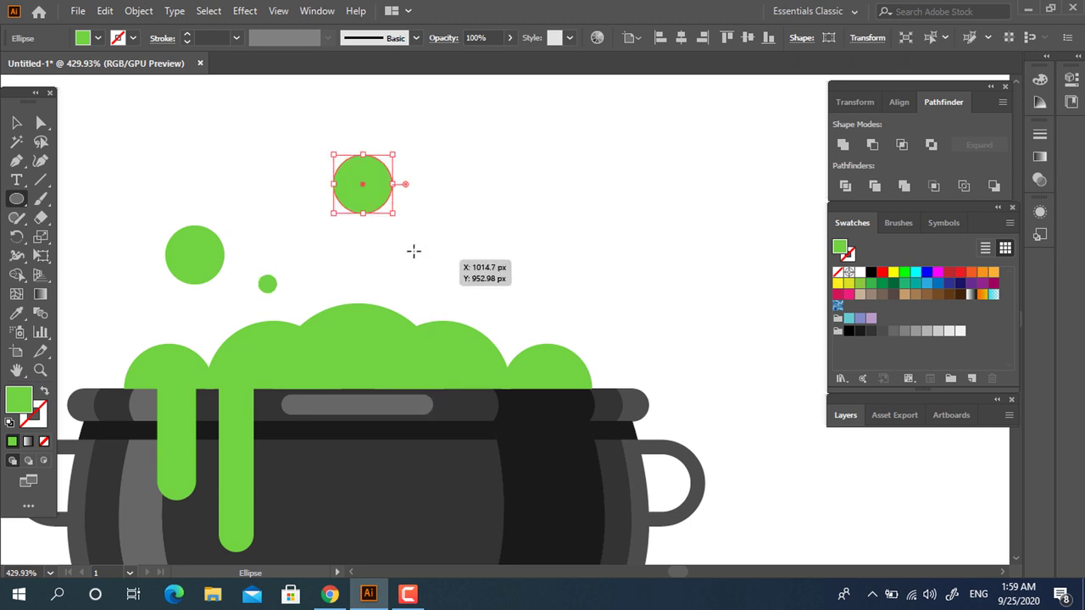
drag(422, 276, 436, 284)
drag(466, 184, 526, 244)
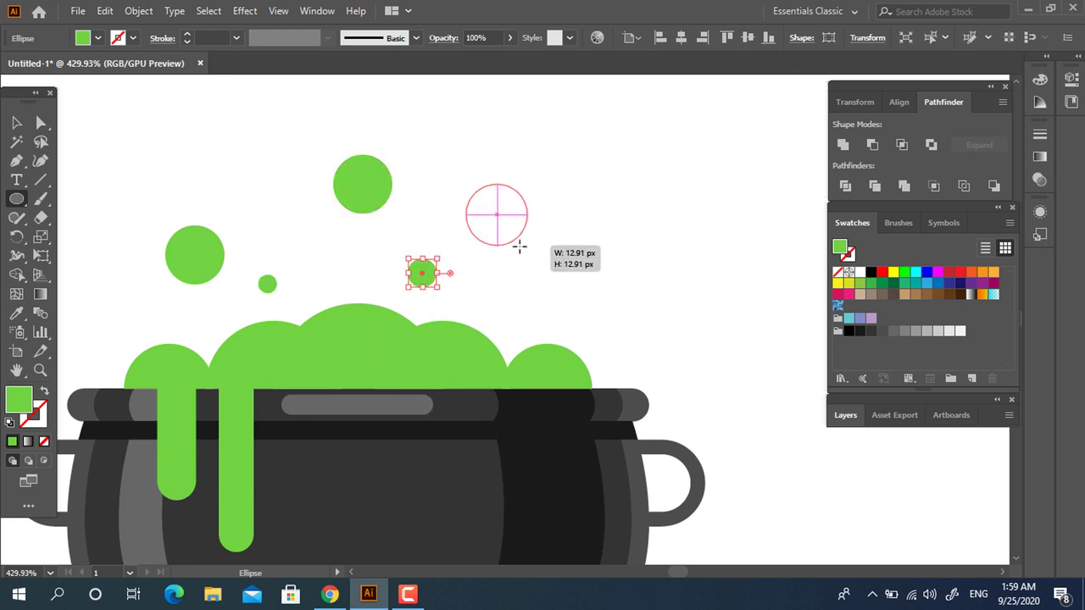
scroll(277, 273, down, 5)
scroll(277, 274, up, 2)
scroll(339, 252, up, 2)
scroll(431, 318, up, 2)
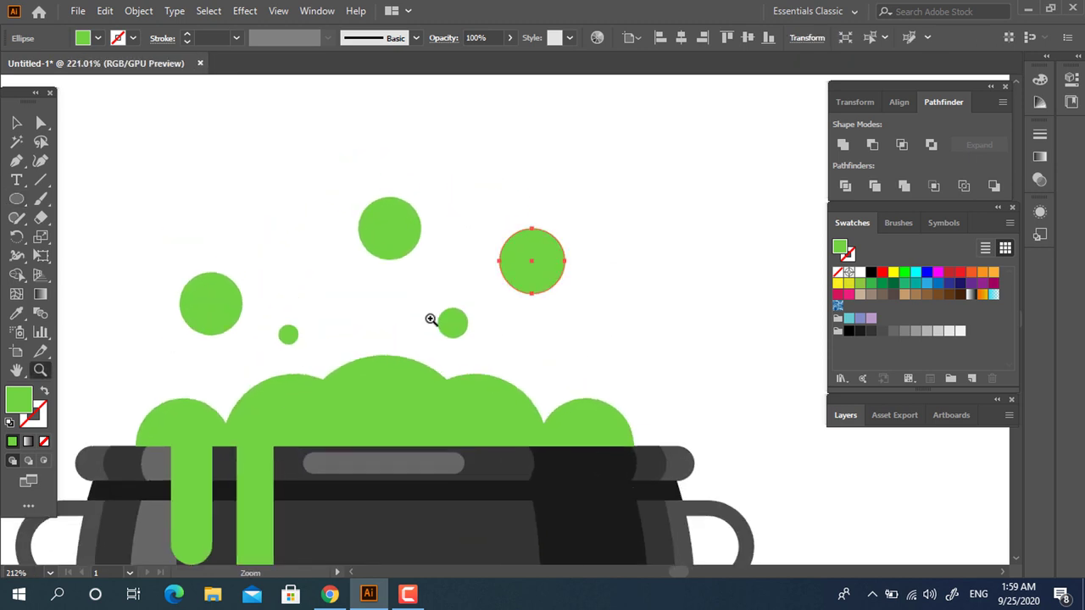
Turn a duplicated bubble into a hollow ring with Paste in Front and Minus Front.
click(17, 122)
drag(213, 308, 281, 211)
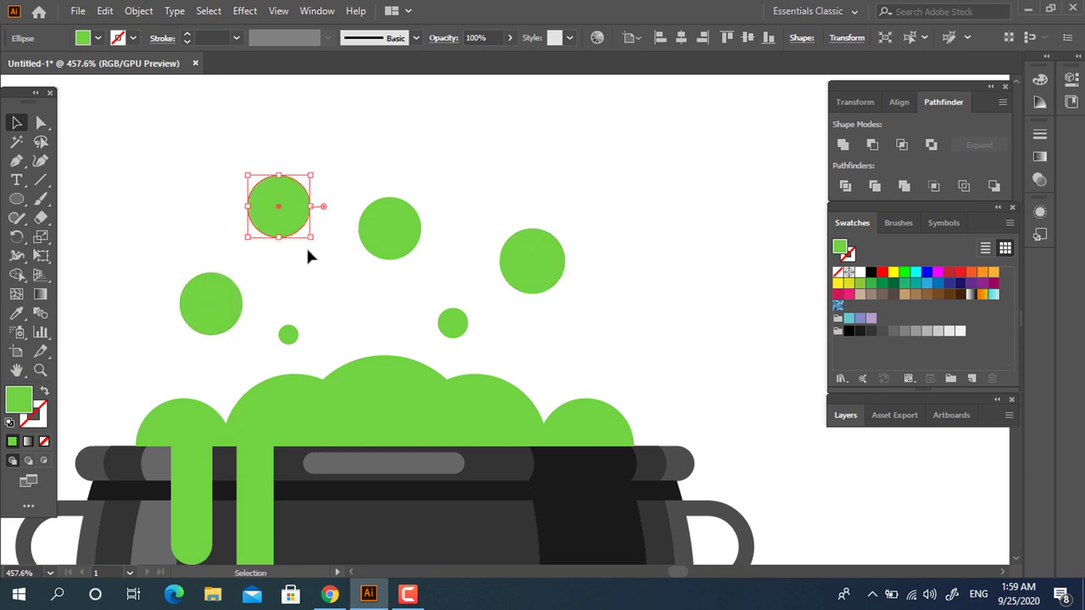
click(105, 11)
click(135, 87)
click(104, 11)
click(170, 126)
drag(310, 237, 306, 233)
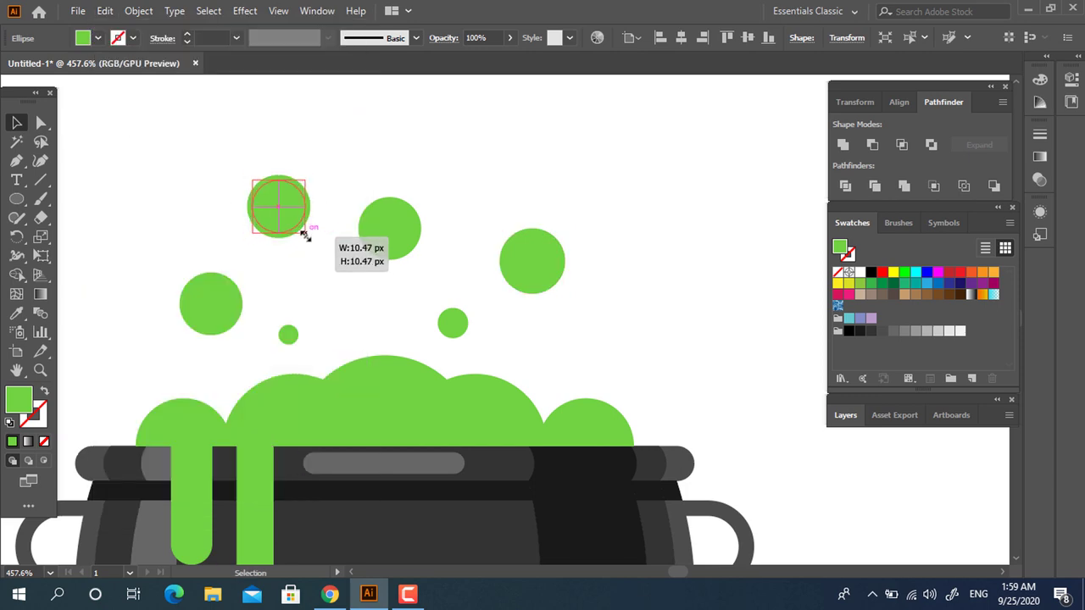
drag(253, 179, 248, 175)
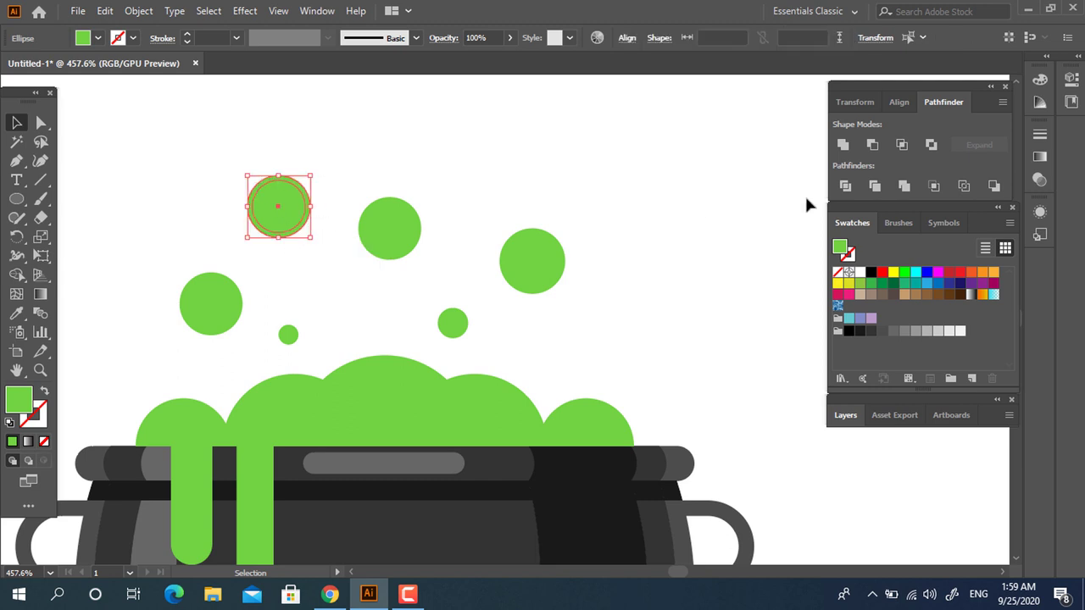
click(873, 146)
click(489, 198)
Add two smaller ring copies down-right and up-right, then zoom out.
mouse_move(301, 237)
mouse_down()
mouse_move(386, 332)
mouse_move(380, 319)
mouse_up()
click(392, 291)
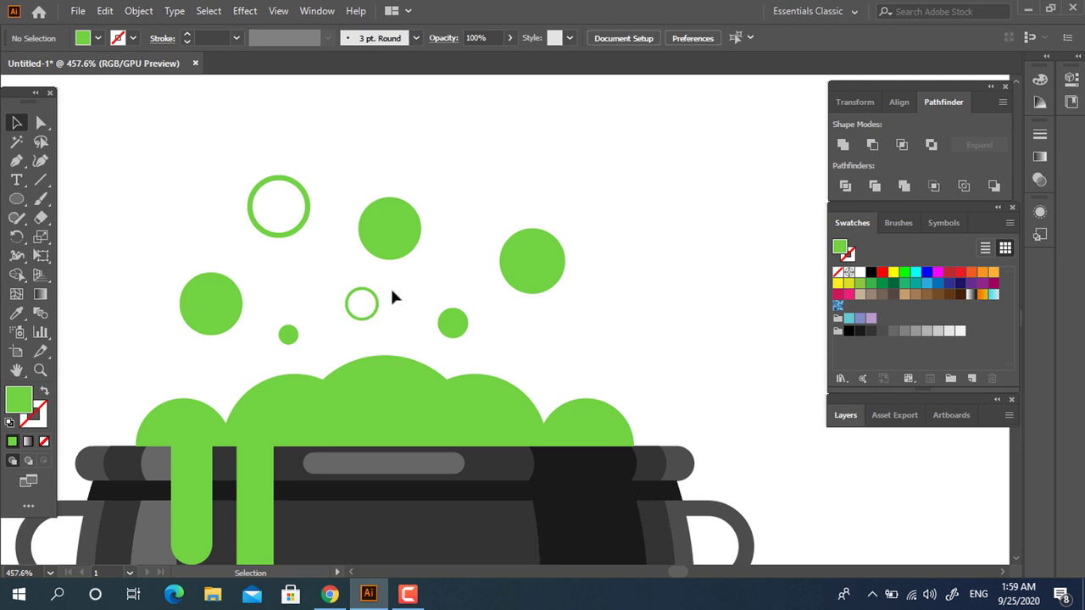
drag(476, 202, 475, 200)
click(374, 315)
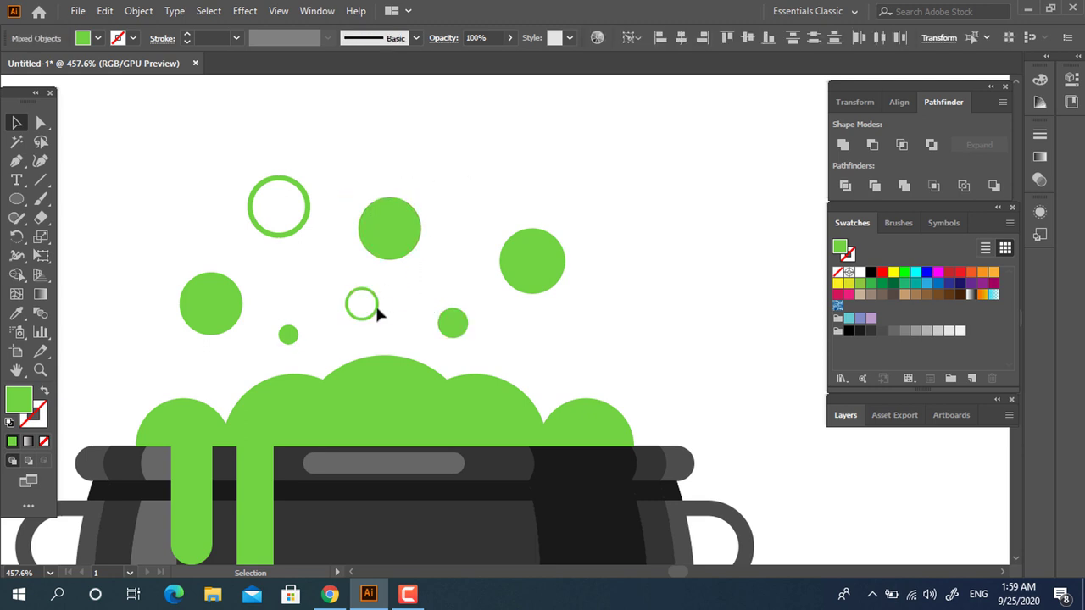
drag(376, 310, 490, 190)
key(z)
alt+click(436, 277)
alt+click(435, 277)
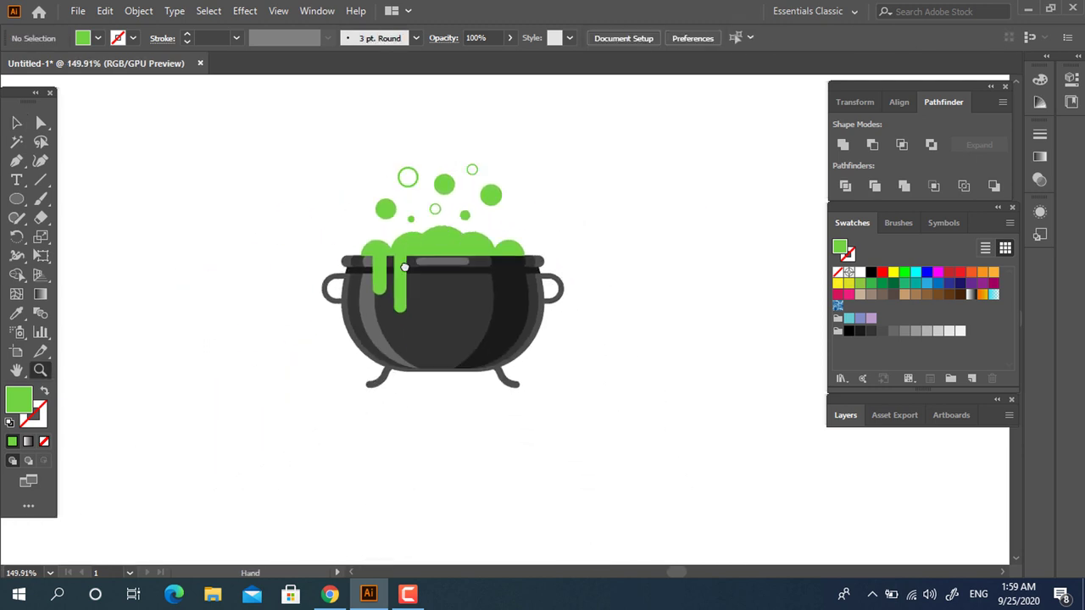
drag(486, 368, 520, 451)
click(449, 483)
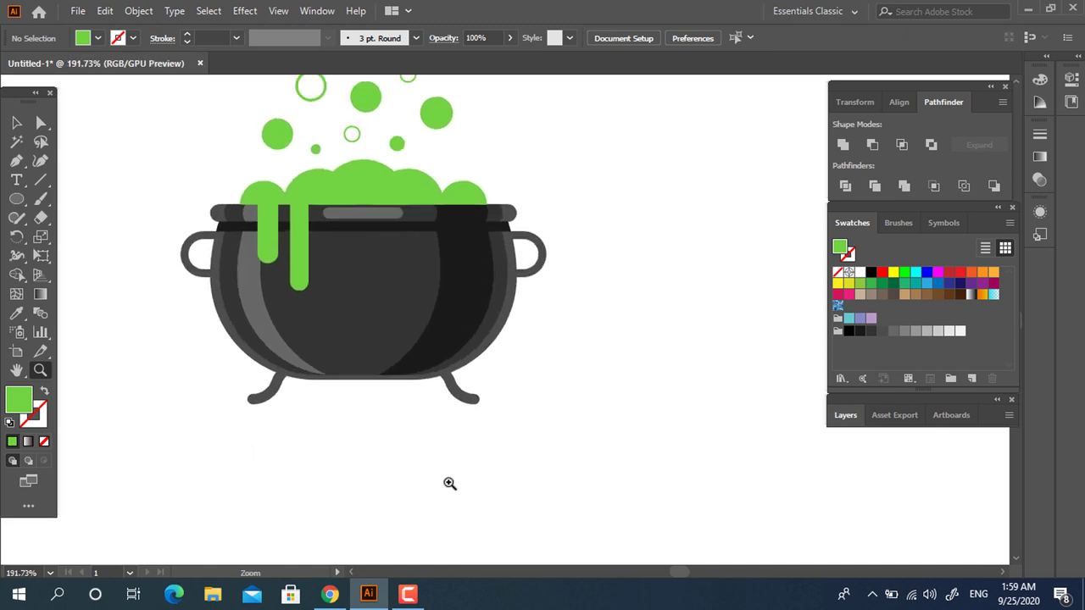
click(18, 162)
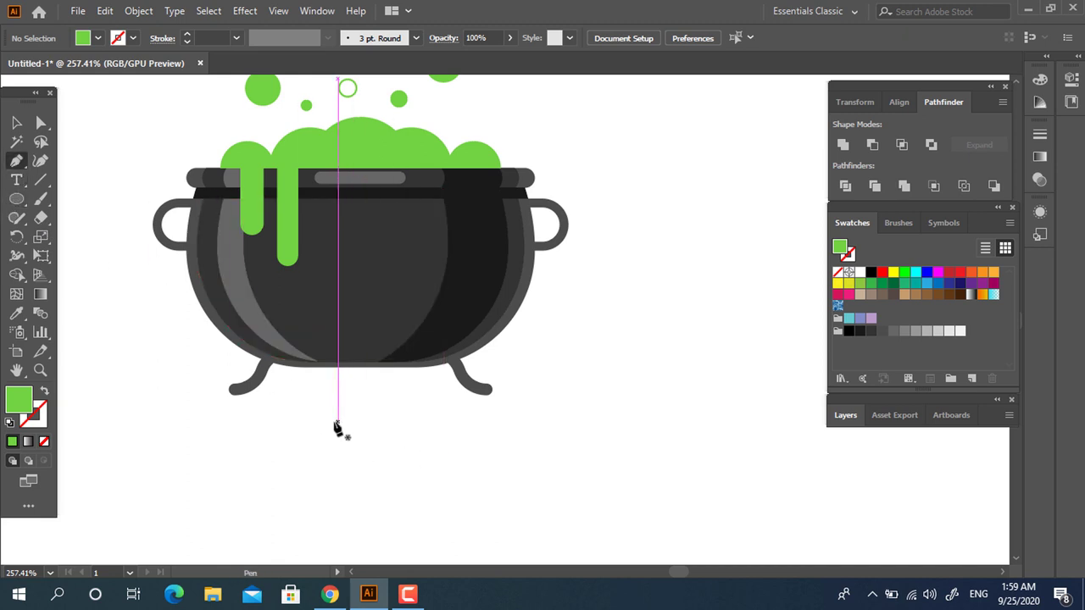
Draw a triangle beneath the cauldron between its legs and fill it orange (FF8F08).
click(335, 422)
click(365, 346)
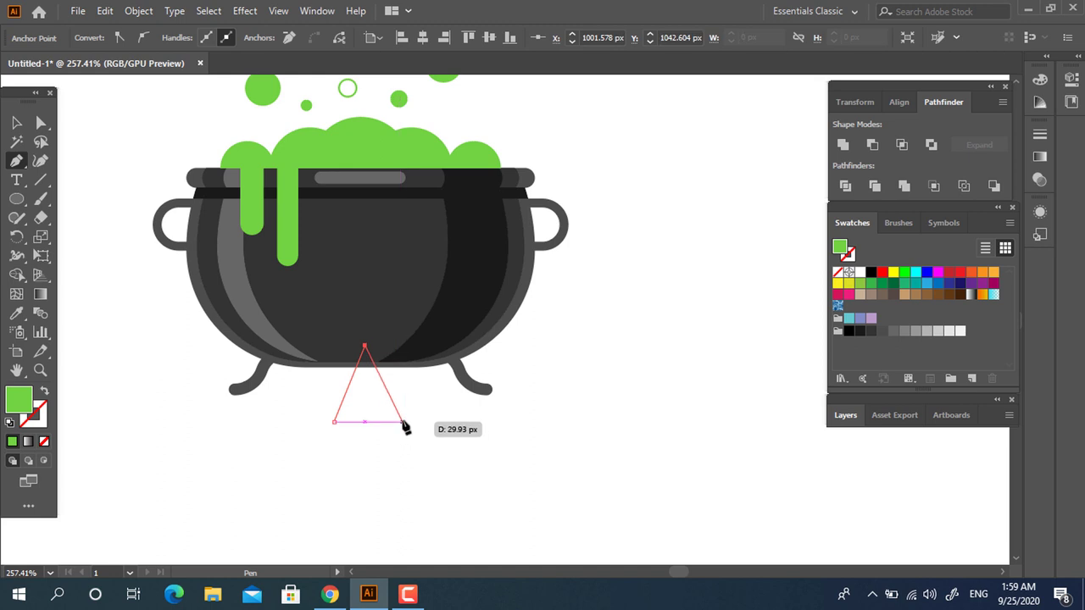
click(402, 421)
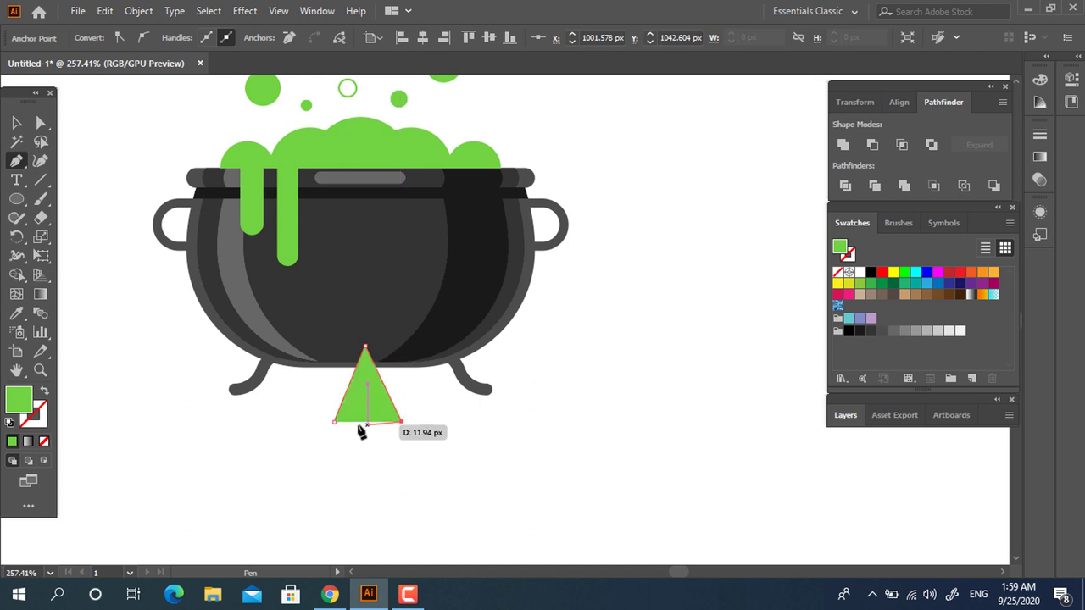
double_click(19, 398)
click(251, 245)
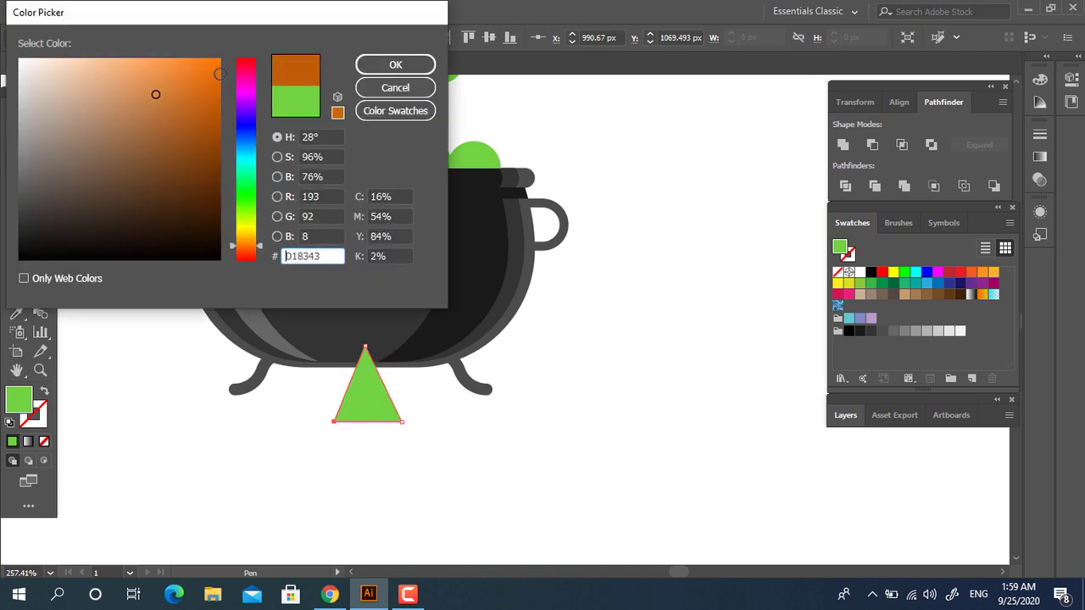
click(395, 64)
Zoom in on the orange triangle and select it.
key(z)
mouse_move(407, 405)
mouse_down()
mouse_move(444, 426)
mouse_move(492, 428)
mouse_up()
click(16, 123)
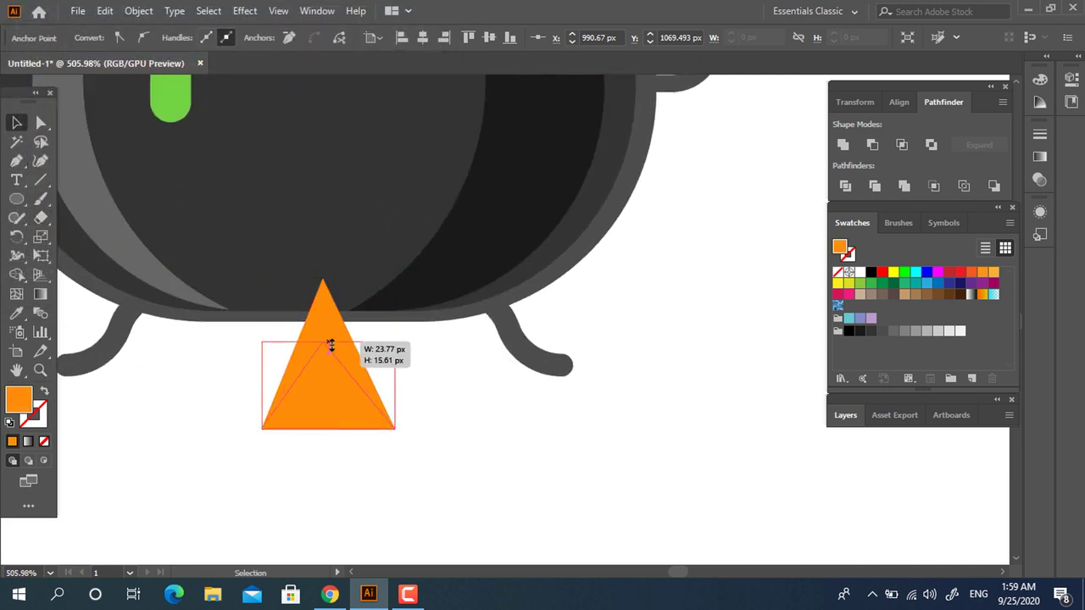
Shorten the flame triangle and duplicate it into a row of three orange triangles.
drag(328, 279, 328, 346)
click(460, 458)
mouse_move(348, 415)
alt+mouse_down()
mouse_move(446, 415)
mouse_move(345, 407)
alt+mouse_up()
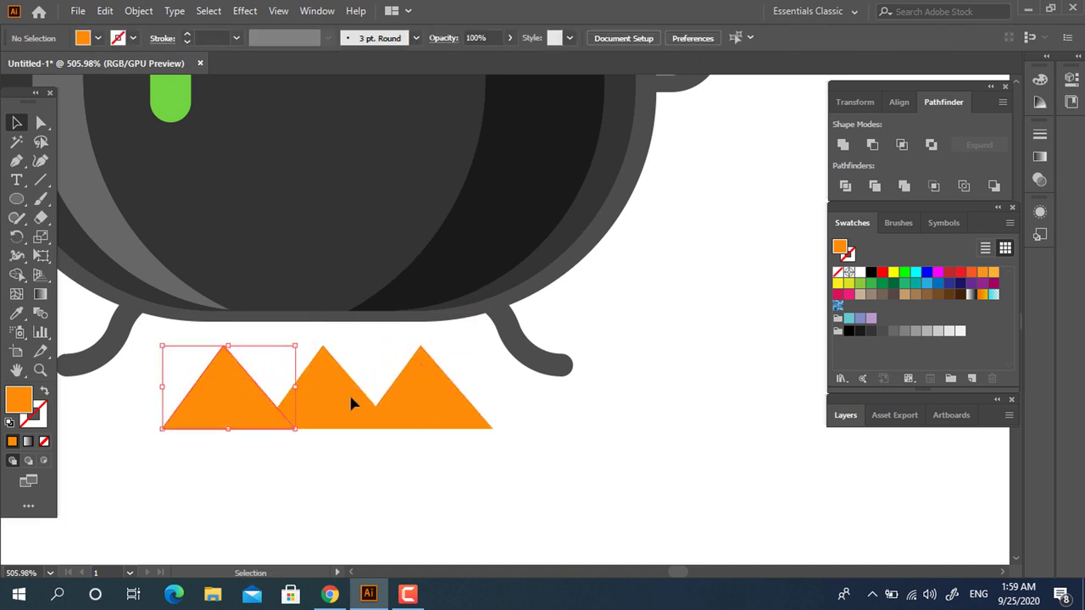
shift+click(449, 414)
click(626, 421)
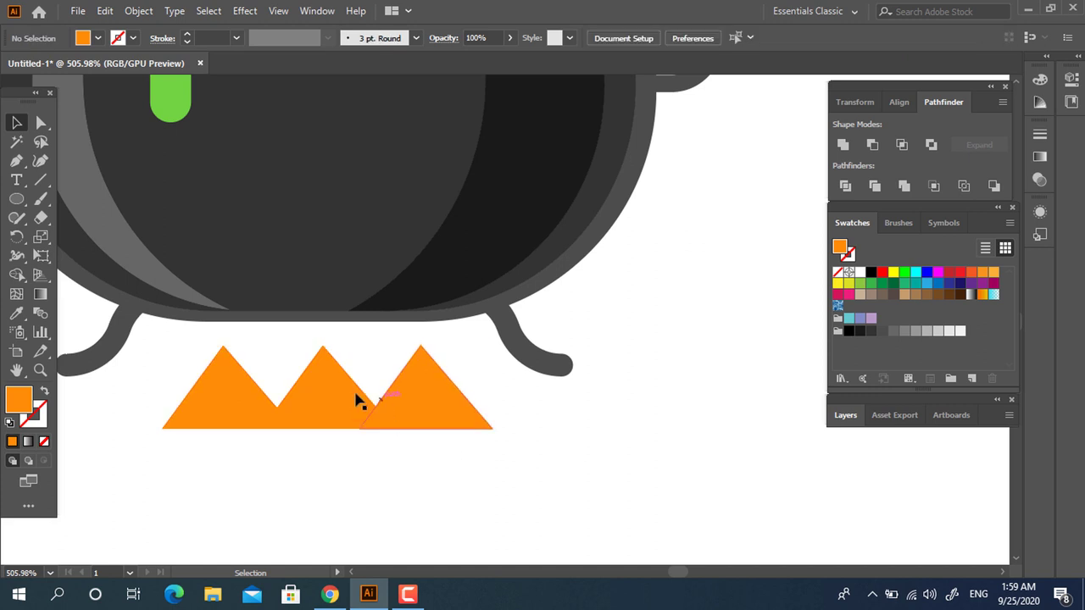
Add a raised lighter-orange triangle between the first two and copy it to the right.
alt+drag(364, 395, 309, 379)
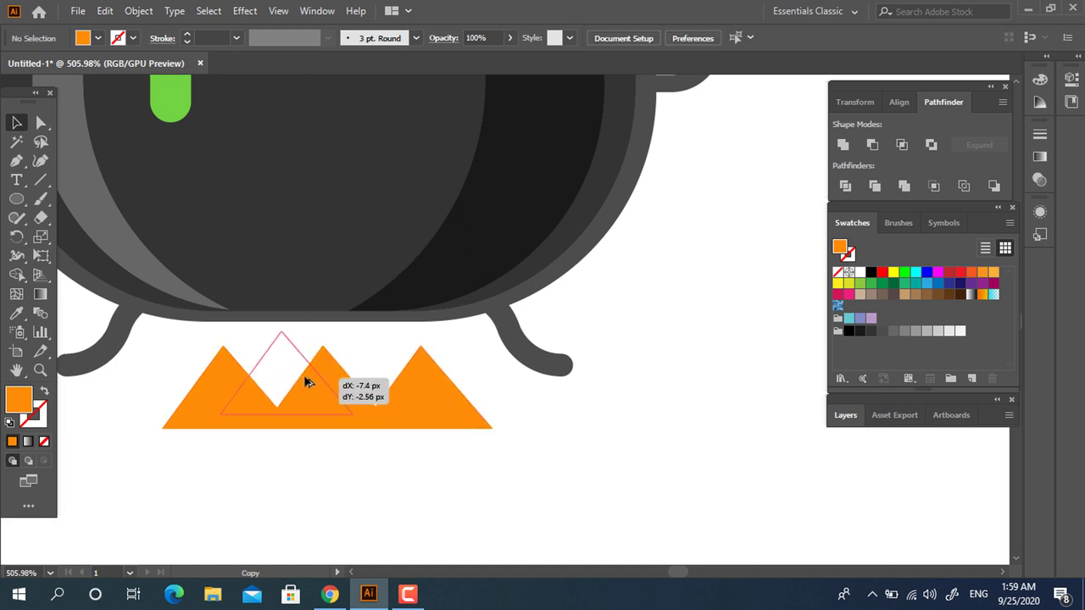
double_click(19, 398)
drag(259, 245, 259, 240)
click(378, 69)
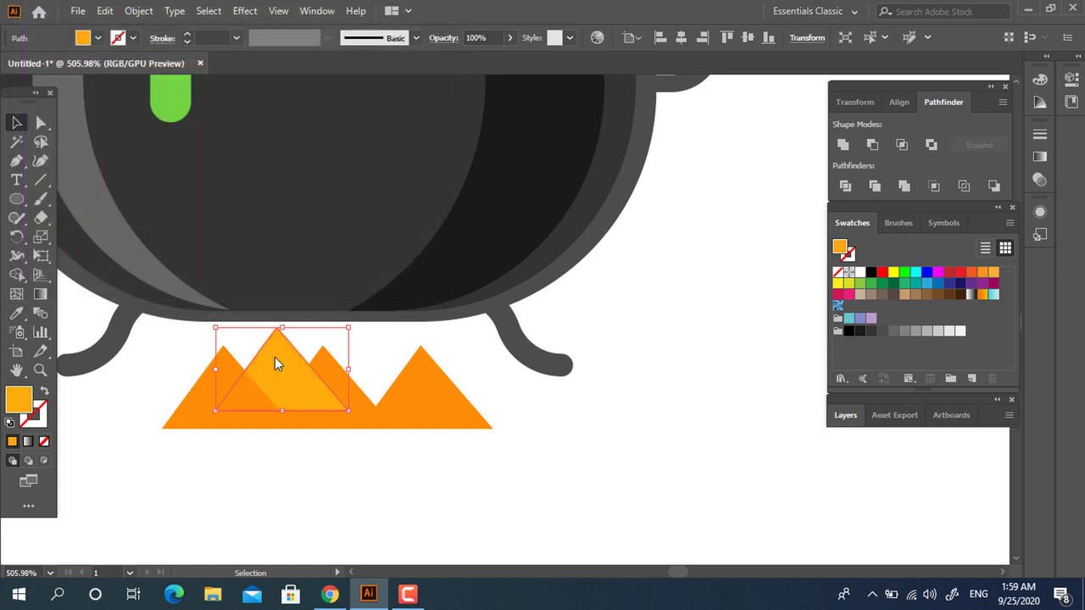
key(ctrl)
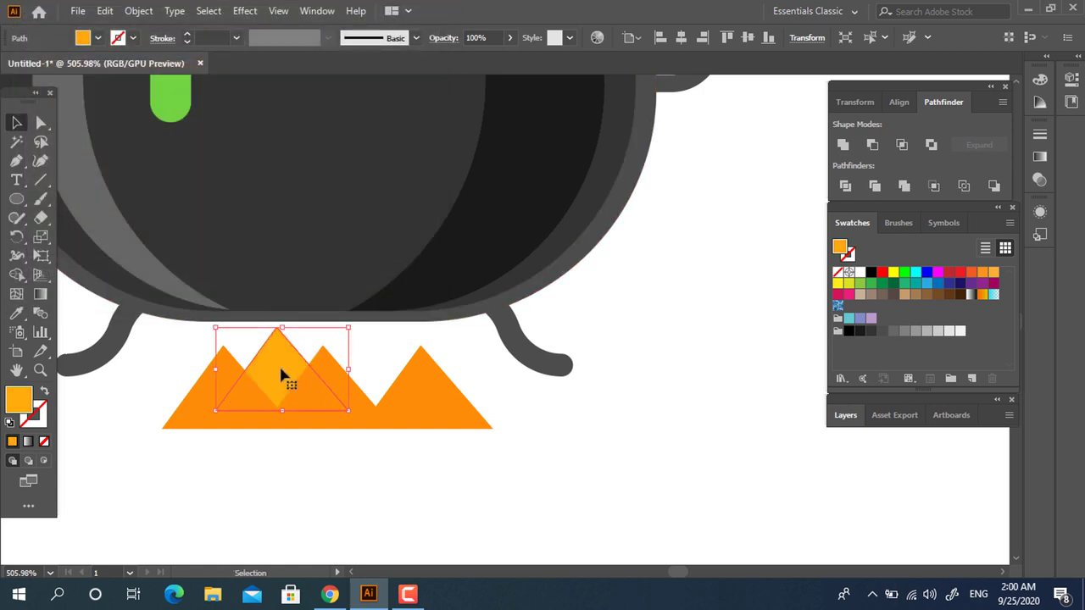
mouse_move(286, 376)
mouse_down()
mouse_move(373, 373)
mouse_move(337, 336)
mouse_up()
click(596, 415)
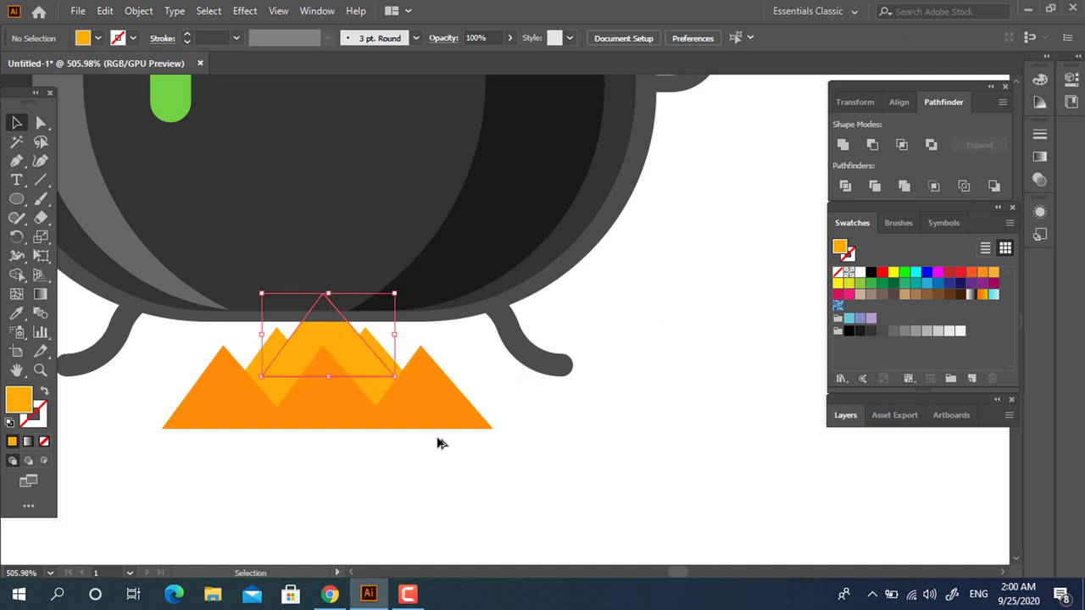
Colour the new triangle copy yellow (FFDC0D) and send it behind the others.
double_click(20, 402)
drag(250, 239, 250, 231)
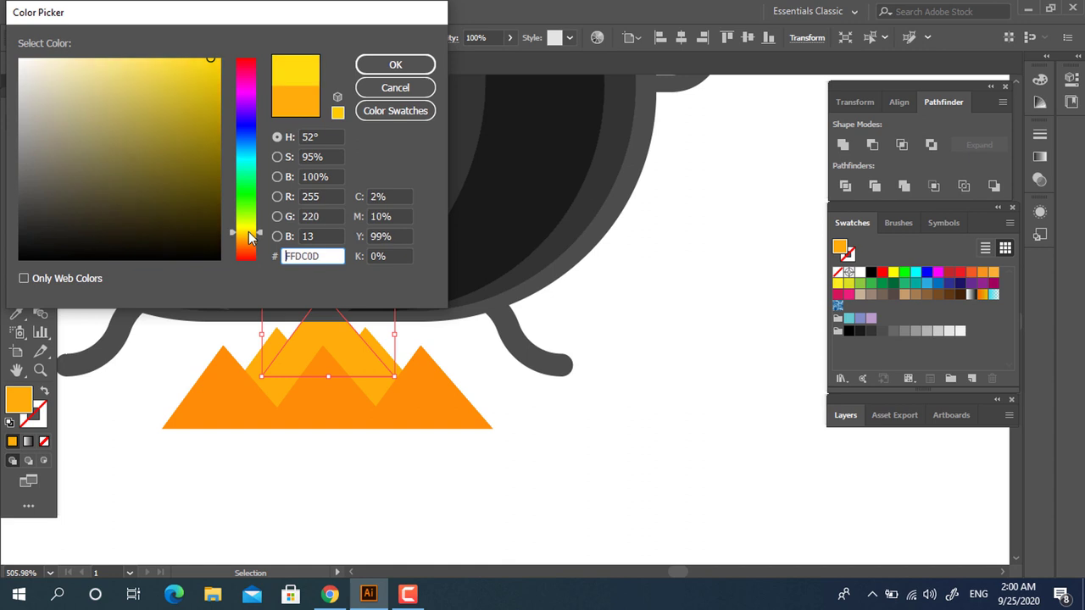
click(424, 66)
click(475, 445)
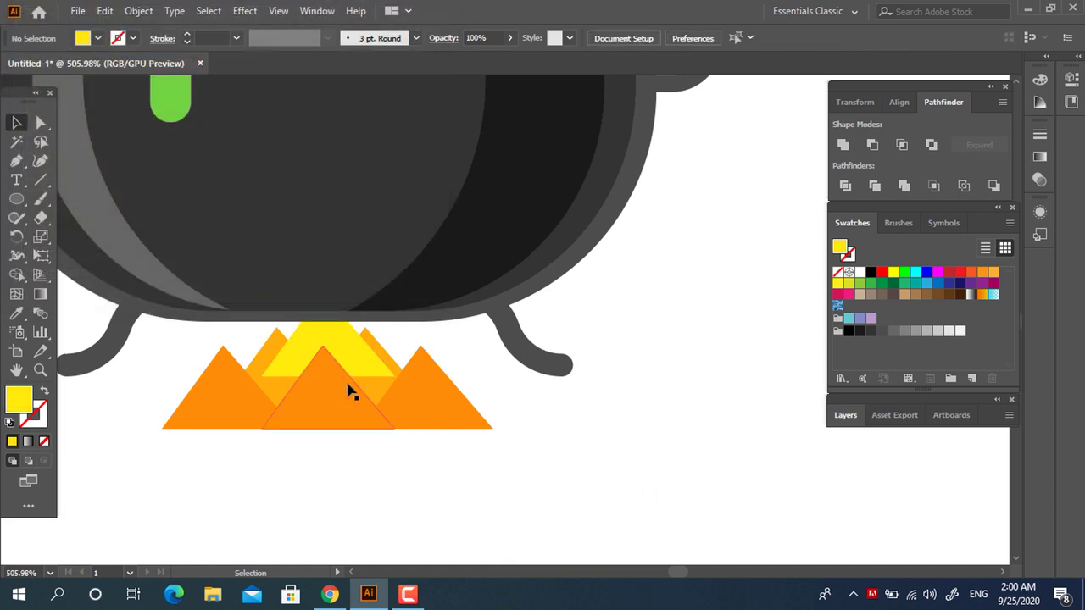
click(361, 365)
click(361, 354)
key(ctrl+[)
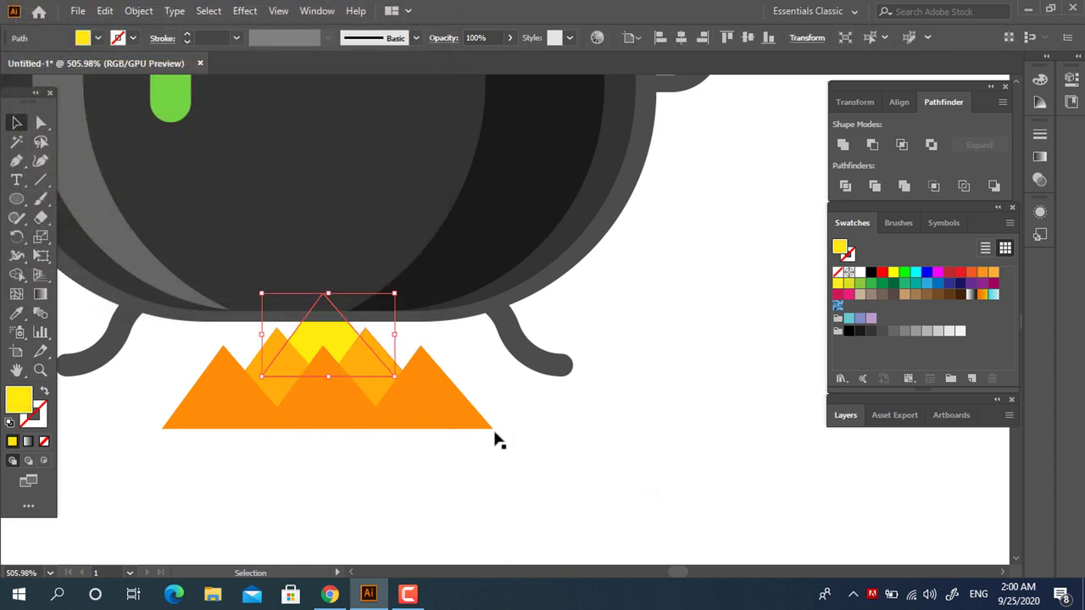
click(496, 441)
Recolour the three front triangles a darker orange (FF6E0B).
click(446, 424)
shift+click(302, 401)
shift+click(214, 408)
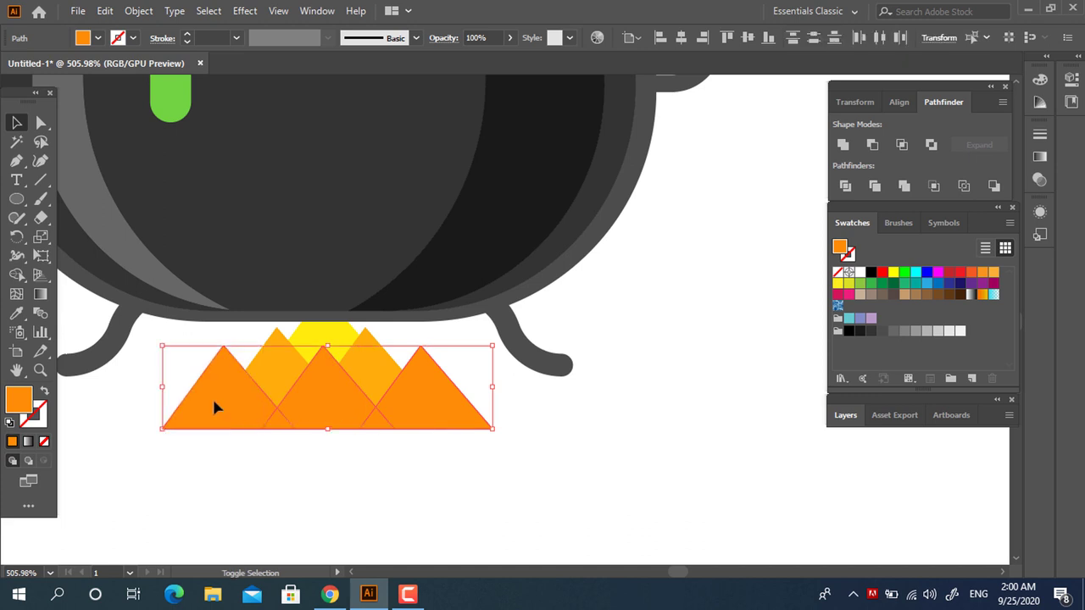
double_click(23, 402)
drag(259, 244, 259, 247)
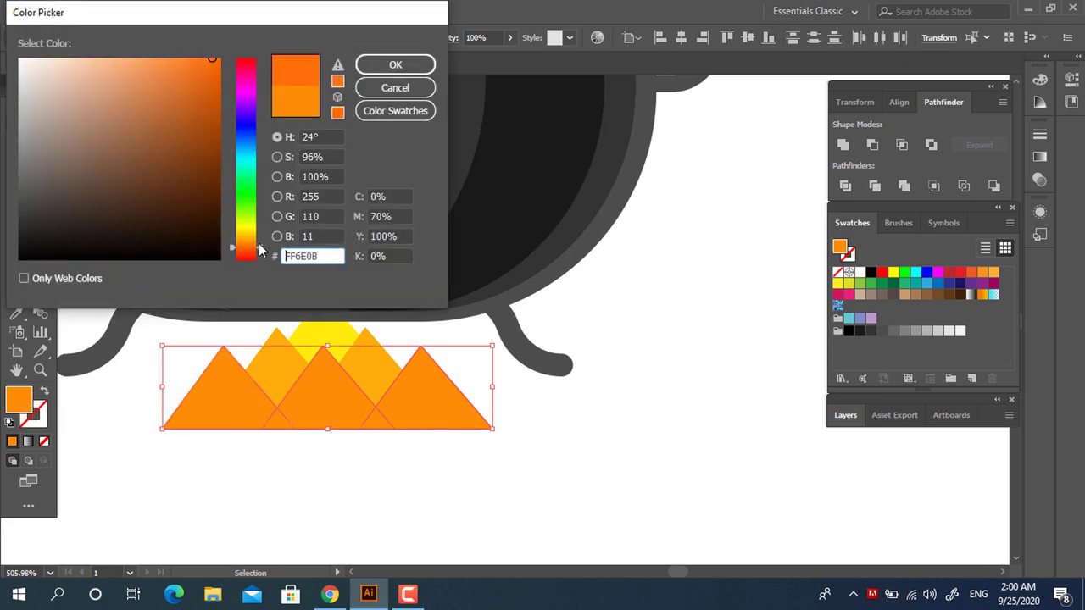
click(396, 65)
Select all the flame triangles and group them.
click(469, 475)
drag(457, 466, 216, 354)
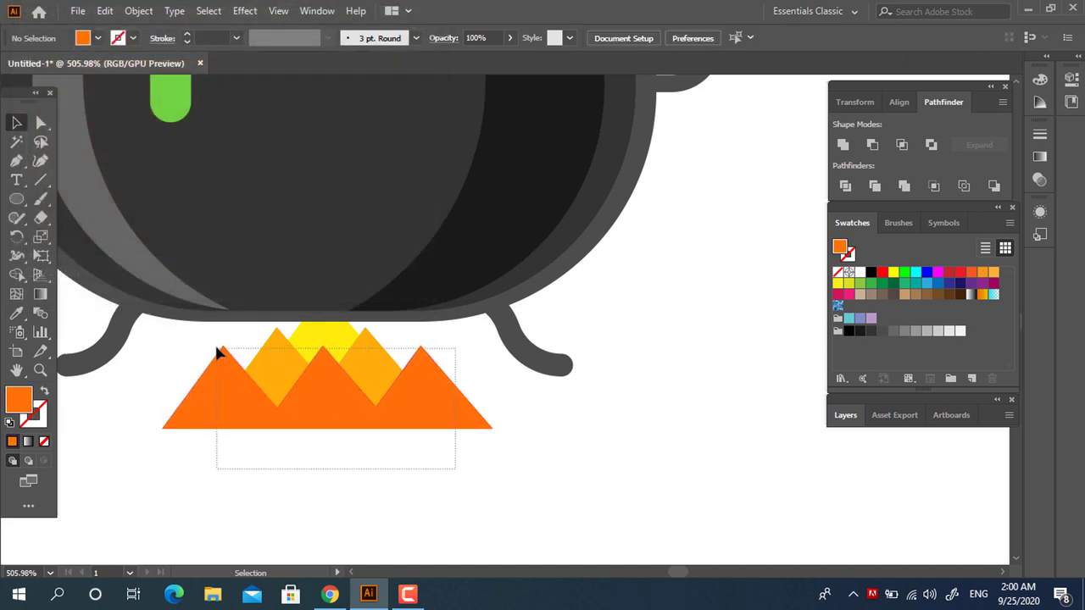
right_click(330, 381)
click(387, 150)
click(562, 413)
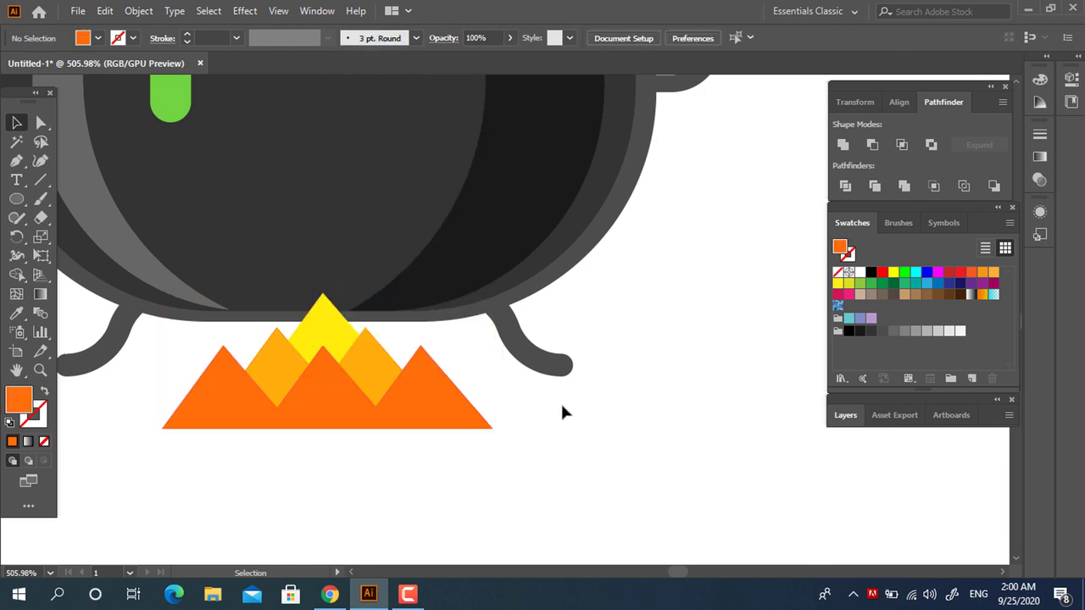
scroll(217, 414, down, 5)
scroll(607, 499, up, 5)
scroll(608, 499, up, 3)
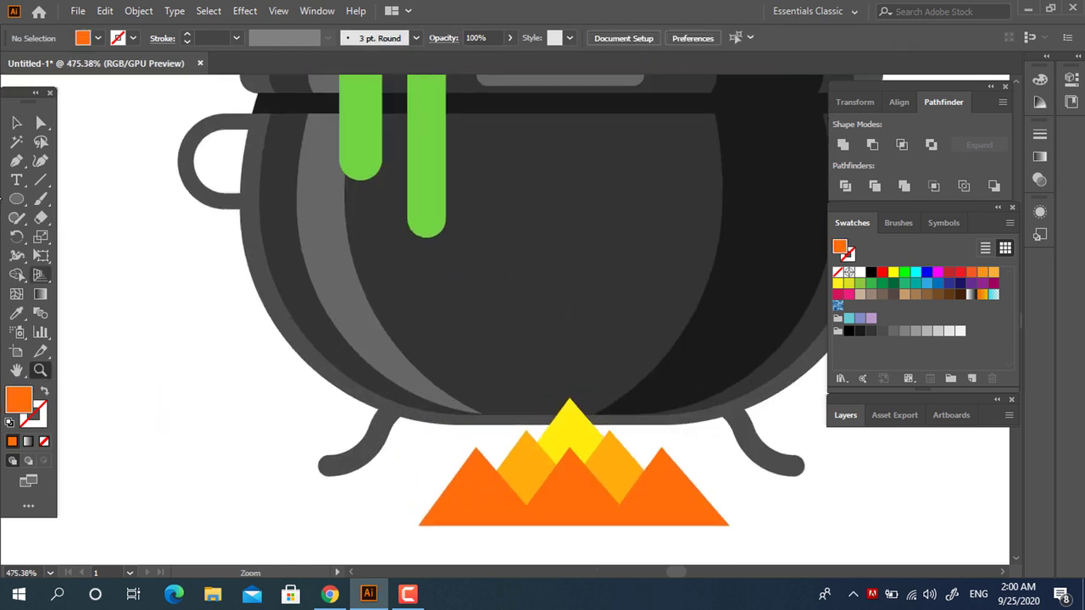
drag(519, 314, 418, 283)
drag(522, 450, 522, 425)
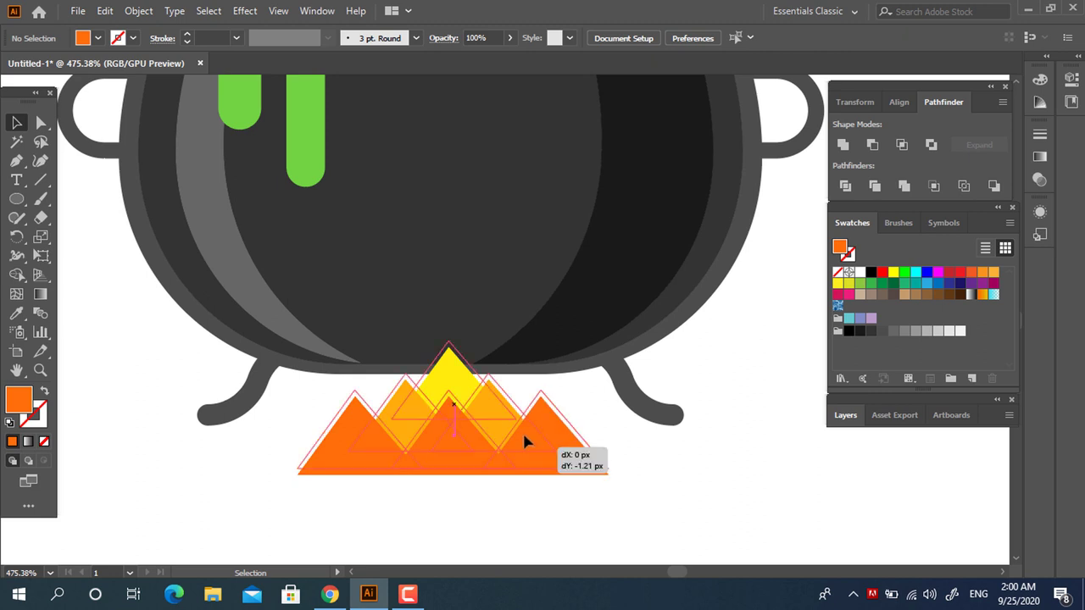
click(465, 461)
key(z)
drag(465, 462, 363, 408)
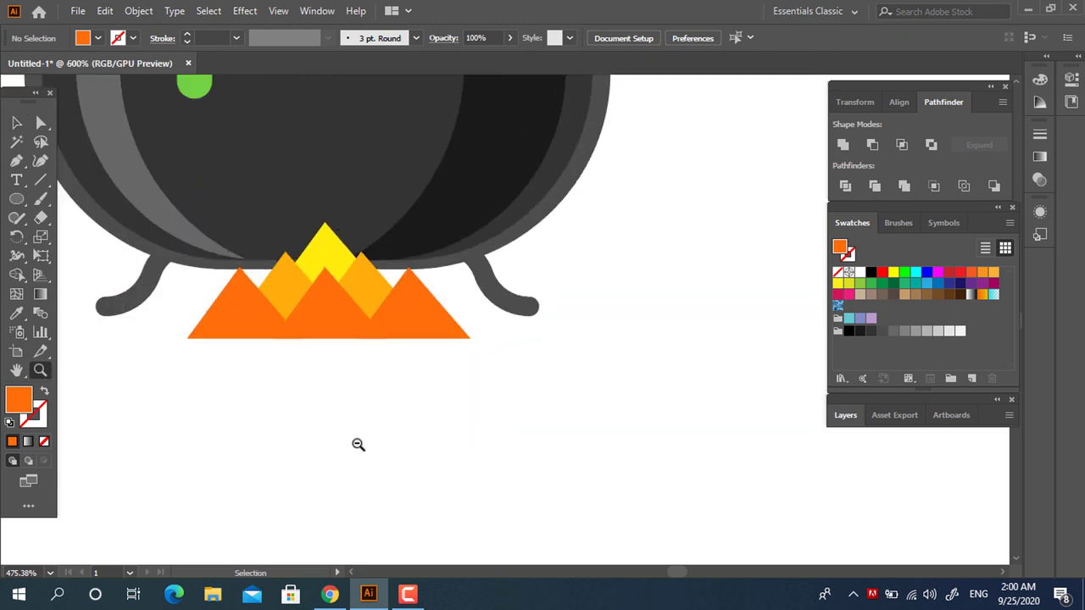
drag(481, 325, 560, 325)
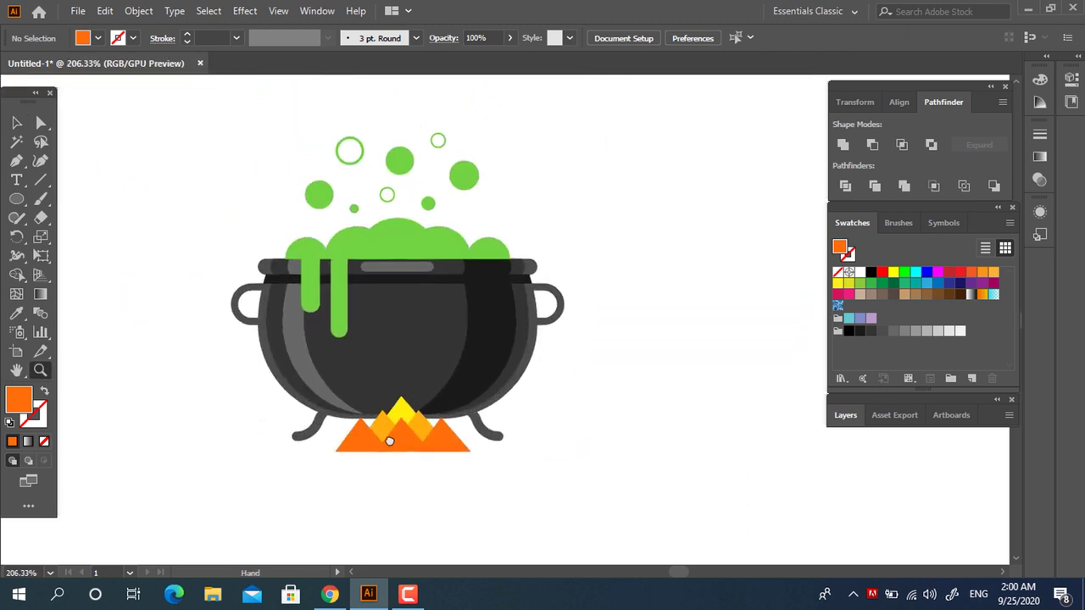
drag(193, 274, 398, 488)
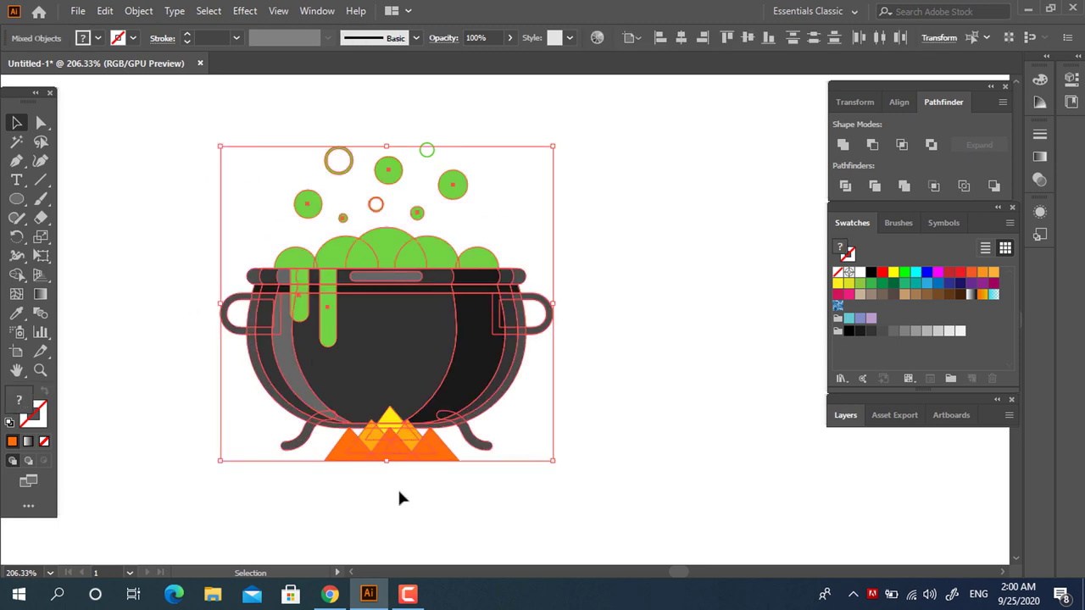
right_click(414, 322)
click(458, 180)
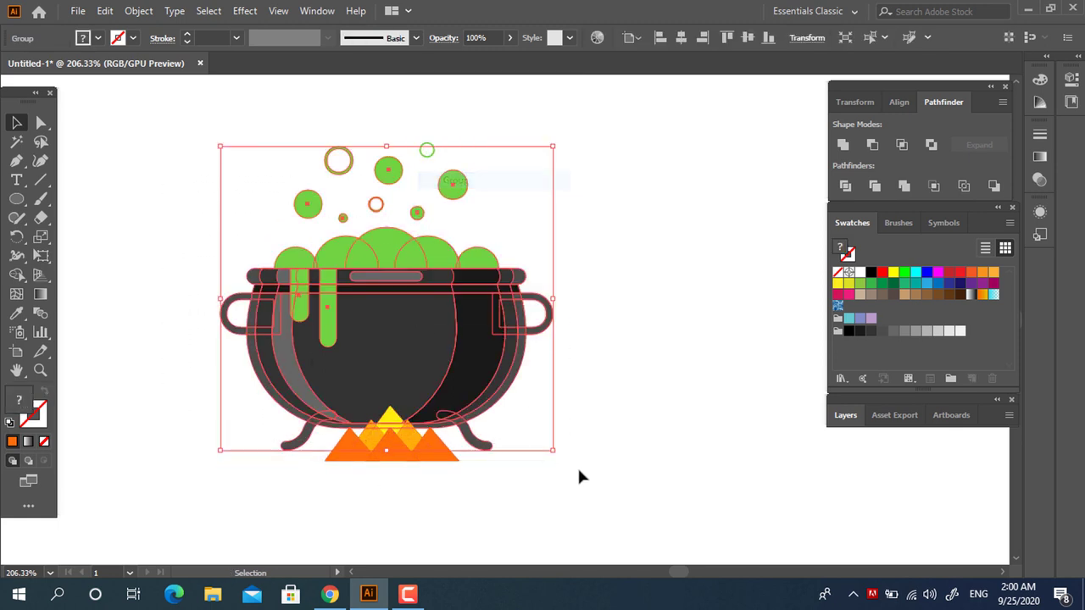
key(ctrl+z)
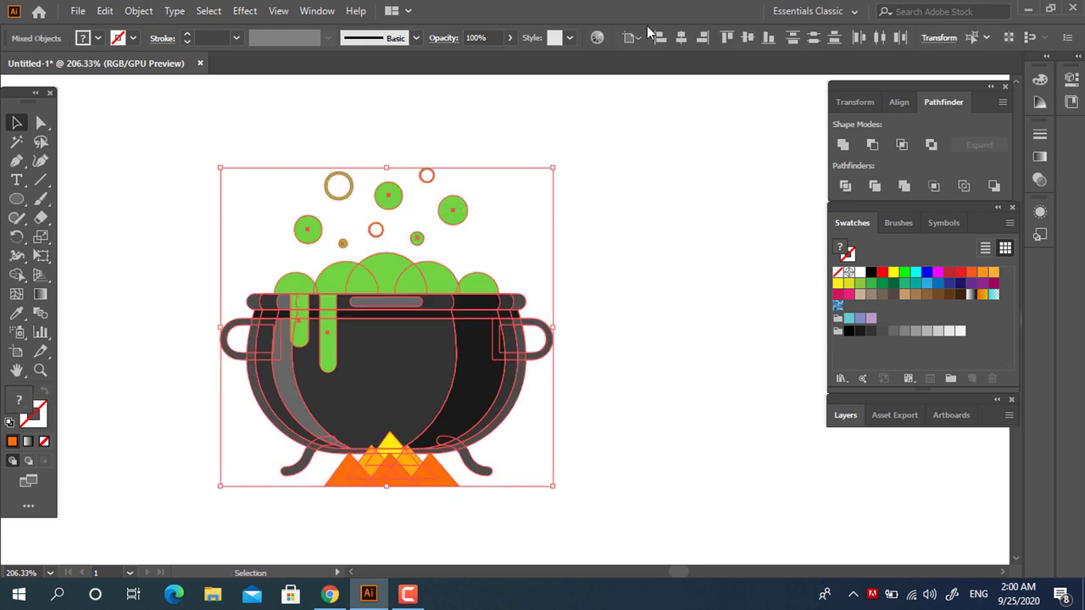
click(605, 404)
key(z)
alt+click(605, 404)
click(448, 412)
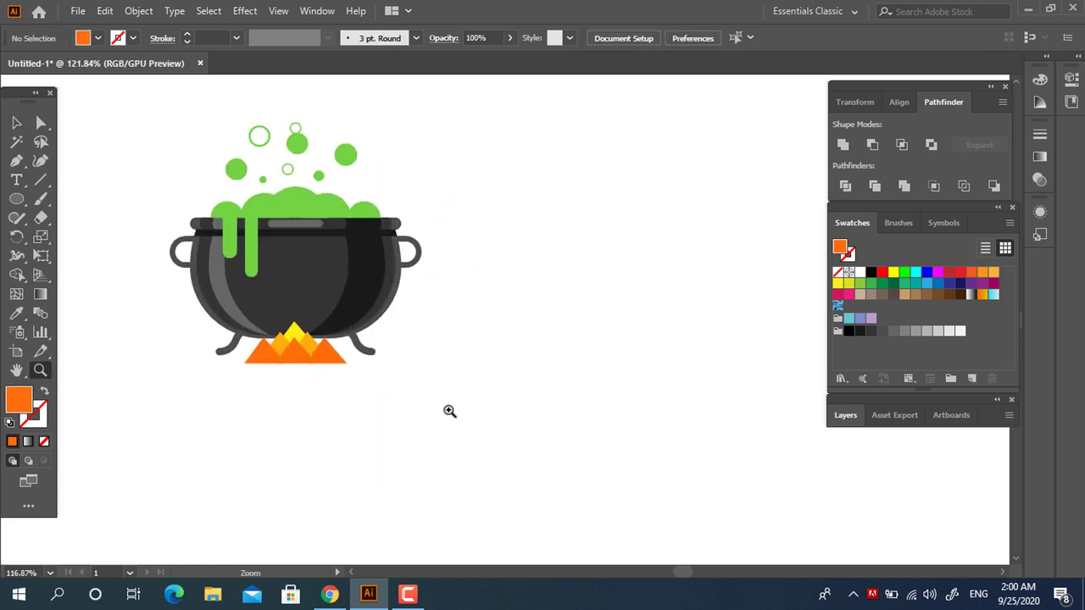
click(448, 412)
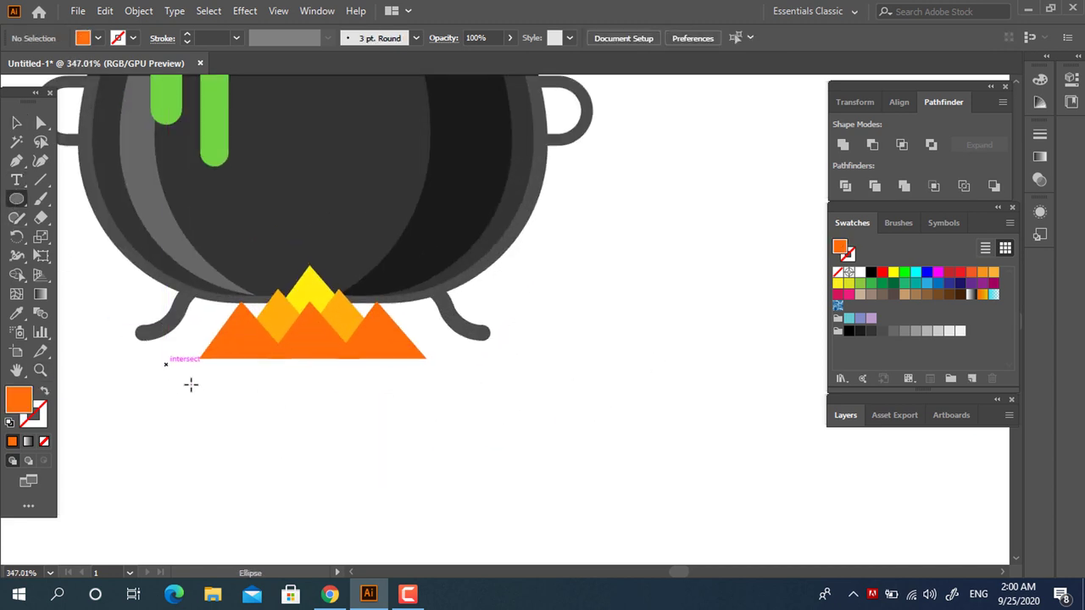
drag(167, 365, 169, 337)
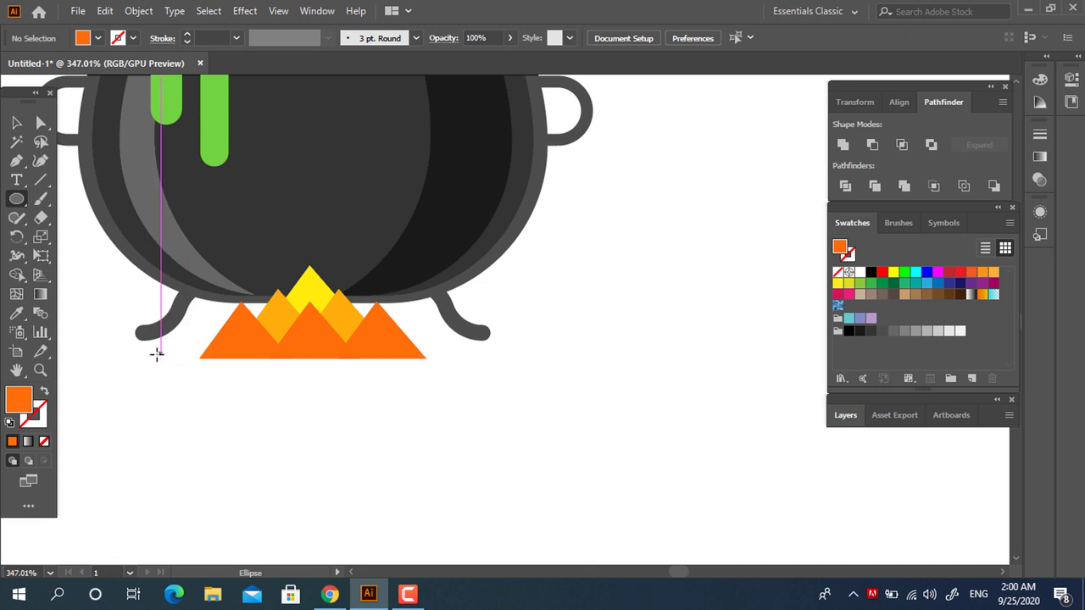
key(z)
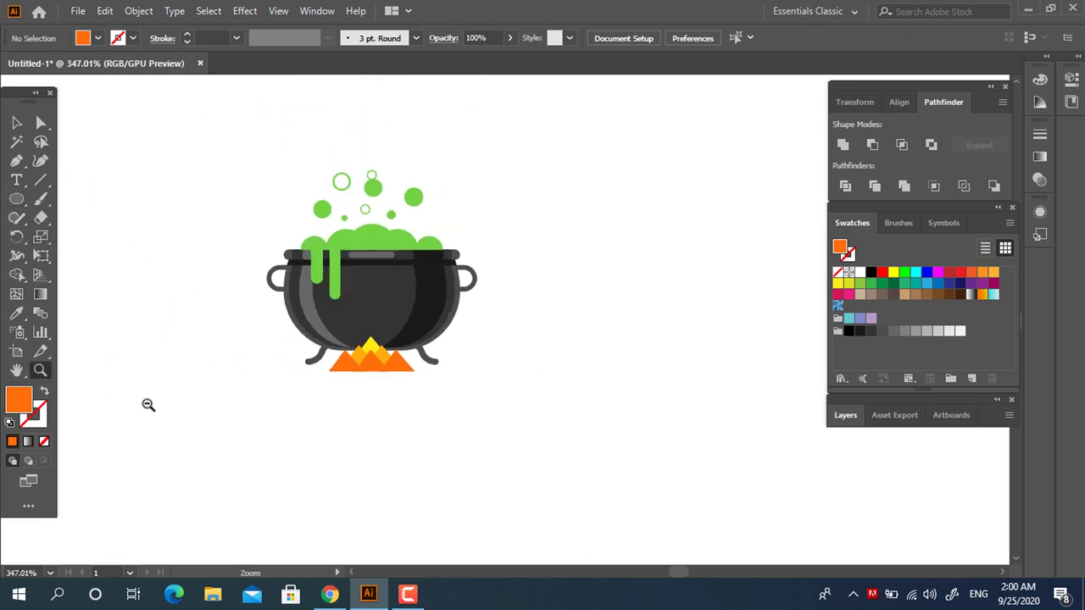
mouse_move(340, 418)
mouse_down()
mouse_move(424, 422)
mouse_move(407, 367)
mouse_up()
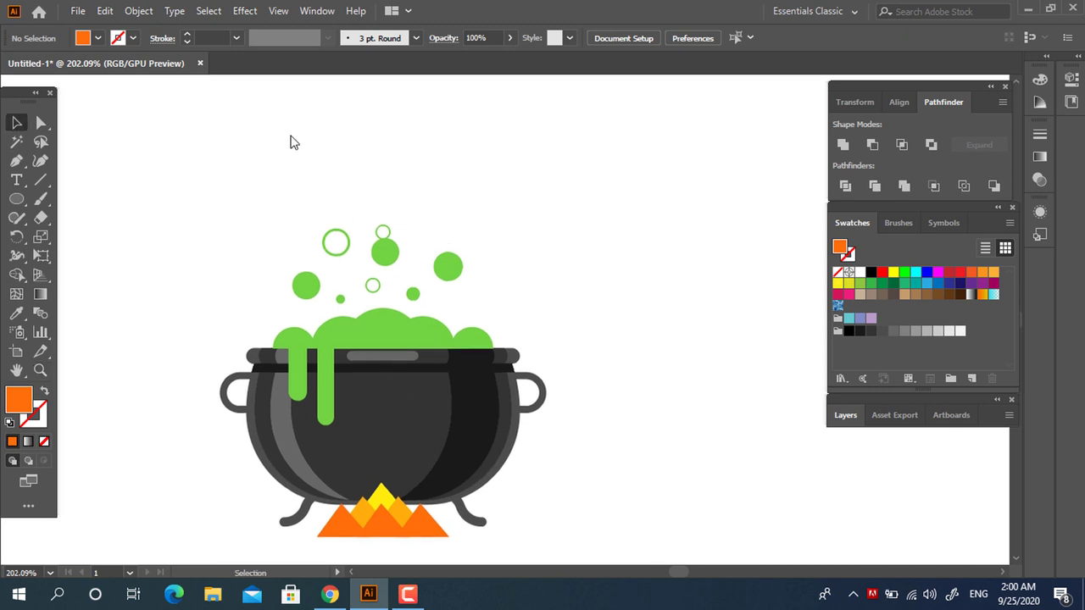
Draw a grey circle beside the cauldron plus an offset lighter grey copy.
key(z)
mouse_move(407, 280)
mouse_down()
mouse_move(500, 376)
mouse_move(572, 320)
mouse_up()
click(17, 198)
drag(179, 251, 246, 317)
click(950, 332)
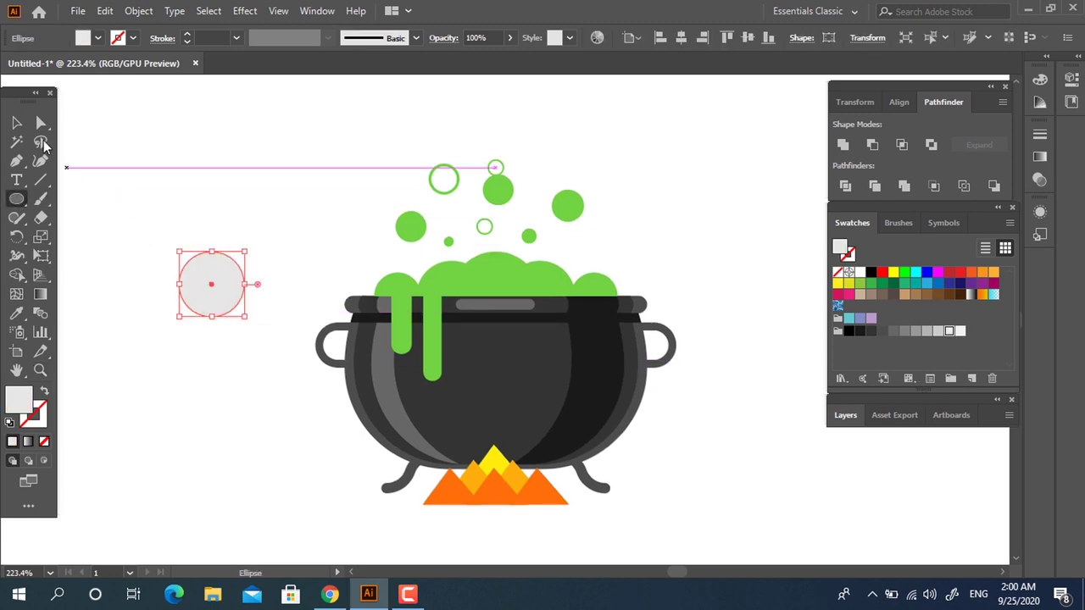
click(938, 331)
drag(195, 321, 400, 404)
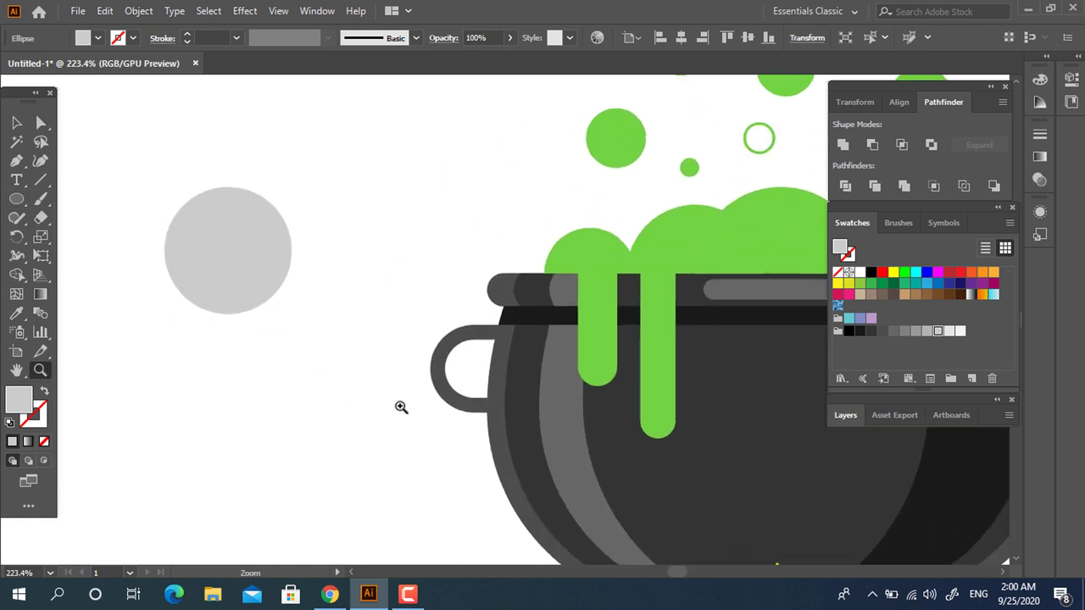
click(17, 122)
drag(235, 231, 188, 179)
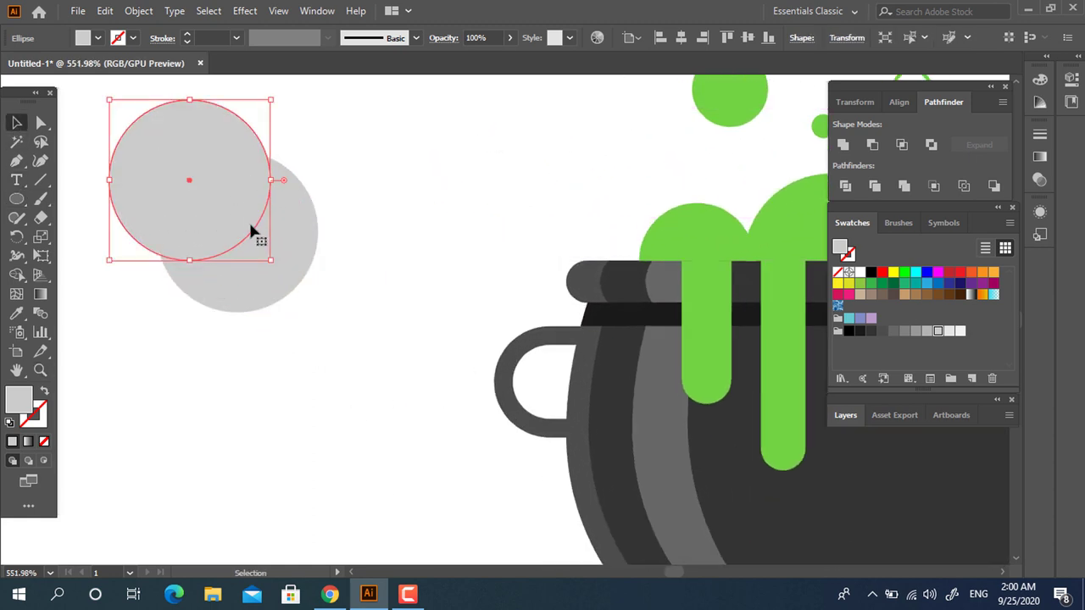
click(949, 331)
Divide the two grey circles, ungroup them, and delete the leftover outer piece.
shift+click(288, 182)
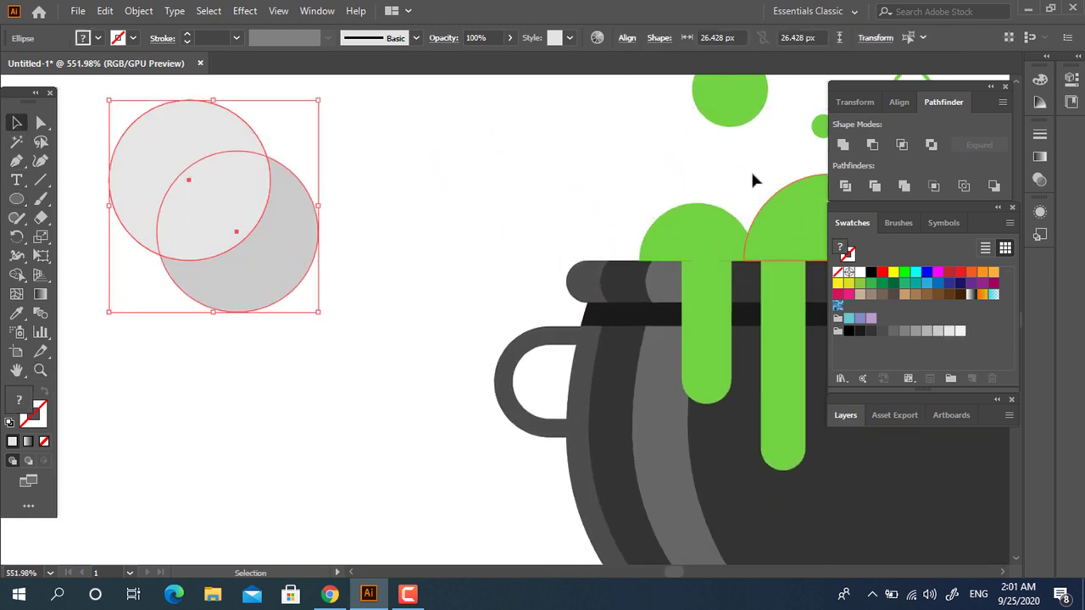
click(845, 190)
right_click(189, 249)
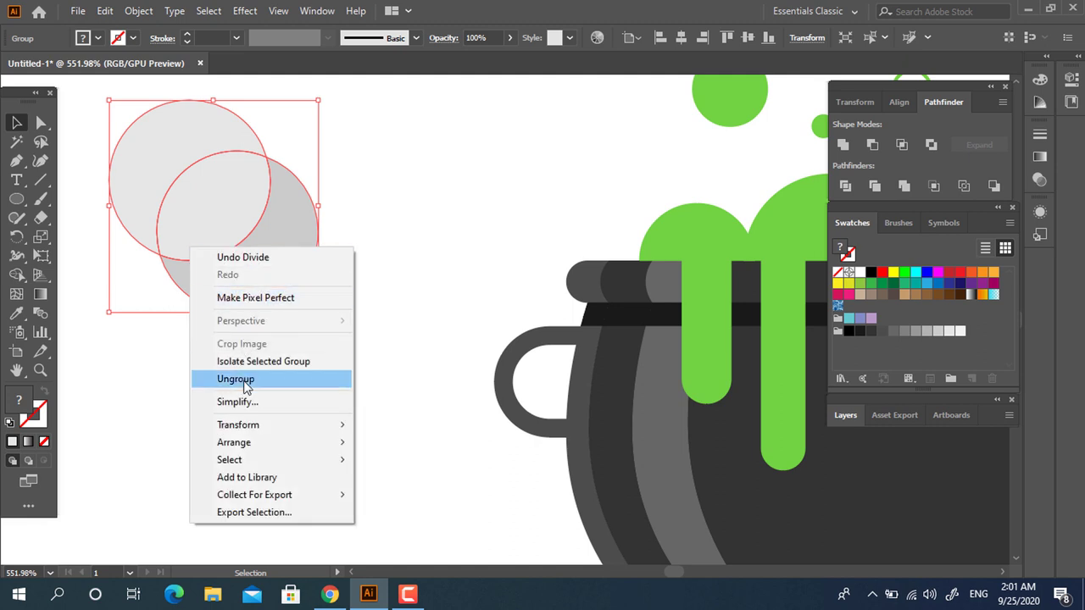
click(230, 376)
click(161, 153)
key(Delete)
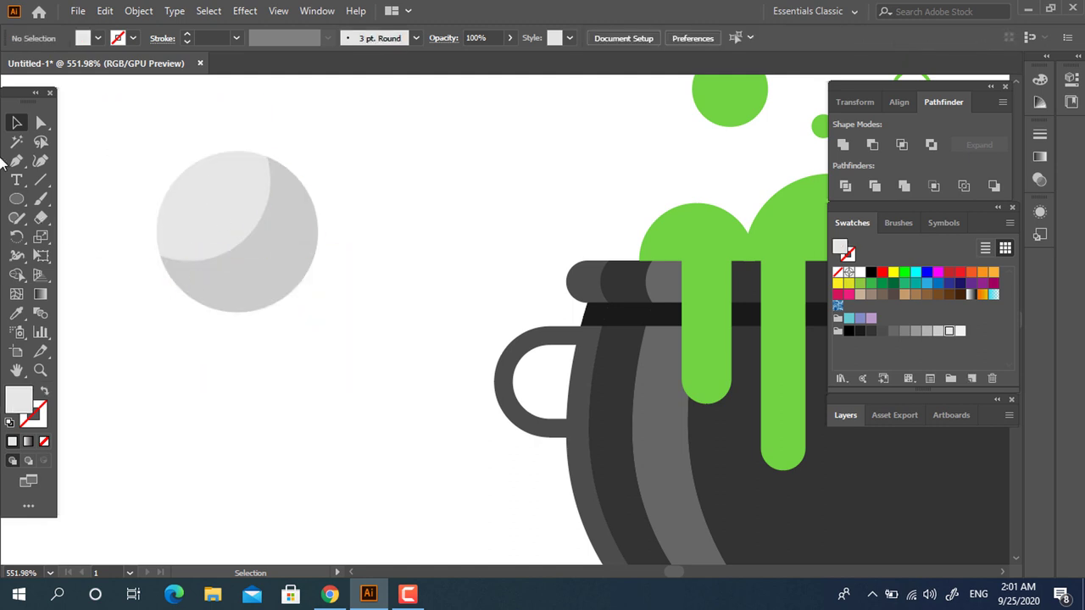
Add a light teal (8BE8D9) iris, a black pupil and a white highlight circle.
drag(230, 213, 271, 215)
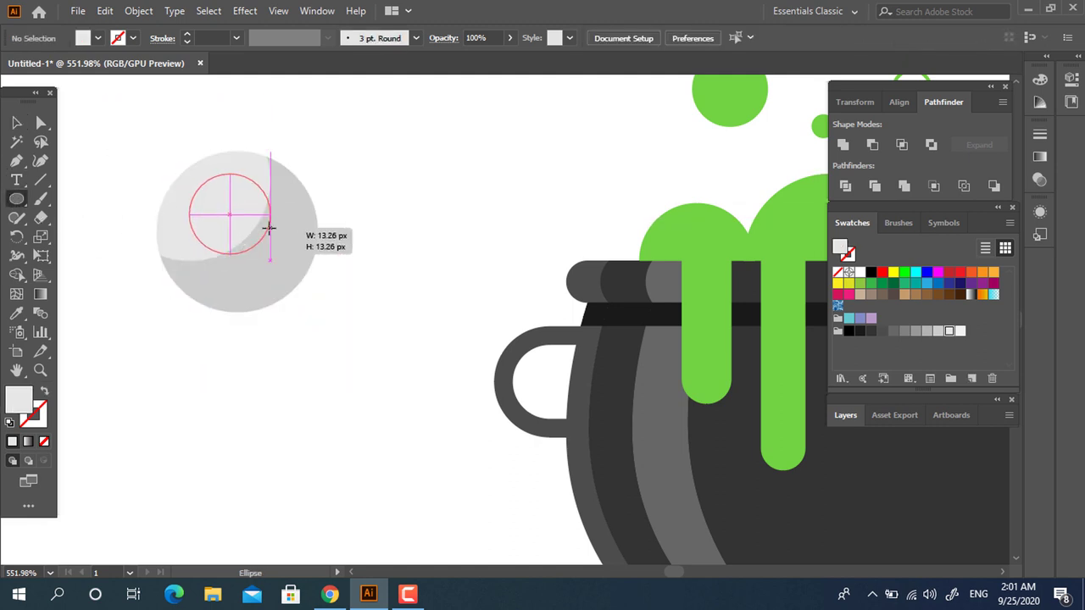
double_click(21, 406)
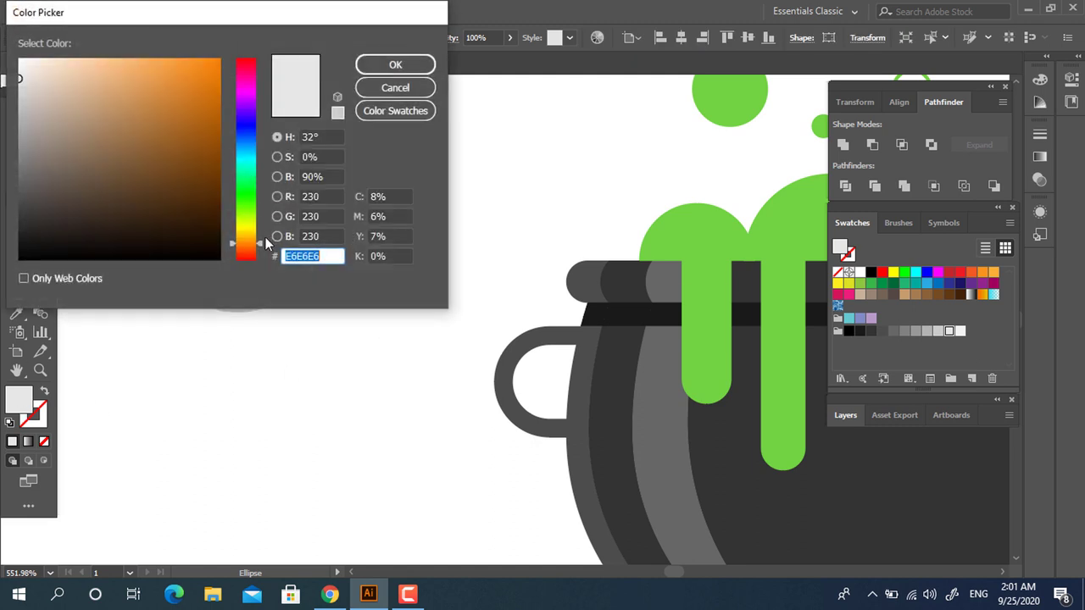
click(94, 83)
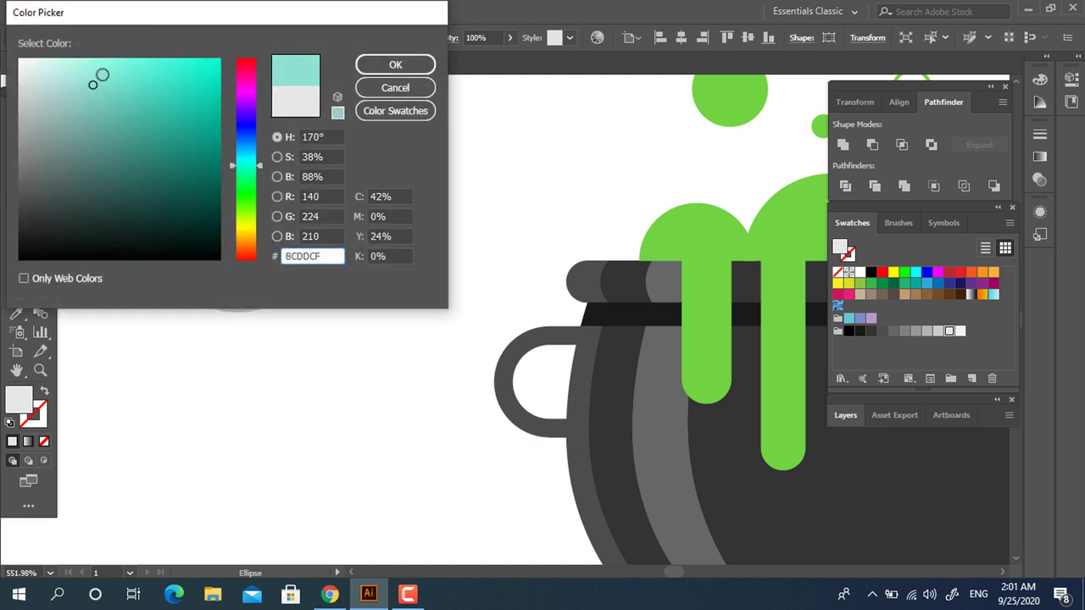
click(396, 65)
click(16, 125)
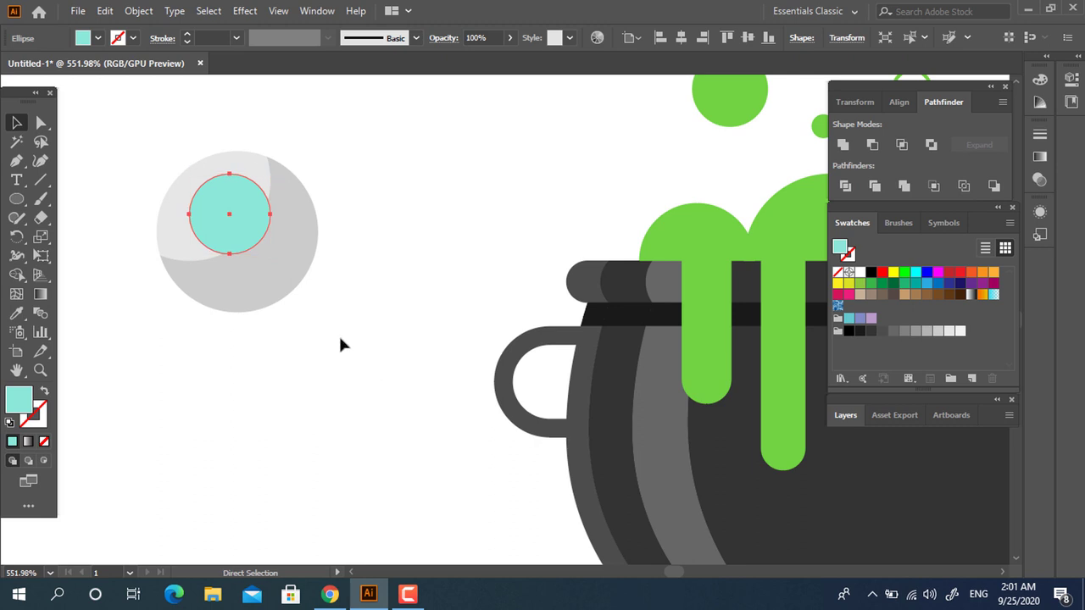
drag(271, 252, 252, 238)
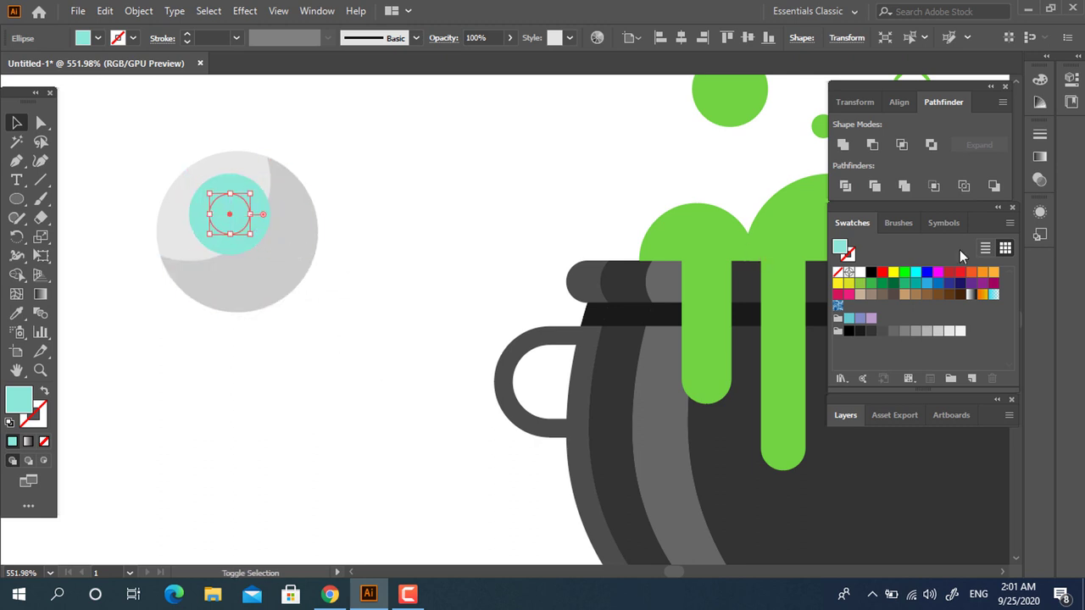
click(861, 332)
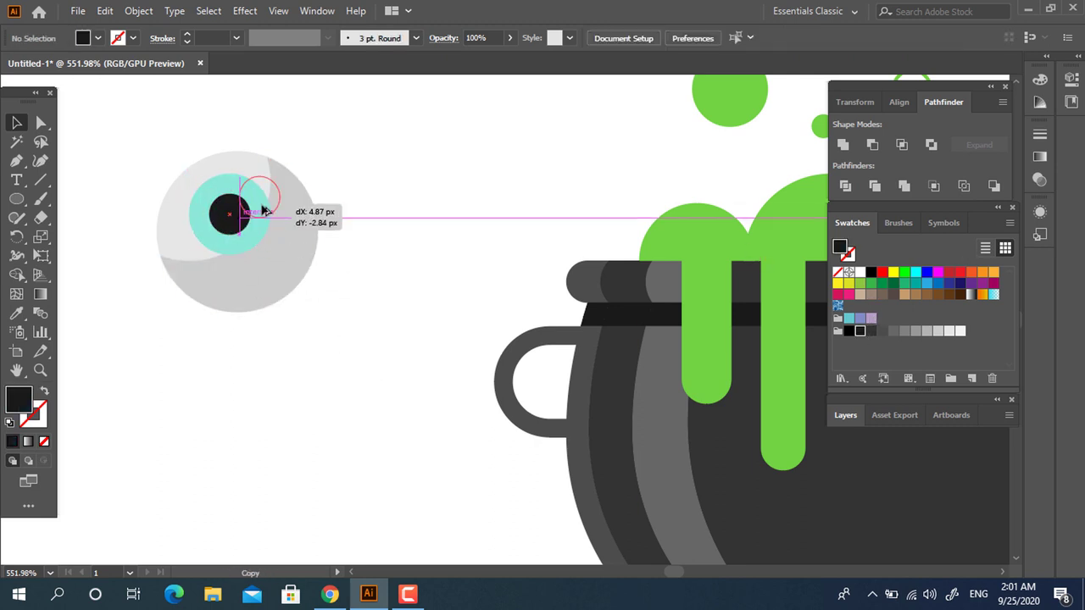
mouse_move(254, 197)
mouse_down()
mouse_move(268, 215)
mouse_move(264, 206)
mouse_up()
click(861, 272)
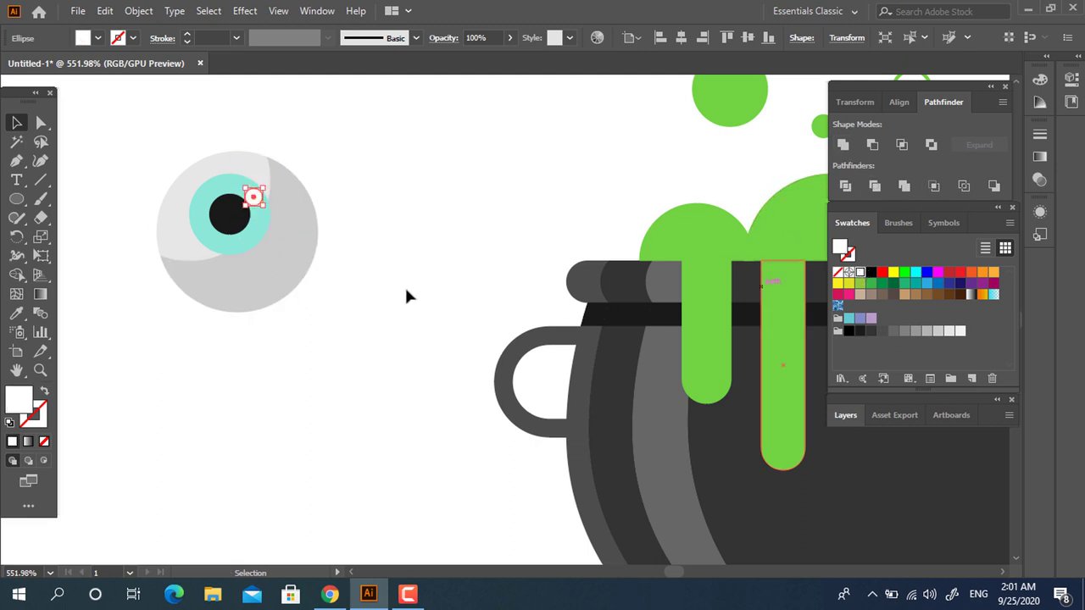
Group all the eyeball parts and fit the artwork in the window.
drag(386, 352, 155, 146)
right_click(252, 210)
click(325, 309)
key(z)
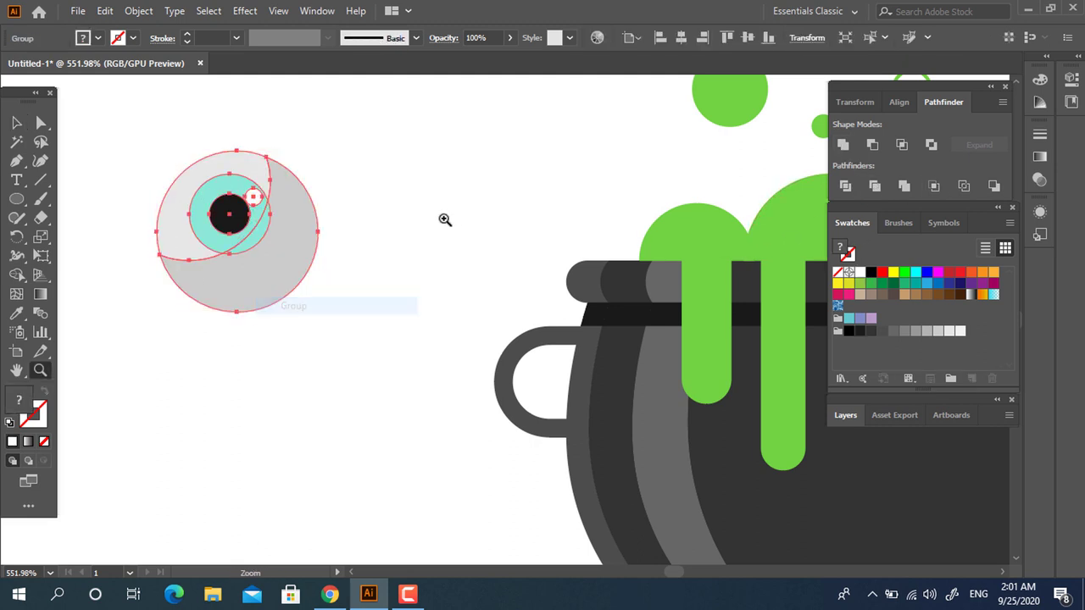
alt+click(441, 218)
key(ctrl+0)
Move the eyeball onto the green potion foam and shrink it to fit.
key(v)
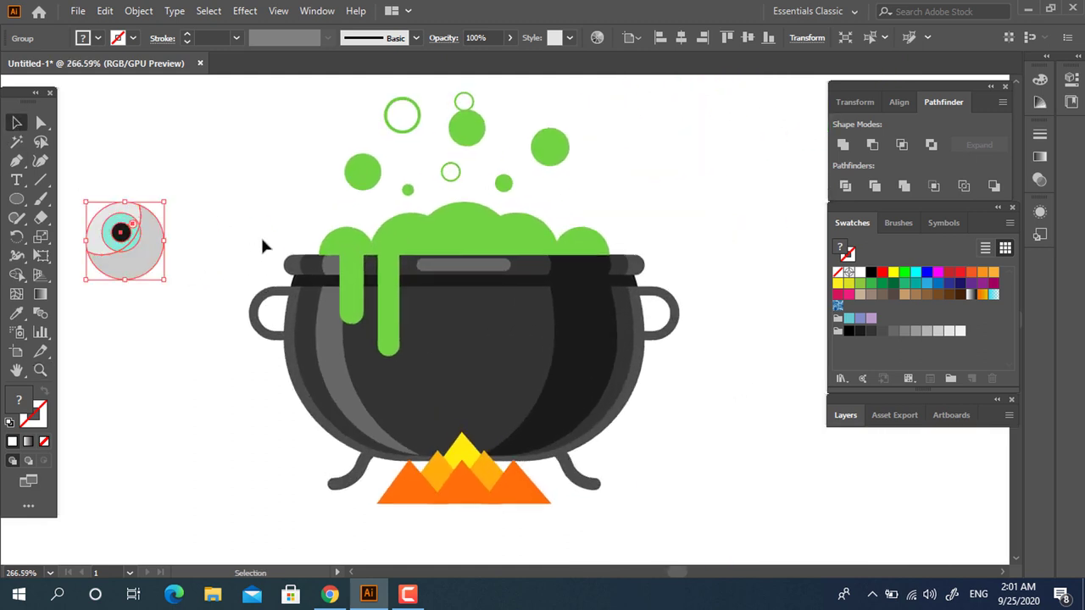
drag(130, 237, 371, 222)
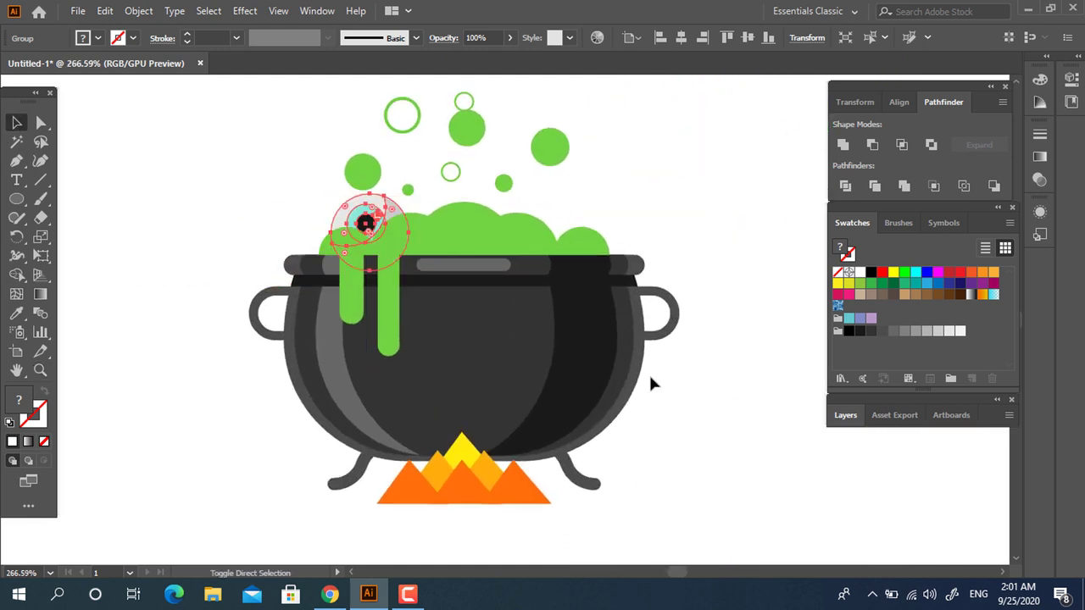
click(269, 167)
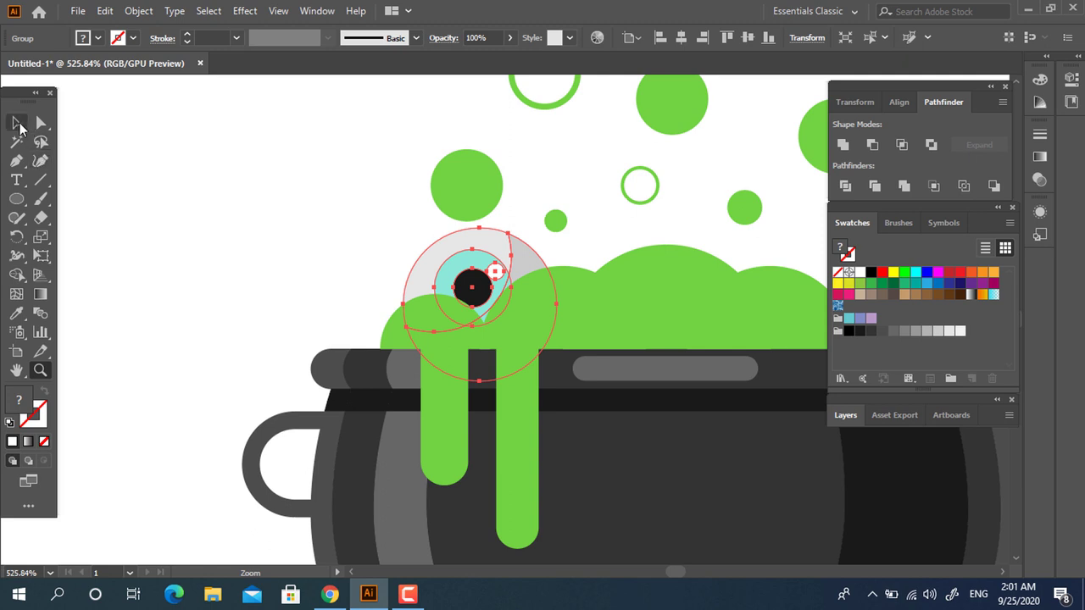
click(17, 123)
drag(404, 228, 440, 267)
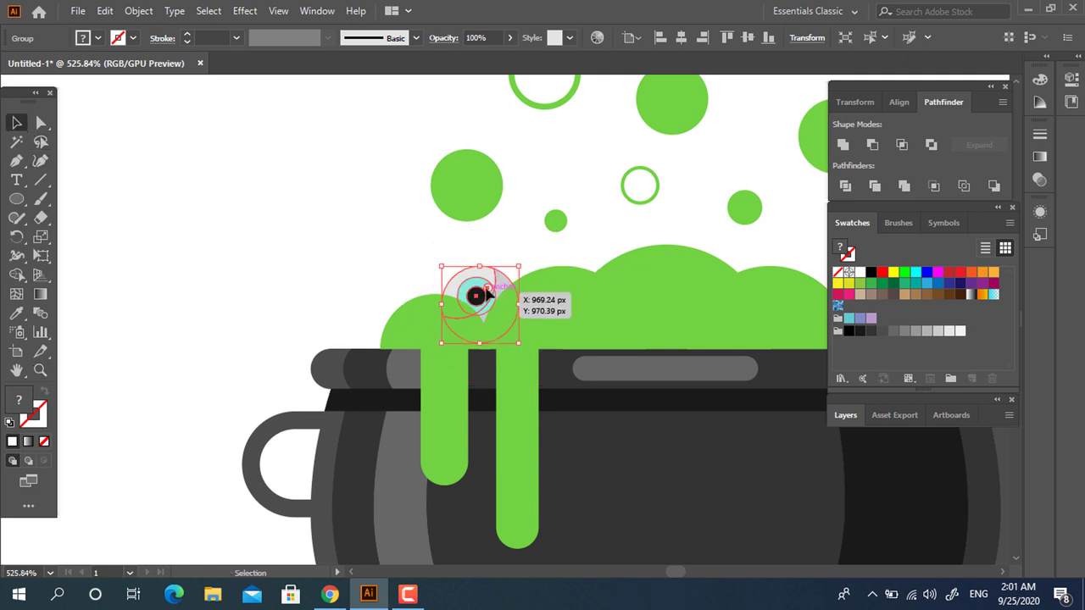
Mirror the eyeball copy with the Reflect transform.
key(z)
key(ctrl+0)
mouse_move(376, 187)
mouse_down()
mouse_move(92, 125)
mouse_move(331, 207)
mouse_move(379, 162)
mouse_move(374, 169)
mouse_up()
click(24, 123)
right_click(374, 169)
mouse_move(422, 343)
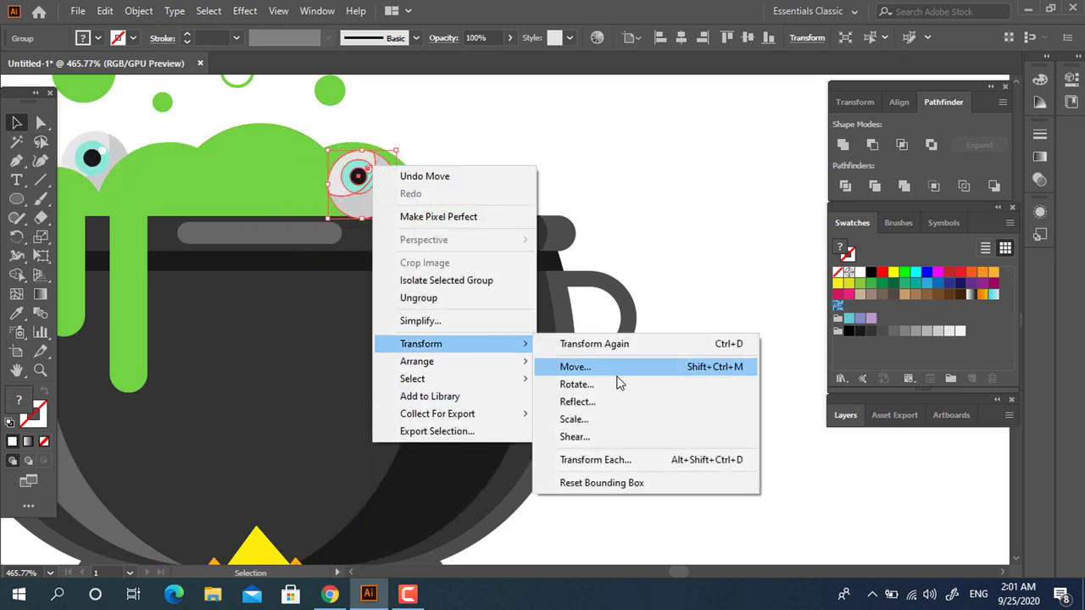
click(593, 402)
click(127, 256)
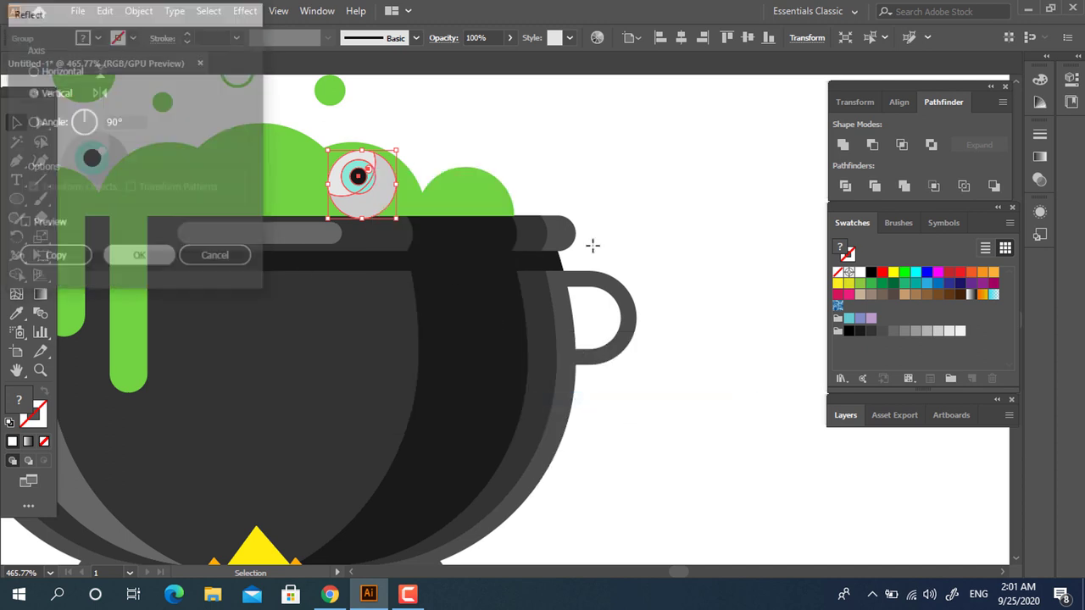
click(660, 202)
Nudge the eyeball to a slightly new spot and reframe the view on the cauldron rim.
key(z)
drag(660, 202, 475, 254)
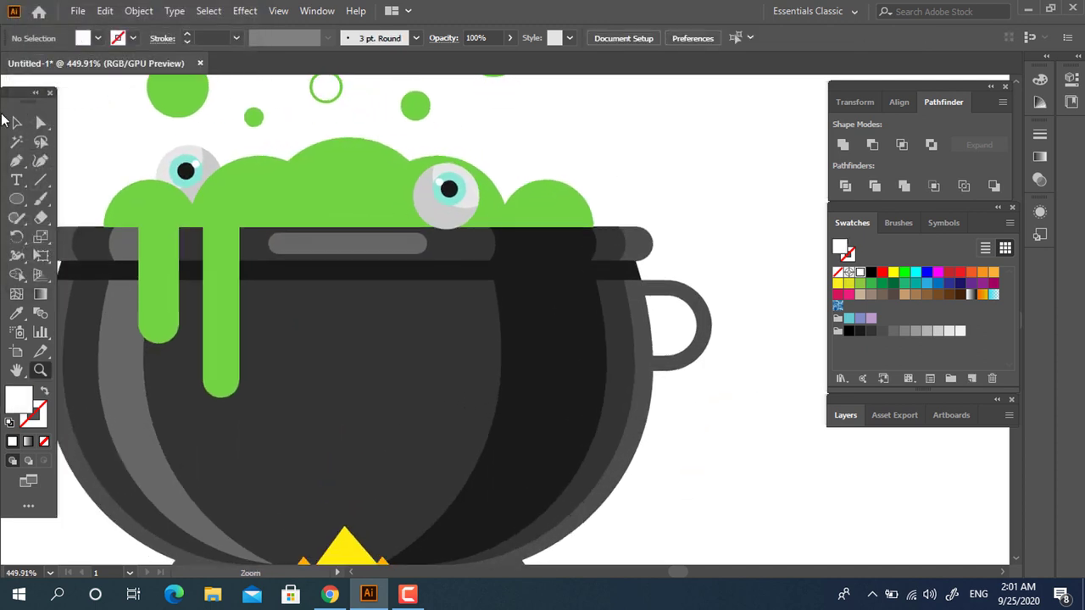
drag(433, 222, 449, 189)
key(z)
drag(635, 169, 552, 186)
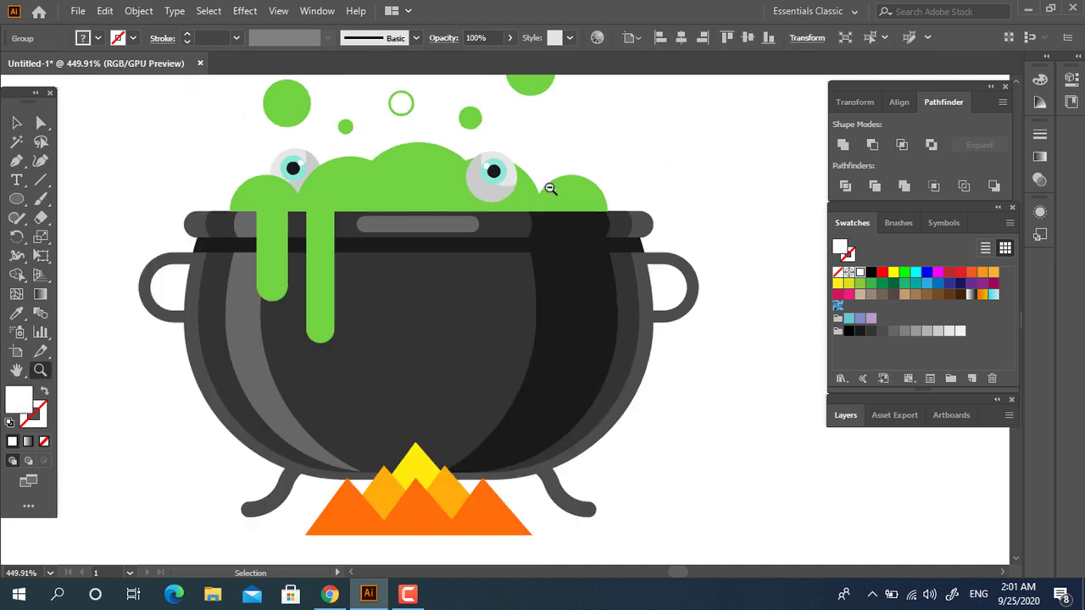
drag(420, 285, 462, 321)
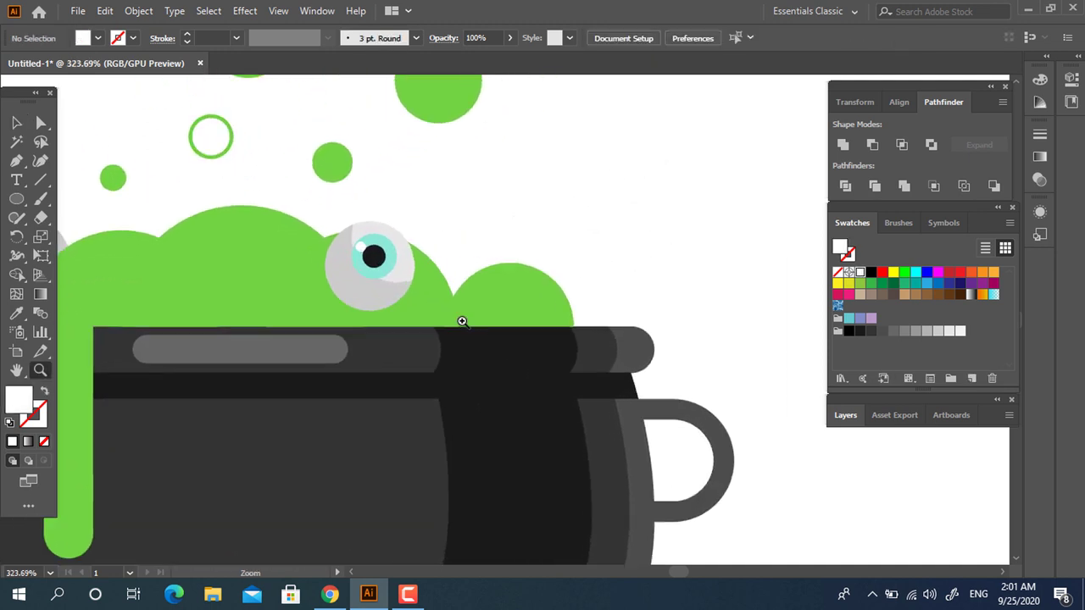
Draw a circle above the cauldron and fill it with the potion green.
click(11, 197)
click(94, 235)
click(303, 191)
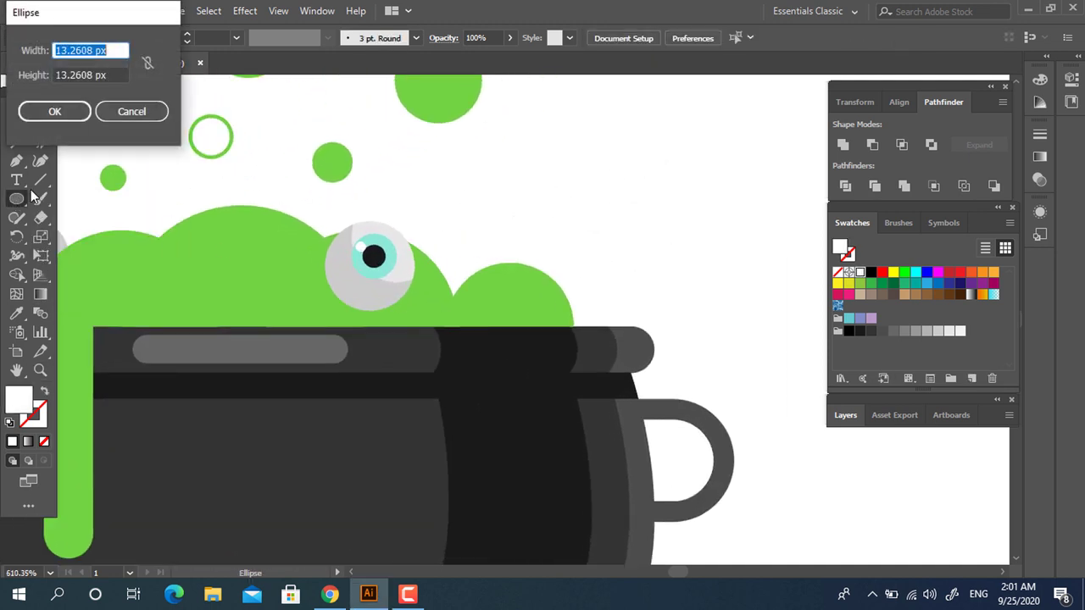
click(133, 122)
drag(545, 132, 645, 230)
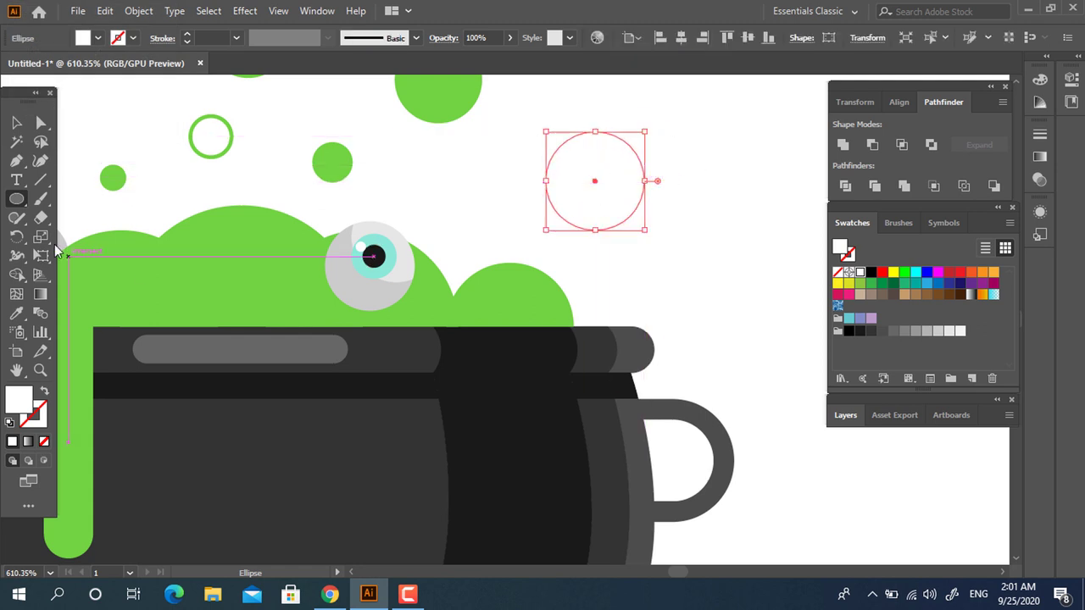
click(16, 313)
click(110, 180)
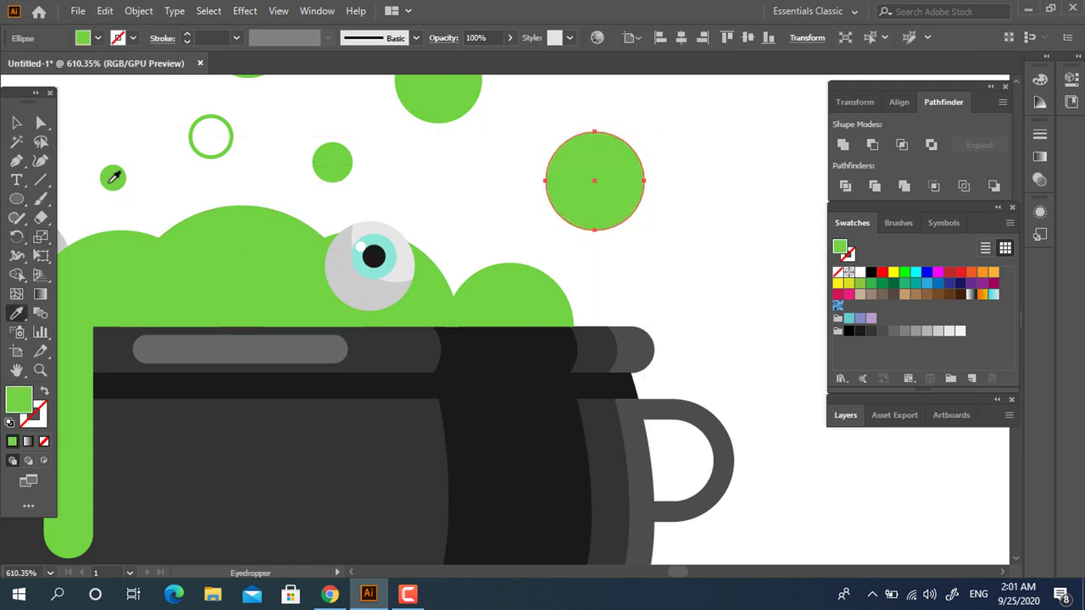
Cut the circle into a half circle by dividing it with a rectangle over its lower half.
right_click(14, 203)
click(96, 198)
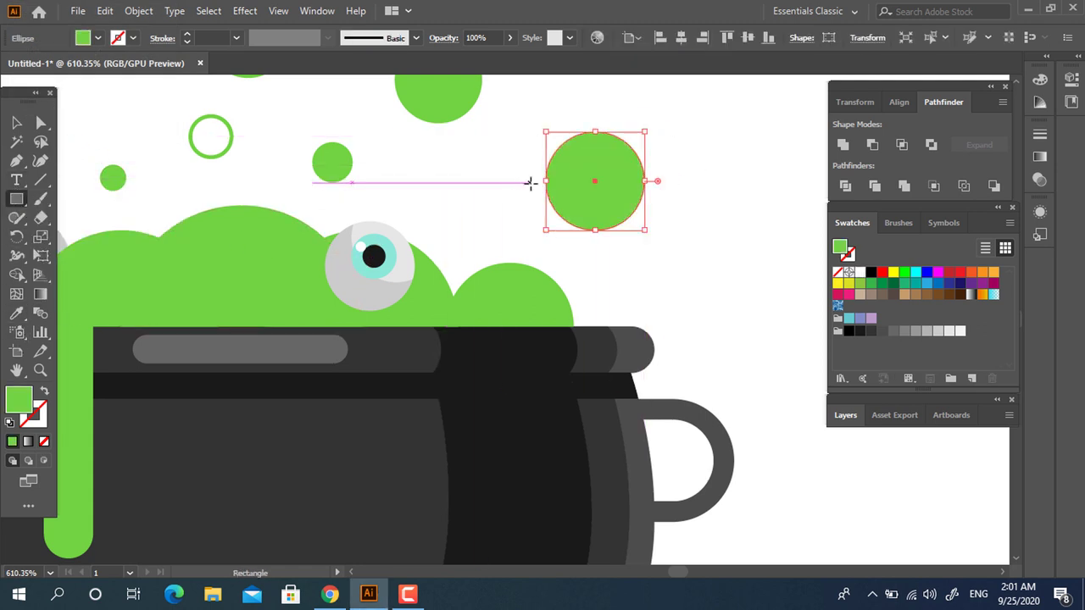
drag(535, 178, 743, 246)
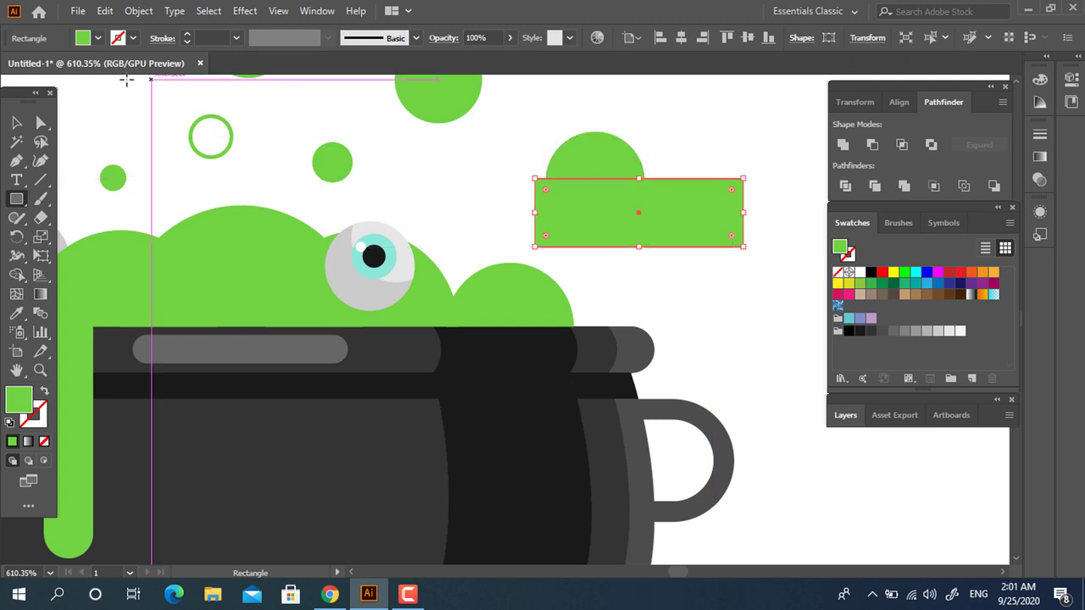
click(17, 122)
click(846, 185)
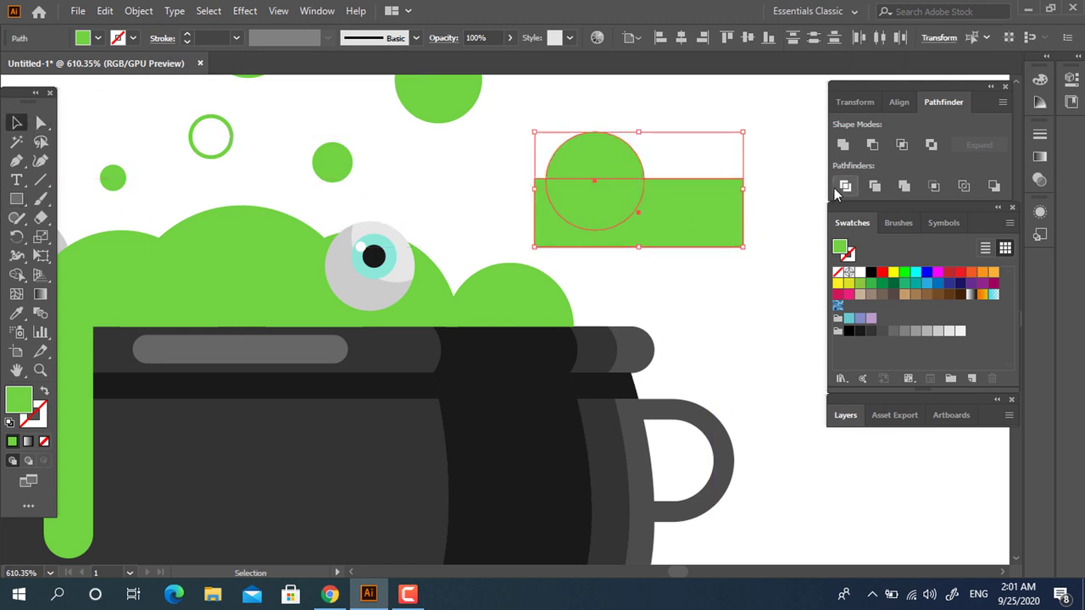
right_click(678, 206)
click(724, 336)
click(682, 267)
click(615, 207)
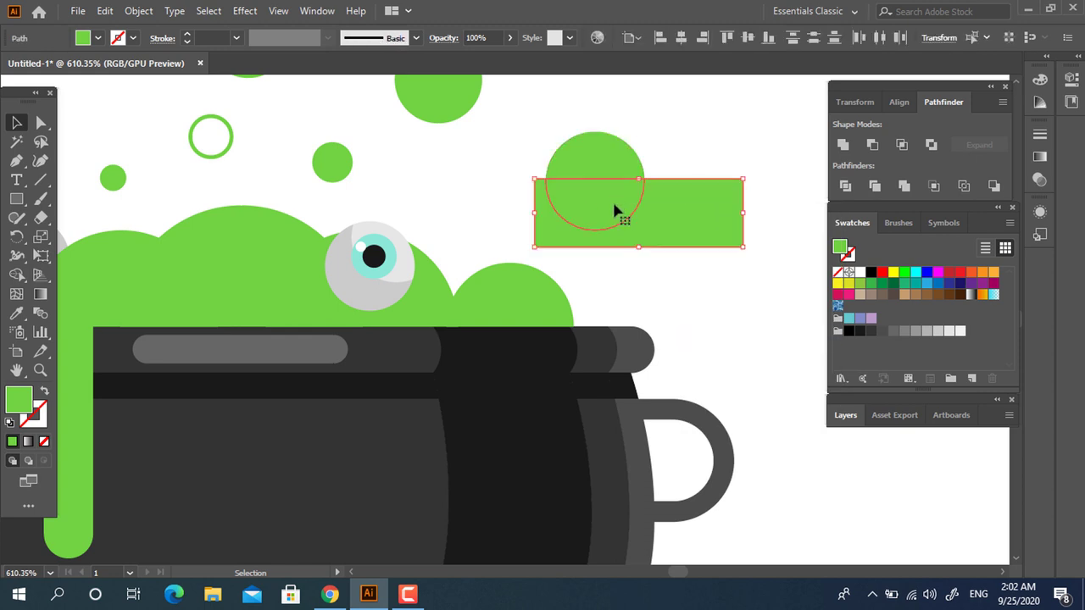
key(Delete)
Duplicate the half circle, unite the pair into a double bump, and place it over the eyeball.
mouse_move(625, 175)
mouse_down()
mouse_move(702, 181)
mouse_move(390, 311)
mouse_move(406, 297)
mouse_up()
shift+click(603, 145)
click(843, 144)
ctrl+alt+click(532, 245)
Draw a small circle on the potion surface with a darker green fill.
key(ctrl+shift+a)
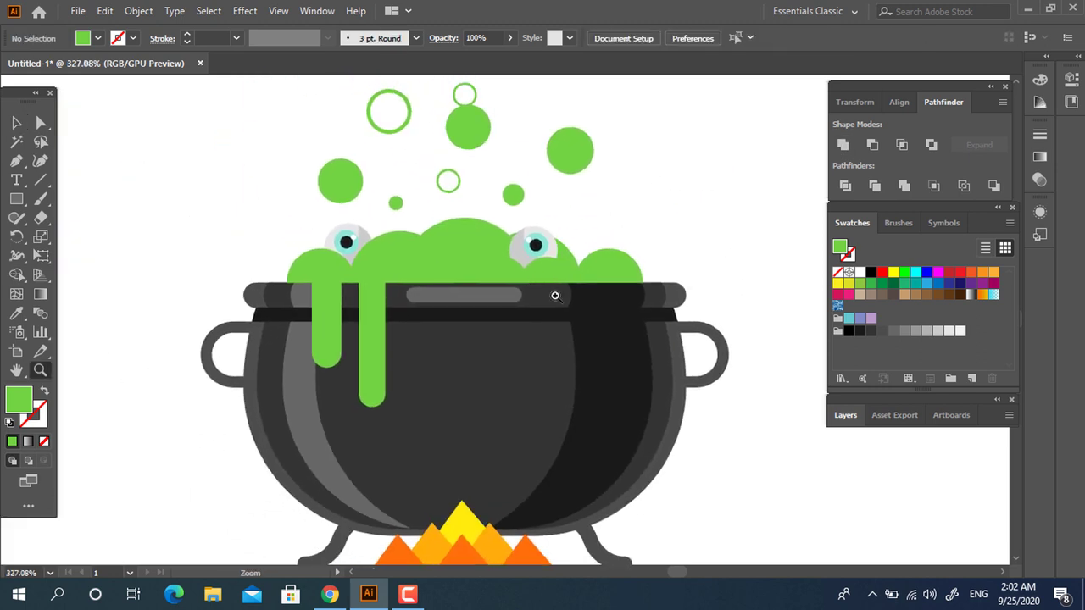
key(z)
click(446, 183)
click(16, 217)
click(16, 198)
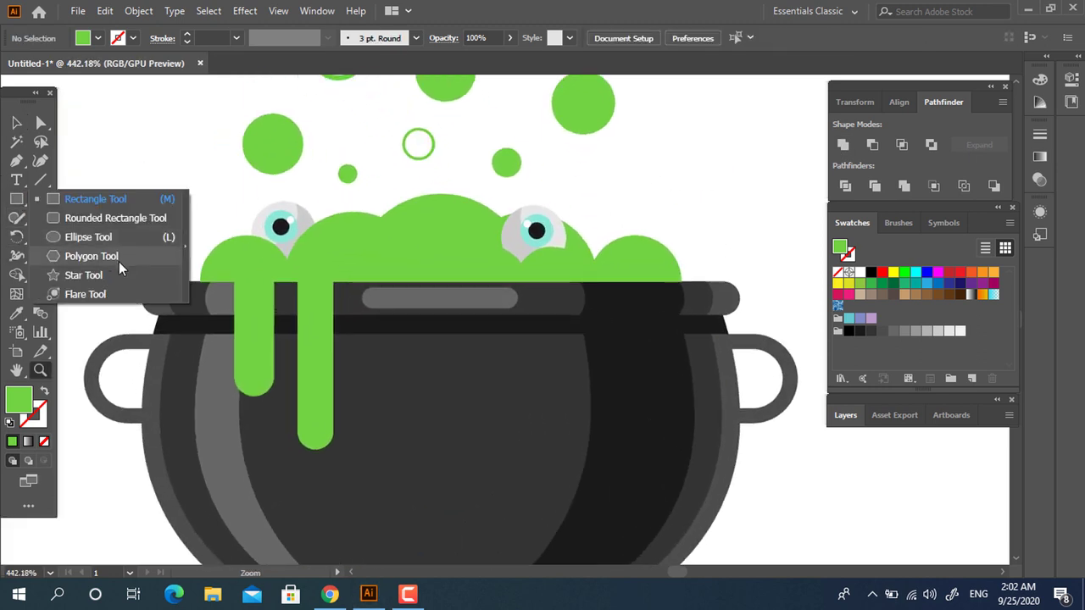
click(85, 235)
drag(412, 229, 438, 254)
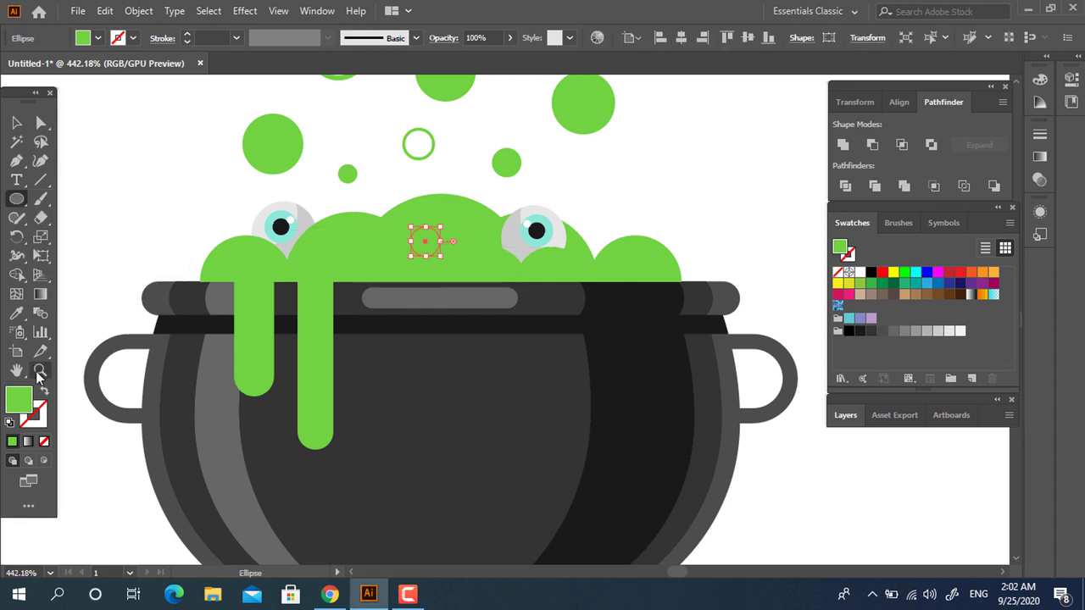
double_click(18, 398)
click(169, 113)
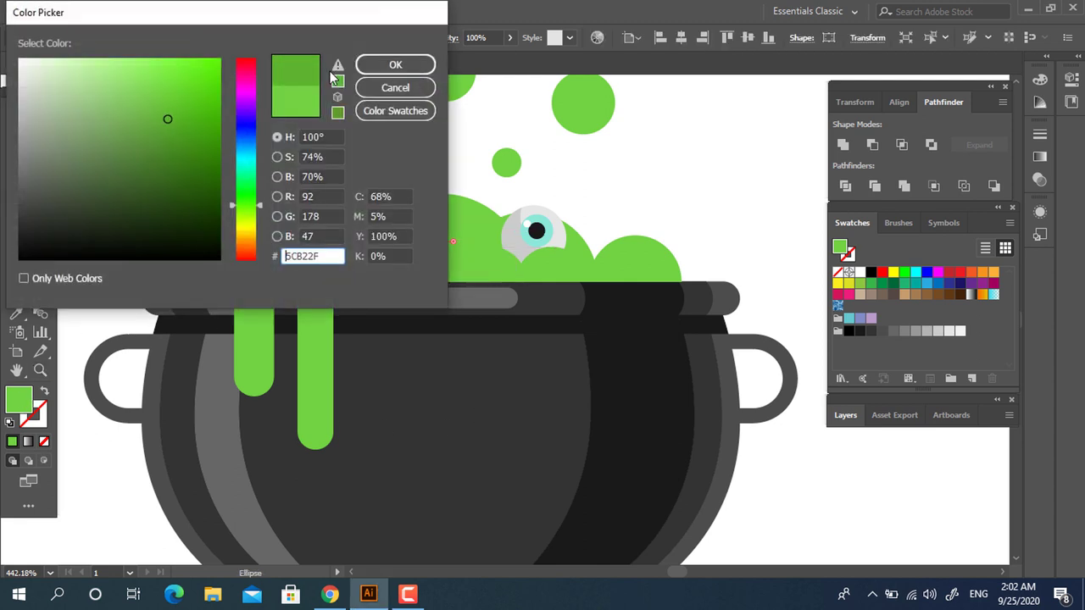
click(395, 65)
Scatter copies of the dark green spot across the potion.
key(v)
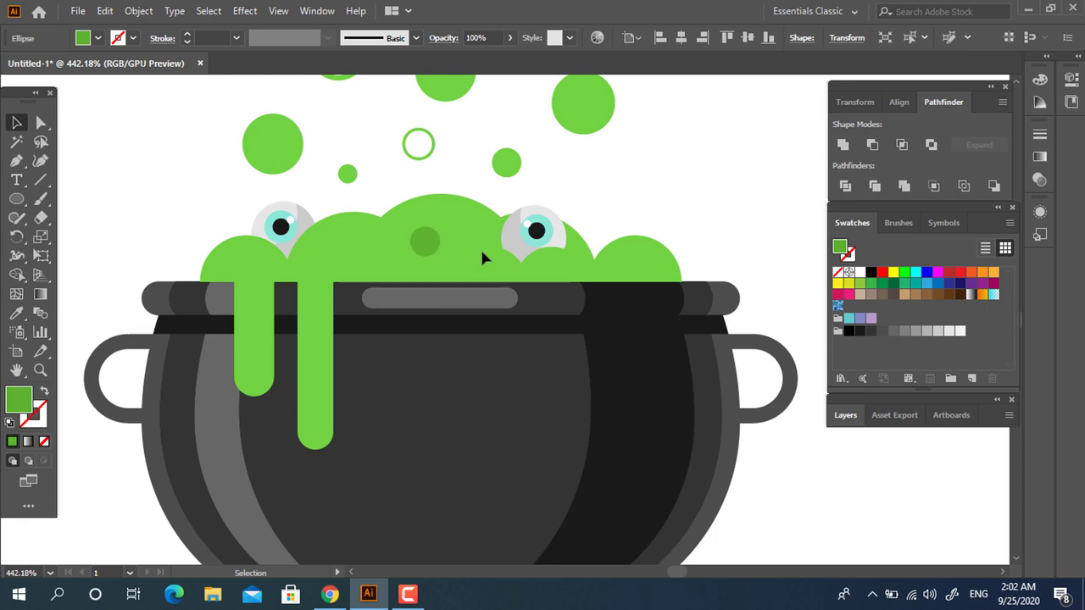
key(ctrl+shift+a)
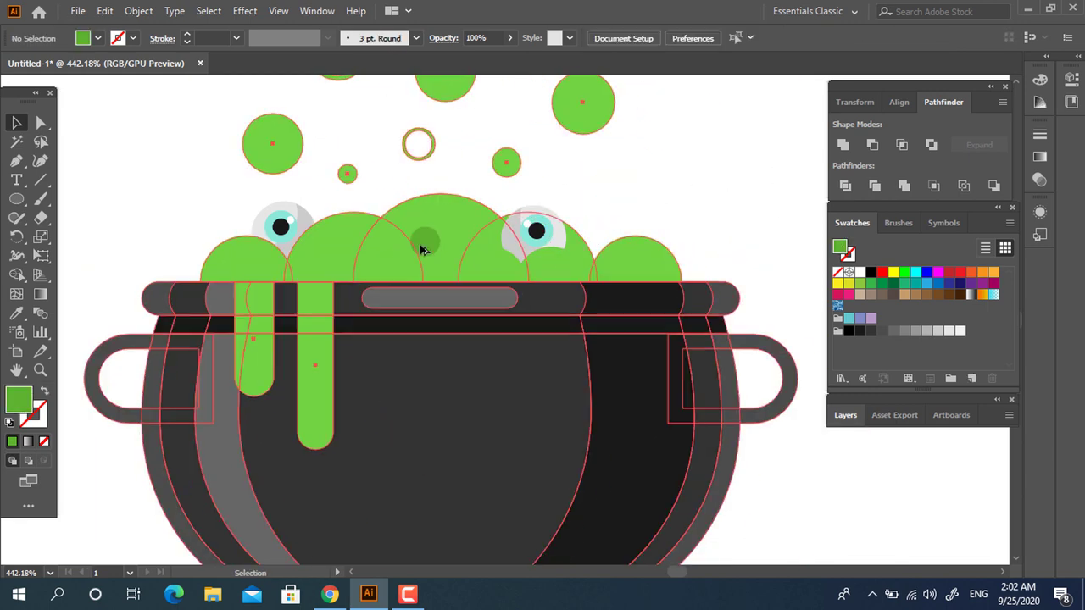
mouse_move(426, 241)
mouse_down()
mouse_move(651, 273)
mouse_move(533, 270)
mouse_move(460, 230)
mouse_move(469, 235)
mouse_move(364, 266)
mouse_move(337, 249)
mouse_move(246, 271)
mouse_up()
click(712, 250)
click(526, 229)
Zoom out and pan to show the whole cauldron with room above it.
key(z)
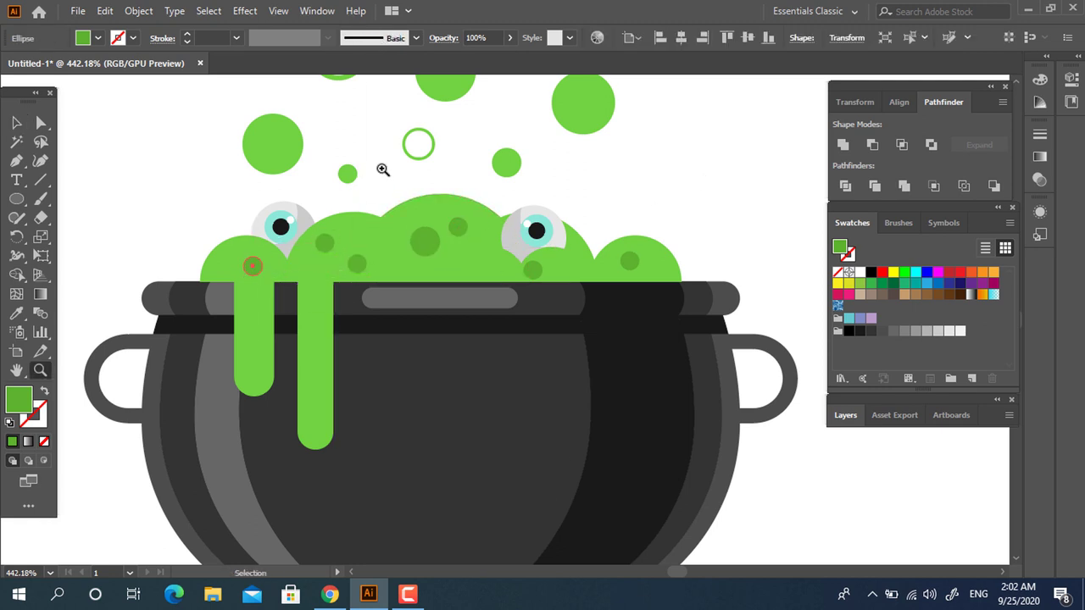
mouse_move(380, 166)
mouse_down()
mouse_move(676, 280)
mouse_move(651, 319)
mouse_up()
drag(535, 322, 594, 323)
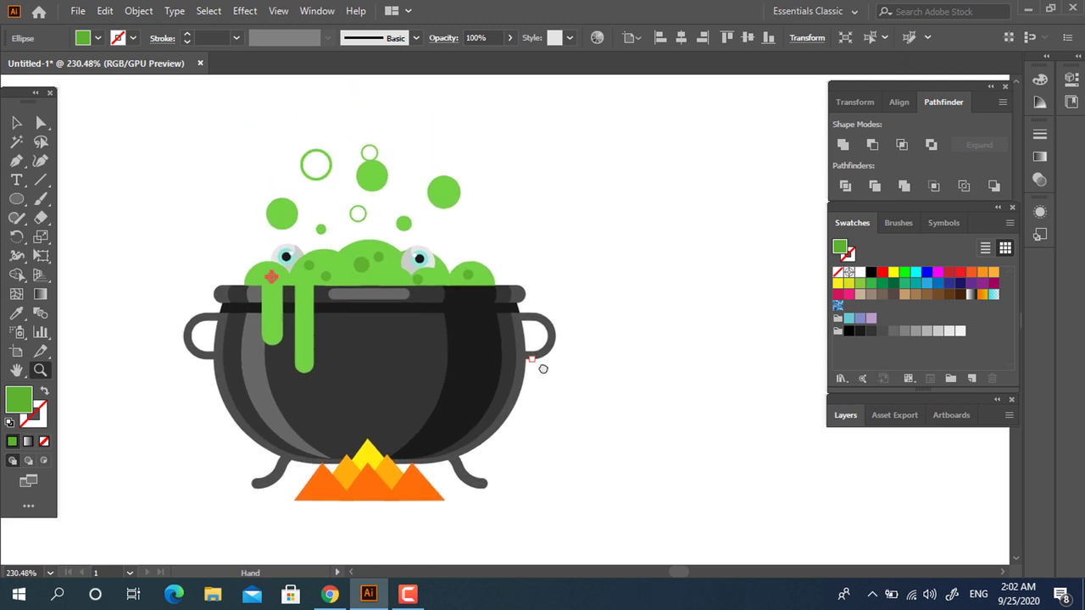
click(13, 123)
click(674, 457)
drag(642, 360, 649, 405)
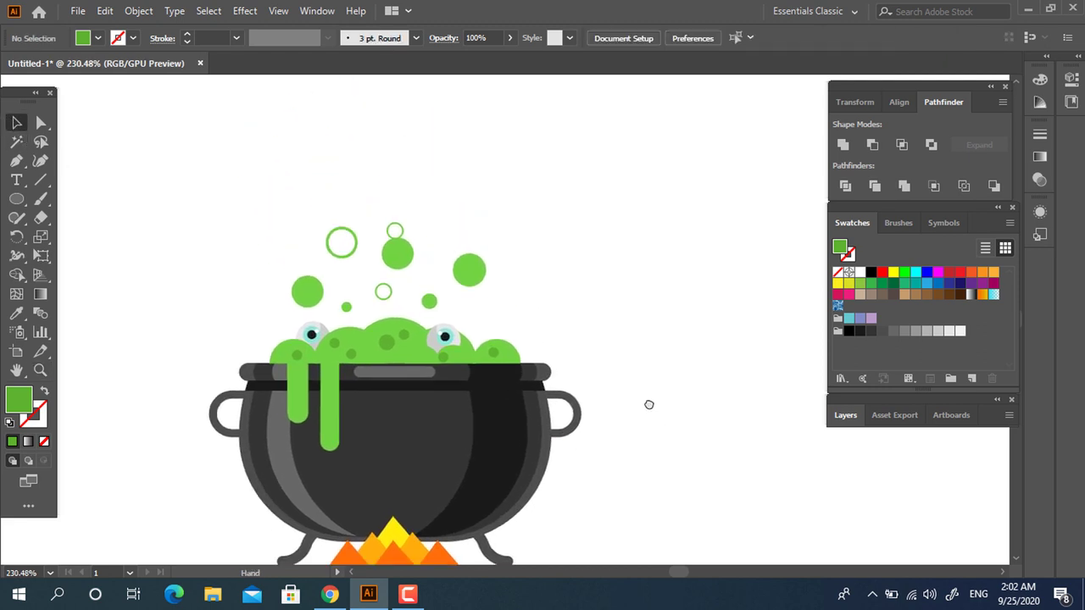
drag(558, 219, 560, 253)
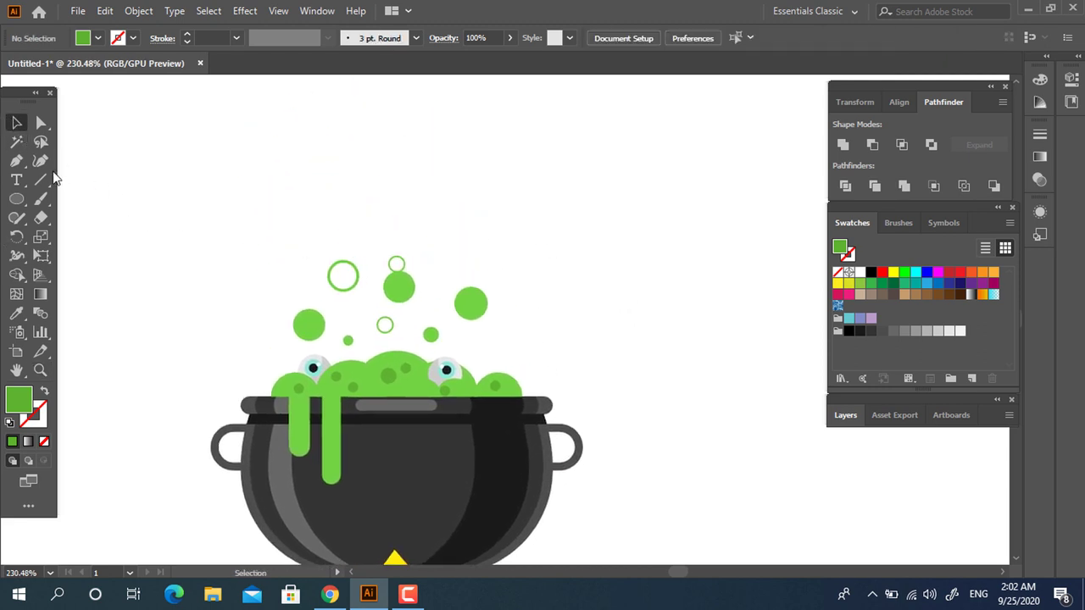
Draw a tall green triangle beside the cauldron, nudging its apex slightly right.
click(578, 131)
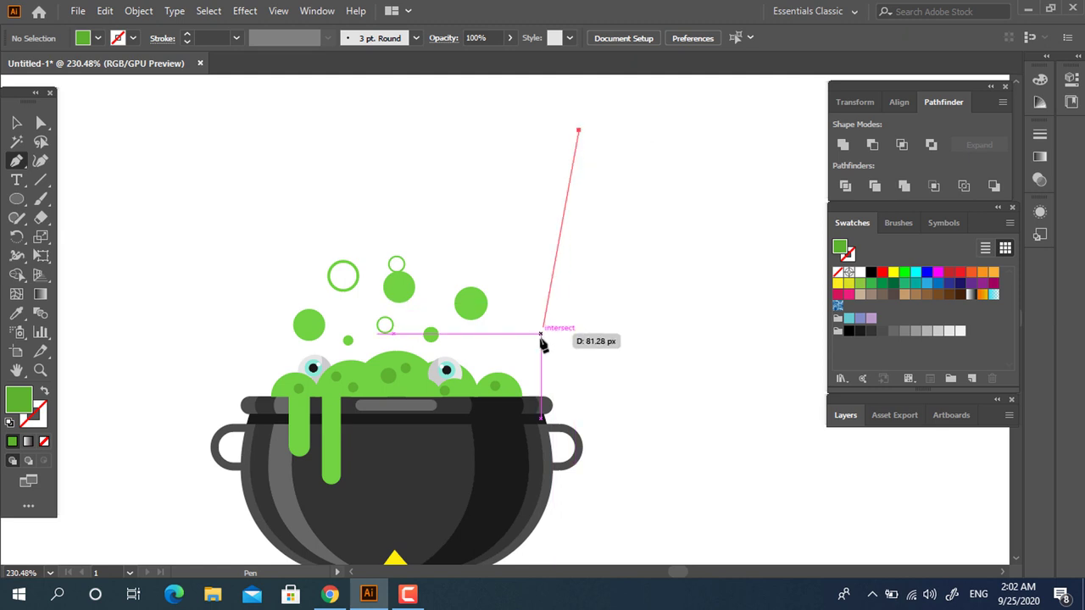
click(537, 363)
click(649, 363)
click(578, 132)
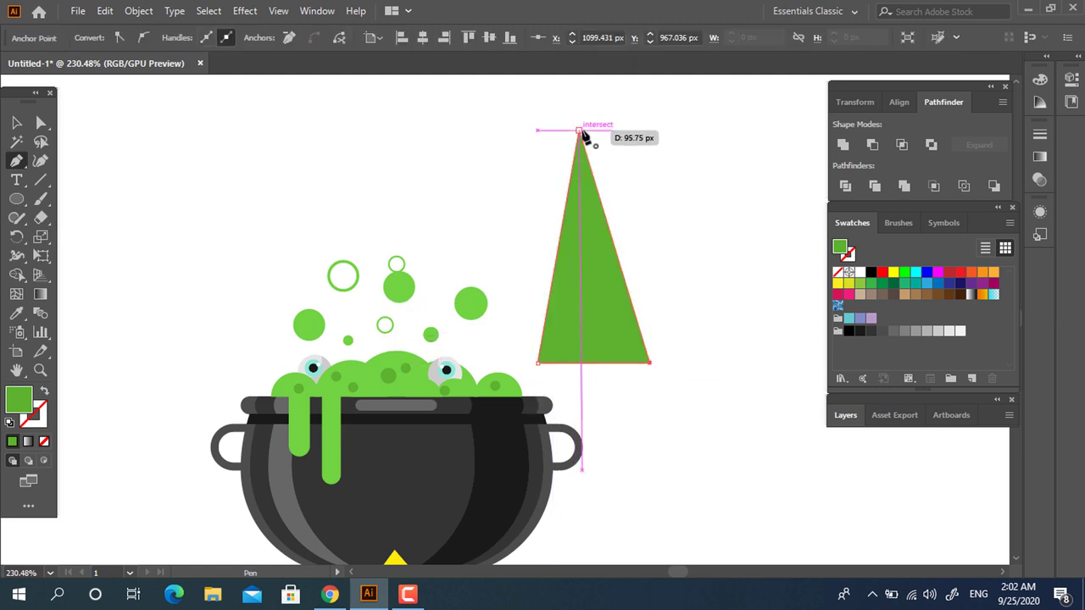
click(579, 131)
click(14, 126)
key(a)
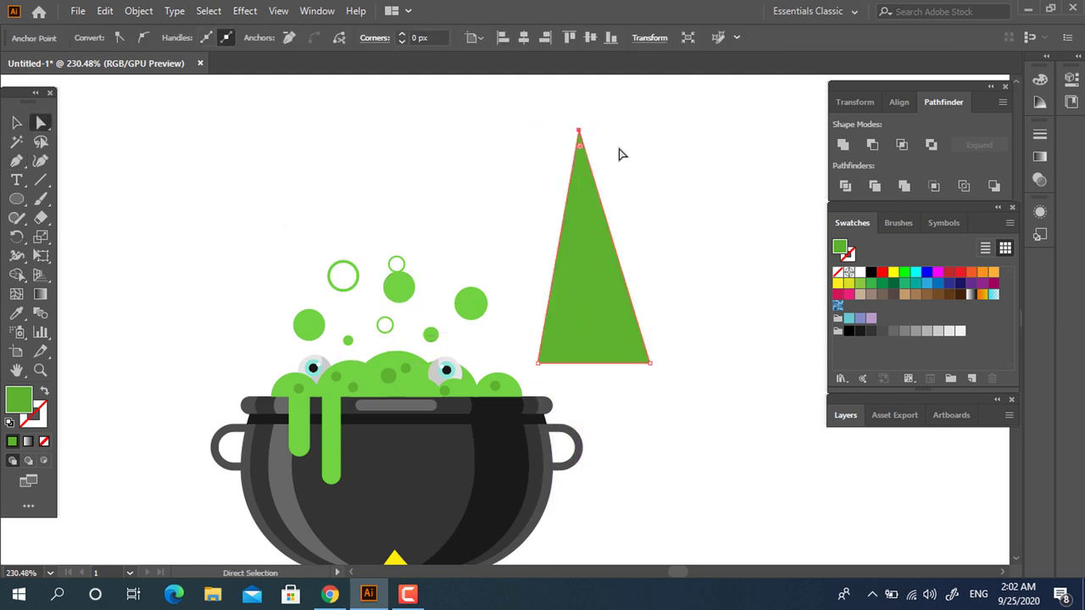
drag(578, 132, 587, 132)
Lower the triangle's opacity to 30%.
click(780, 271)
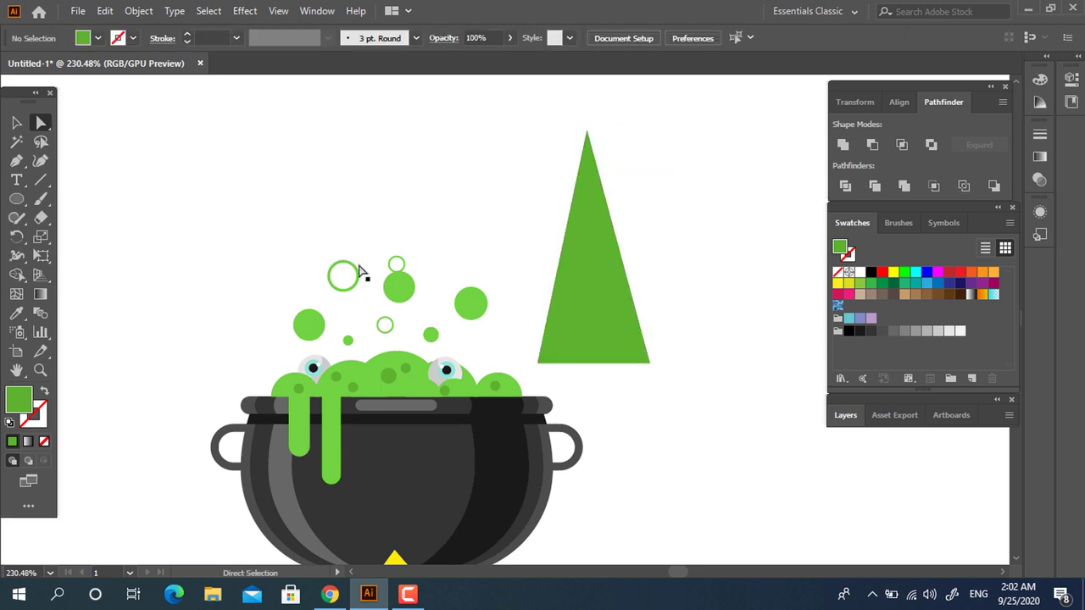
click(596, 209)
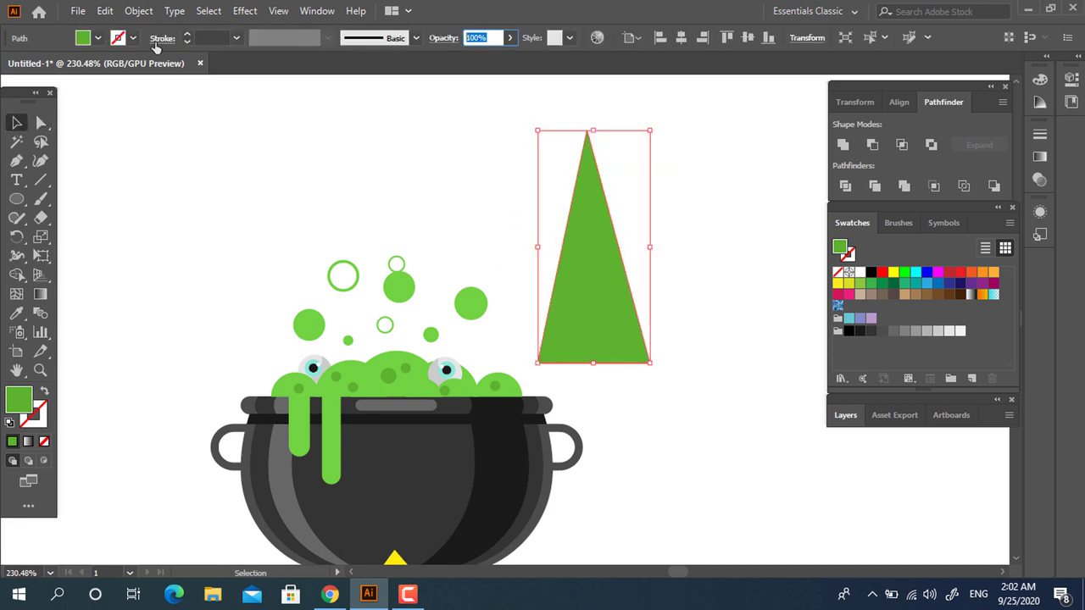
text(20)
key(Return)
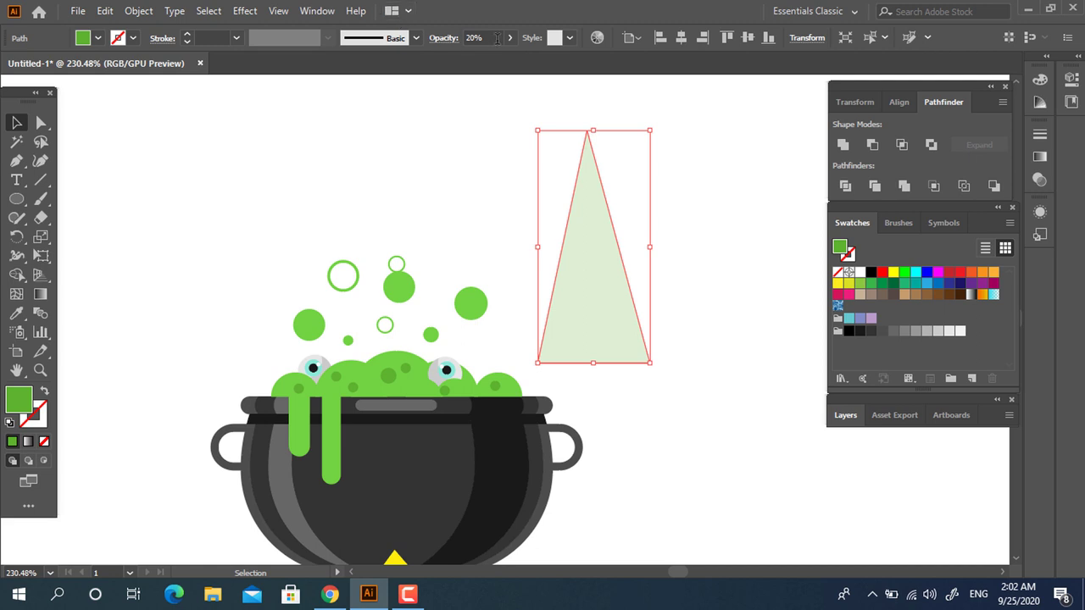
text(30)
key(Return)
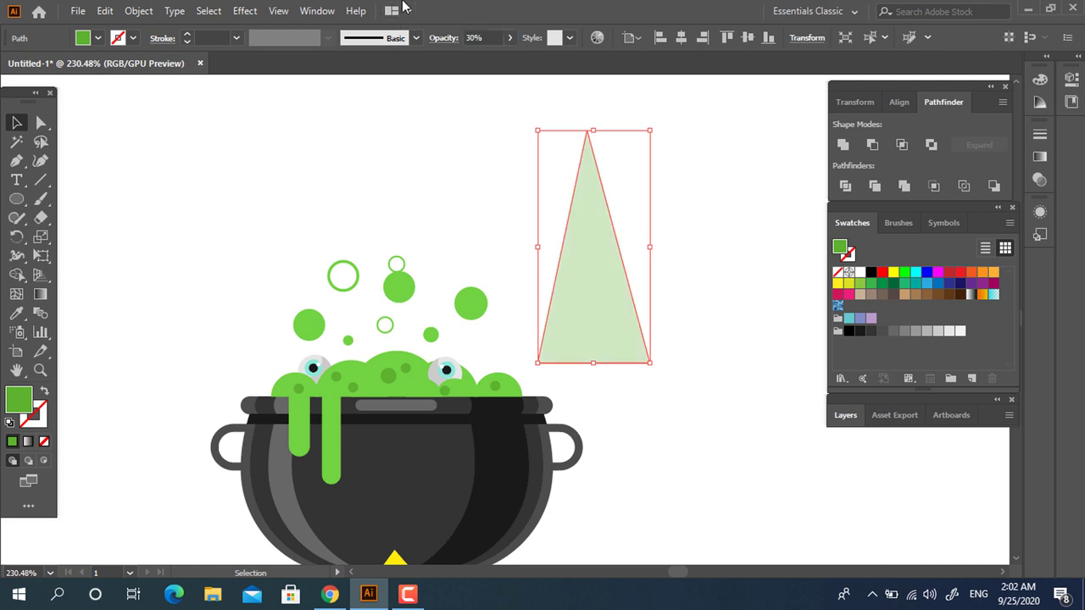
Apply a vertical Arc warp to the triangle with -24% bend and some distortion.
click(245, 12)
mouse_move(264, 217)
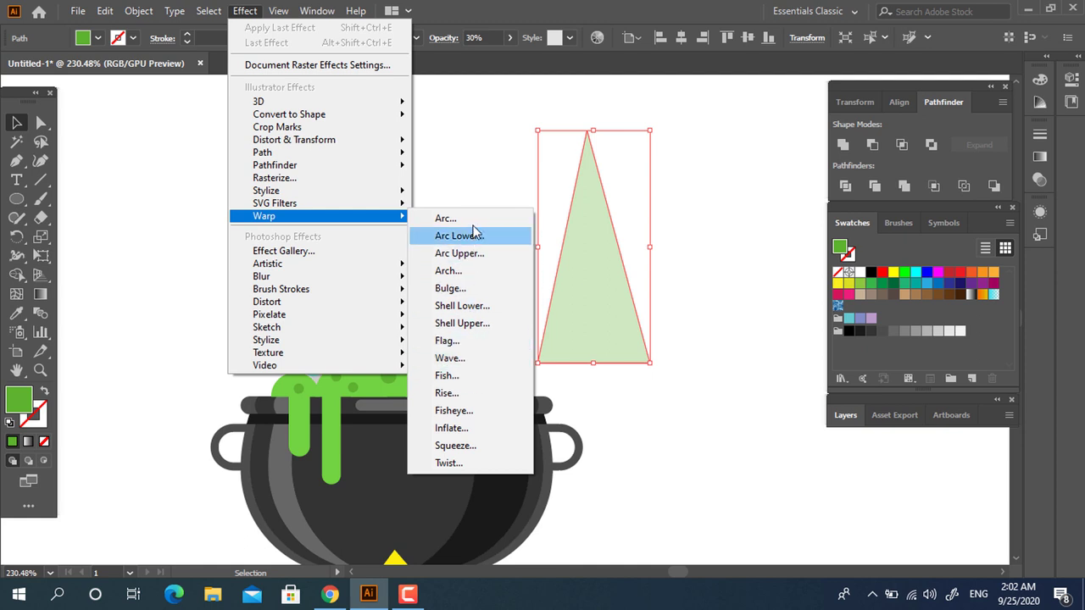
click(471, 221)
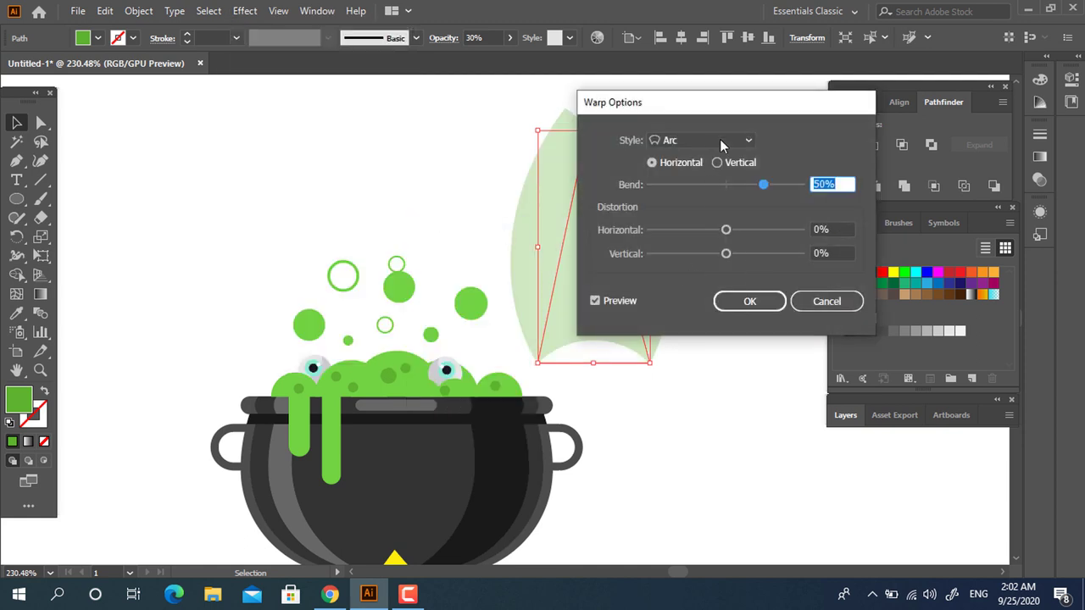
drag(727, 102, 880, 90)
click(872, 152)
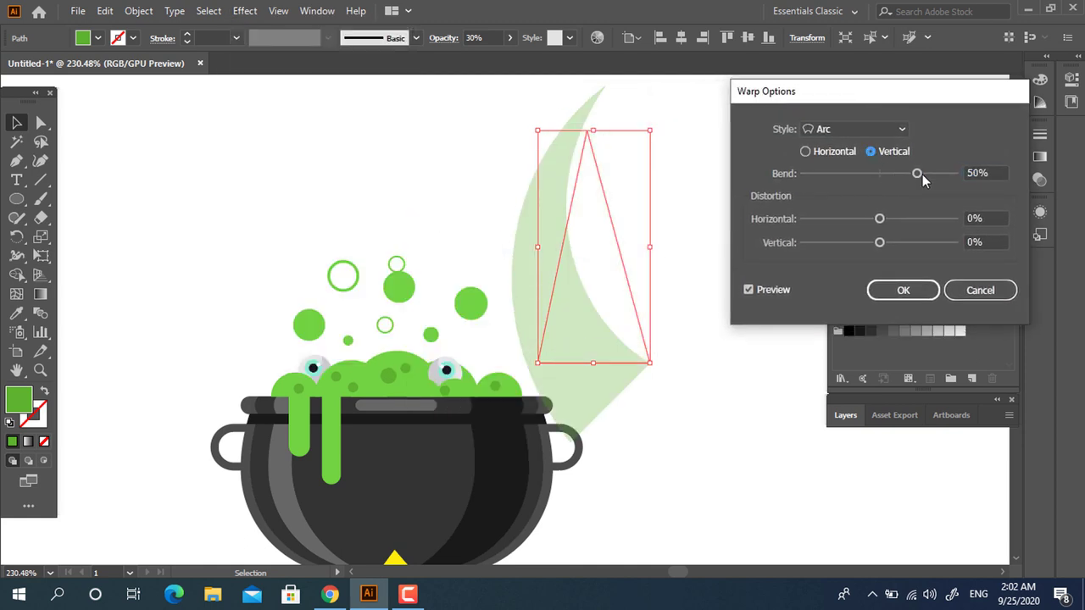
drag(919, 174, 861, 174)
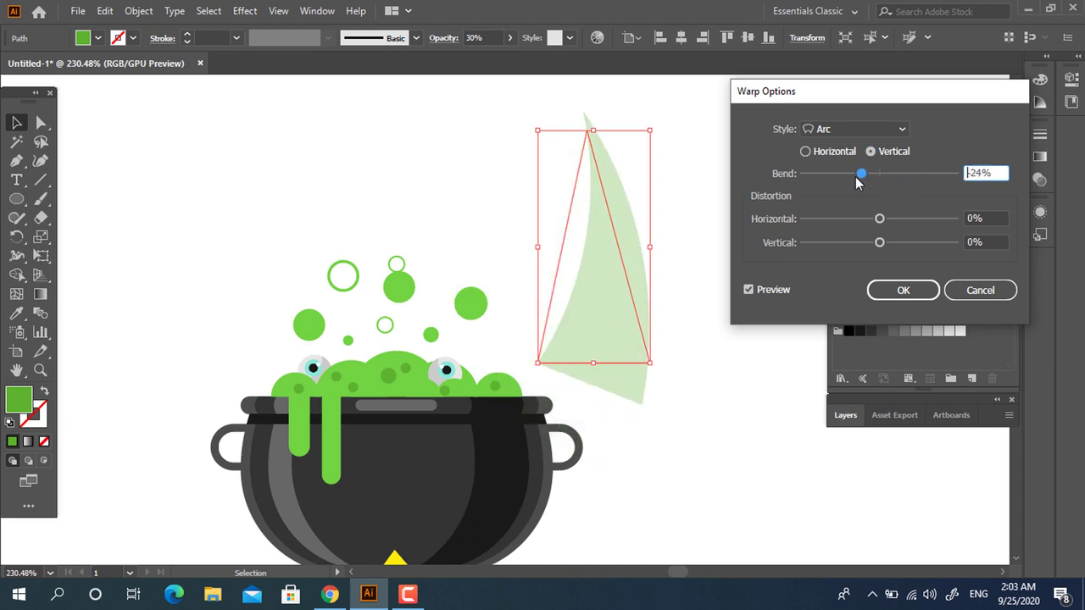
drag(911, 222, 851, 251)
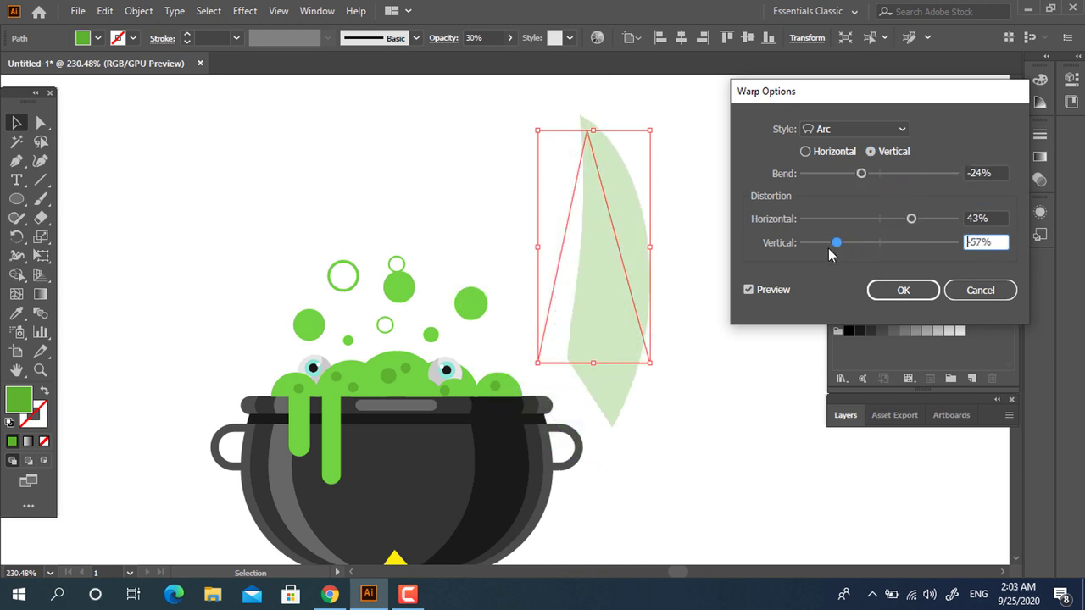
Switch the warp style to Flag with about -84% bend and small distortions, then apply.
click(835, 134)
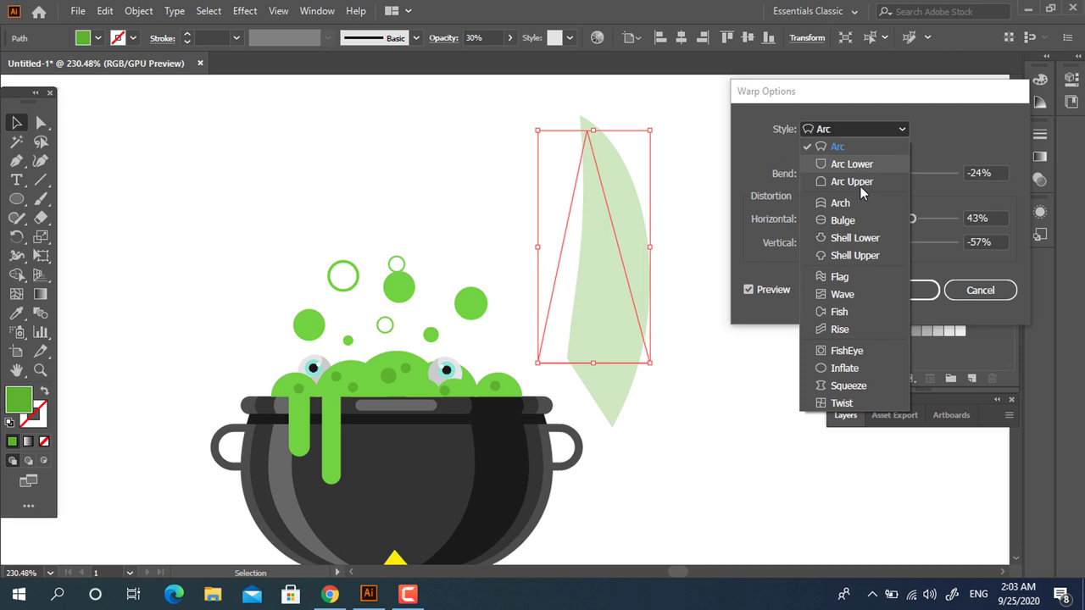
click(855, 282)
drag(861, 173, 817, 181)
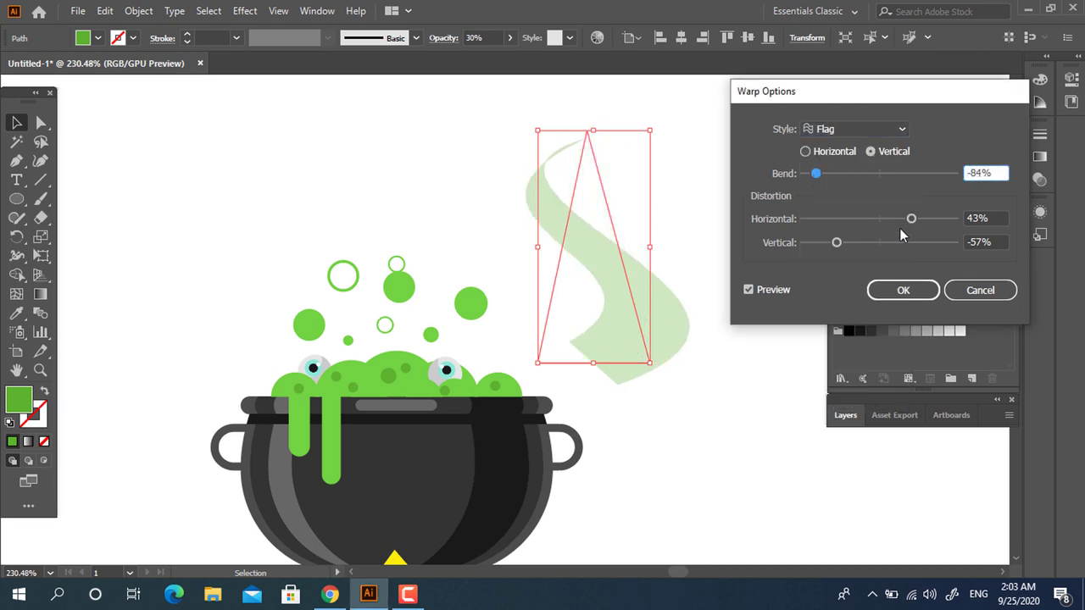
drag(911, 219, 893, 220)
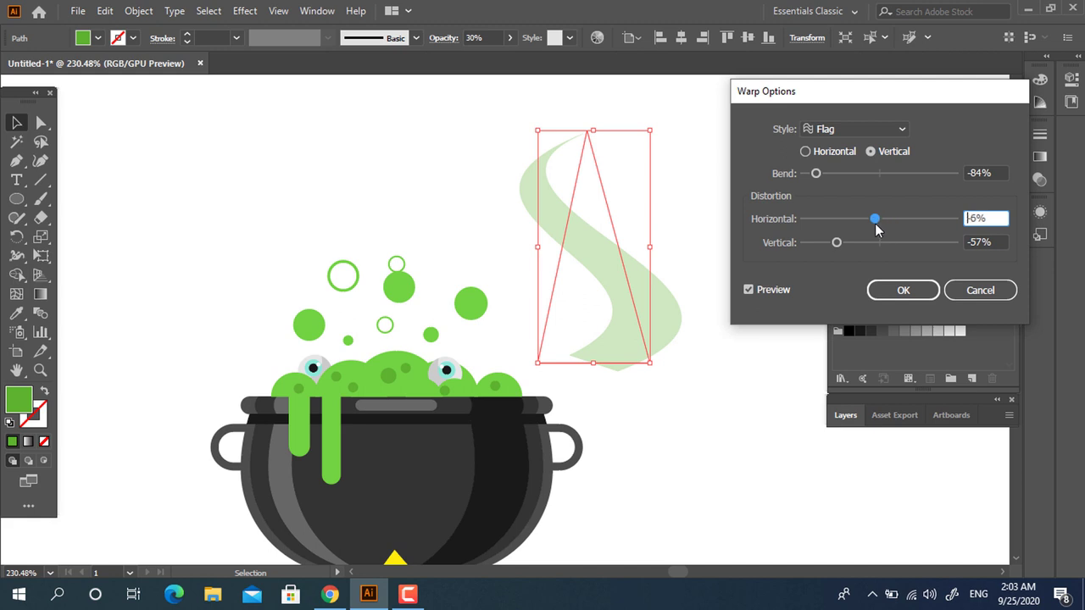
drag(875, 255, 883, 253)
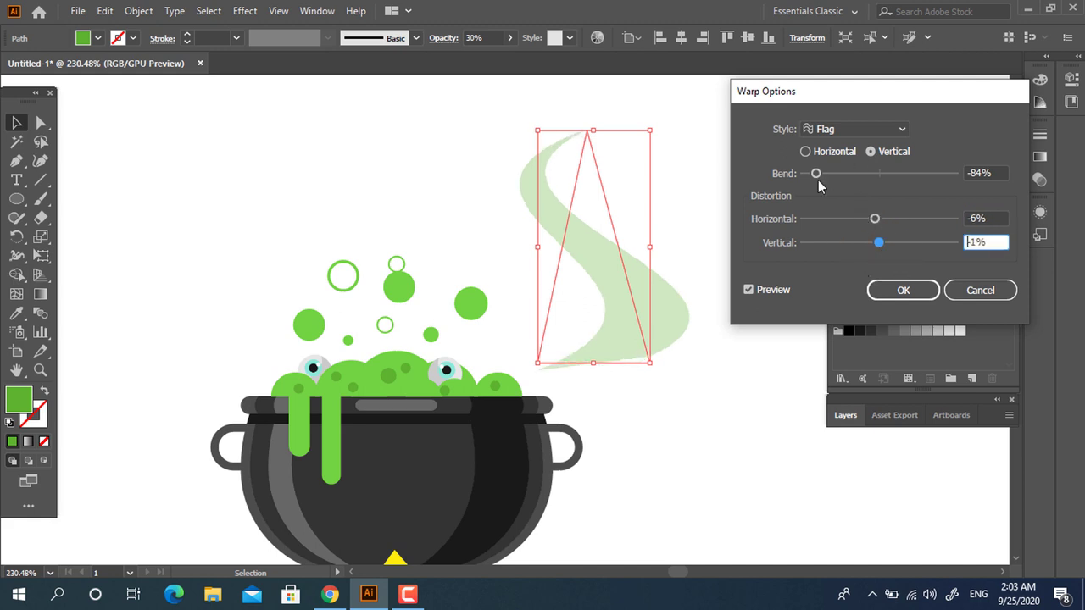
drag(818, 181, 794, 183)
click(904, 290)
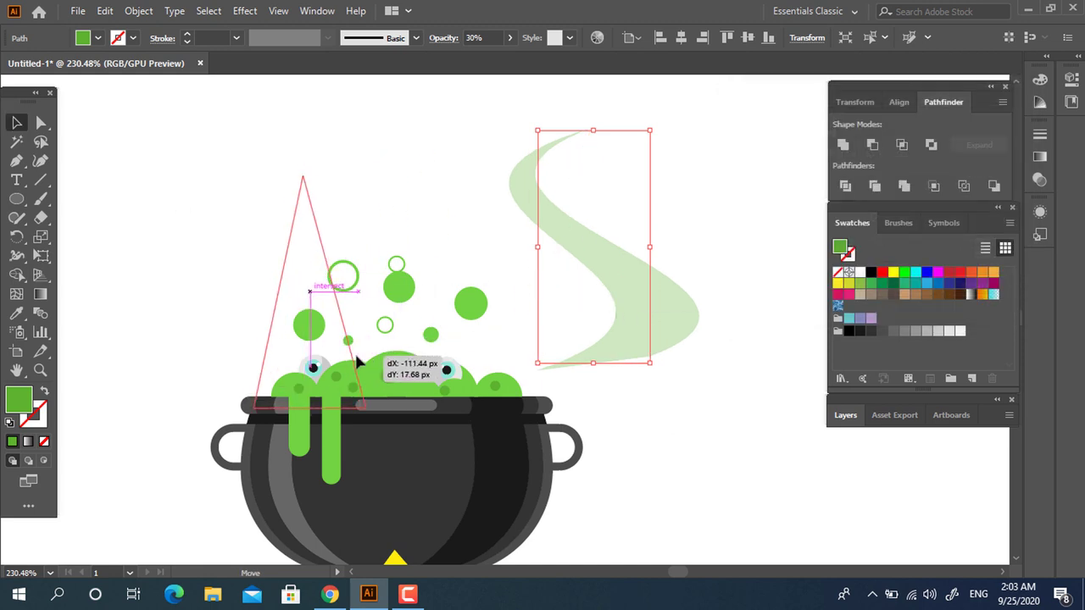
Move the smoke curl onto the cauldron and shrink it slightly.
drag(596, 295, 324, 329)
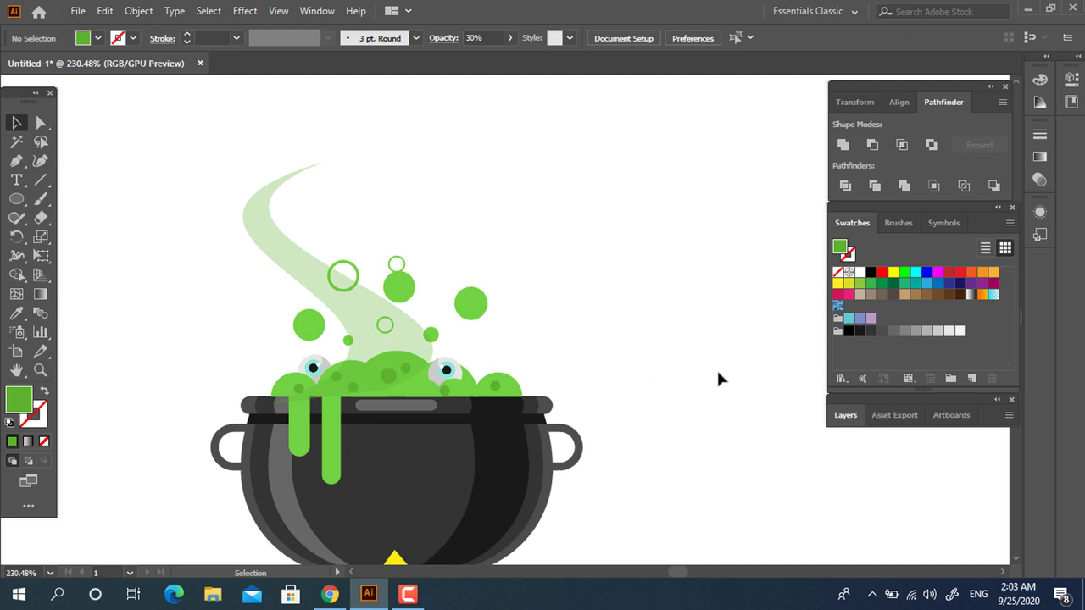
click(285, 248)
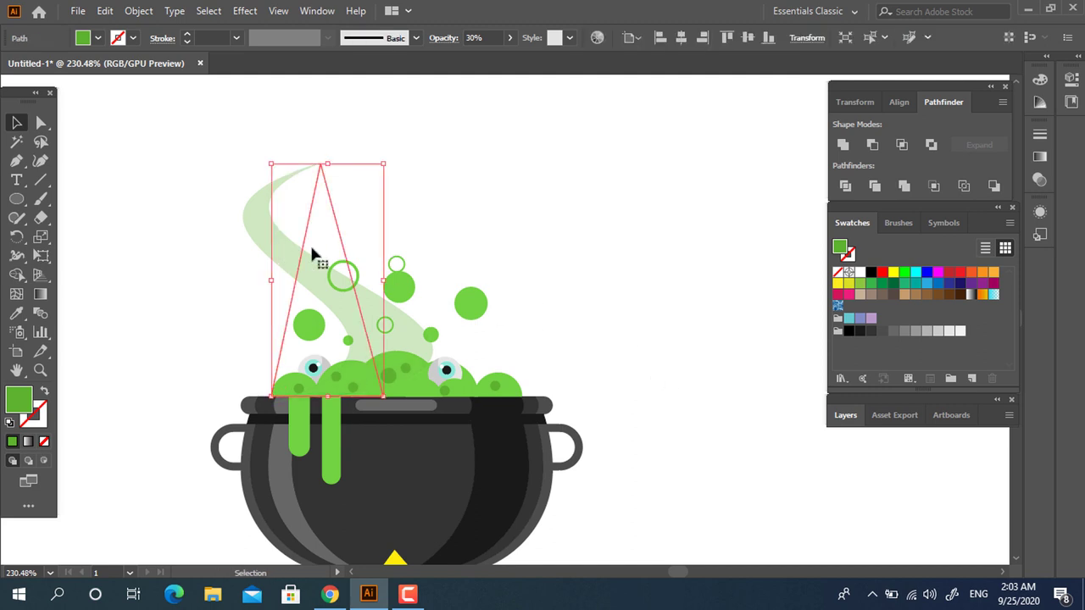
click(627, 274)
scroll(426, 252, down, 2)
drag(307, 247, 448, 248)
drag(512, 120, 488, 180)
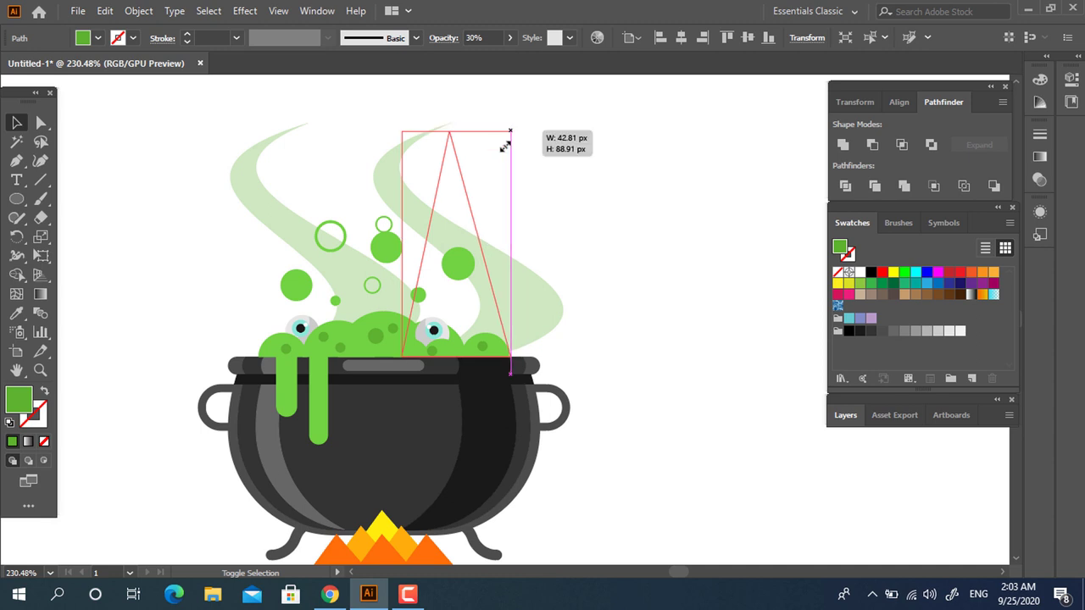
click(642, 271)
key(z)
drag(695, 288, 492, 413)
Undo that resize and widen the smoke to the right across the cauldron.
key(v)
click(381, 247)
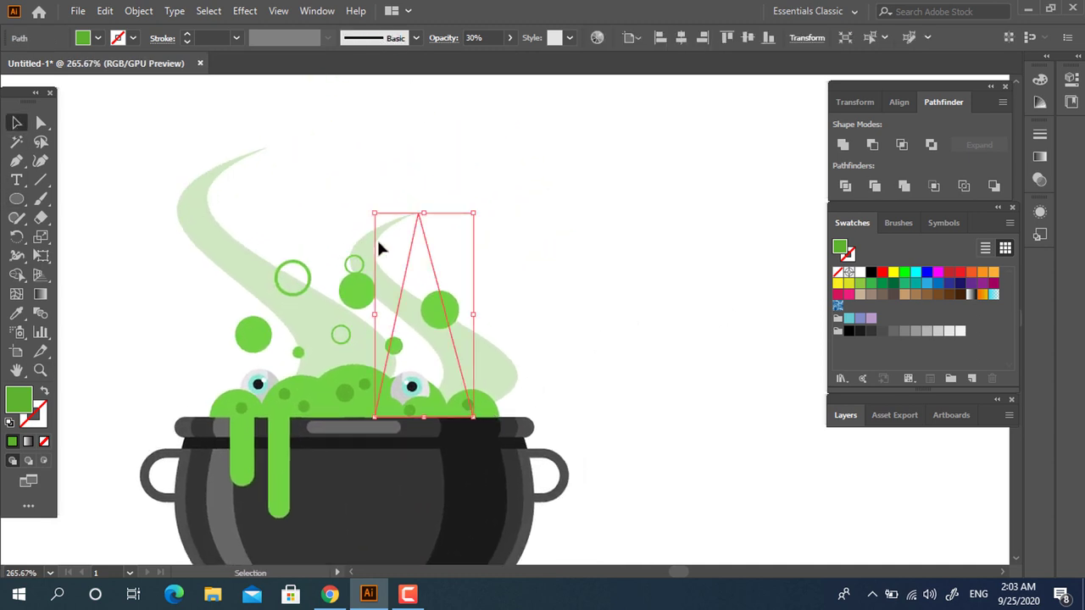
key(ctrl+z)
click(298, 328)
drag(339, 267, 472, 293)
click(671, 339)
key(z)
drag(649, 337, 488, 330)
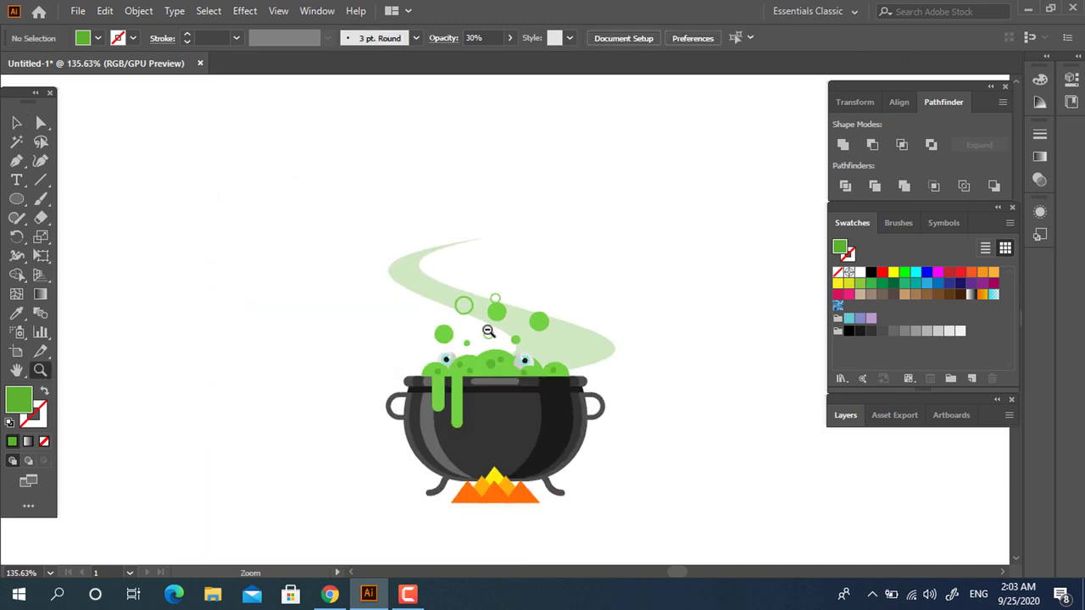
drag(492, 242, 530, 296)
key(l)
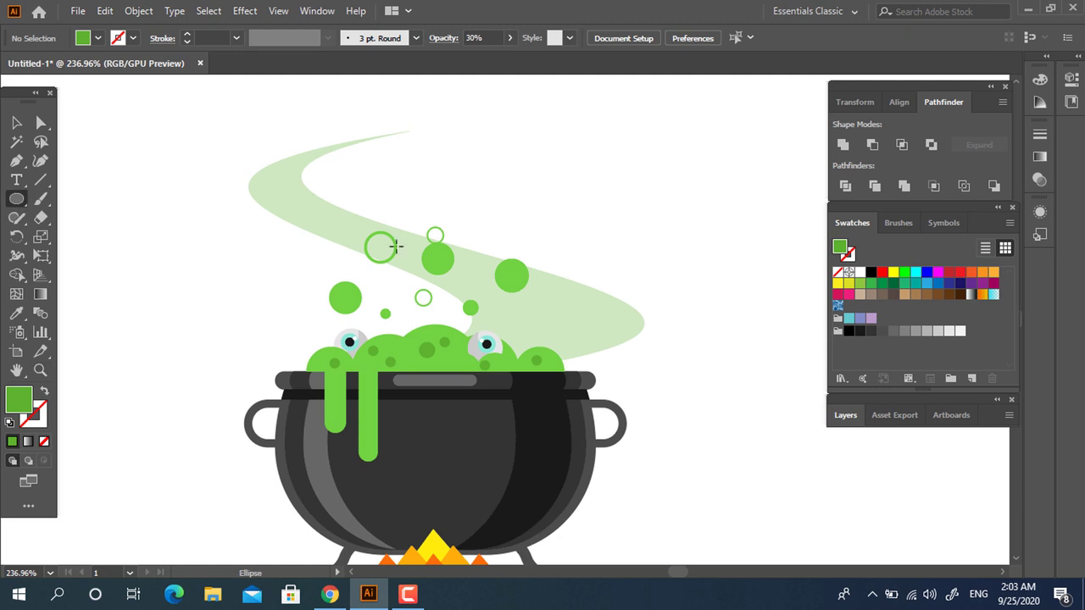
key(z)
drag(628, 250, 678, 252)
key(v)
click(573, 284)
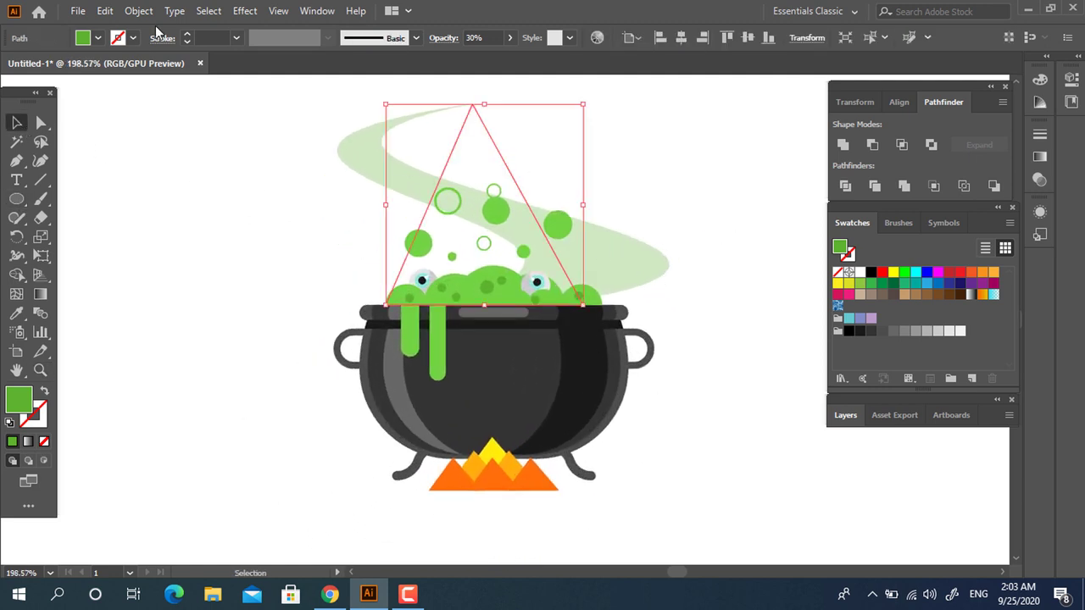
Expand the smoke's warp appearance, then expand it into plain paths.
click(138, 10)
click(243, 207)
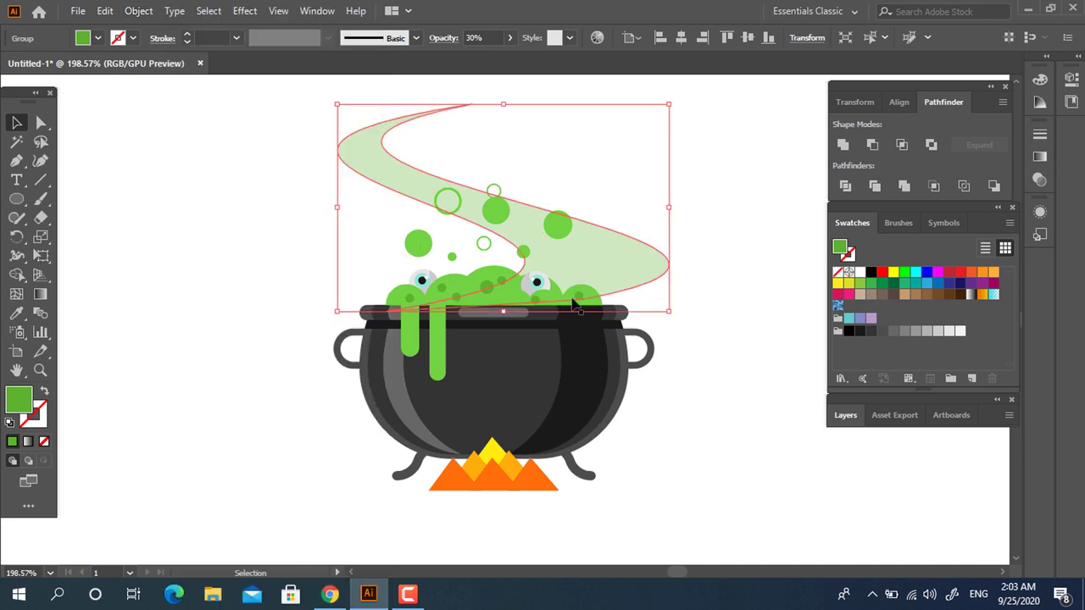
click(138, 11)
click(204, 189)
Group all the cauldron artwork together, then deselect it.
drag(705, 509, 237, 100)
right_click(540, 269)
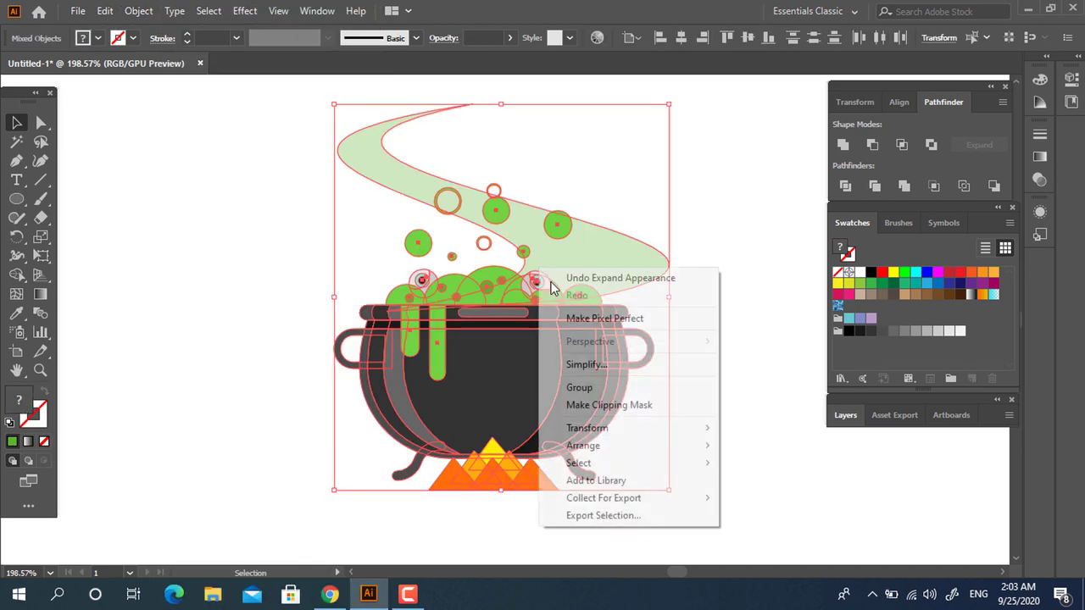
click(618, 387)
key(z)
alt+click(629, 252)
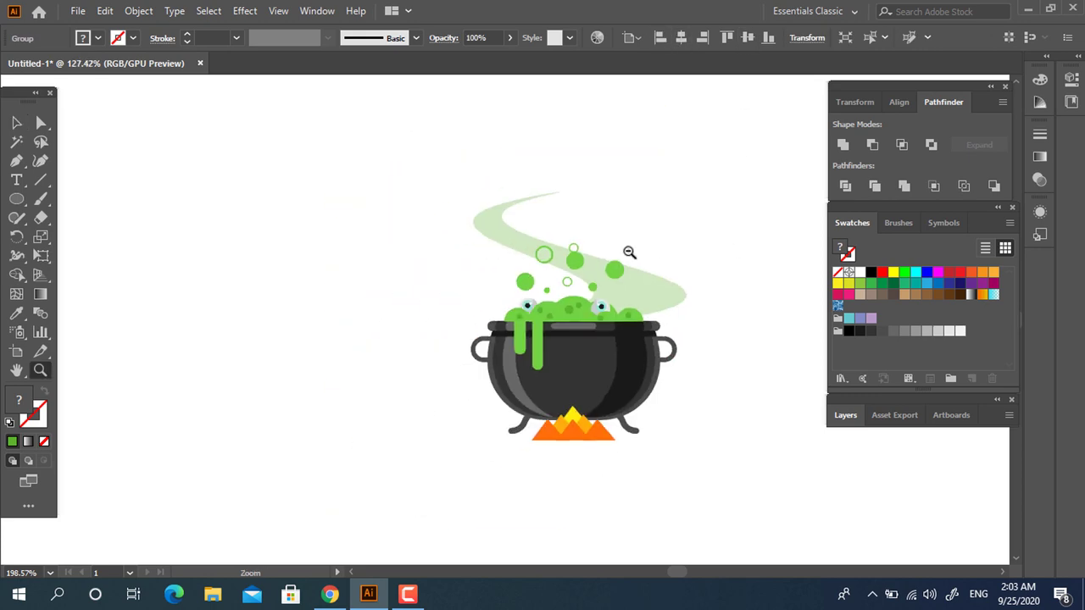
drag(548, 225, 678, 262)
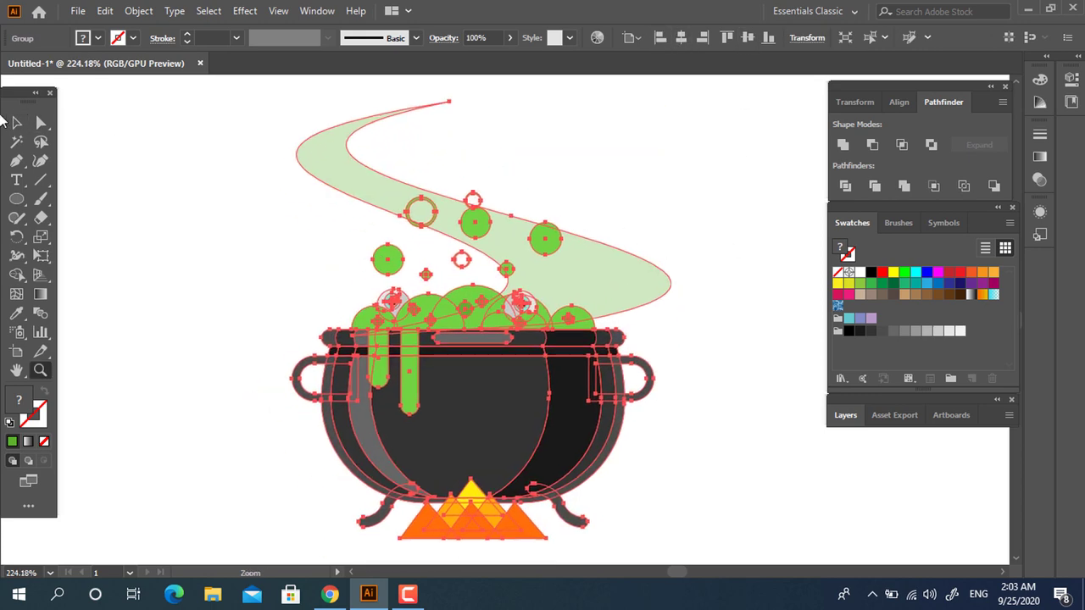
key(v)
click(127, 187)
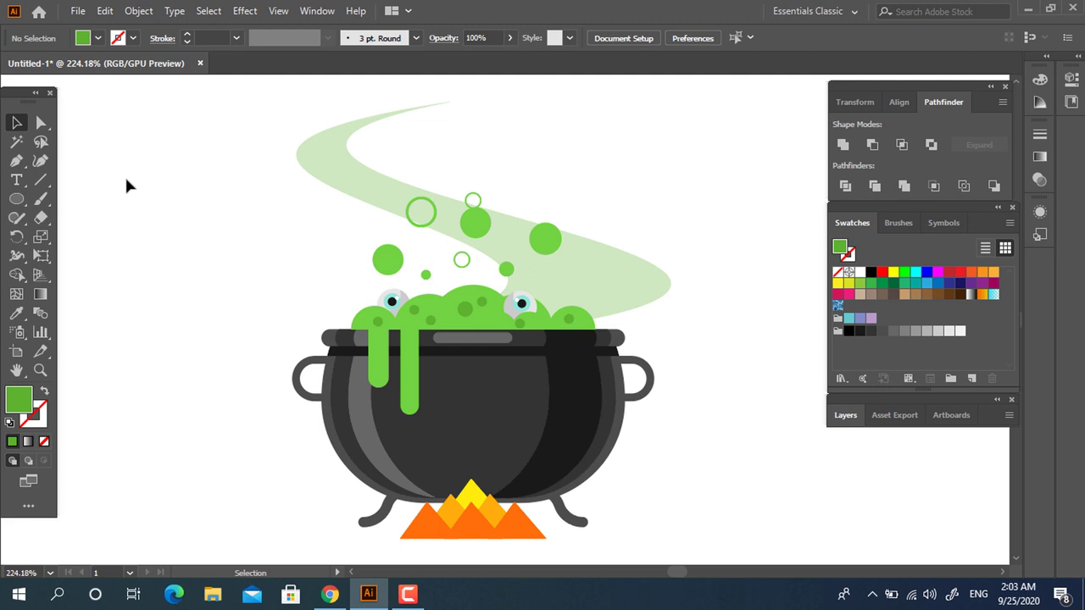